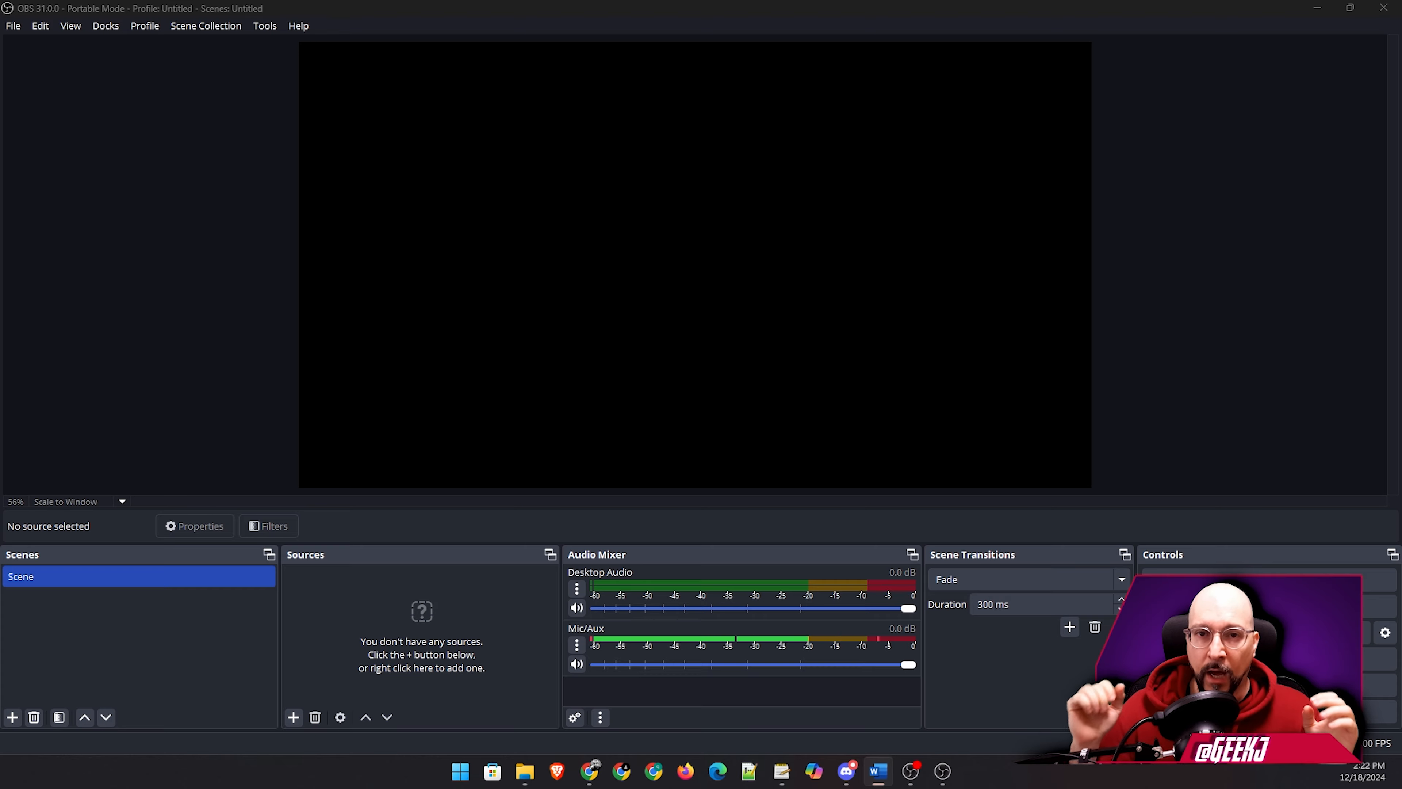
Switch to Chrome and open the releases of the werman/noise-suppression-for-voice repository on GitHub.
mouse_move(589, 769)
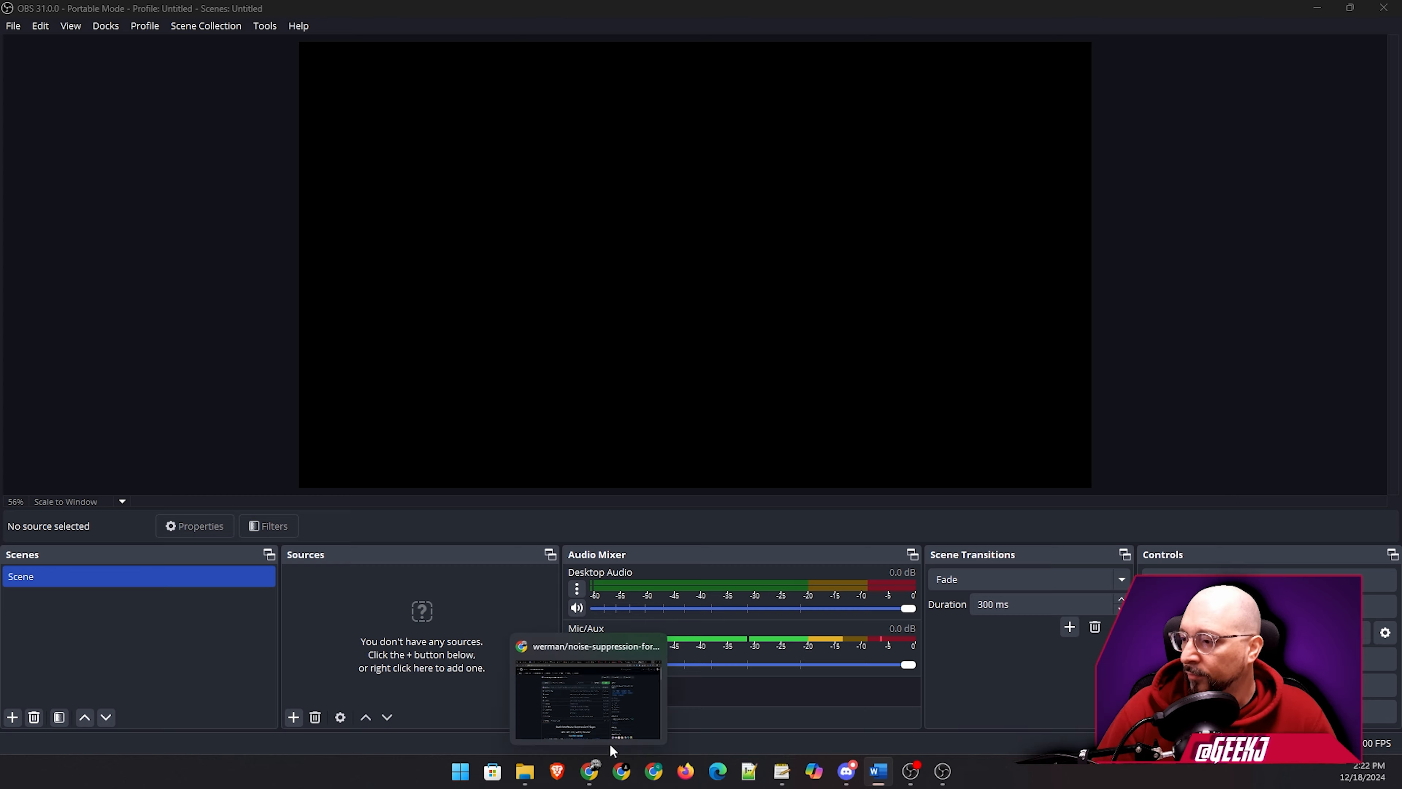
left_click(600, 704)
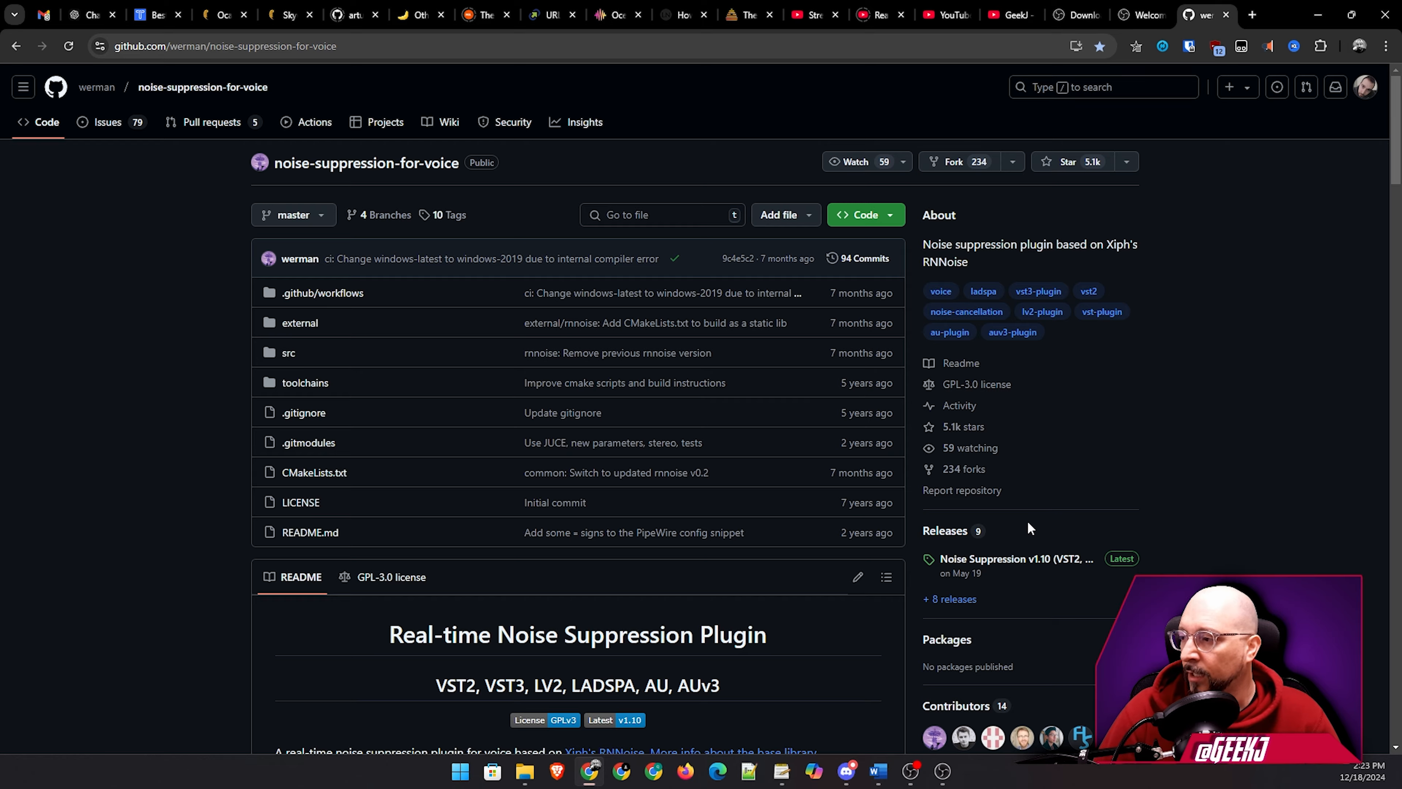
left_click(946, 606)
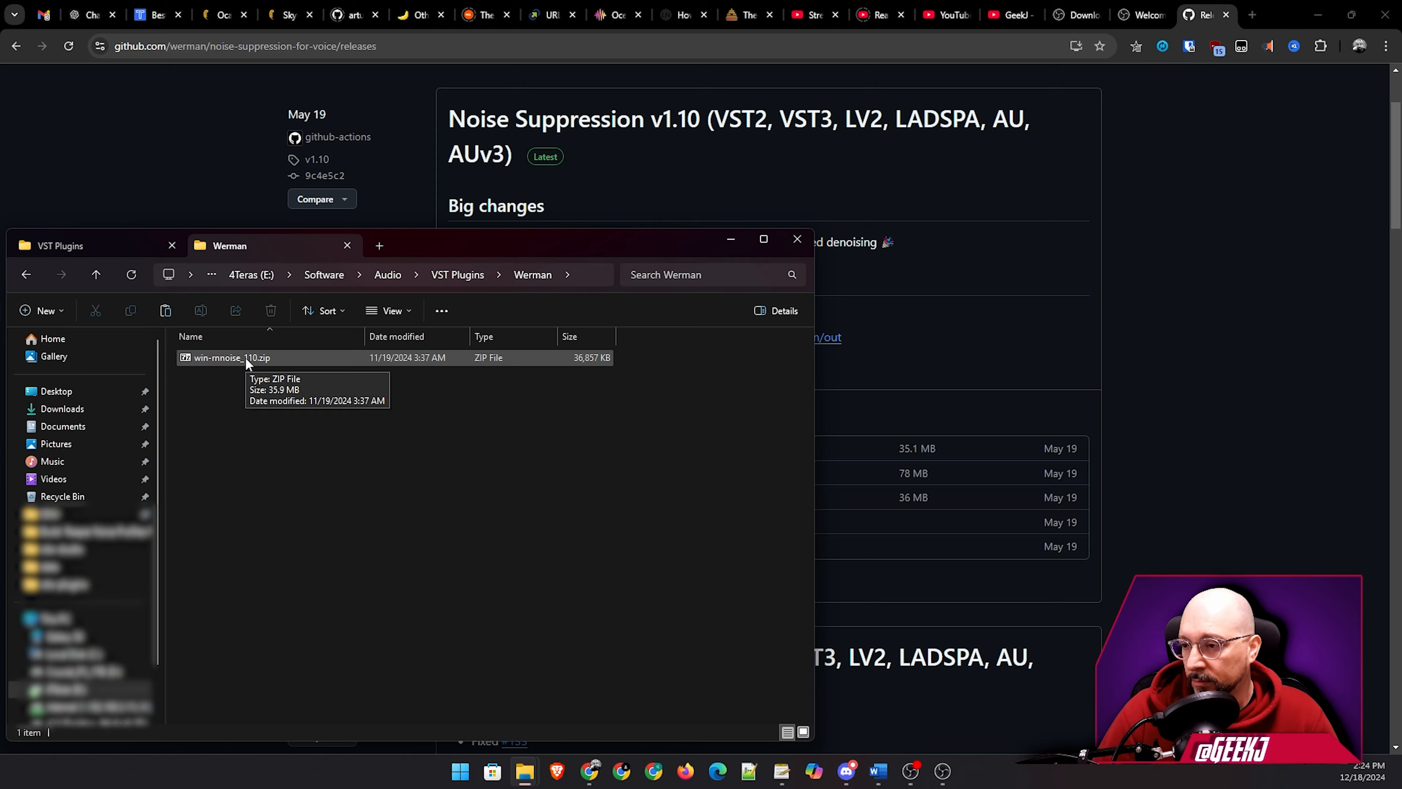
Open win-rnnoise_110.zip, go to its win-rnnoise\vst folder and select the mono and stereo DLL files.
double_click(245, 357)
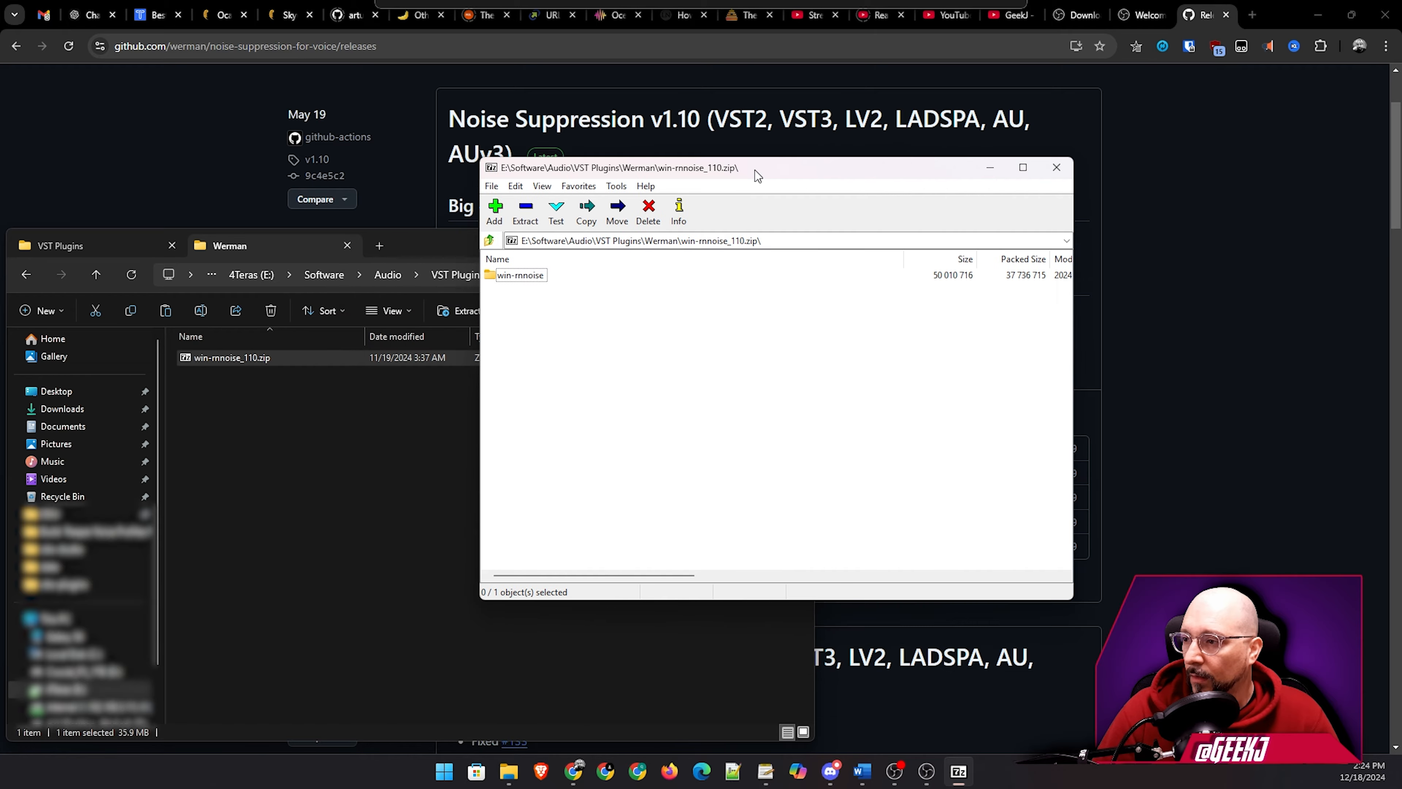
left_click_drag(755, 170, 845, 145)
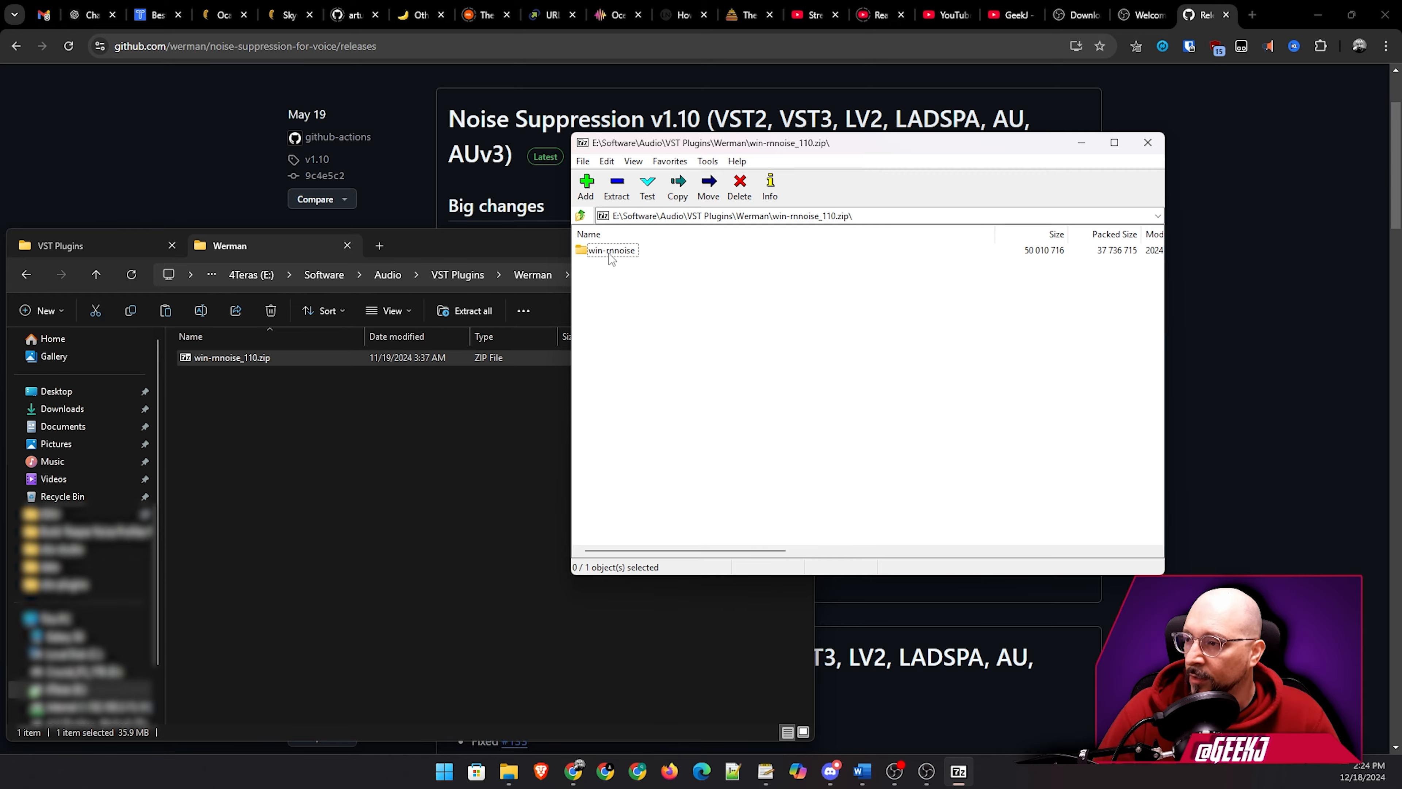
double_click(611, 255)
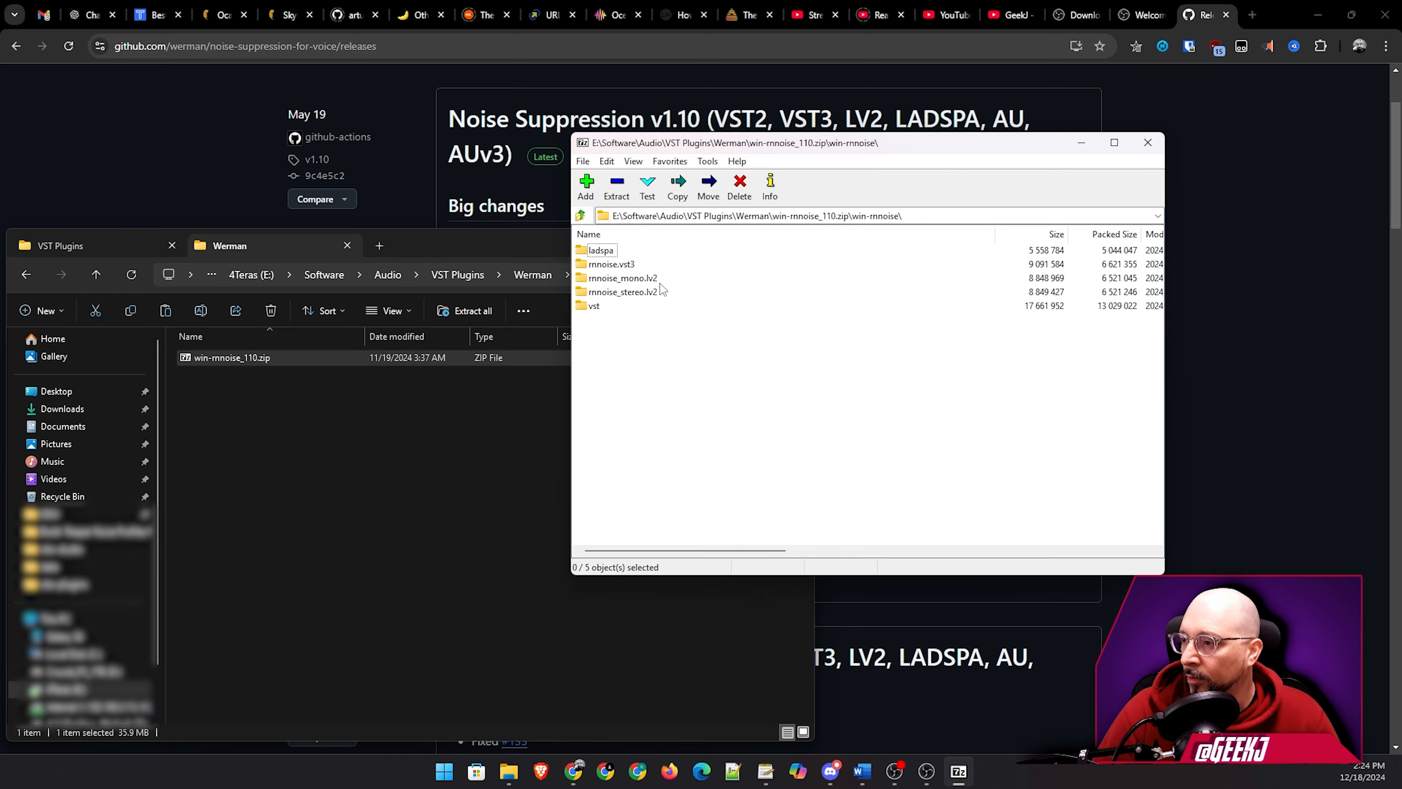
double_click(594, 306)
left_click_drag(684, 323, 602, 246)
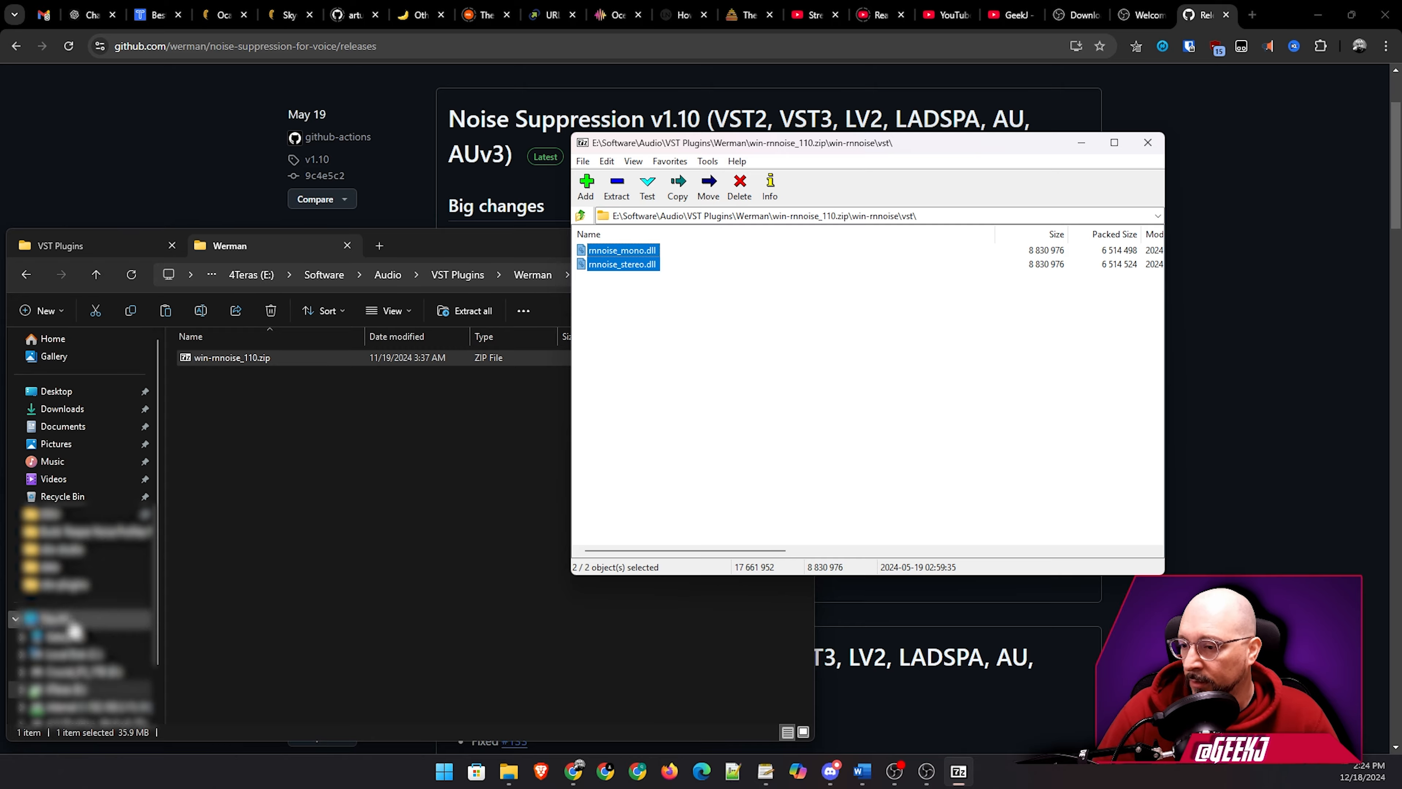
Open the Werman RNNoise folder under C:\Program Files\VSTPlugins in a new File Explorer tab.
left_click(378, 245)
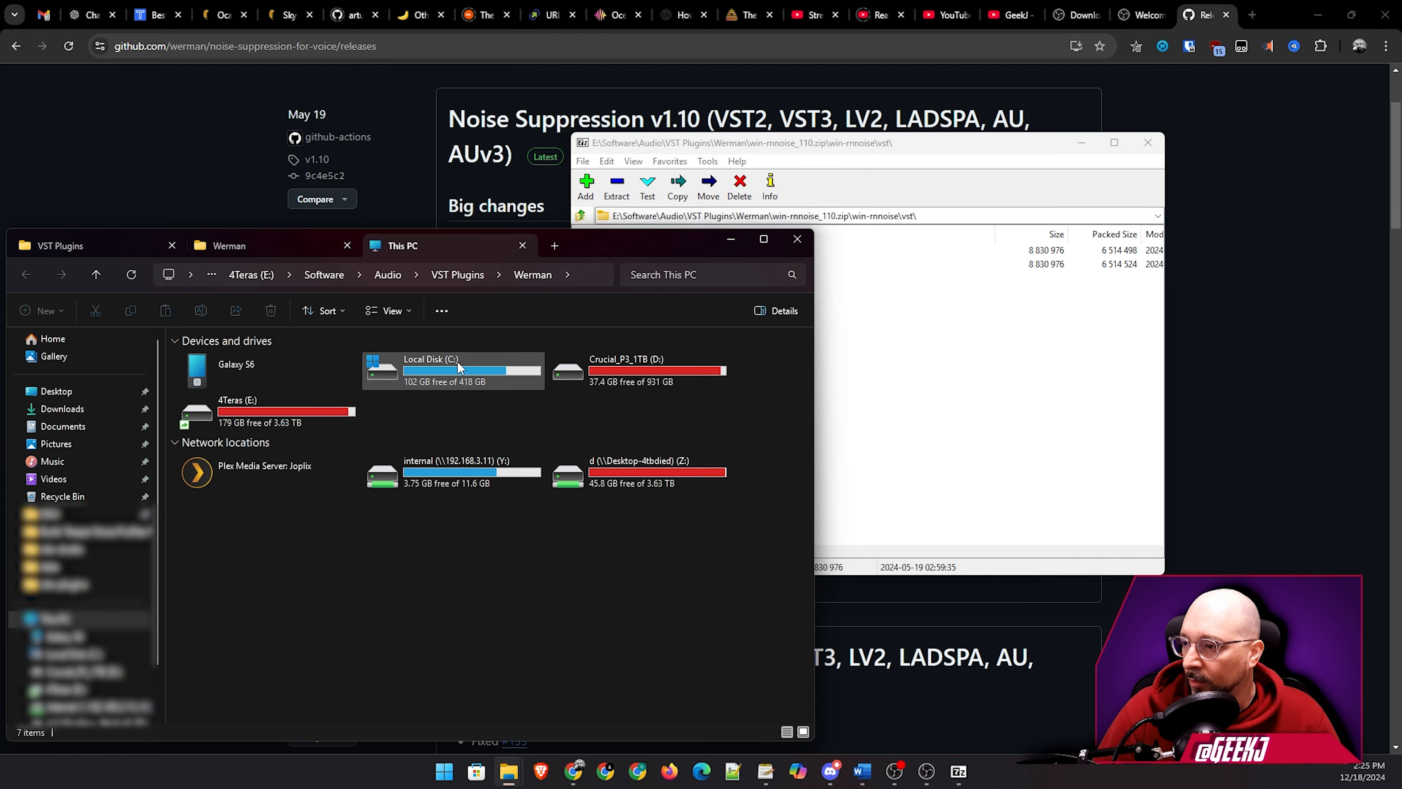
double_click(436, 370)
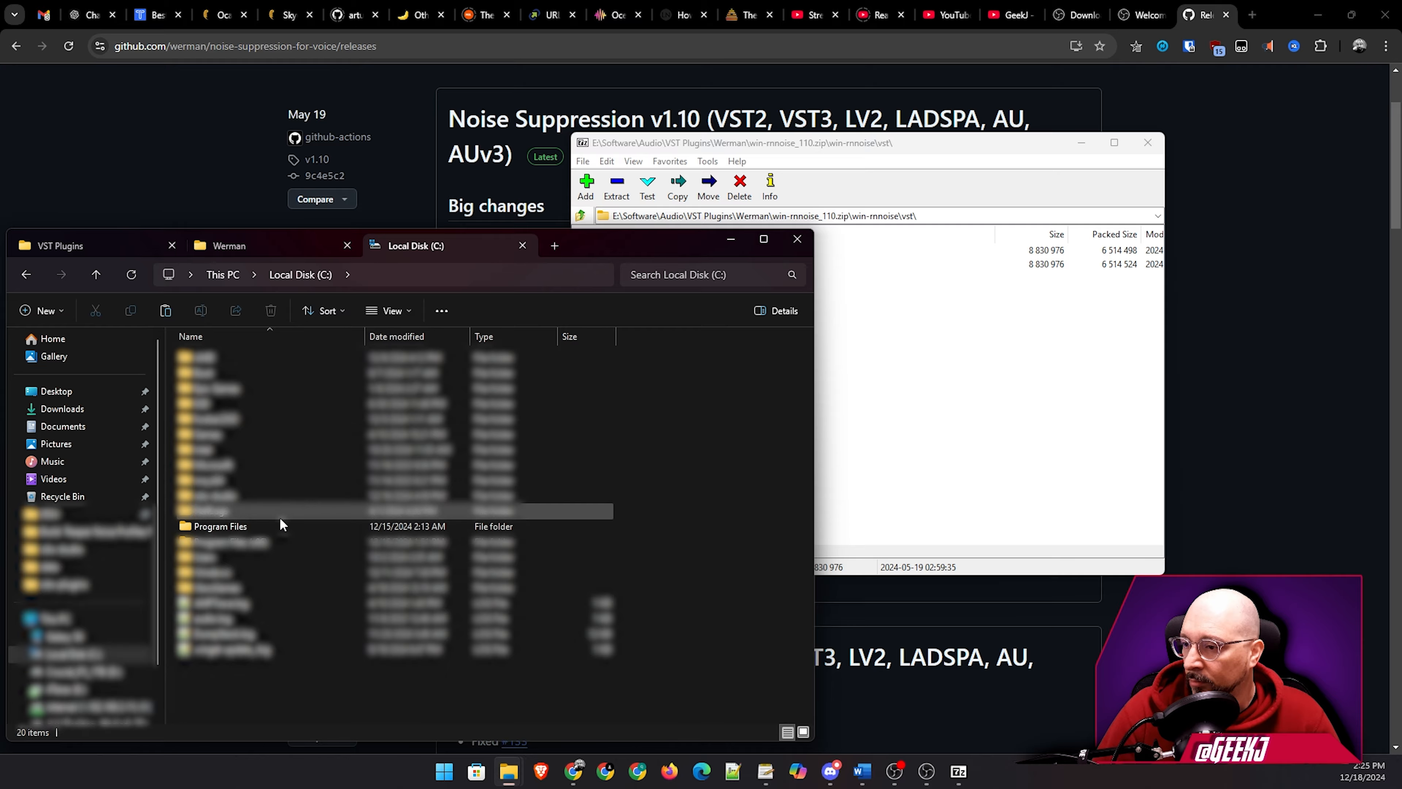
double_click(227, 528)
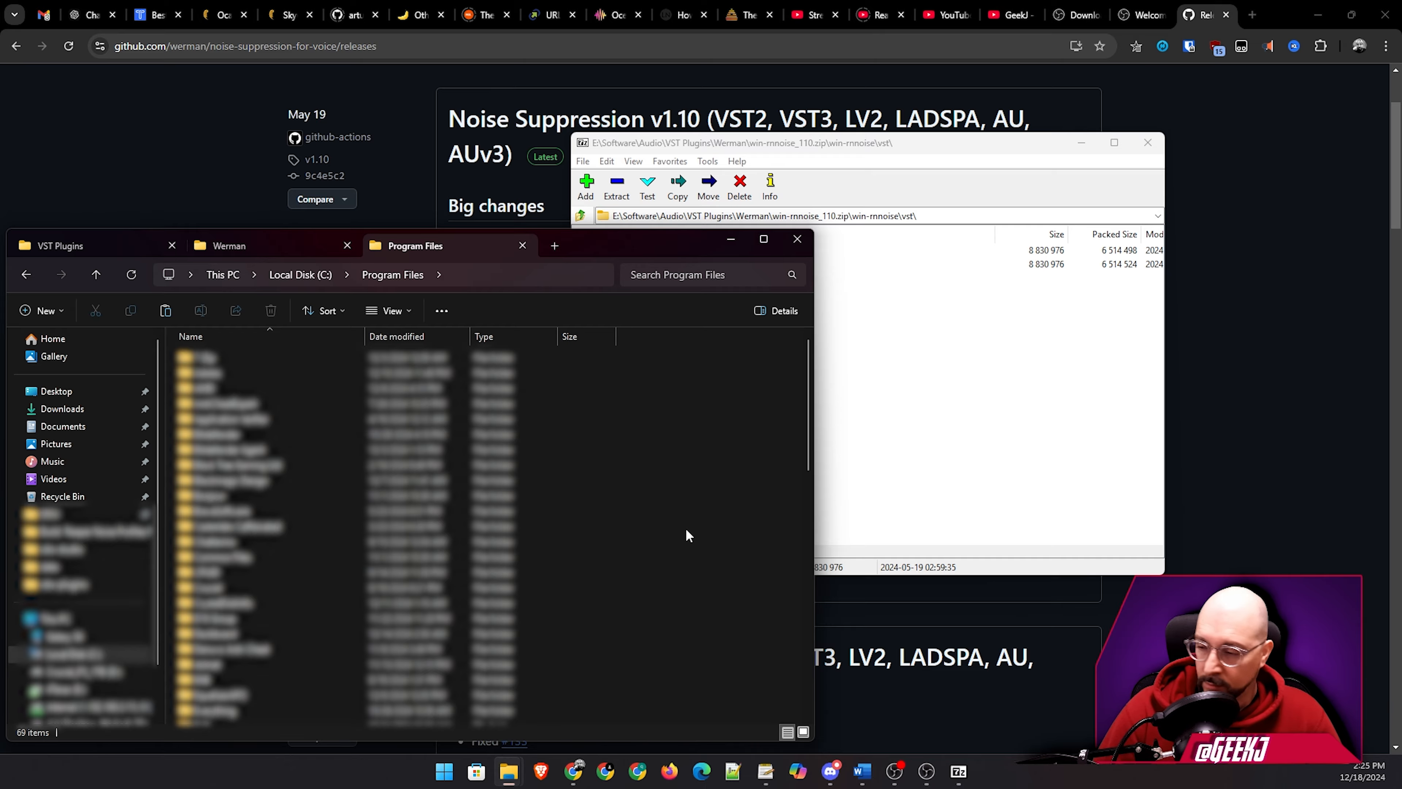
scroll(686, 519, "down", 10)
scroll(653, 458, "down", 1)
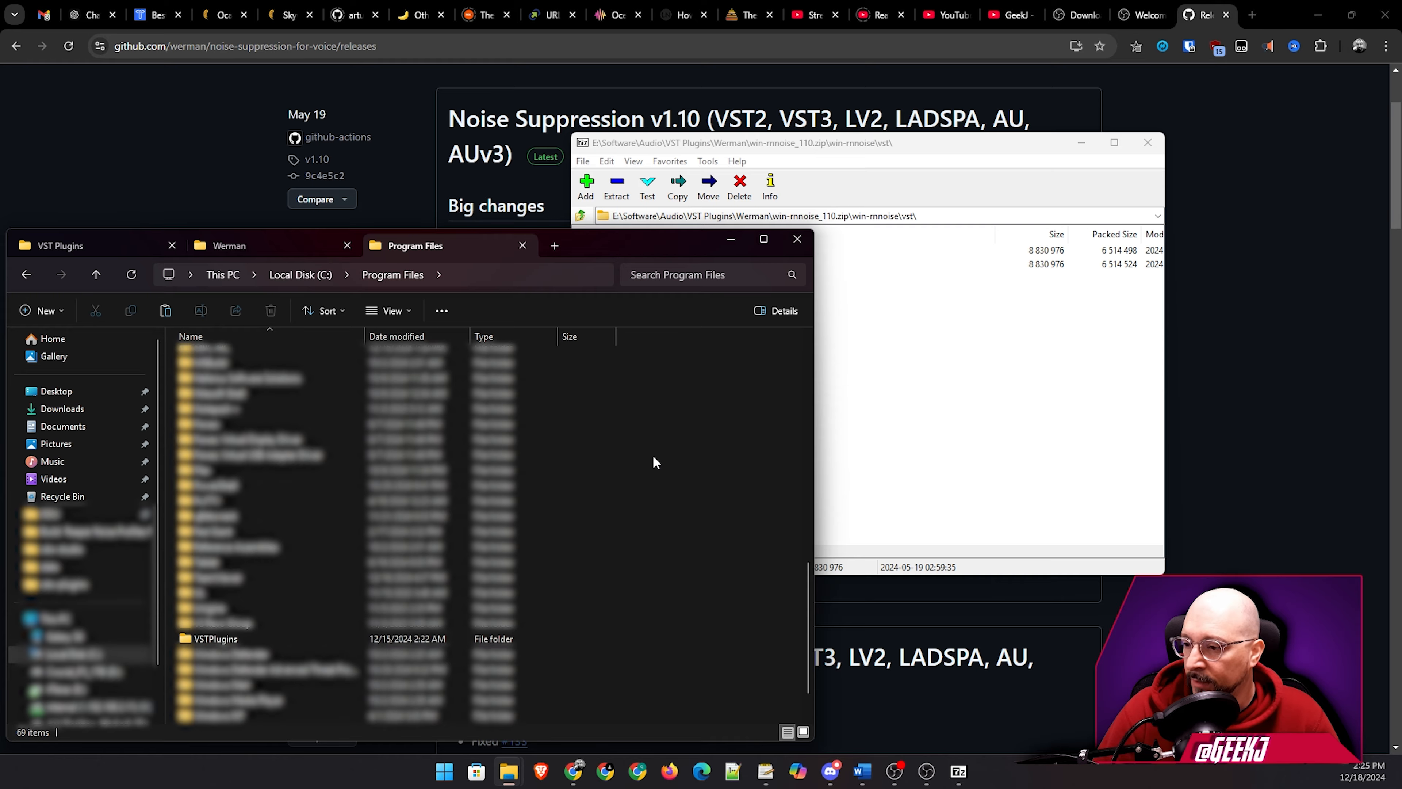
double_click(247, 637)
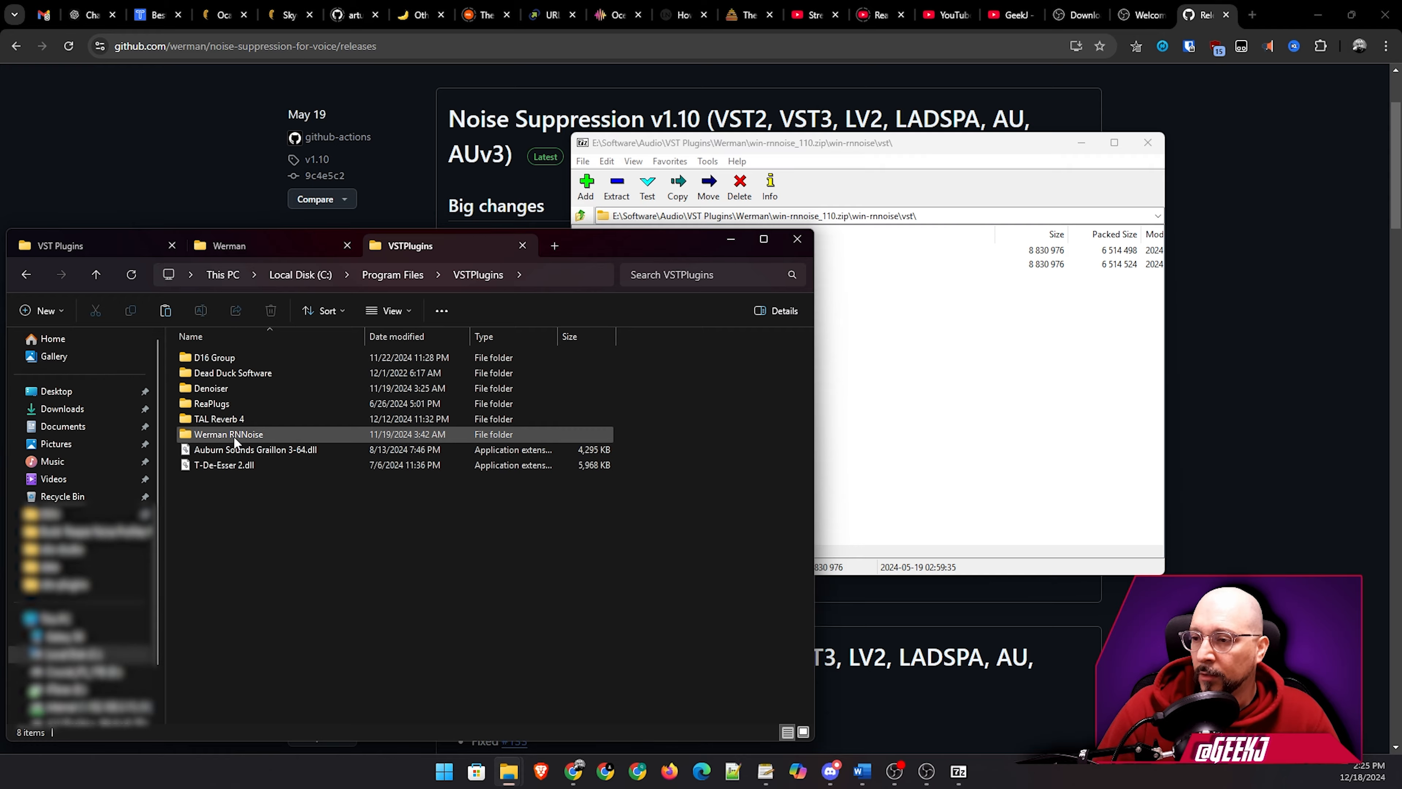
mouse_move(233, 437)
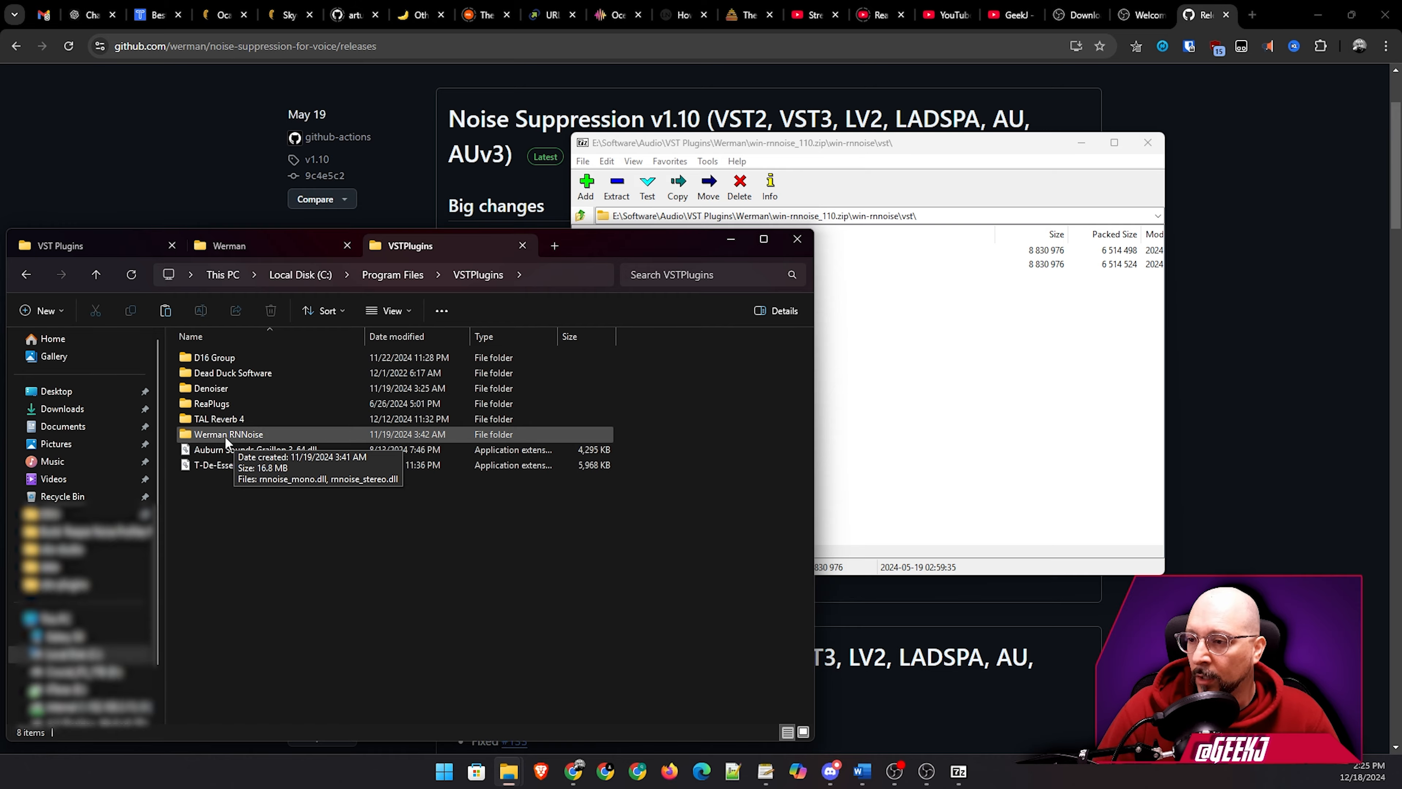
double_click(225, 436)
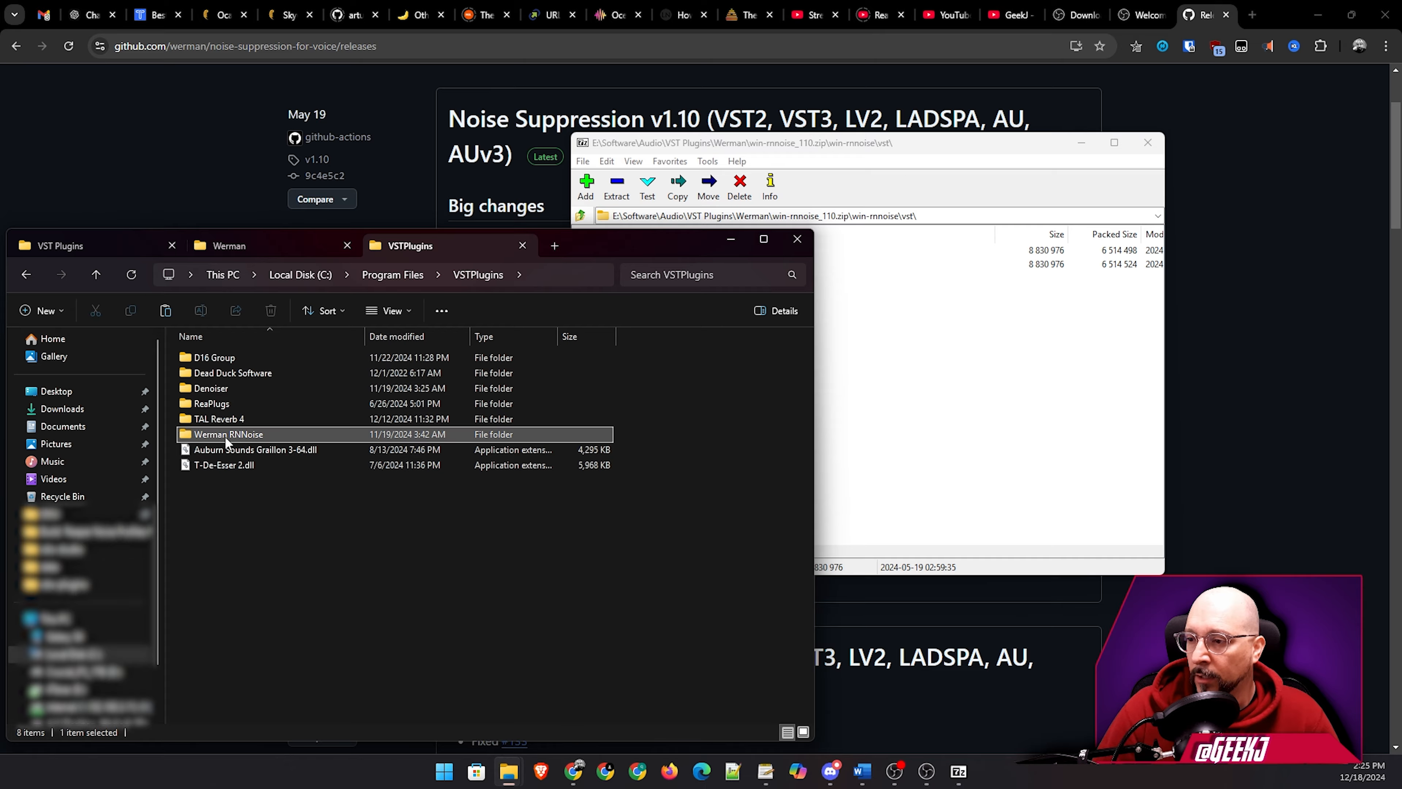
Close the archive window, minimize the browser and switch back to OBS.
left_click(878, 152)
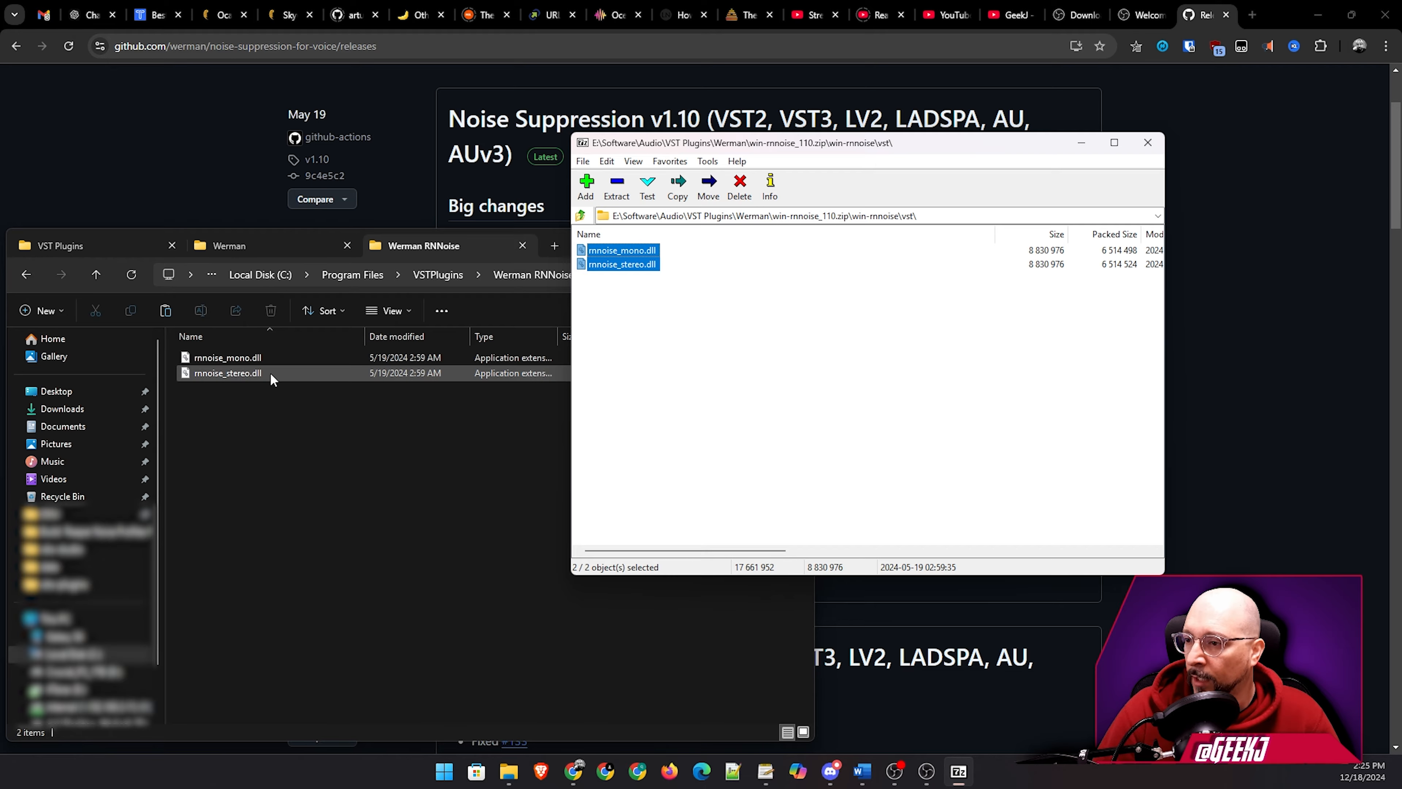
left_click(1149, 145)
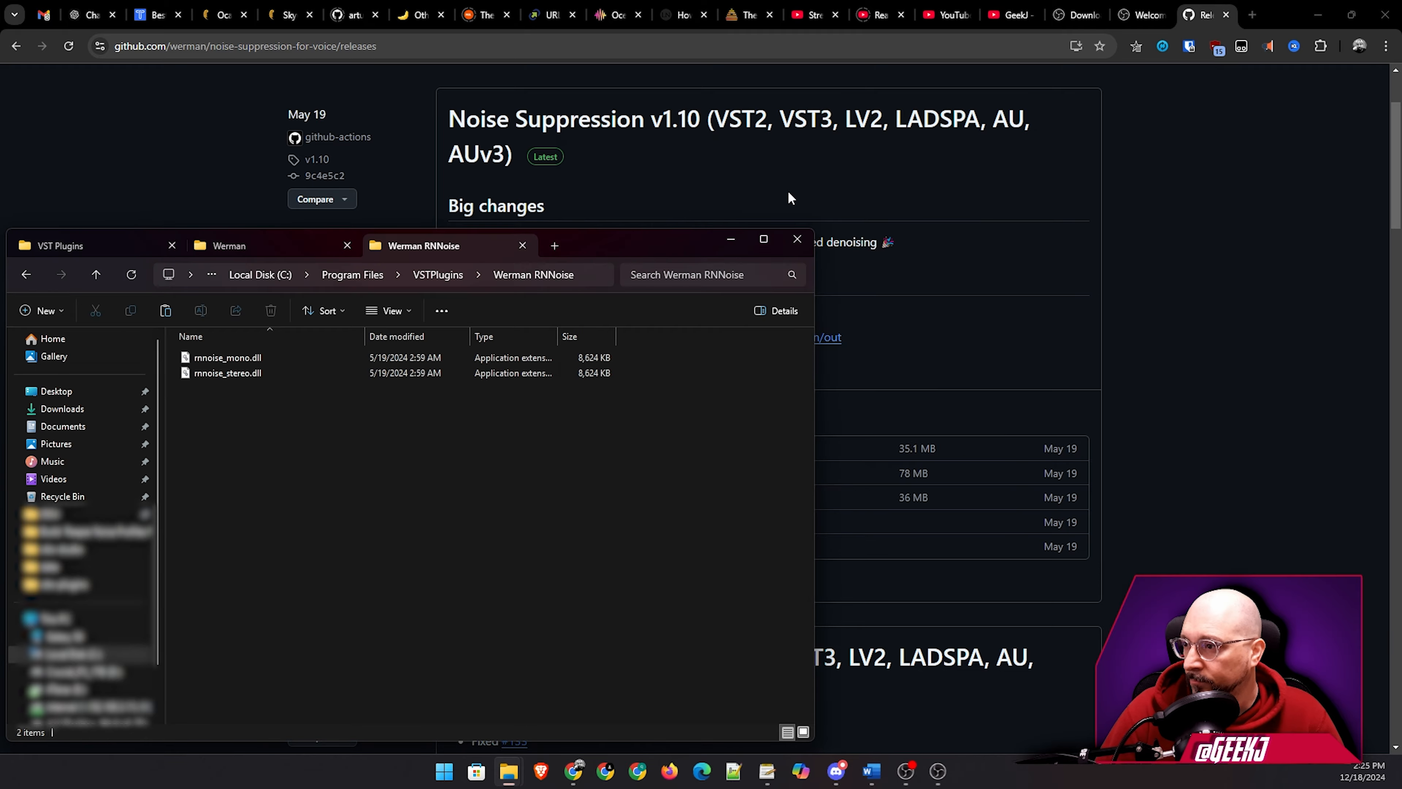
left_click(216, 148)
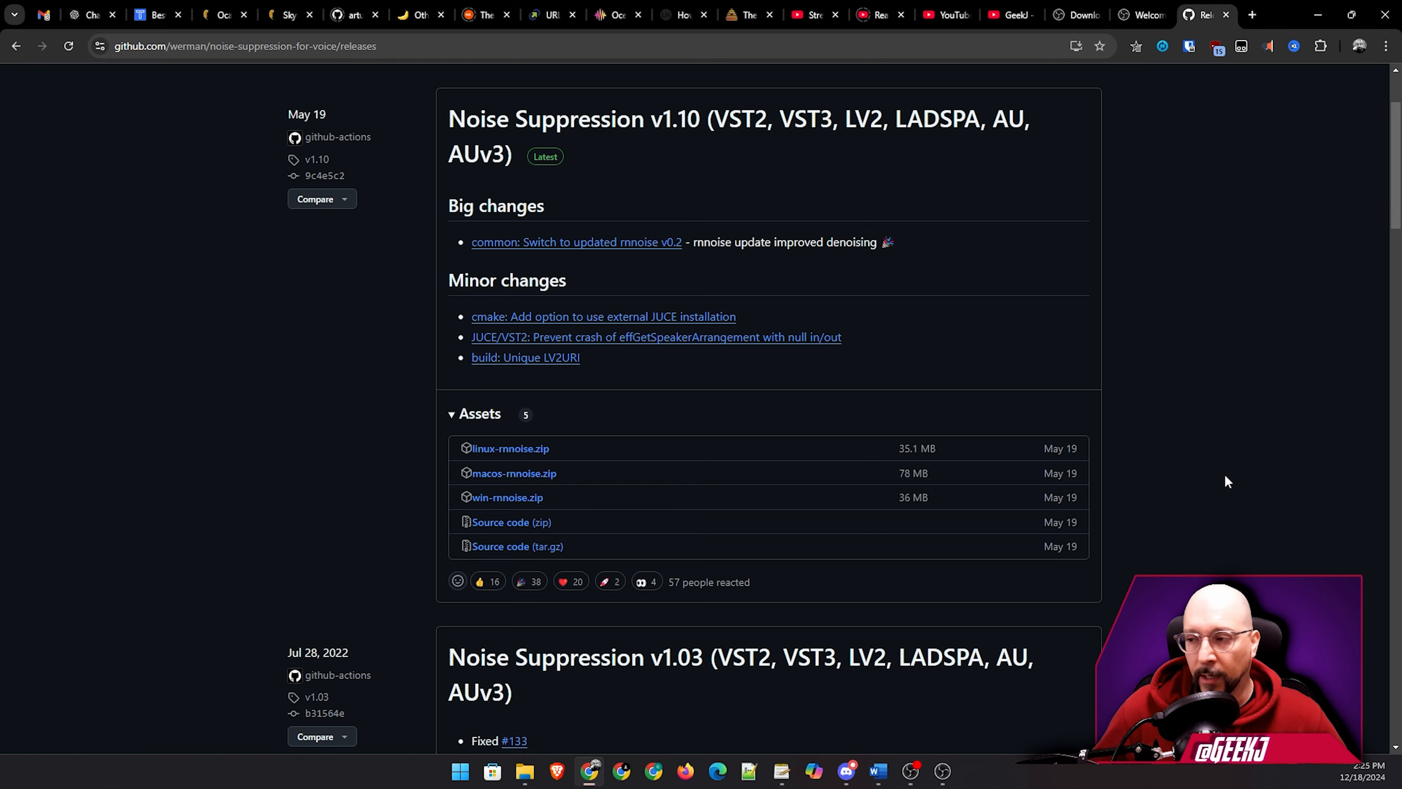
left_click(1317, 15)
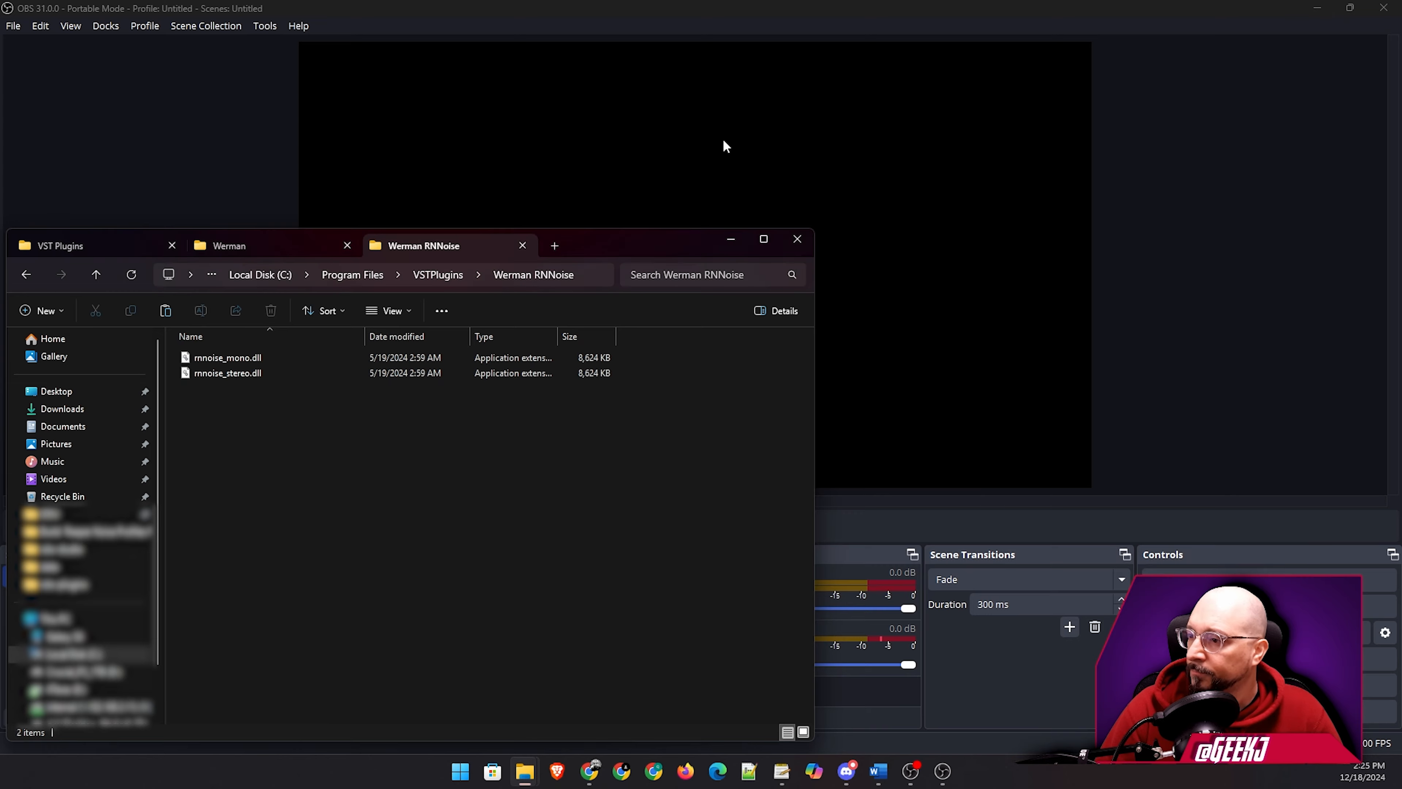
left_click(612, 11)
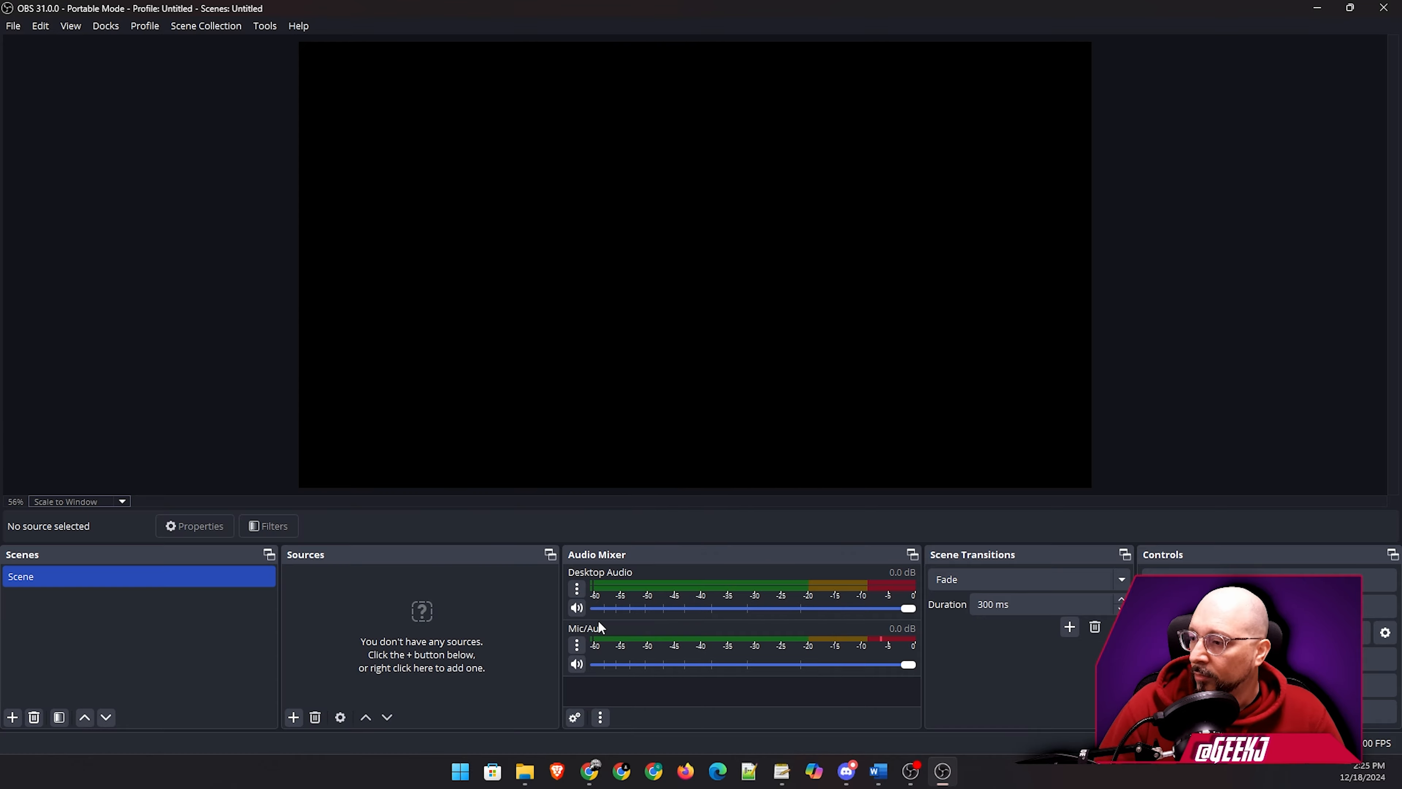
Add a VST 2.x Plug-in filter named RNNoise to the Mic/Aux audio source.
left_click(577, 645)
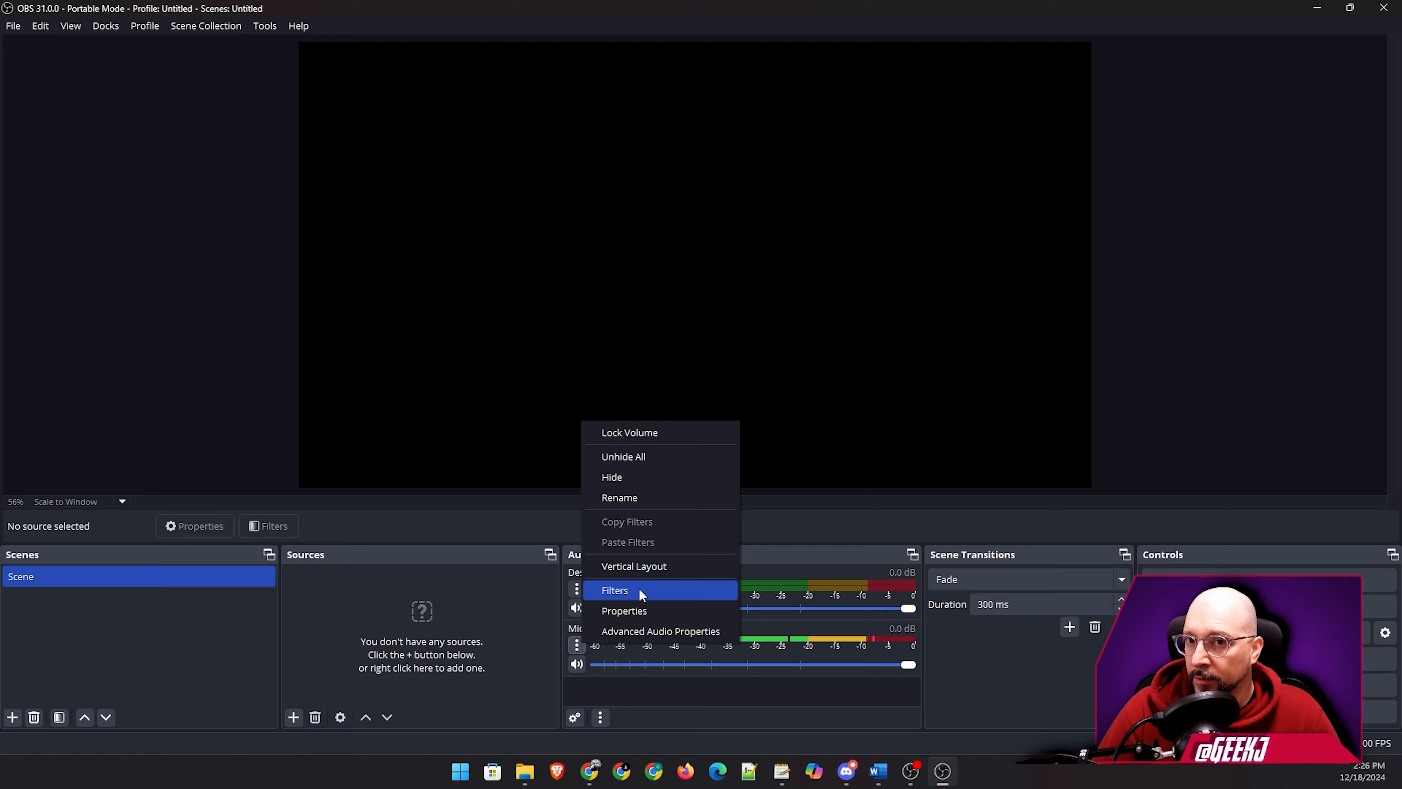
left_click(638, 588)
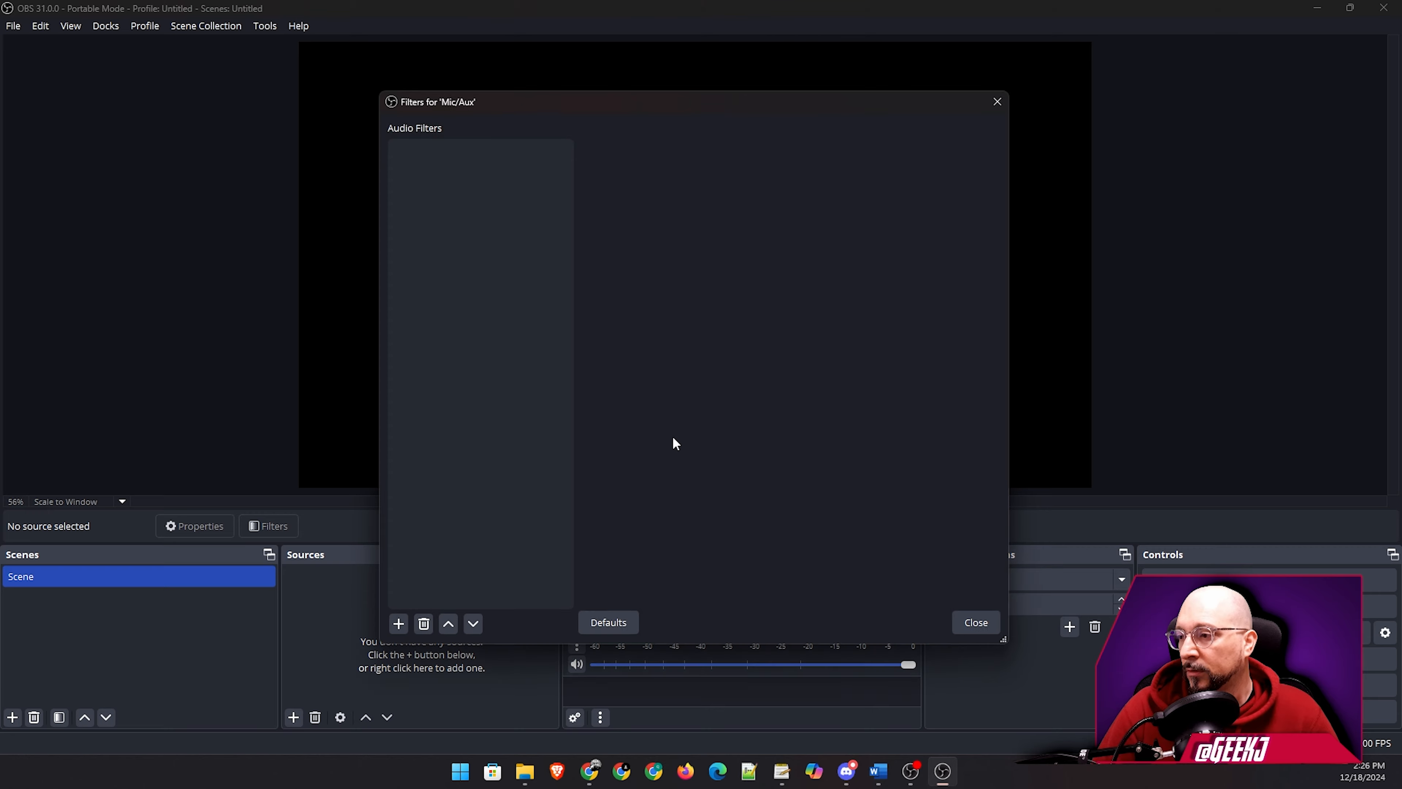
left_click(399, 623)
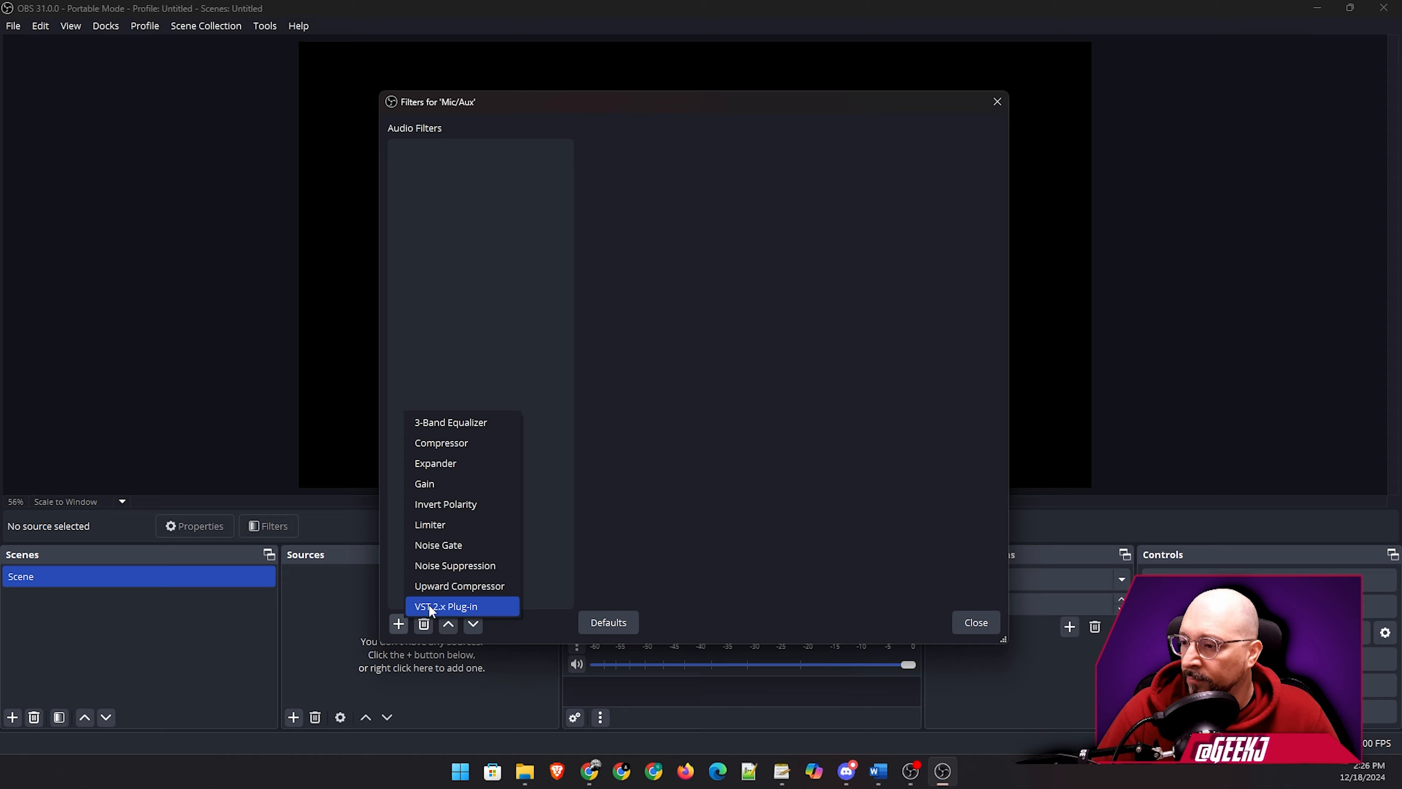
left_click(441, 605)
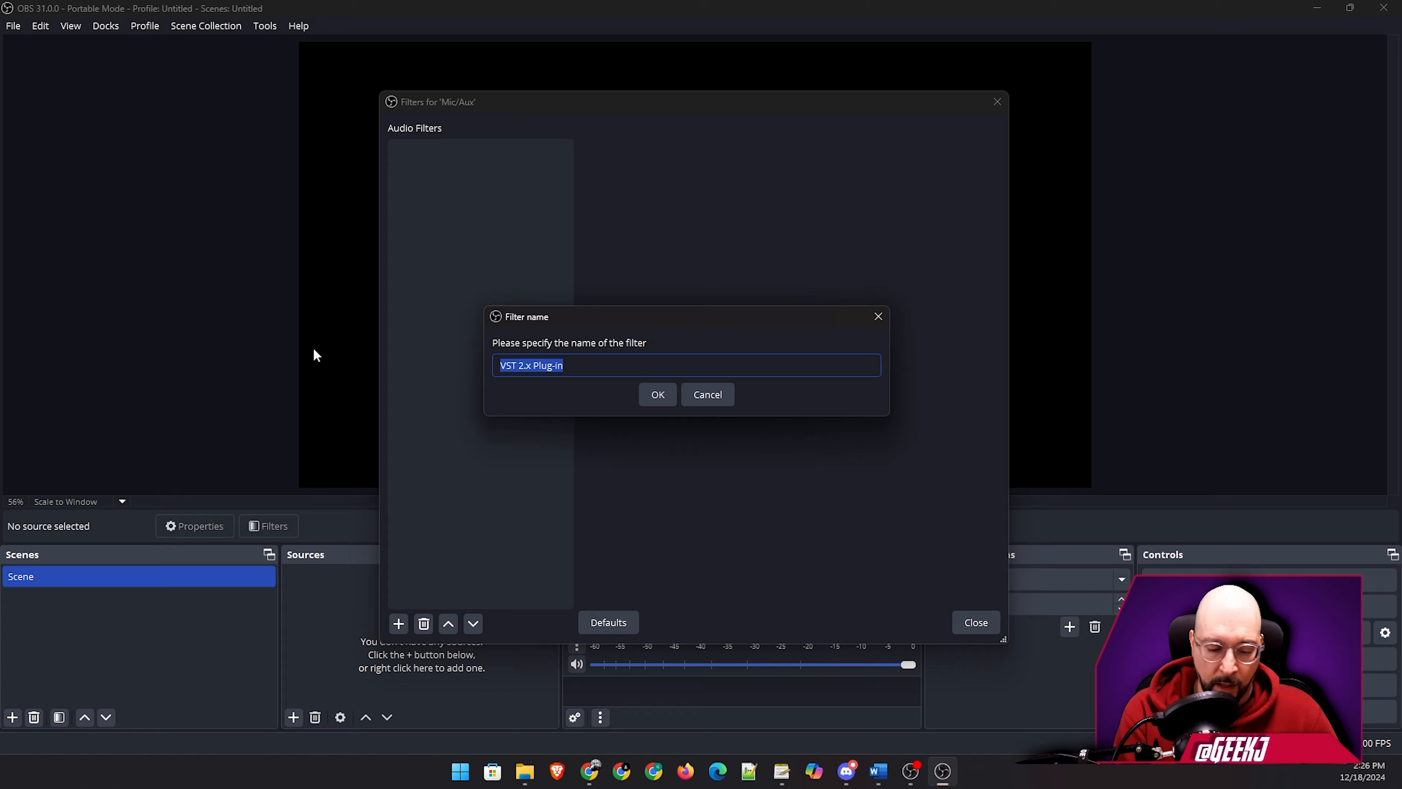
type("RNNoi")
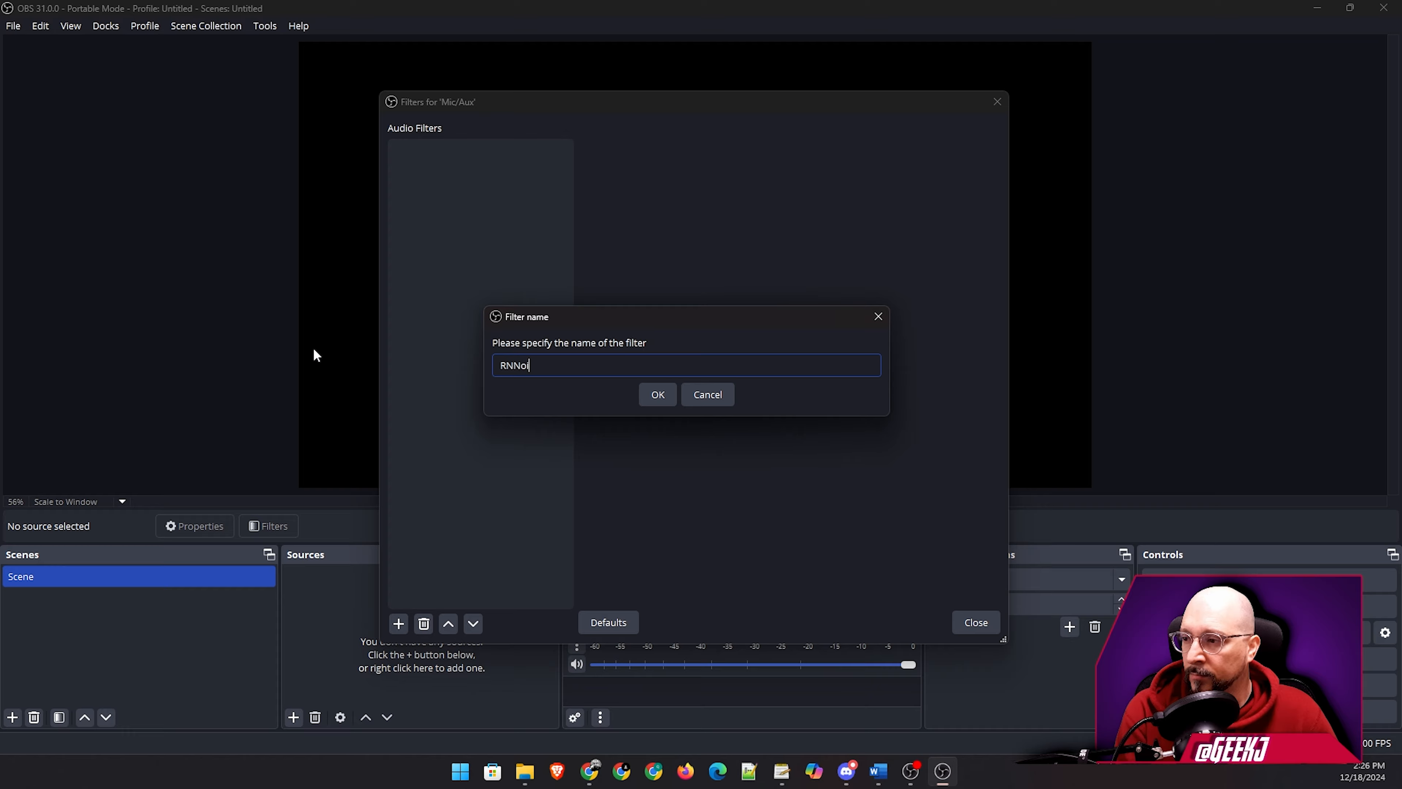
type("se")
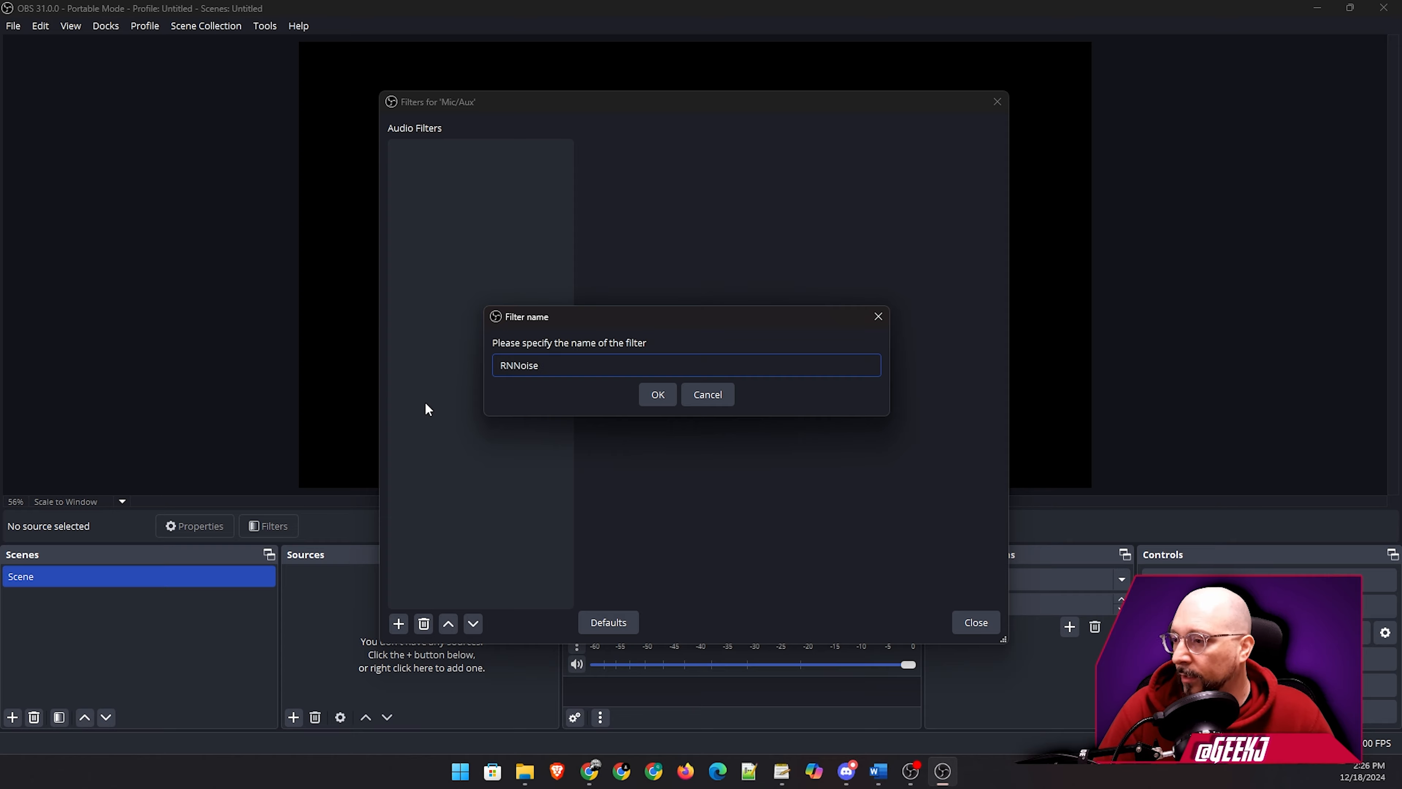
left_click(641, 389)
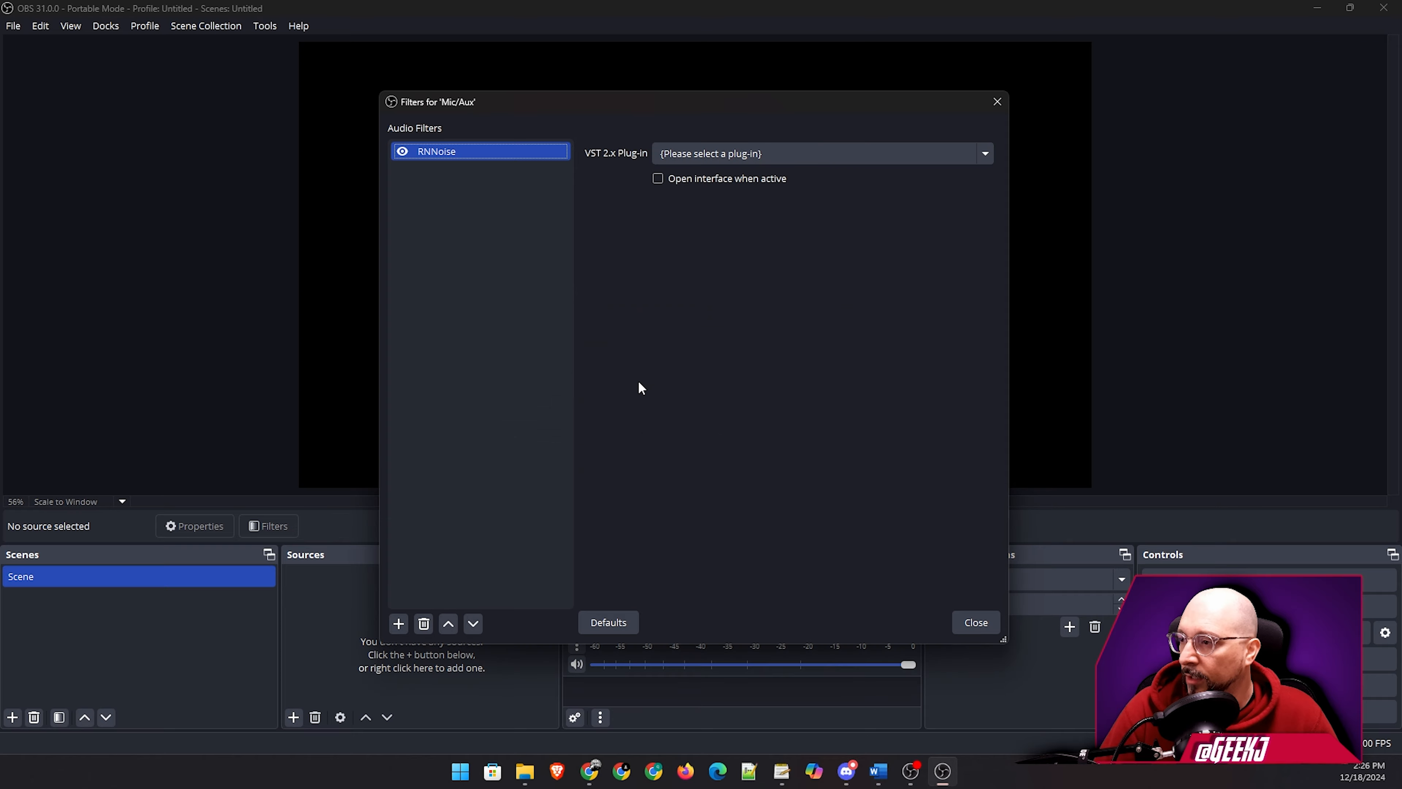
Load the rnnoise_stereo plug-in into the RNNoise filter, then view its plug-in interface and close it.
left_click(757, 158)
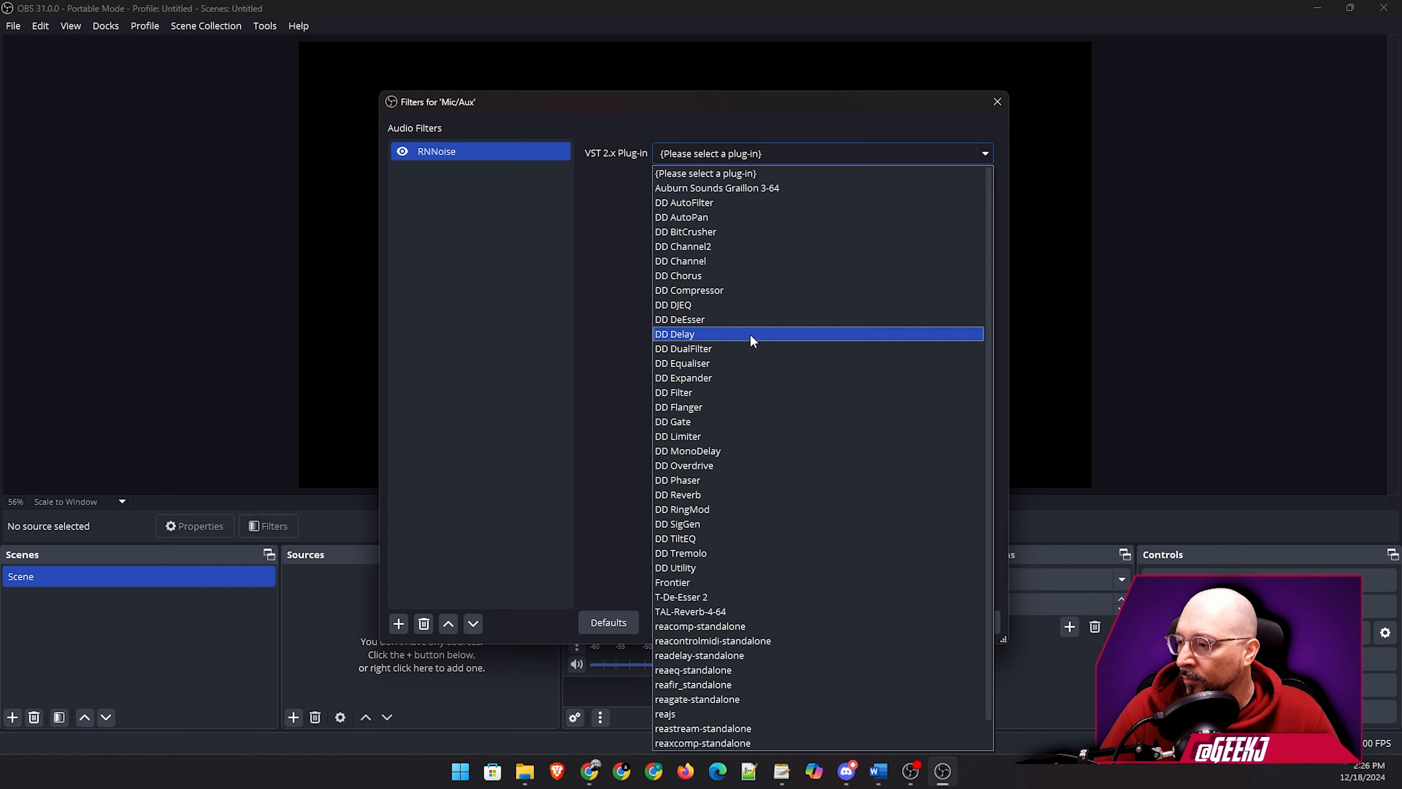
scroll(751, 339, "down", 1)
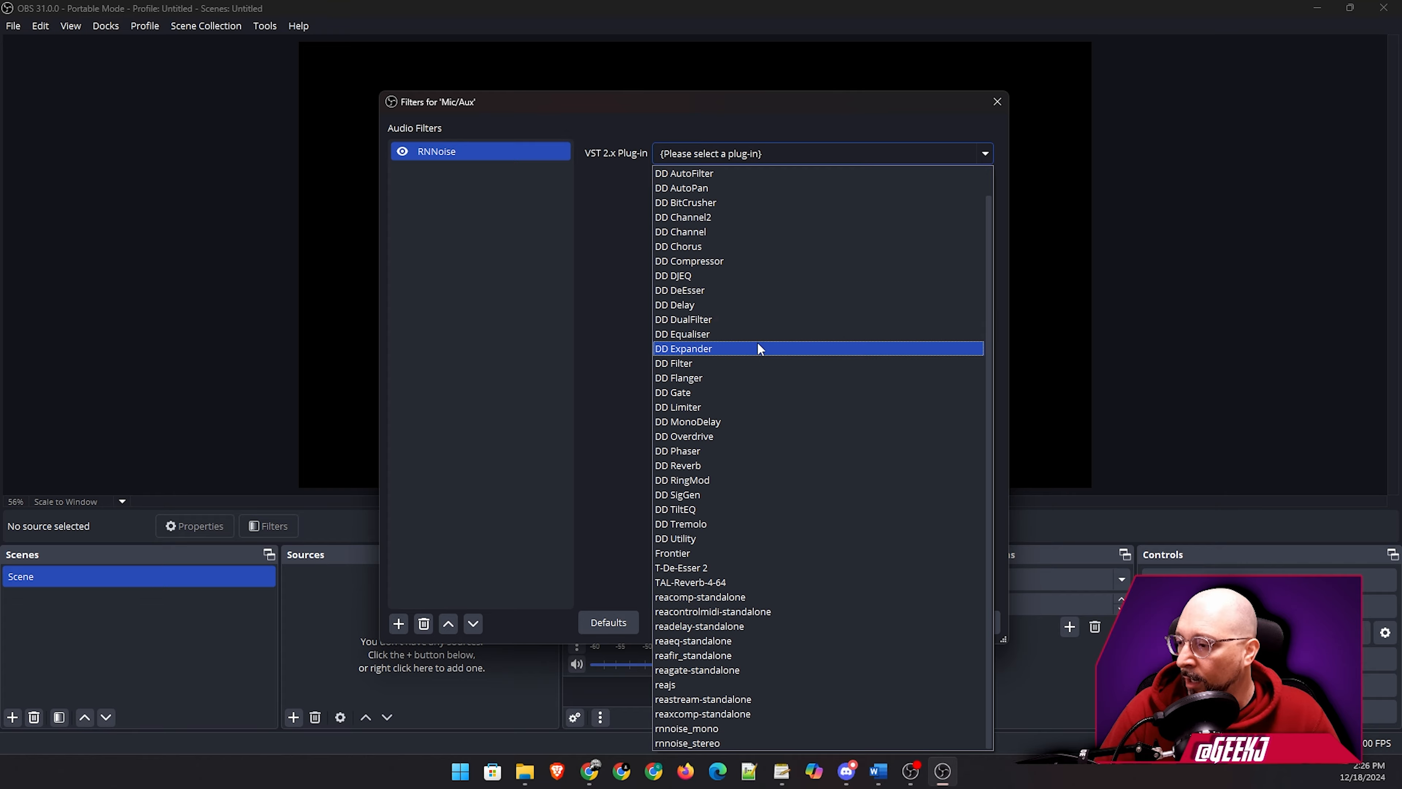
left_click(736, 741)
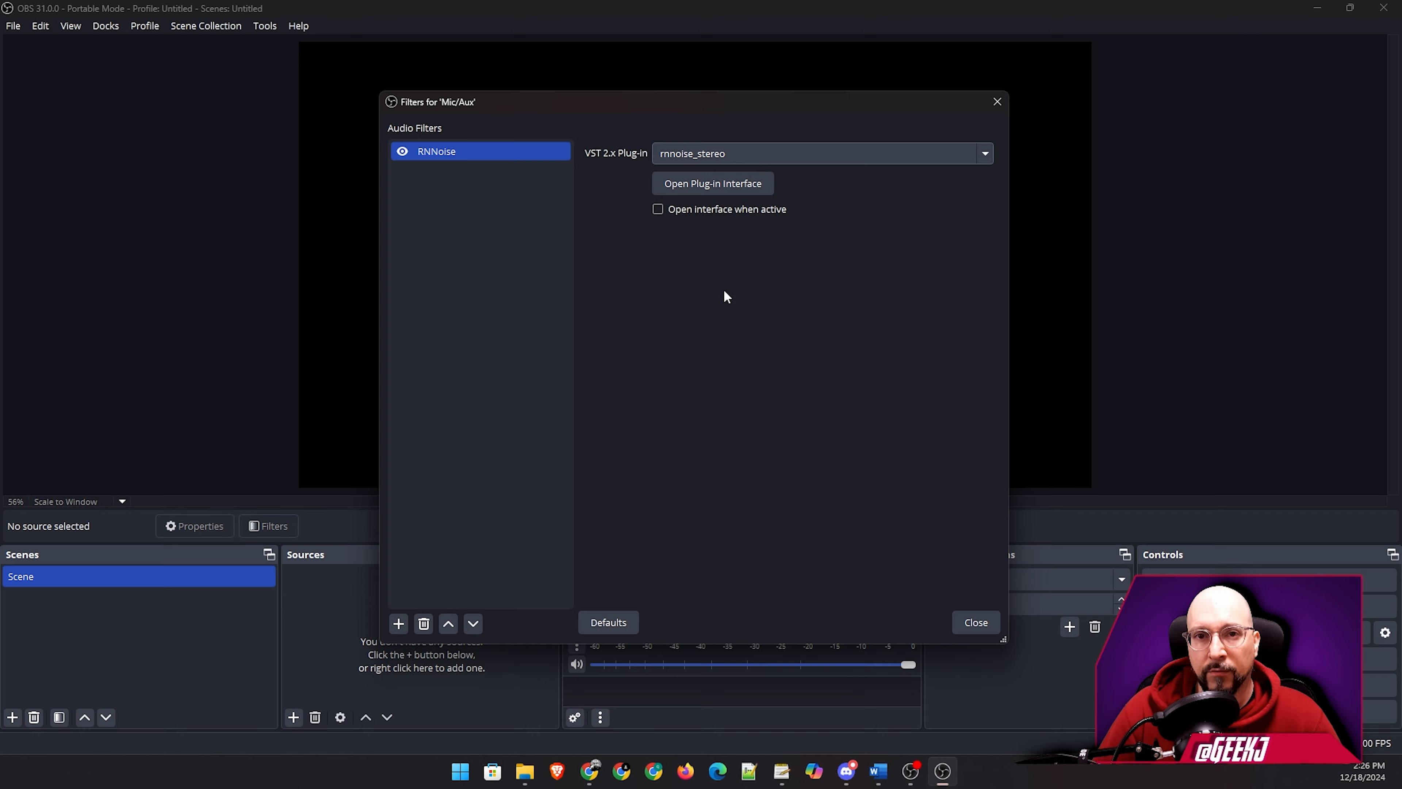
left_click(710, 185)
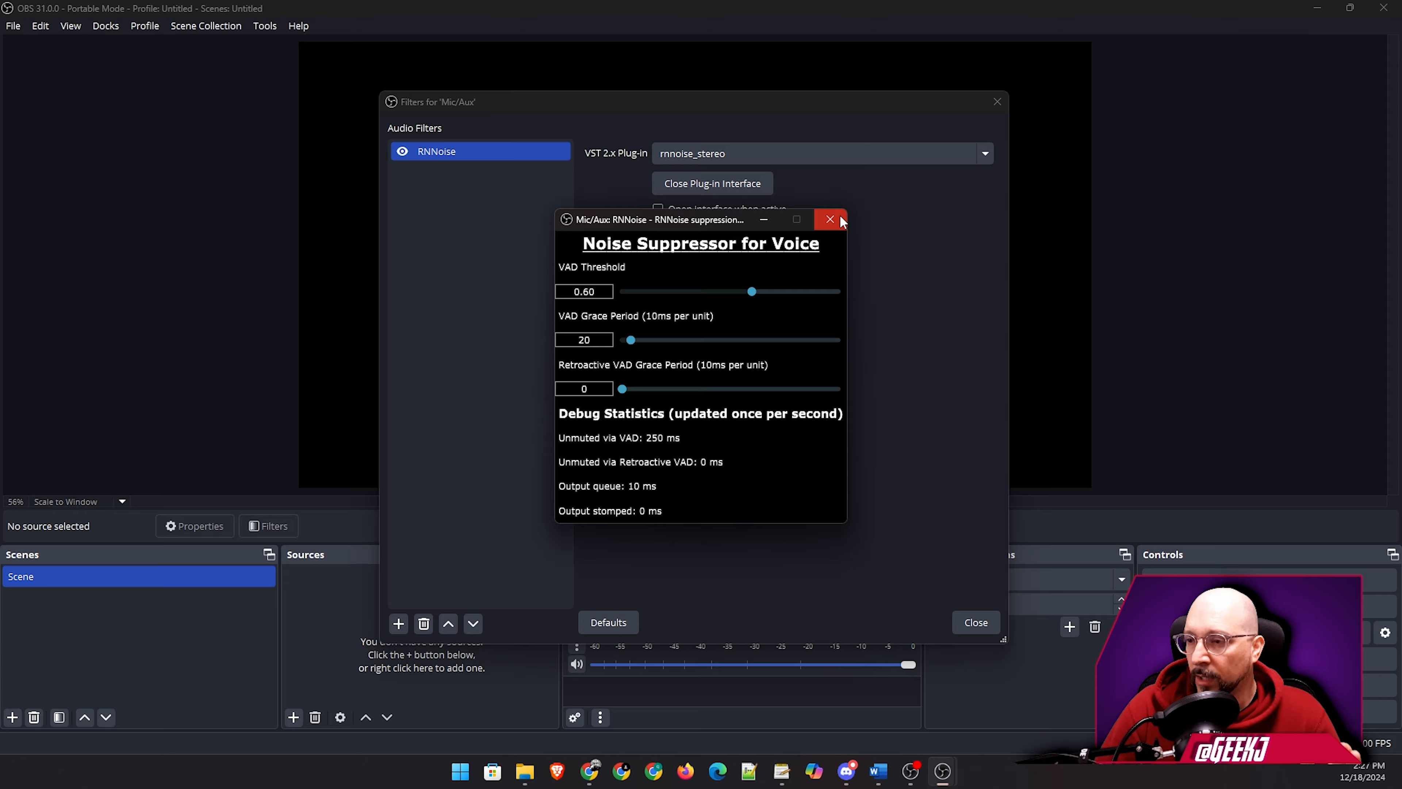
left_click(840, 220)
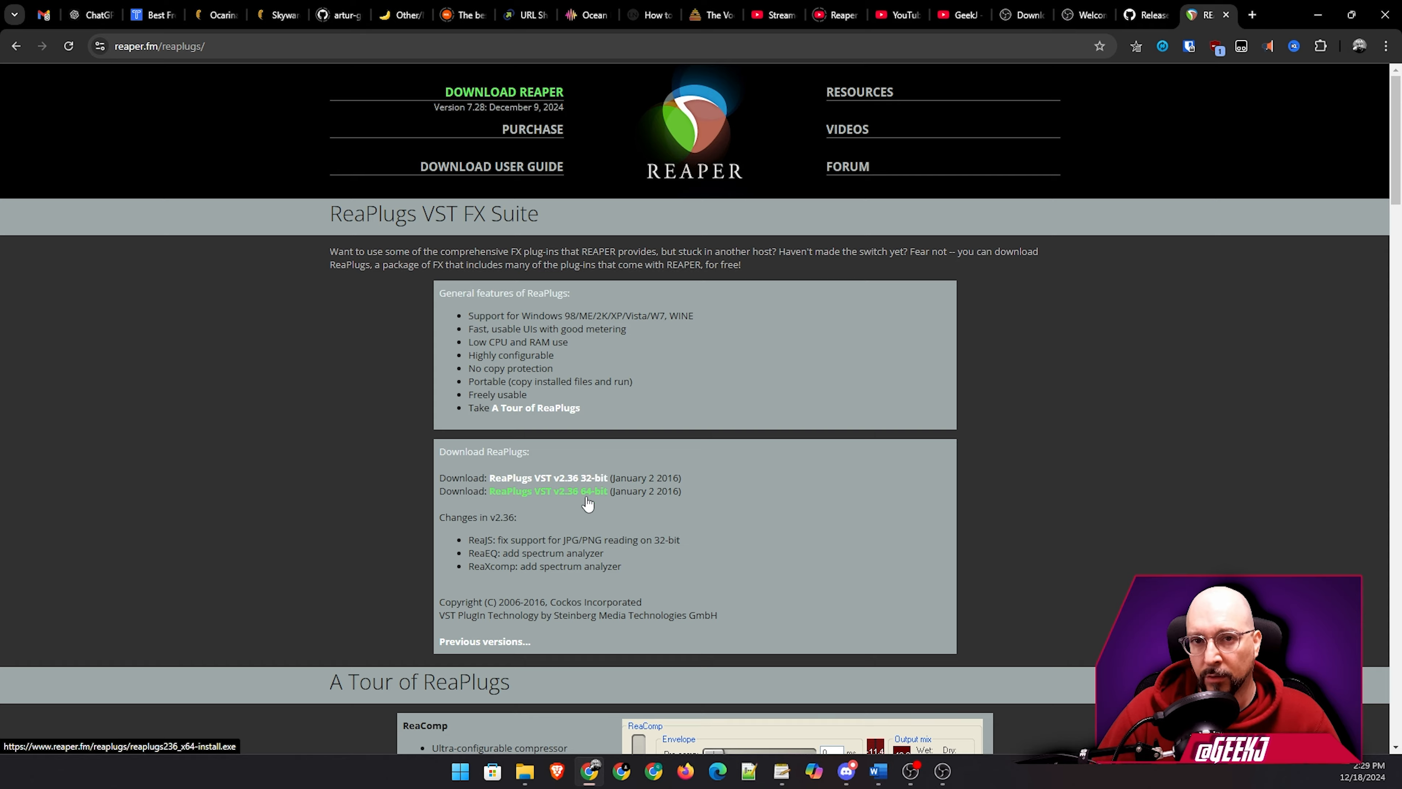
Switch back to OBS and add a VST 2.x Plug-in filter named ReaGate to the Mic/Aux source.
left_click(1319, 14)
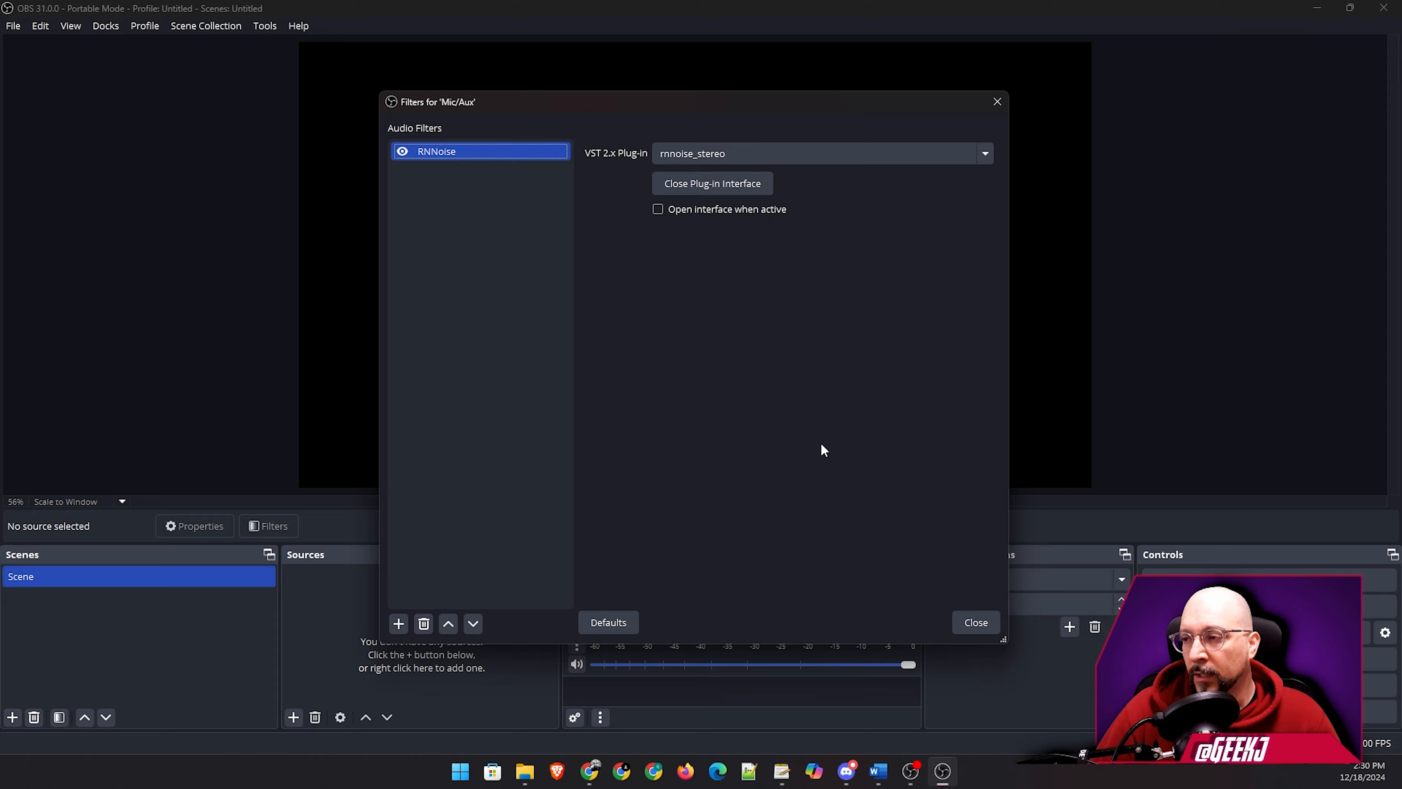
left_click(398, 623)
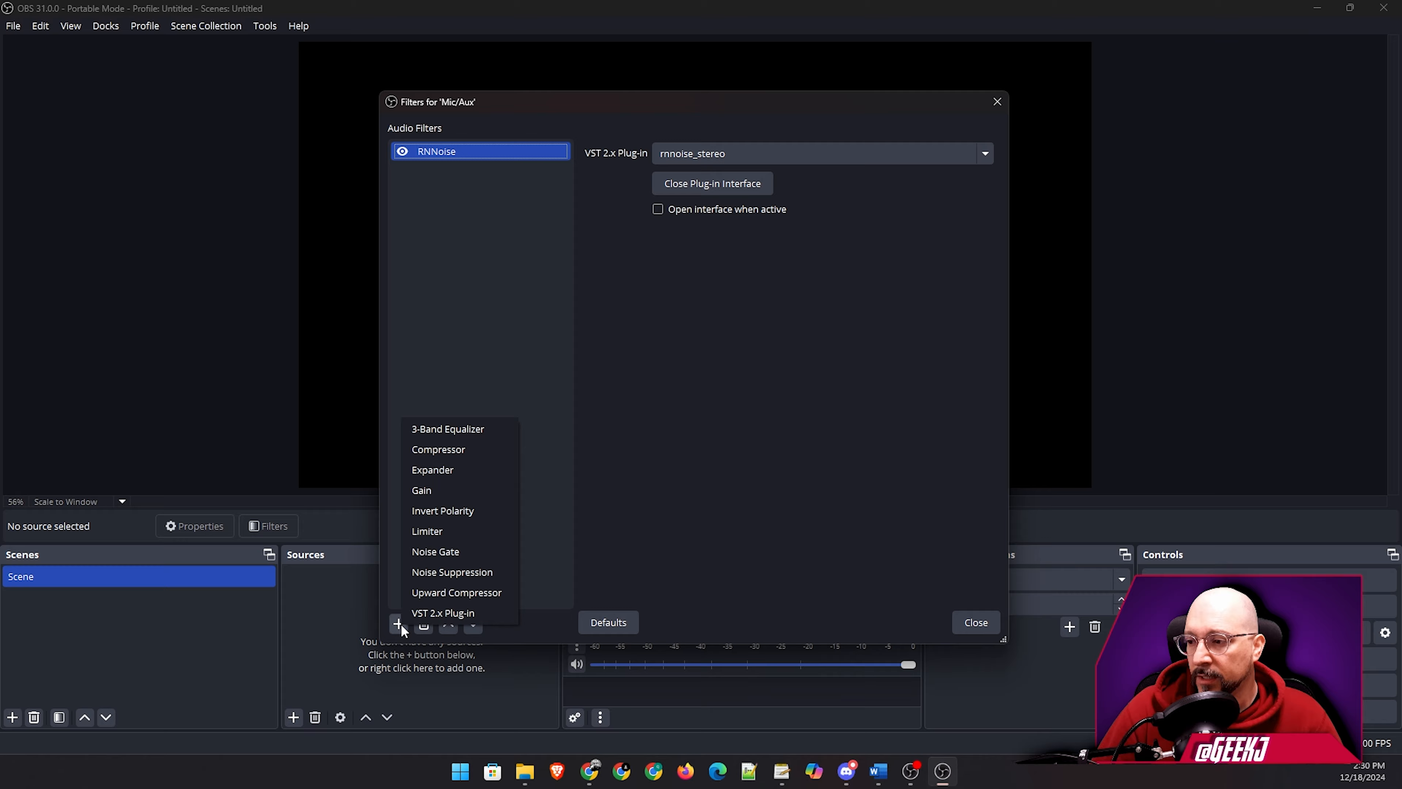
left_click(432, 611)
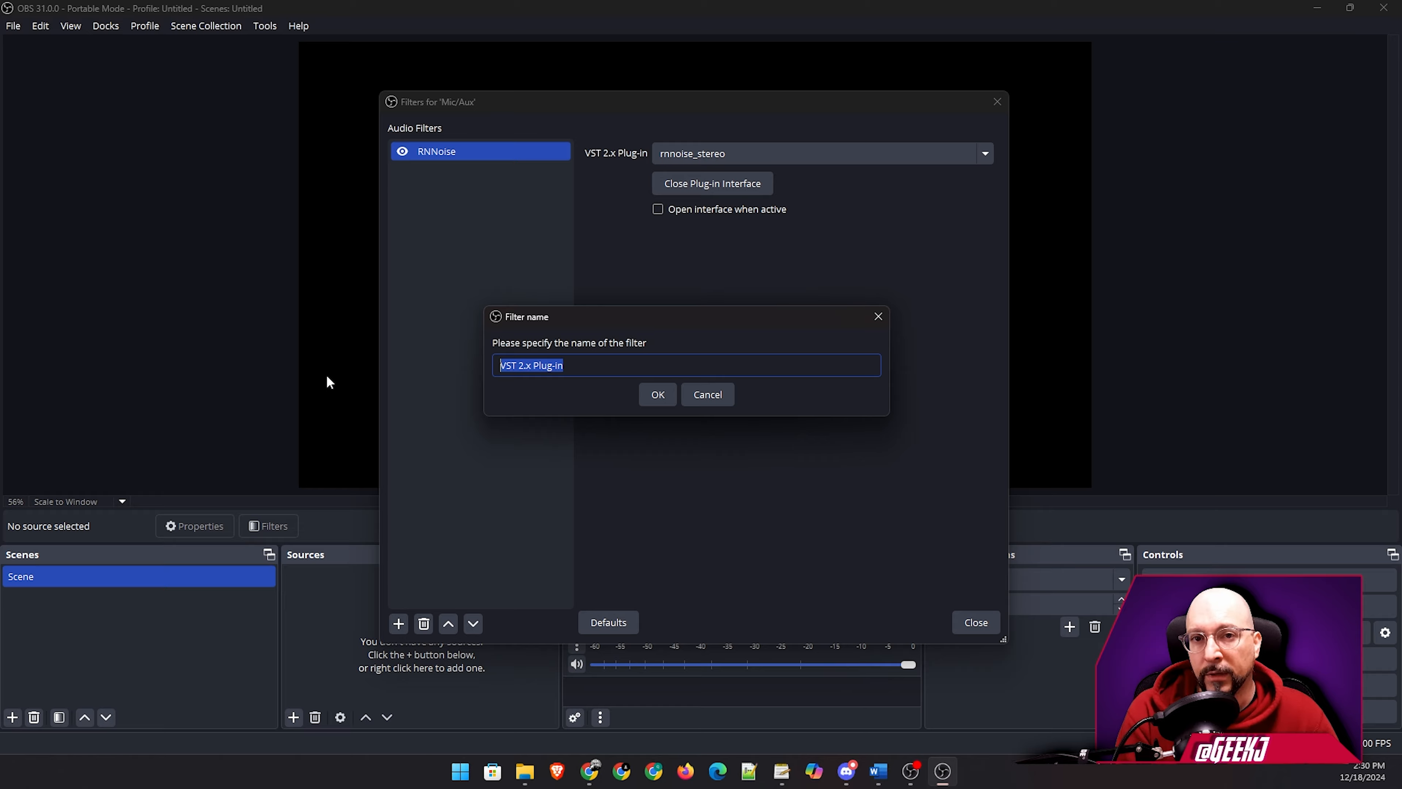
type("ReaGate")
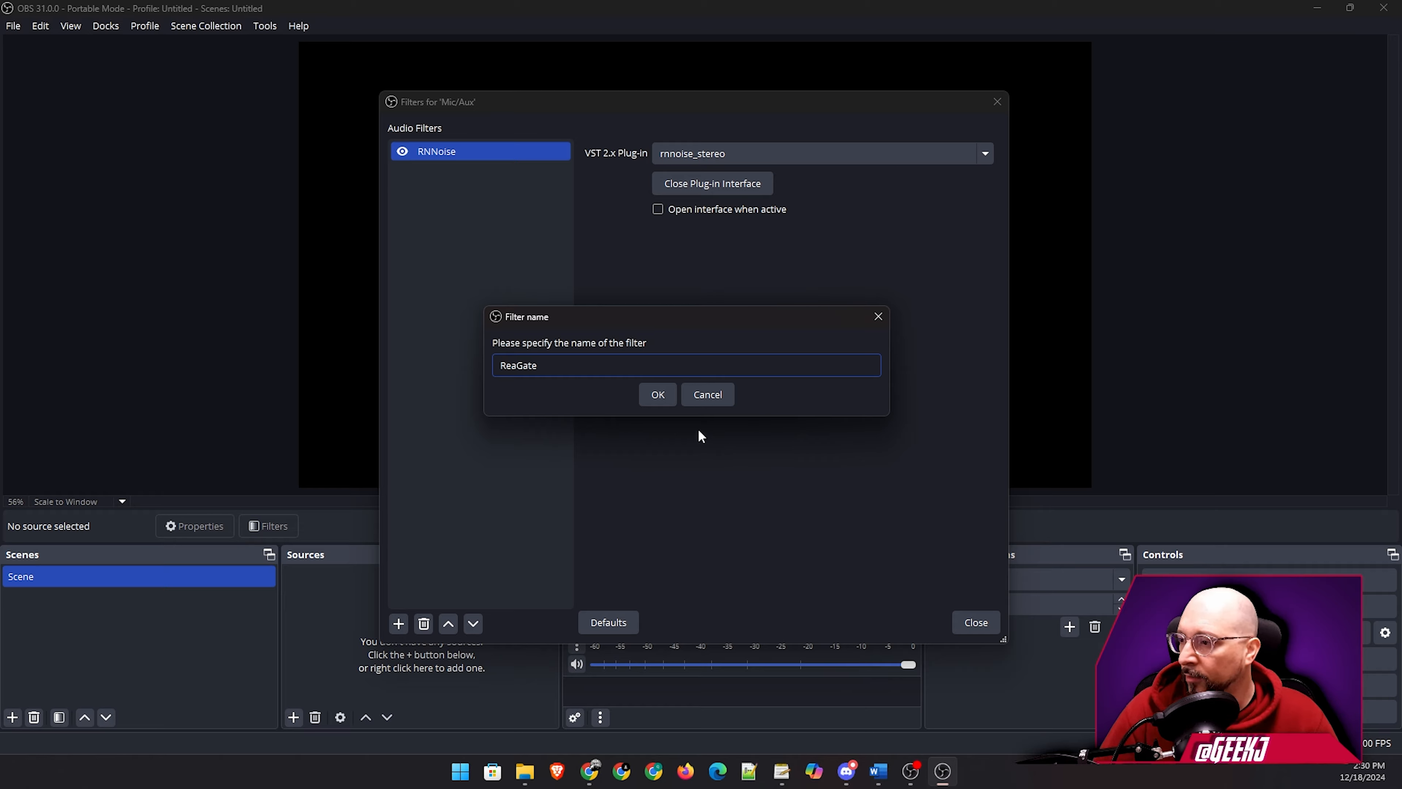
left_click(652, 396)
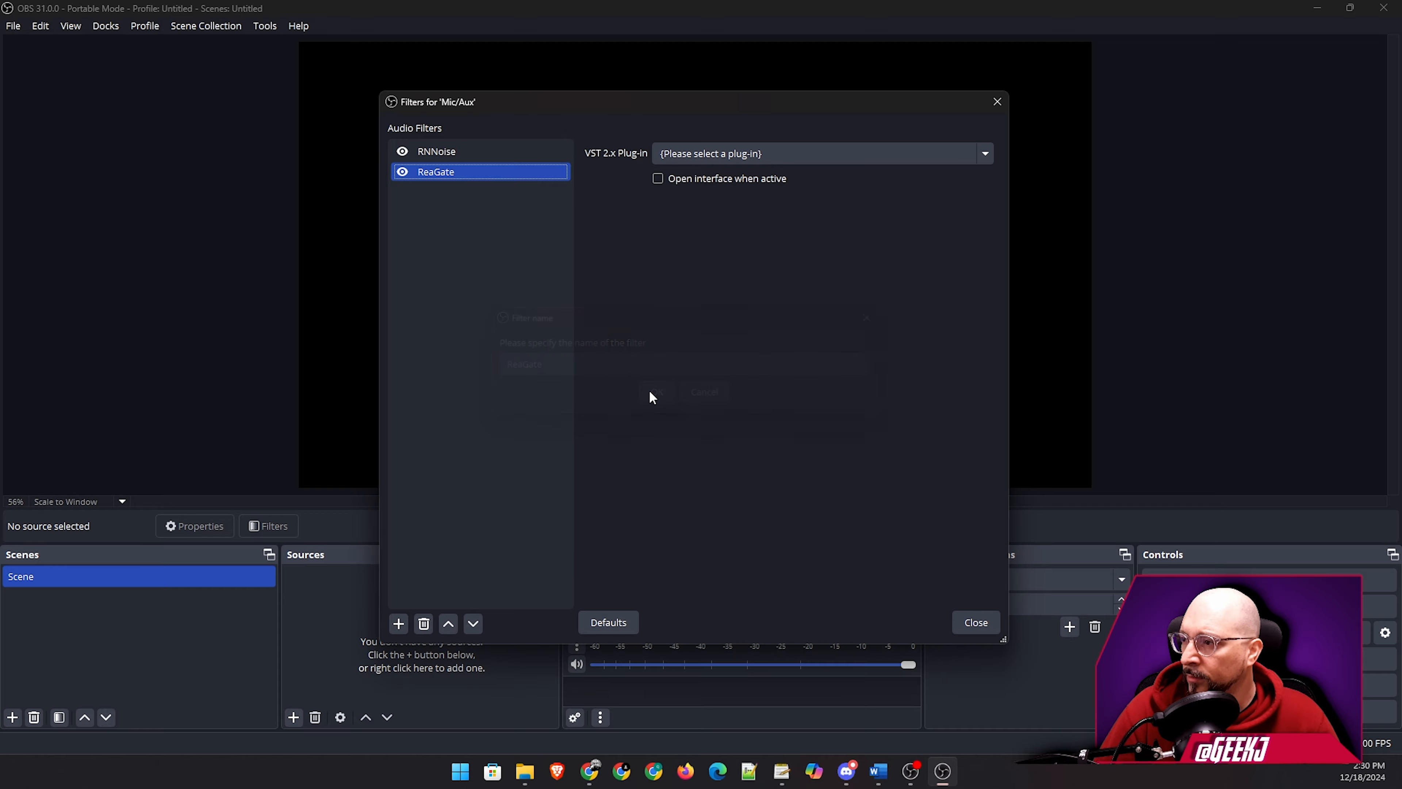
Load the reagate-standalone plug-in into the ReaGate filter and open its plug-in interface.
left_click(752, 155)
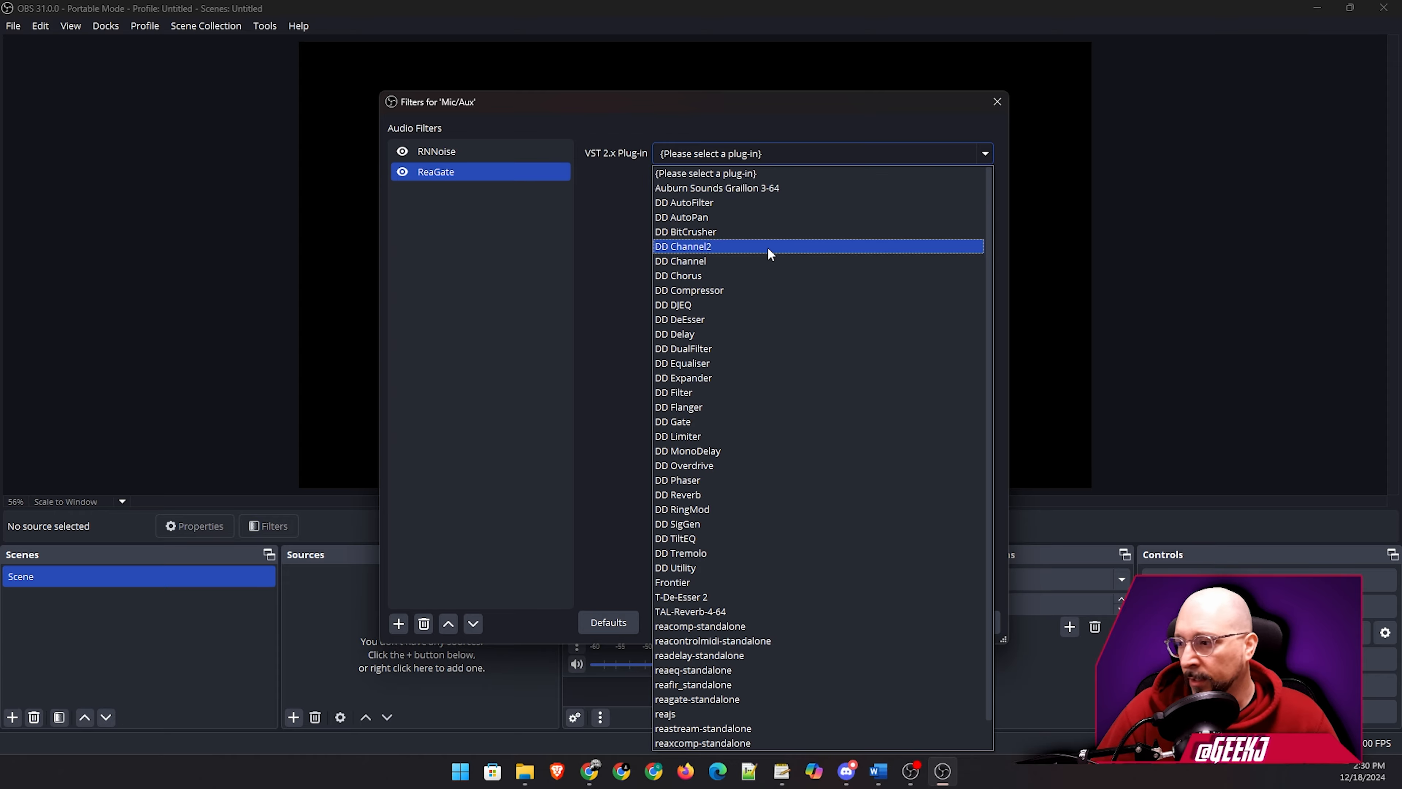
scroll(770, 260, "down", 1)
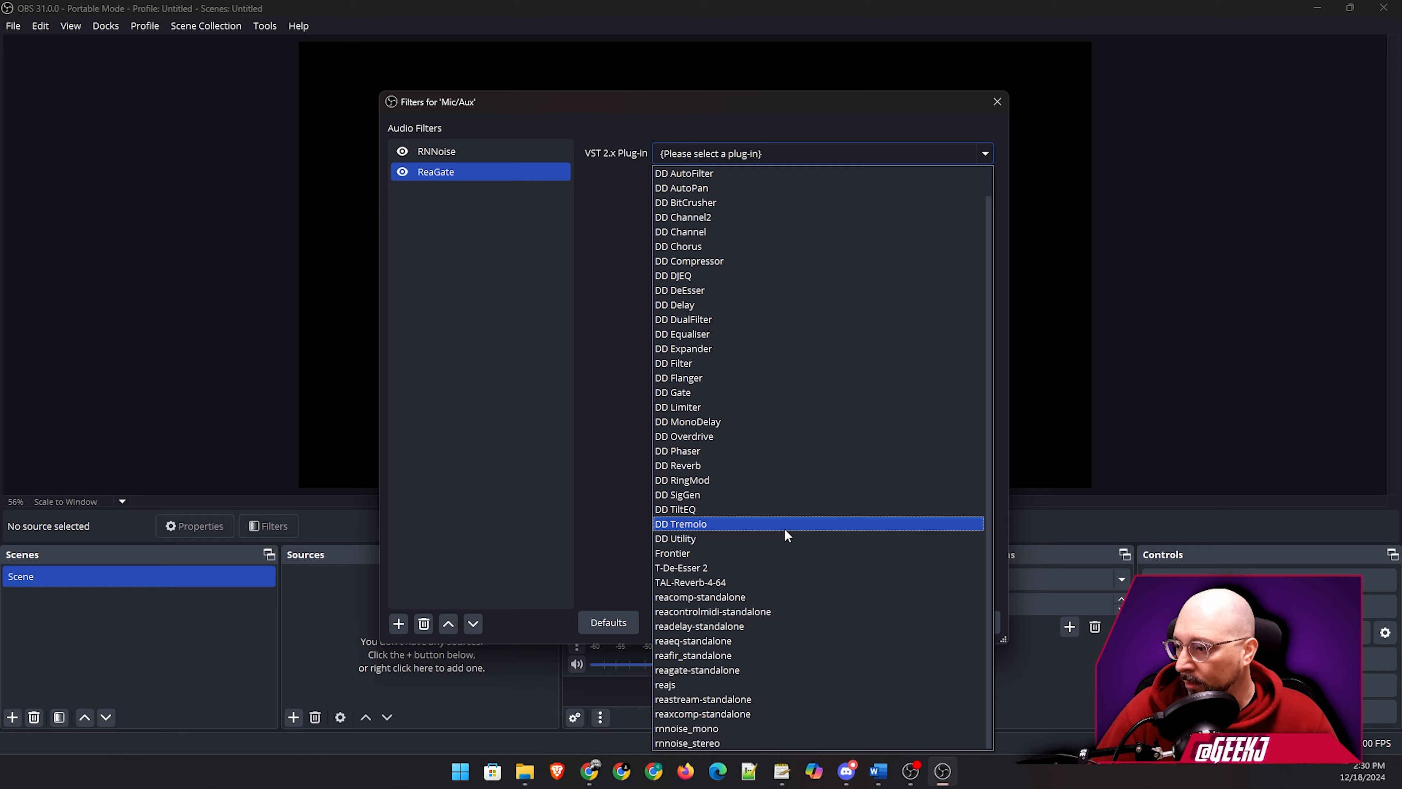
left_click(756, 670)
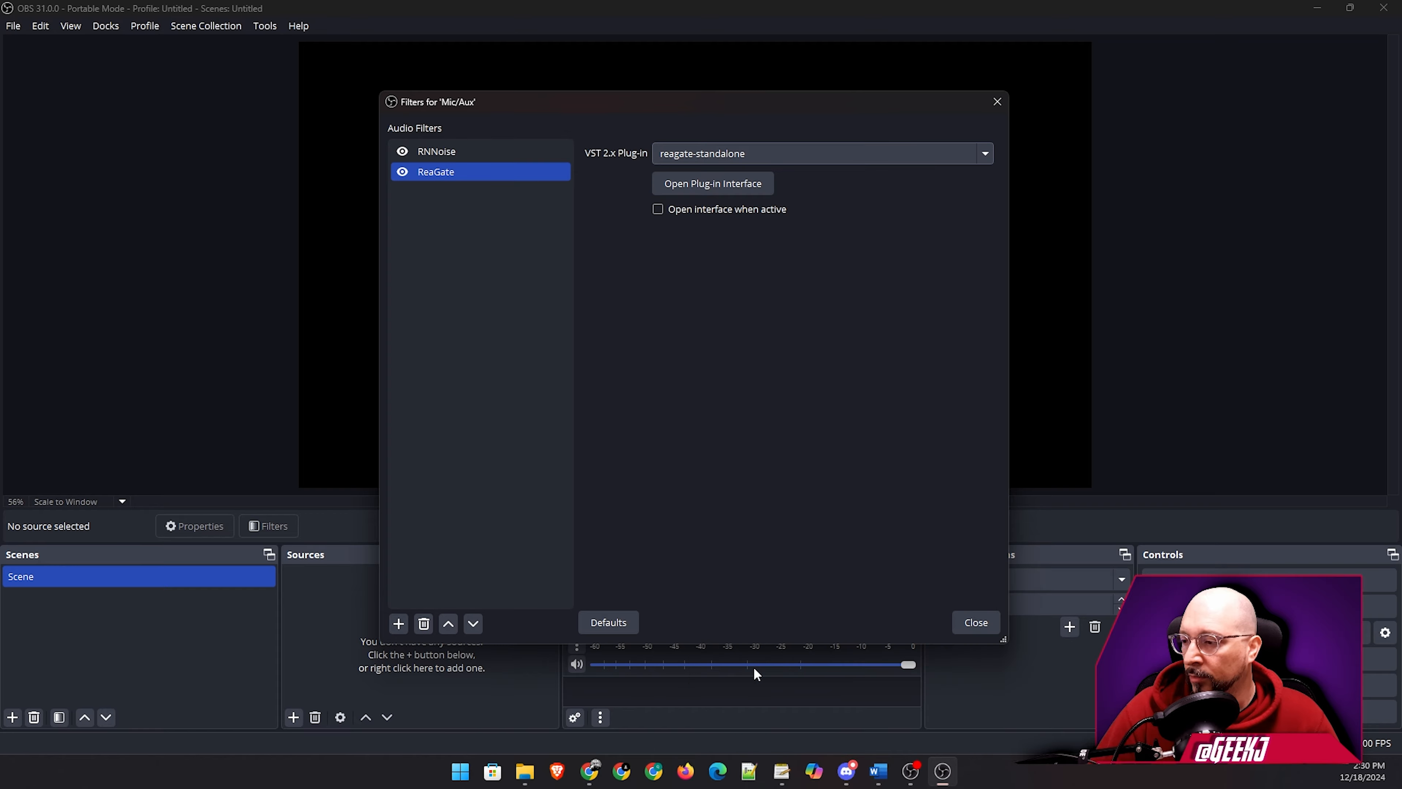
left_click(704, 186)
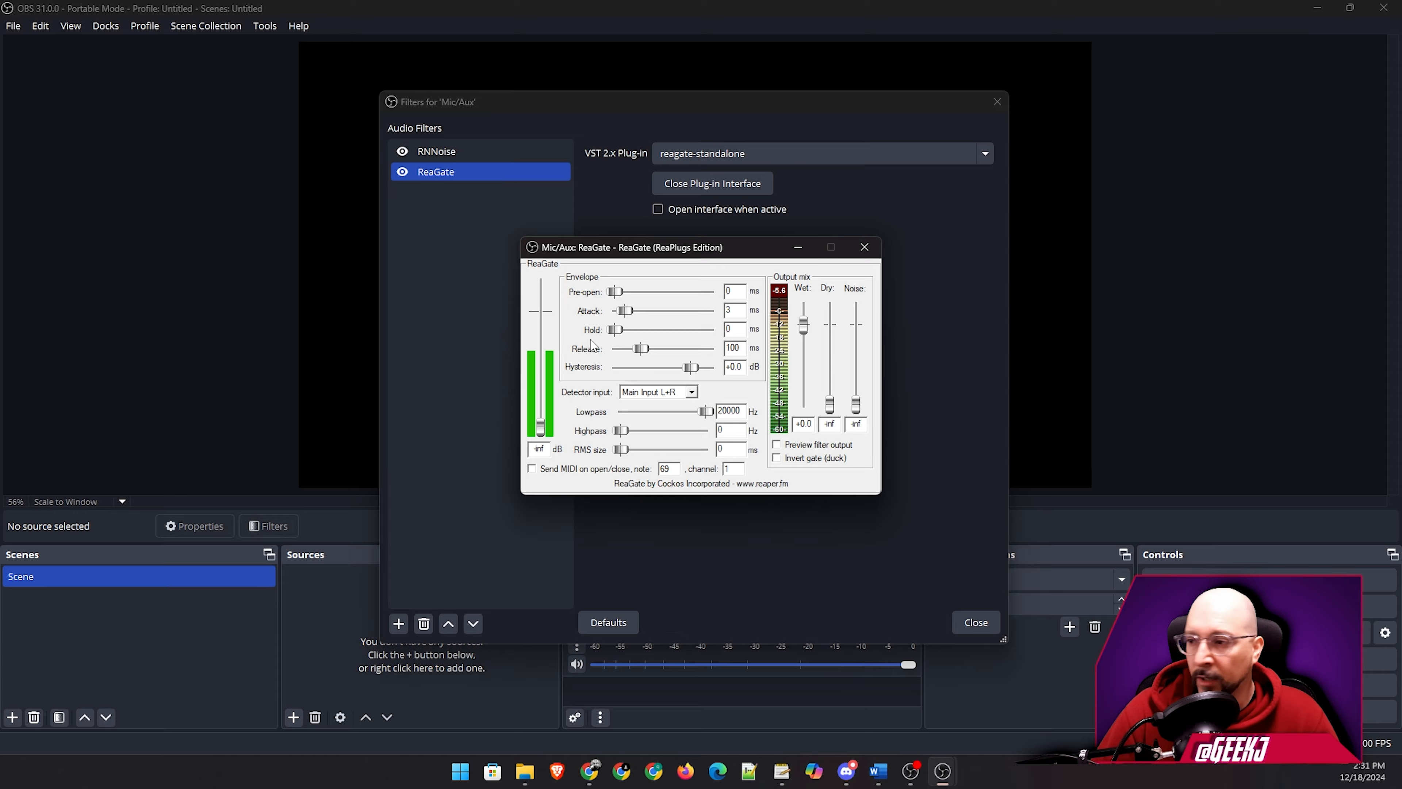
Set the ReaGate threshold to -32 dB and close the plug-in interface.
left_click_drag(533, 426, 543, 389)
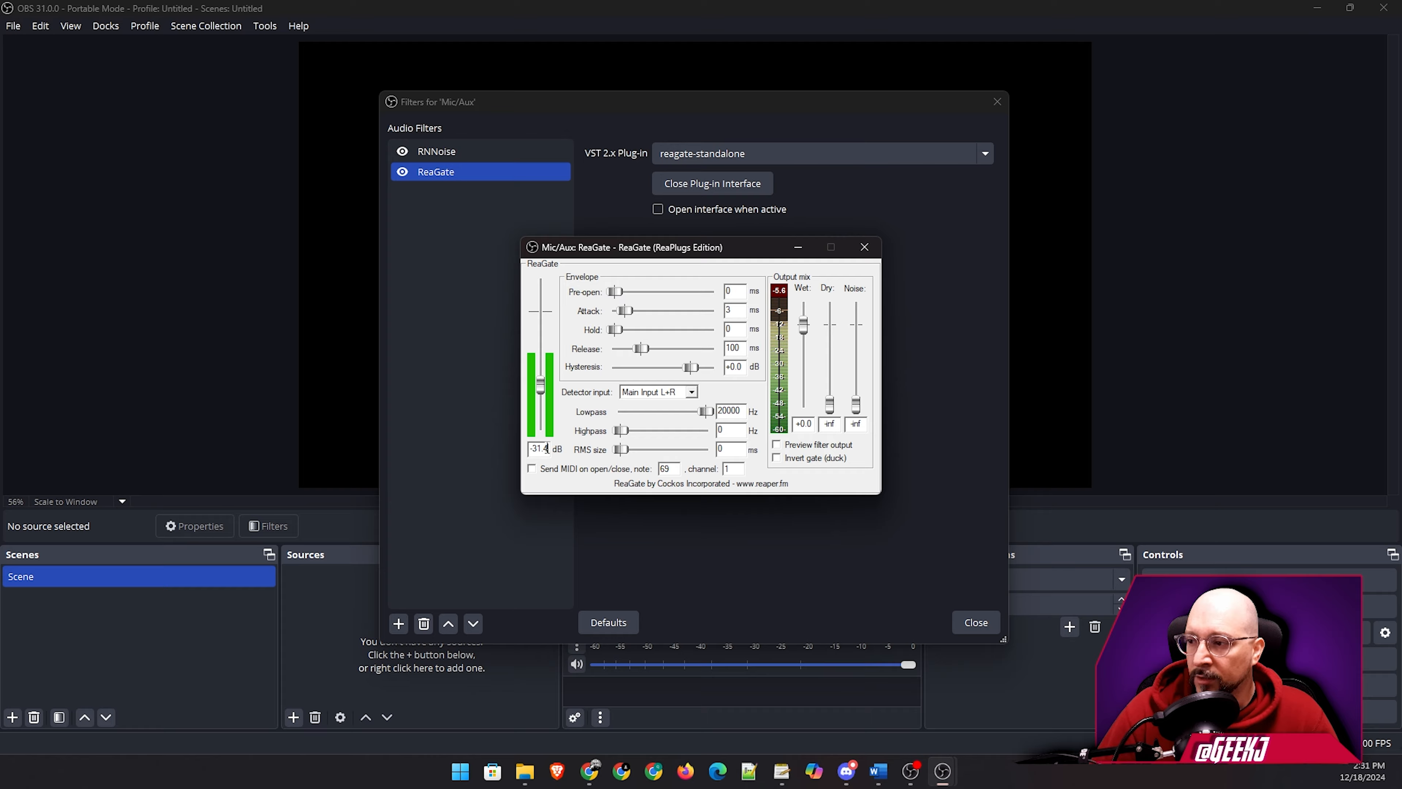
key("BackSpace")
key("BackSpace")
key("BackSpace")
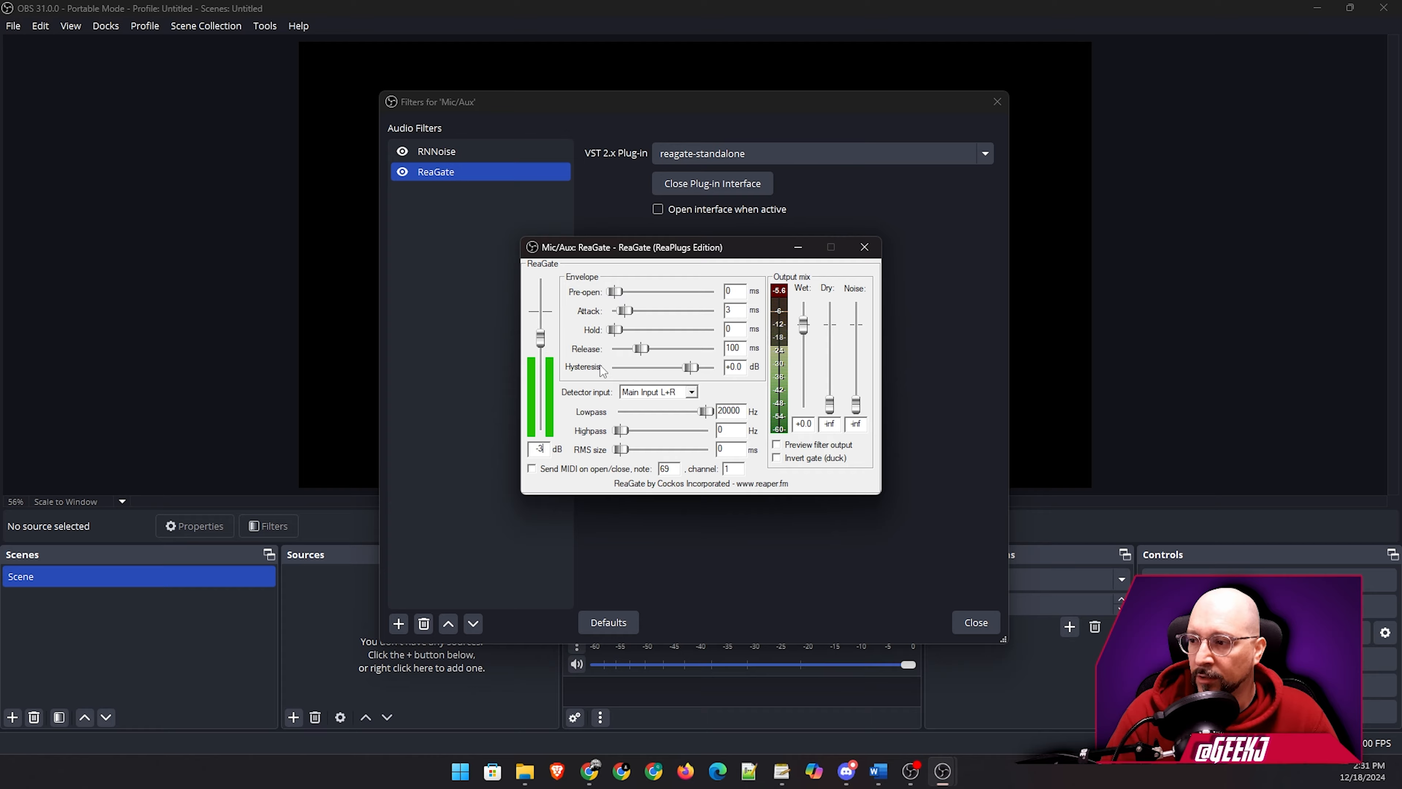
type("2")
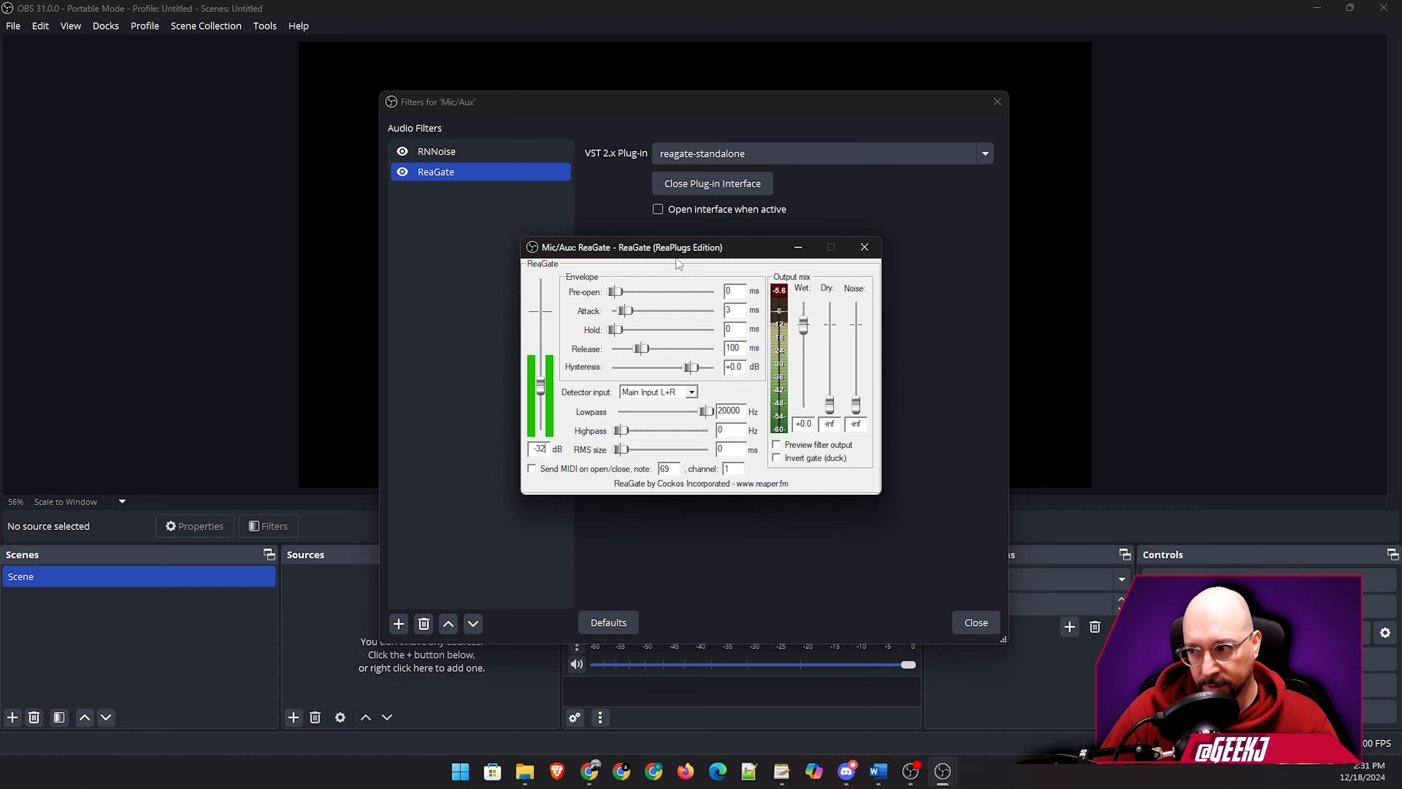
left_click(692, 183)
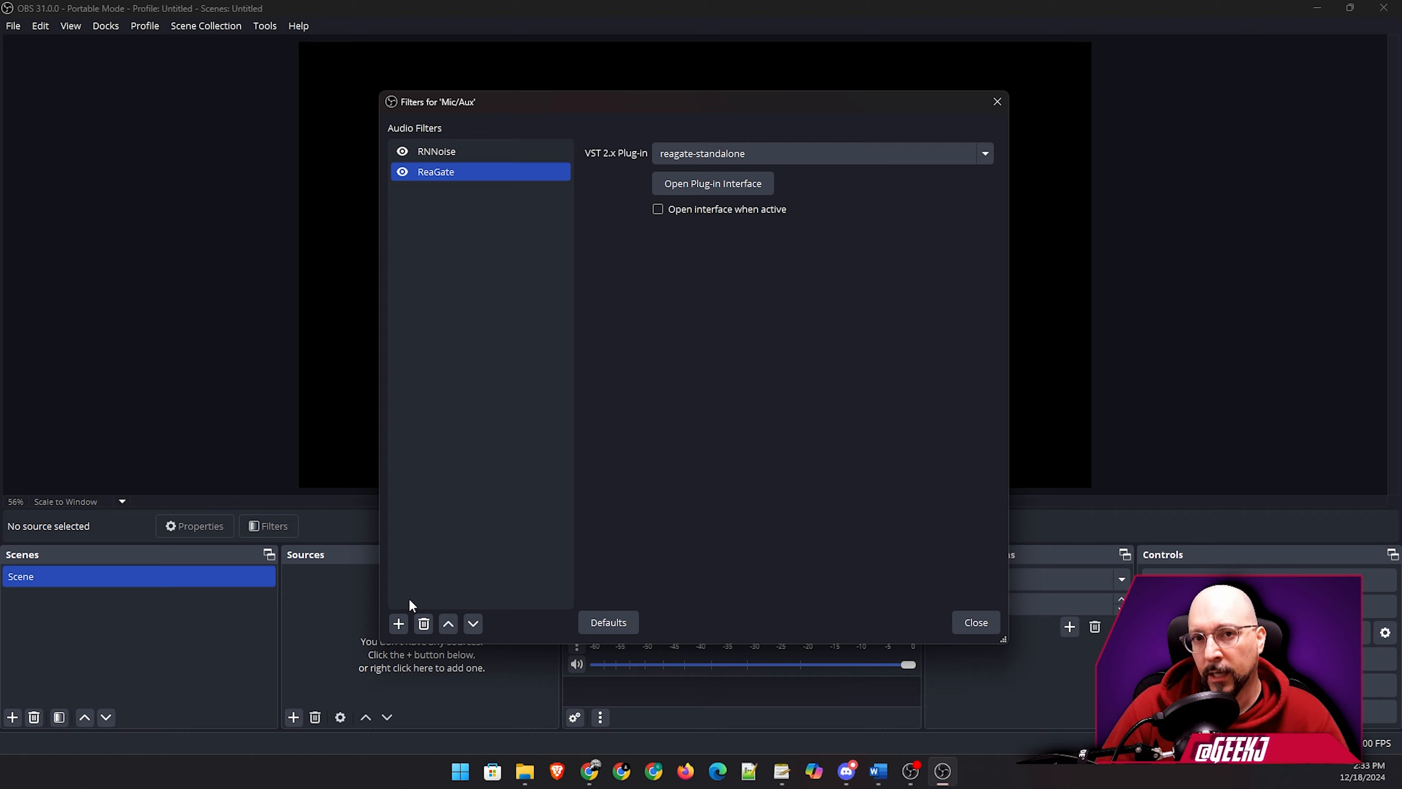
Add another VST 2.x Plug-in filter to Mic/Aux, named ReaEQ (FreqCut).
left_click(399, 623)
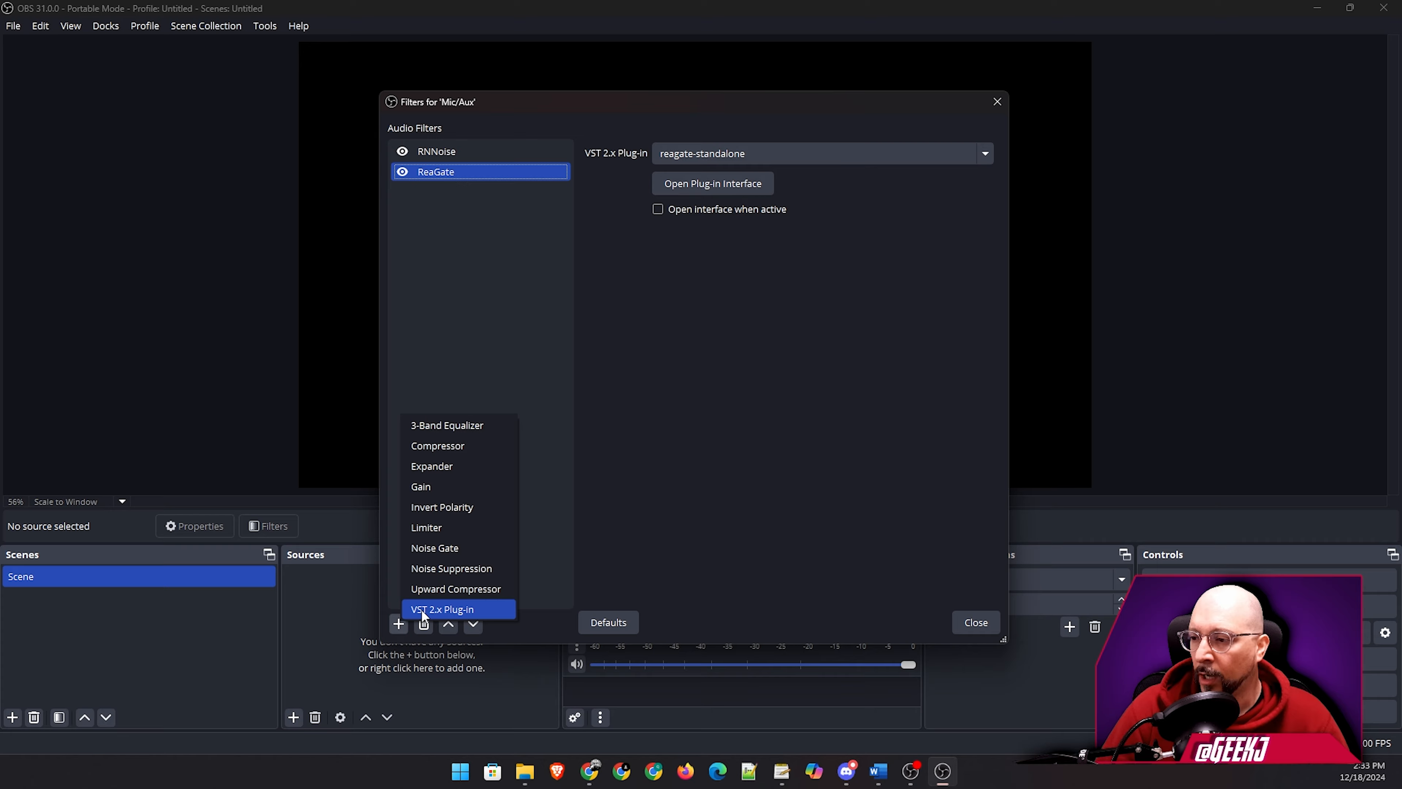
left_click(441, 609)
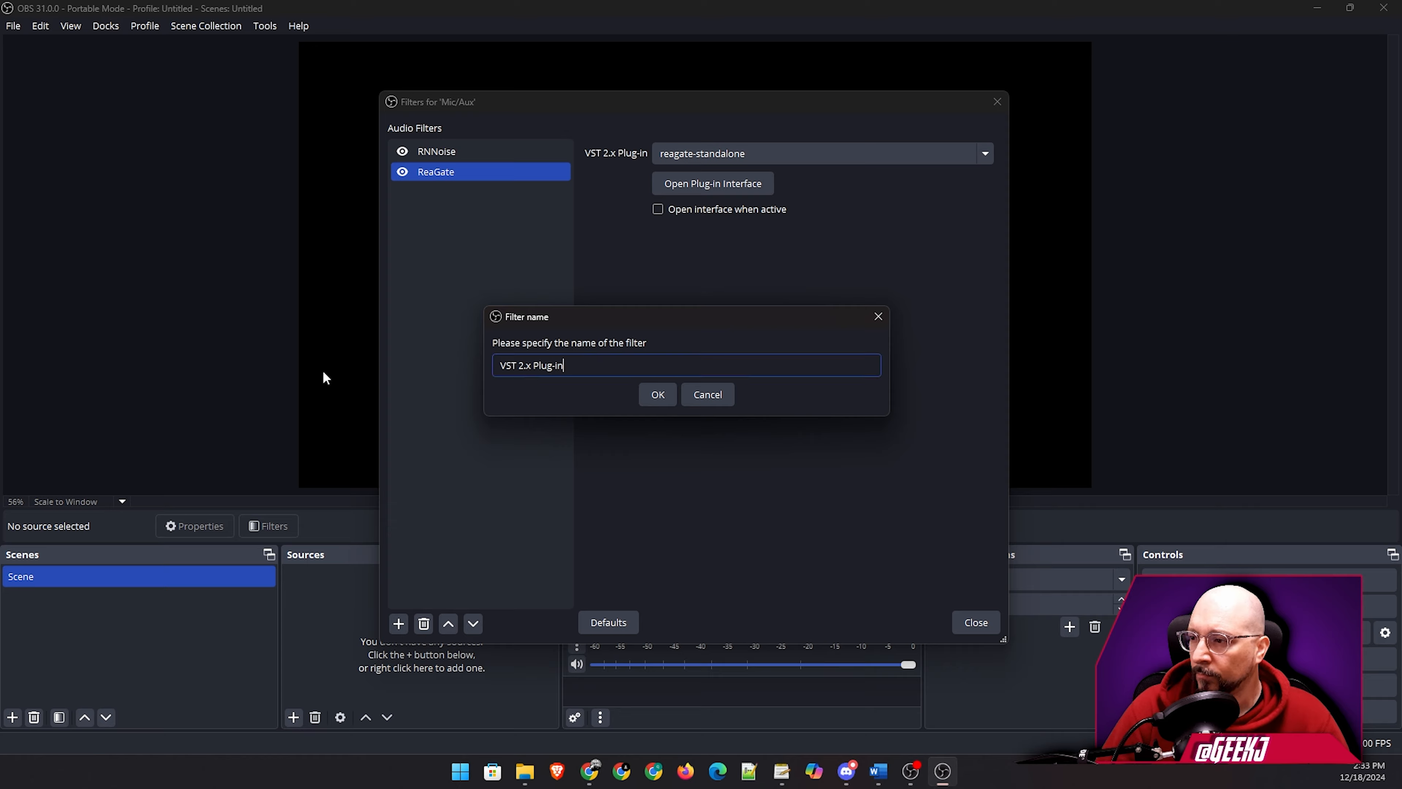
left_click_drag(596, 365, 500, 365)
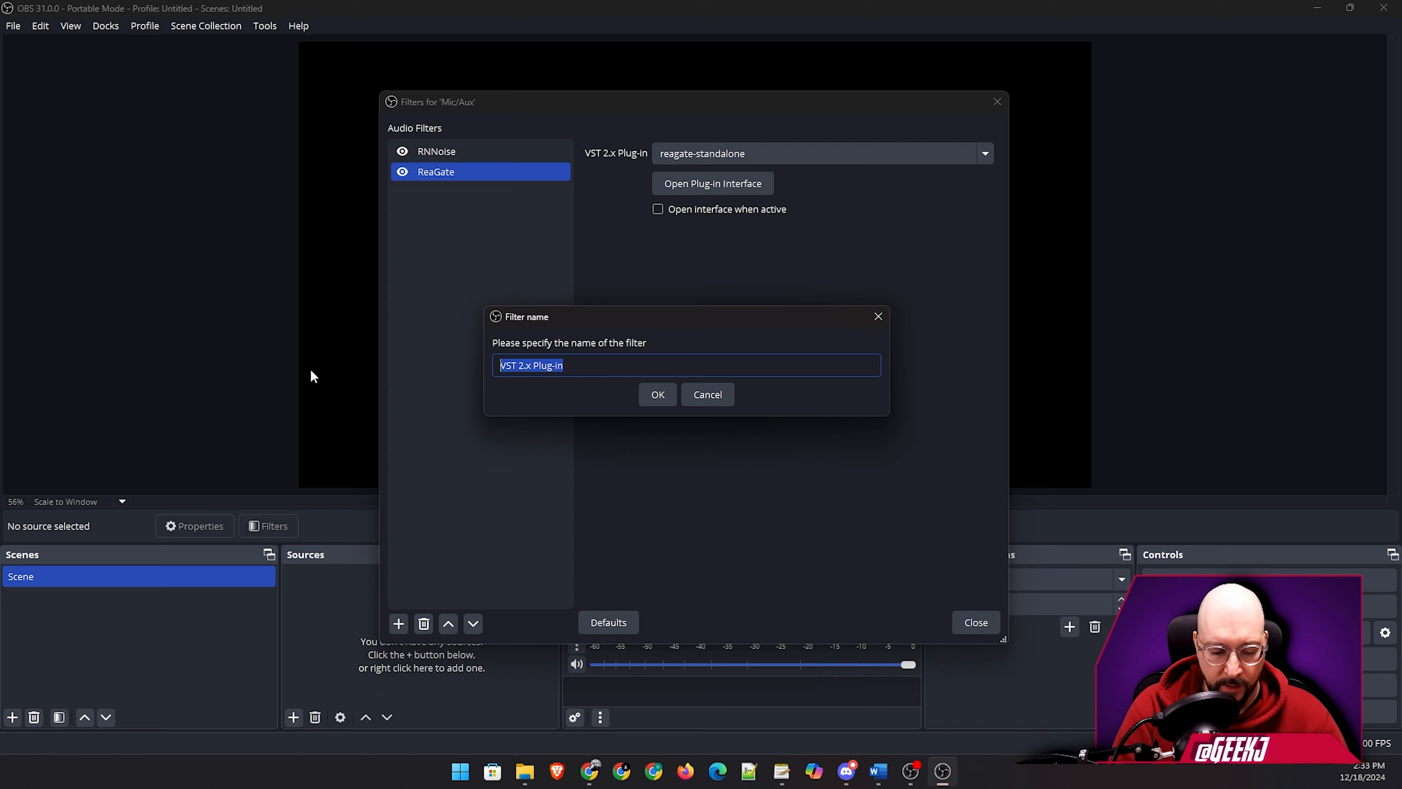
type("R")
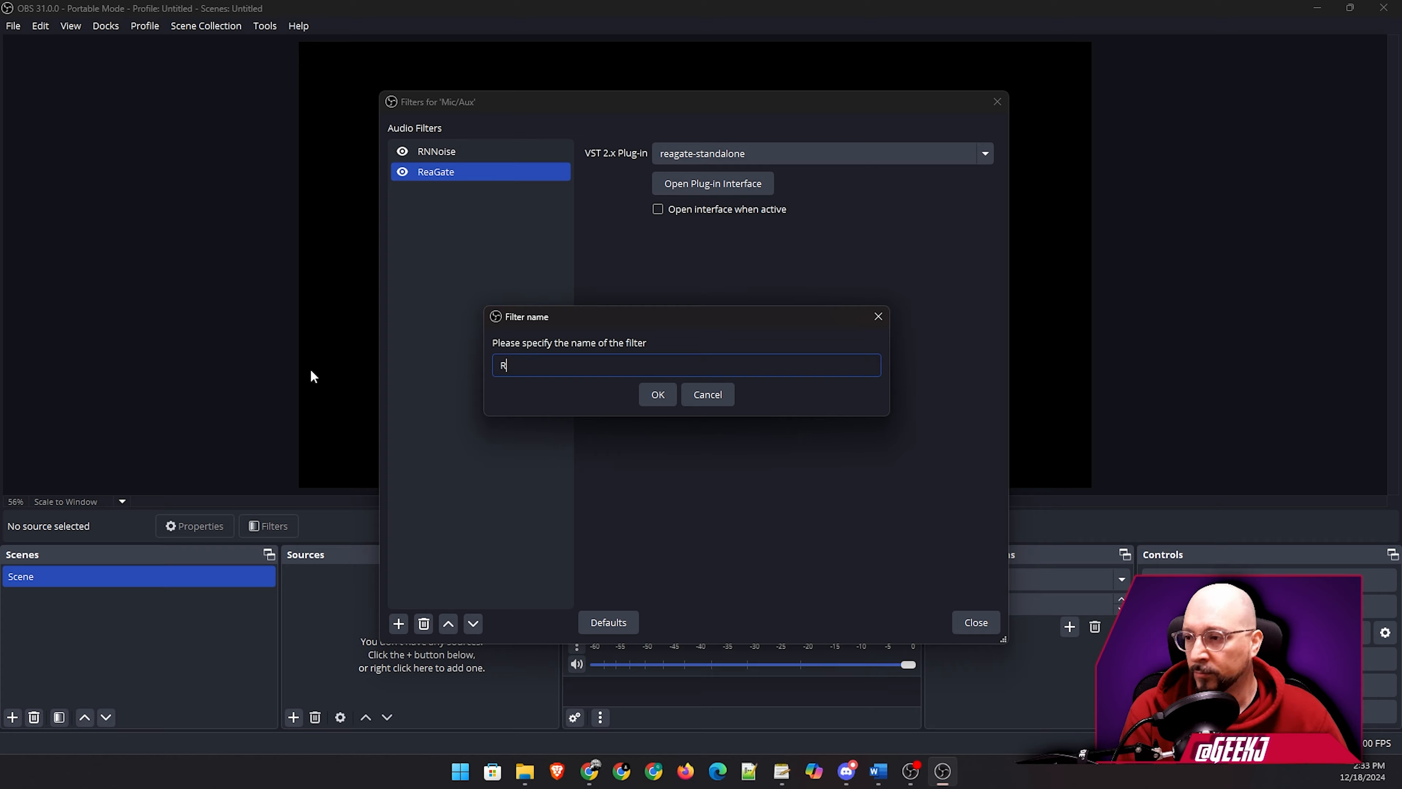
type("eaEQ")
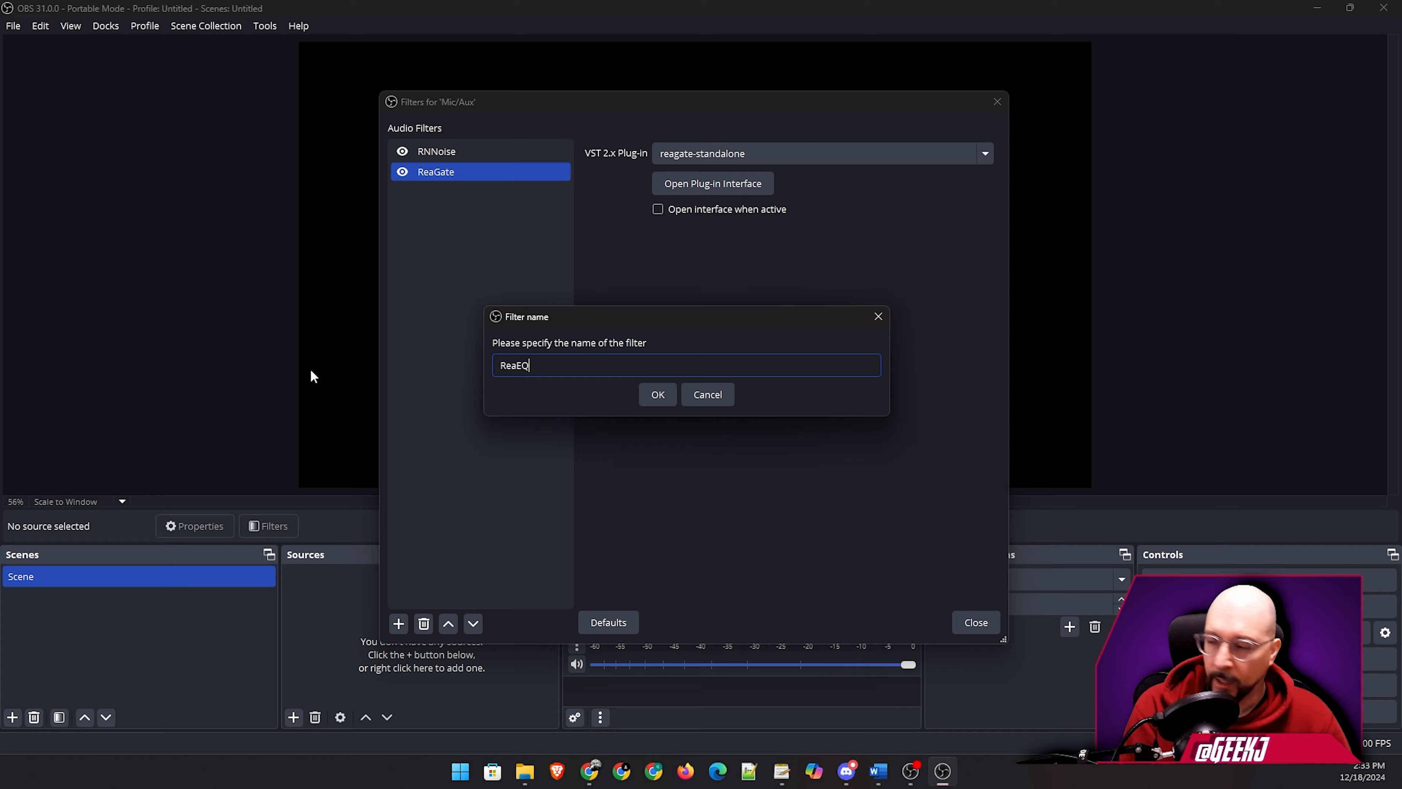
type(" (Freq)")
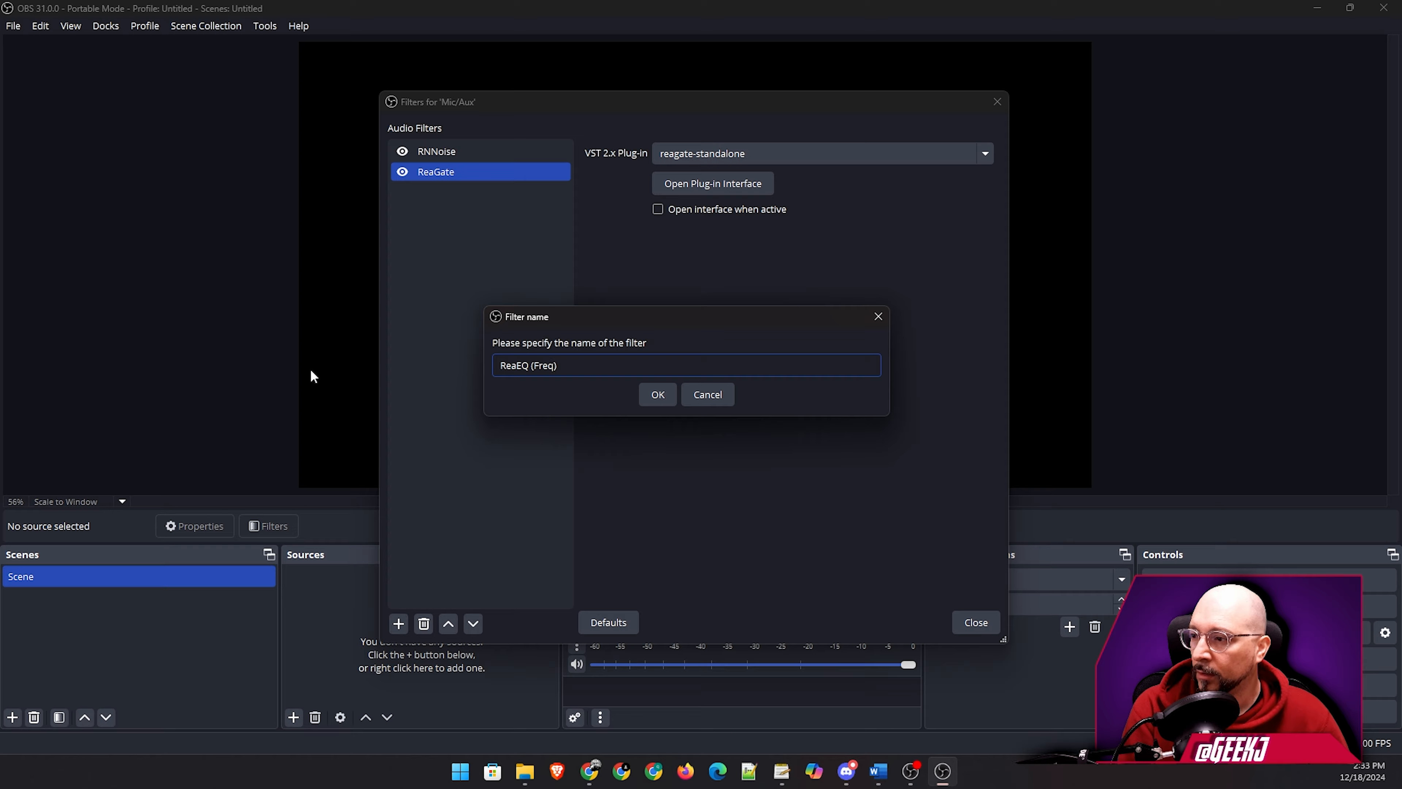
key("Left")
type("Cut")
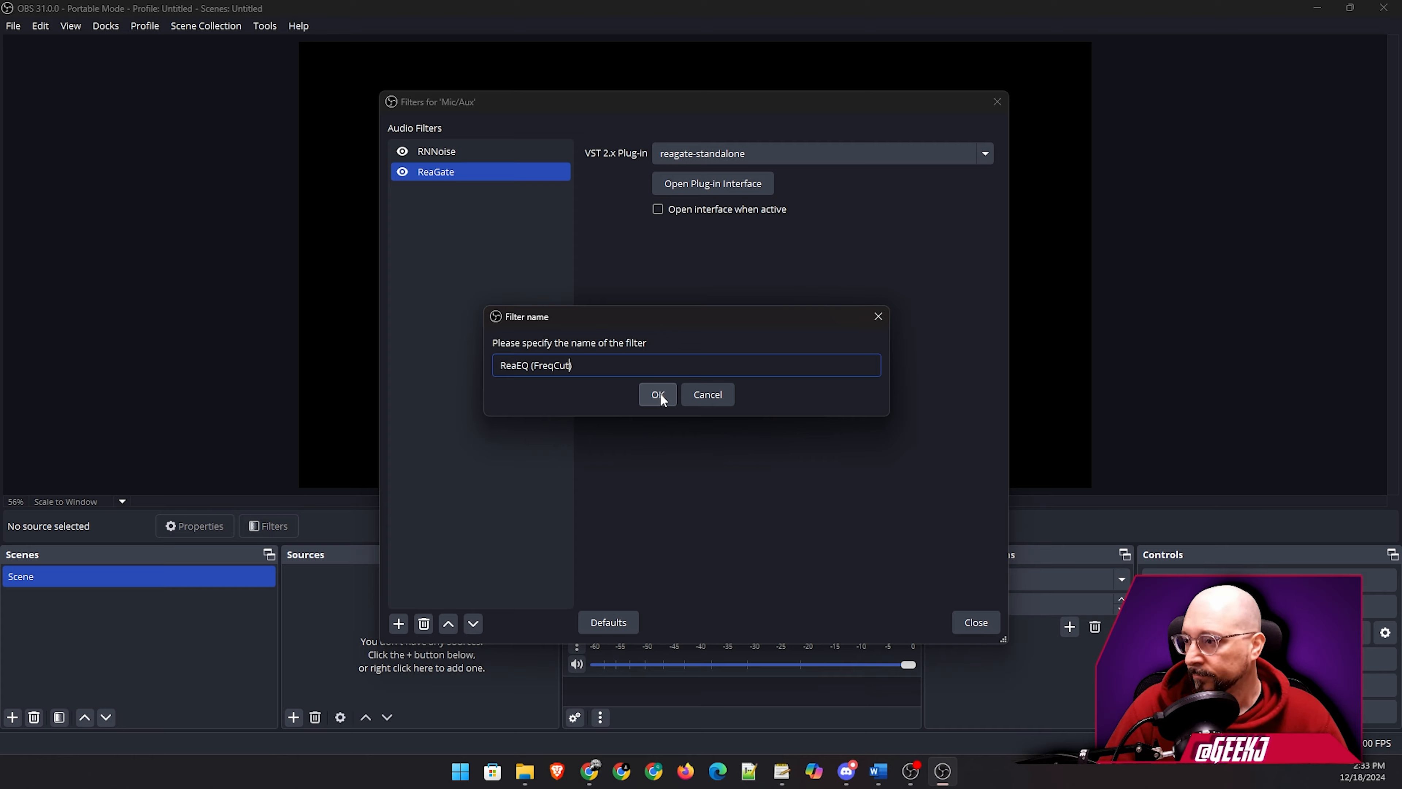
left_click(659, 393)
Load the reaeq-standalone plug-in into the ReaEQ (FreqCut) filter and open its plug-in interface.
left_click(750, 157)
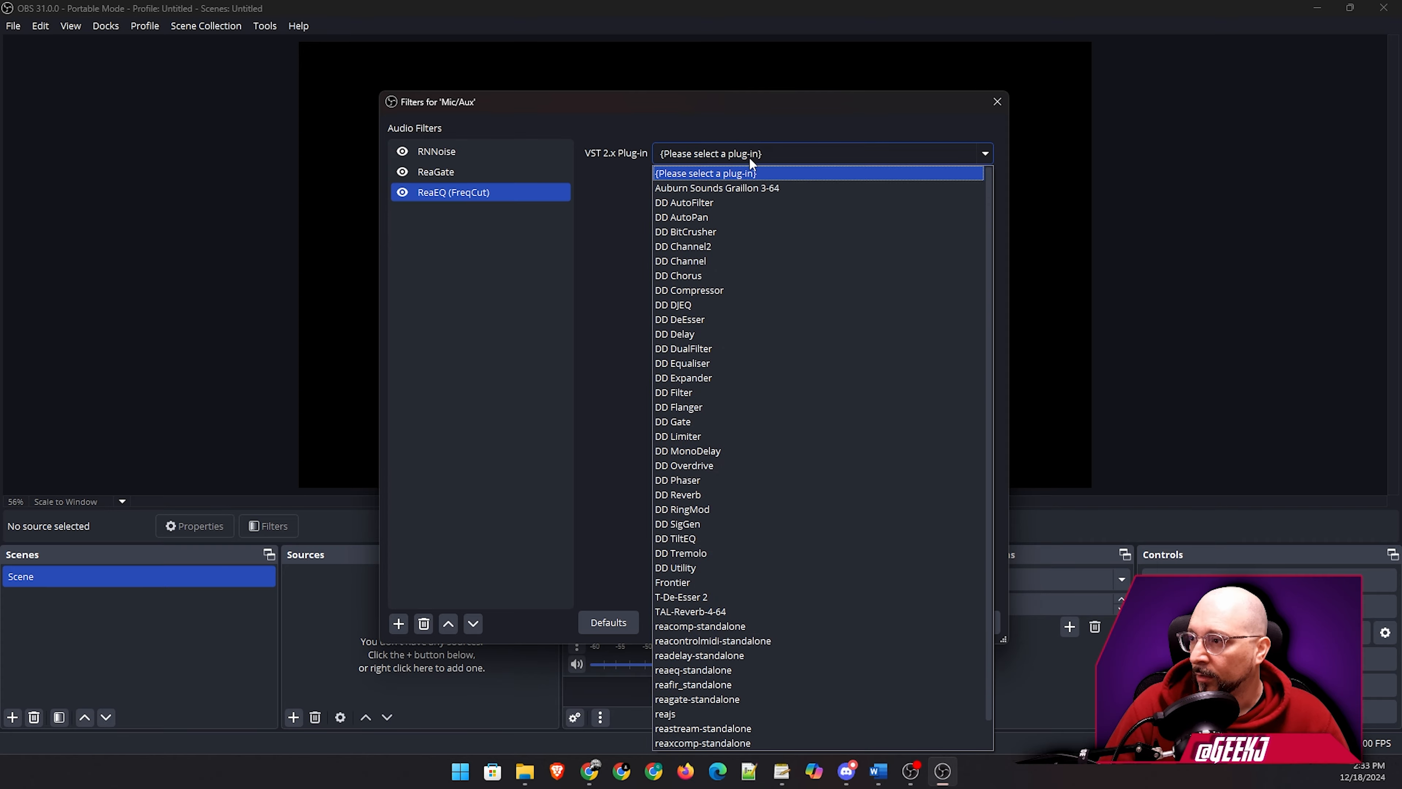
scroll(740, 342, "down", 1)
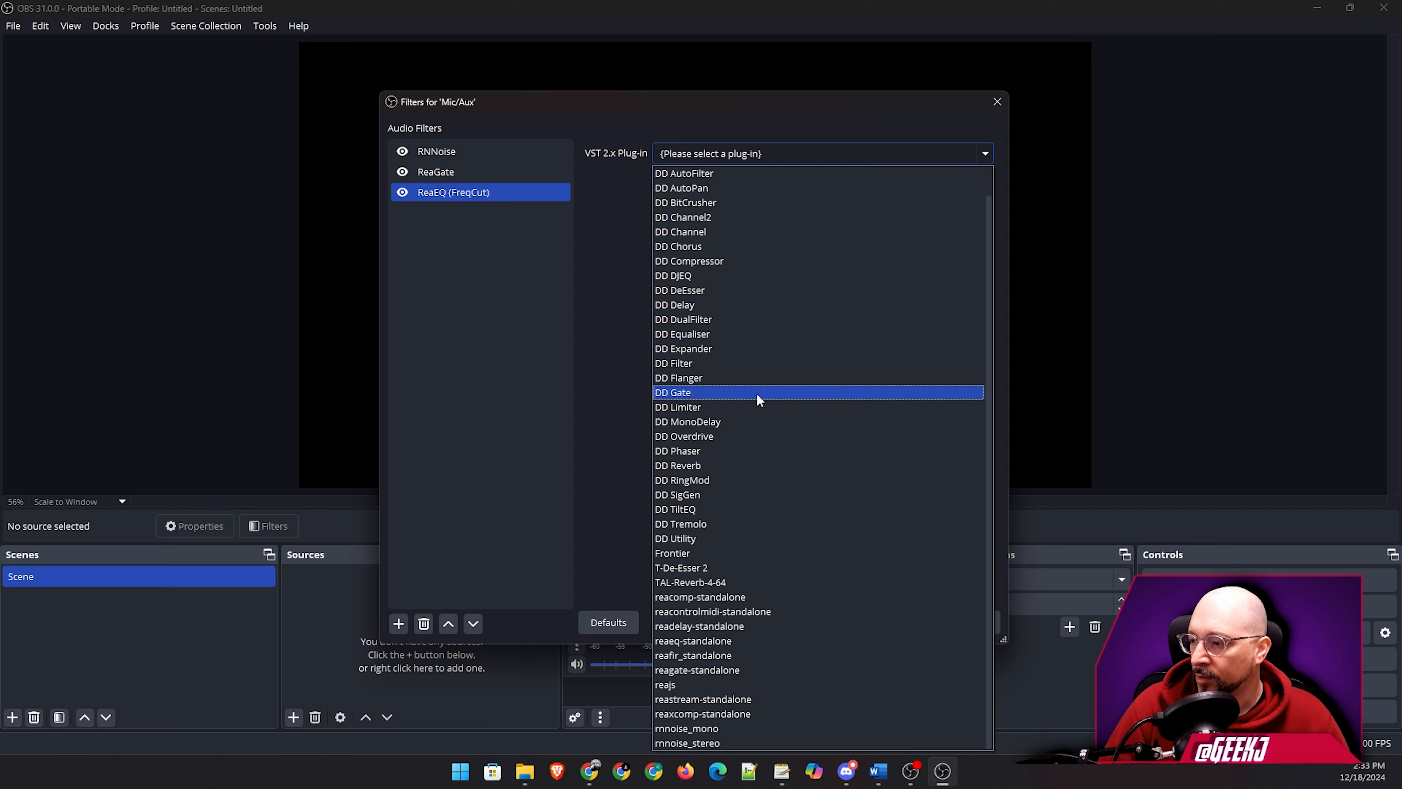
left_click(699, 640)
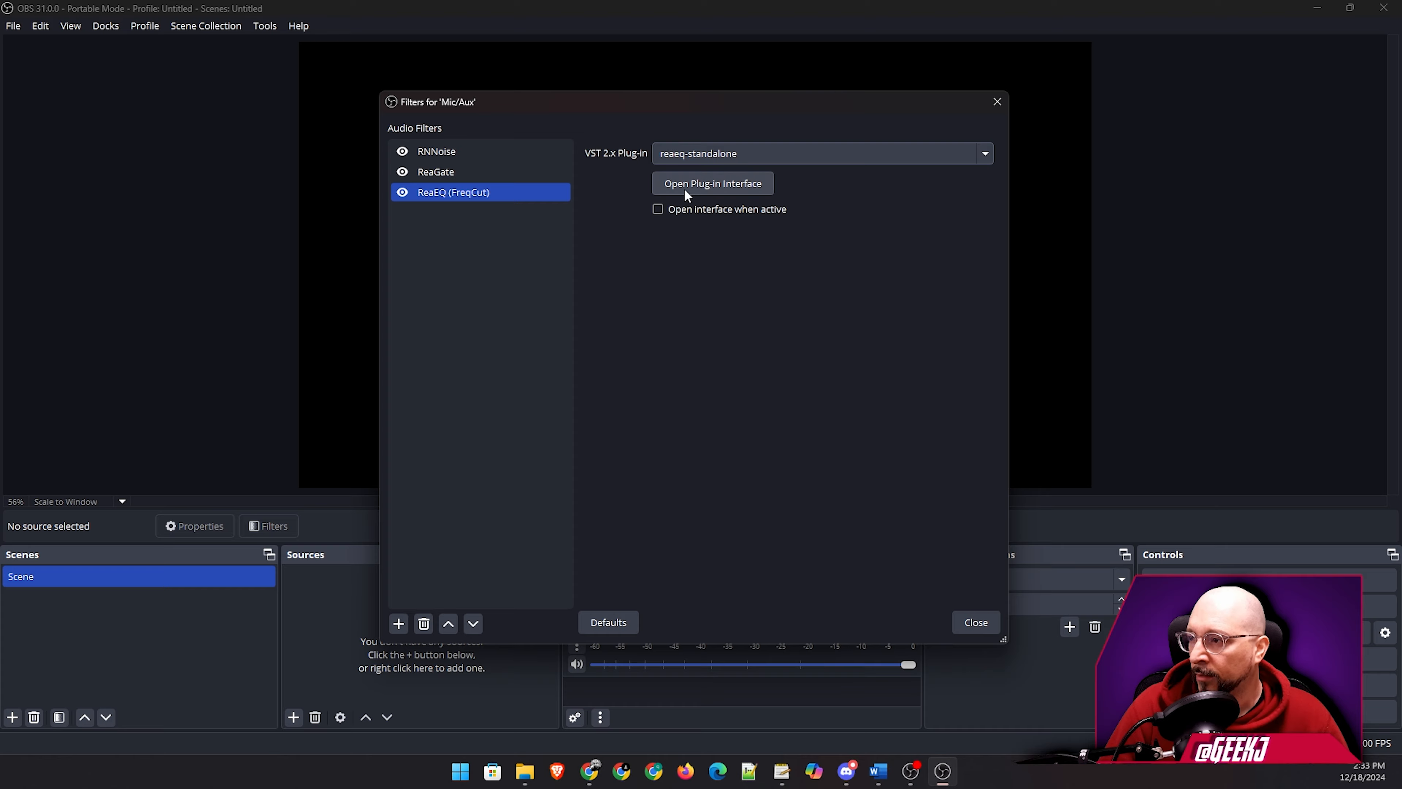
left_click(703, 183)
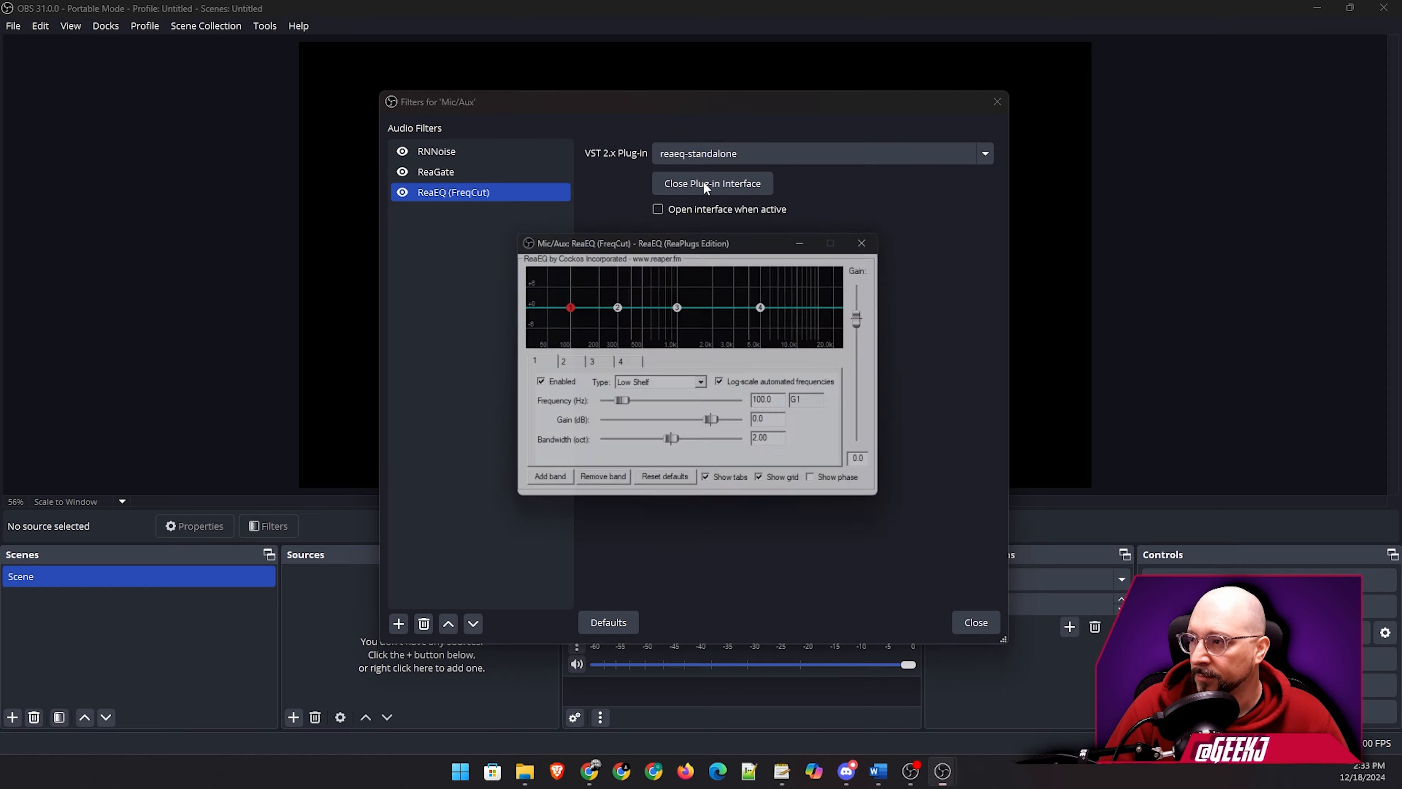
Make band 1 of the equalizer a High Pass at 70 Hz with a bandwidth of about 1.68 octaves.
left_click(691, 385)
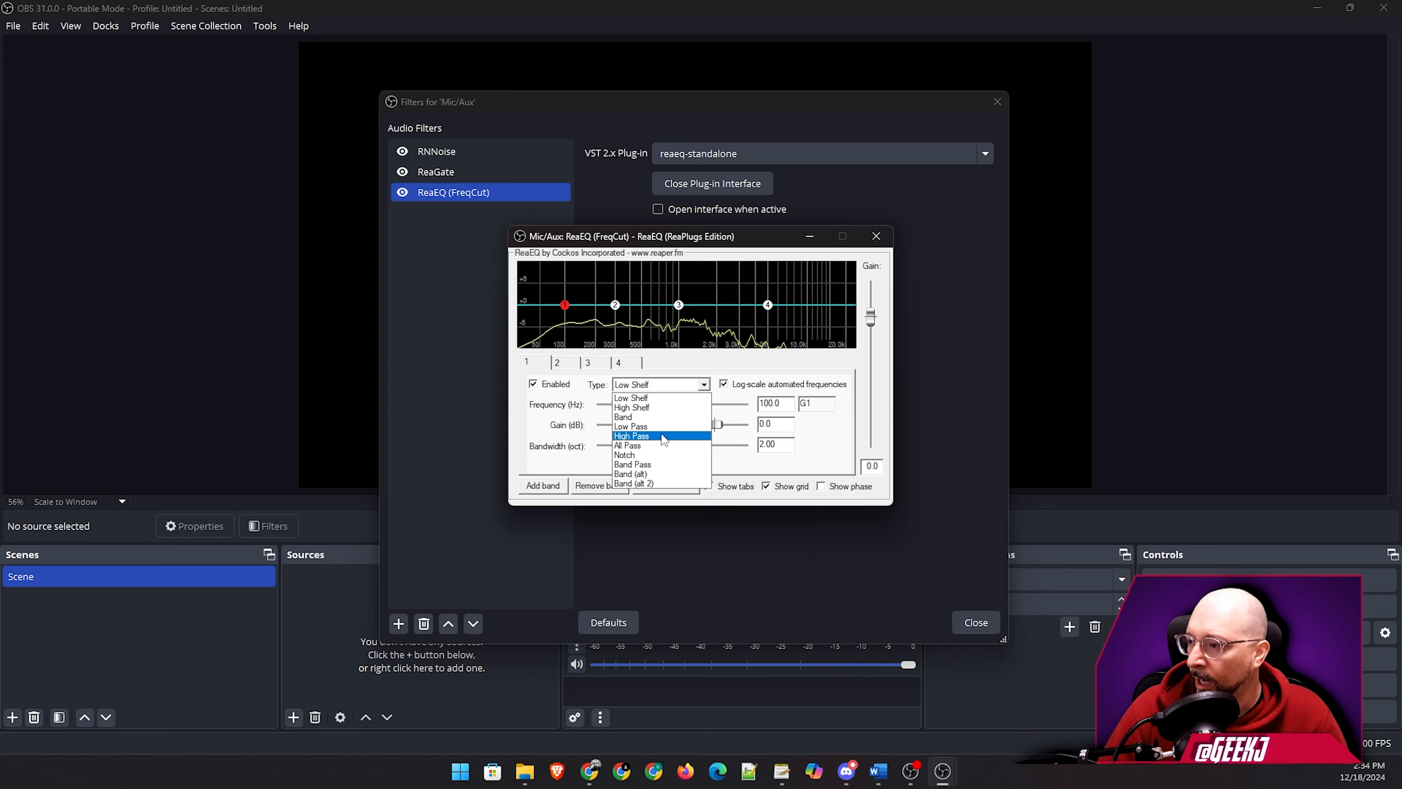
left_click(663, 436)
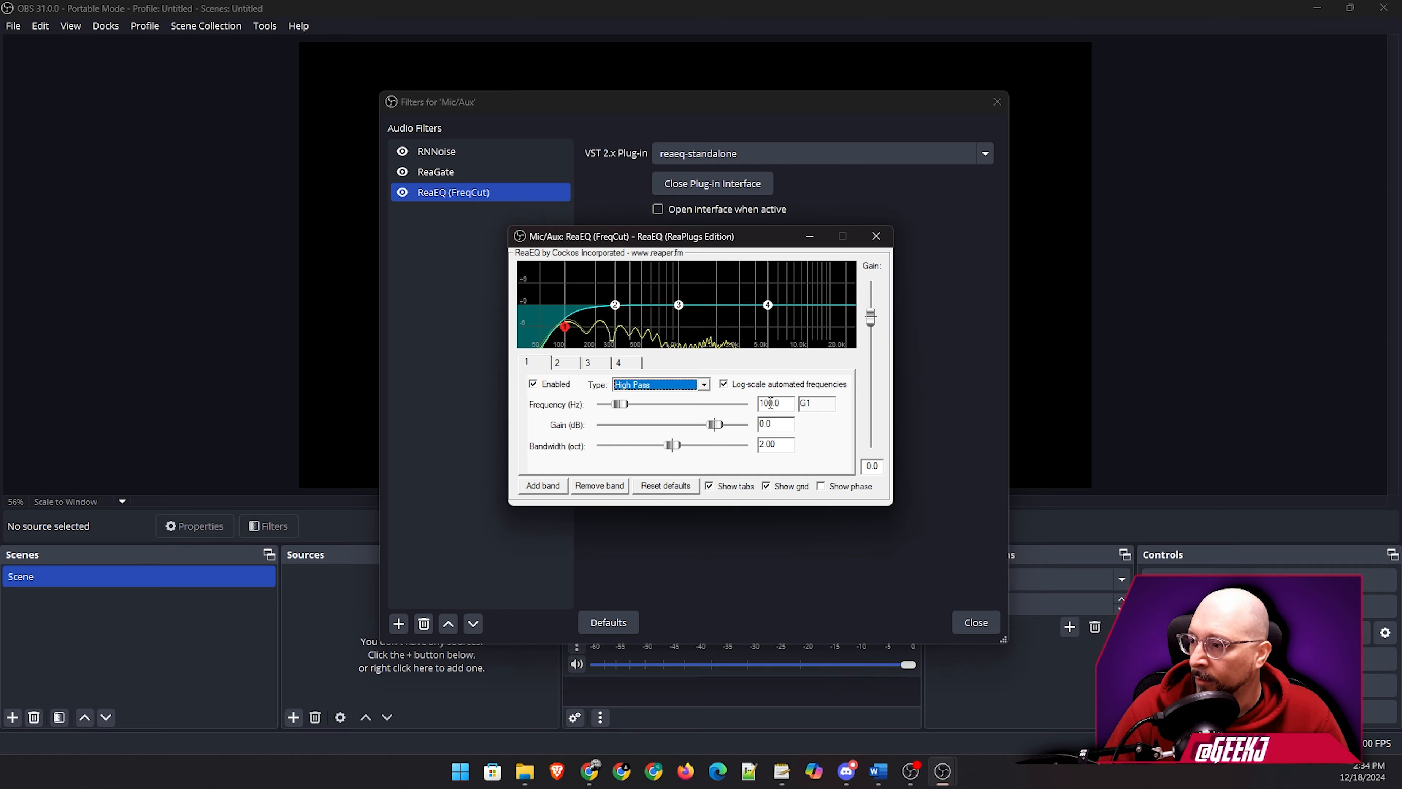
left_click(768, 404)
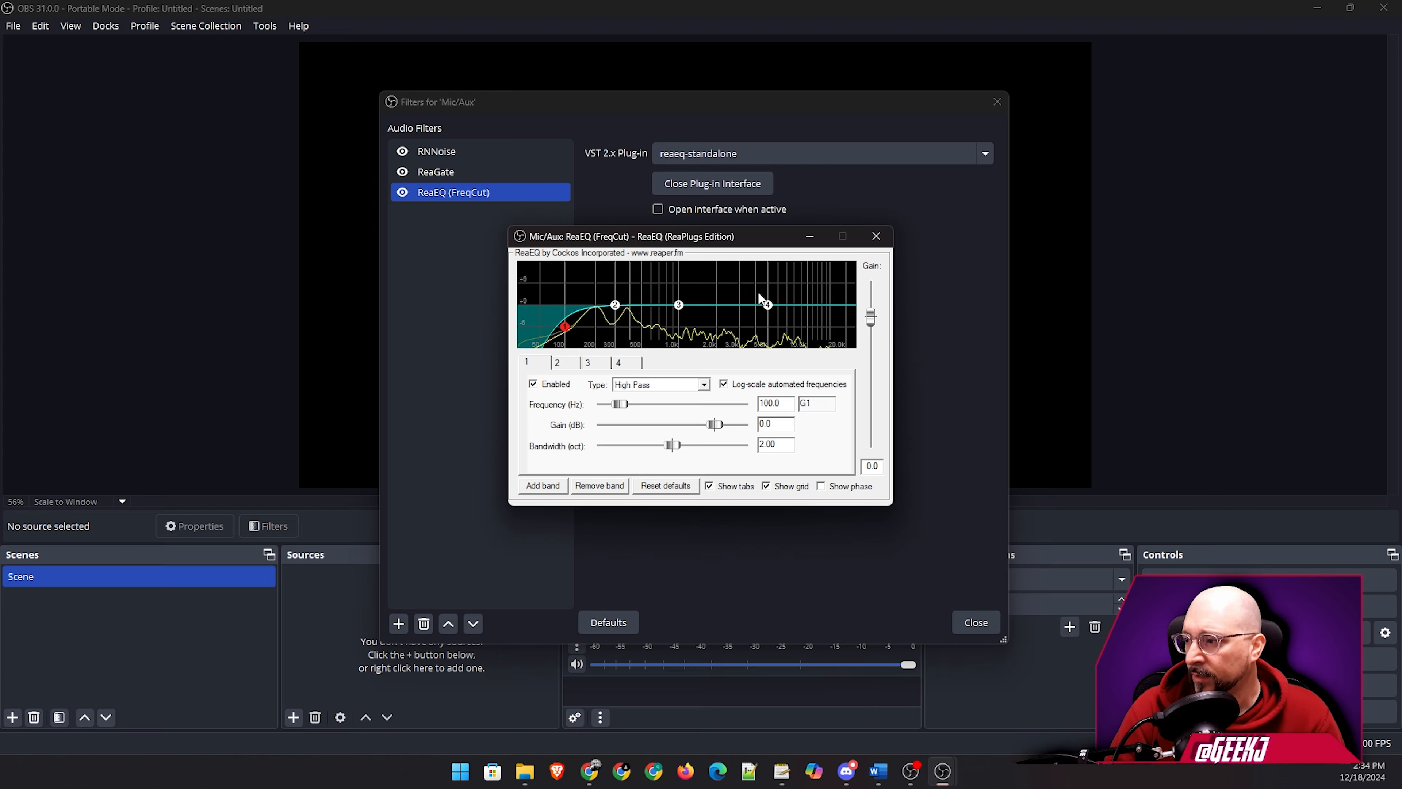
key("BackSpace")
key("BackSpace")
type("7")
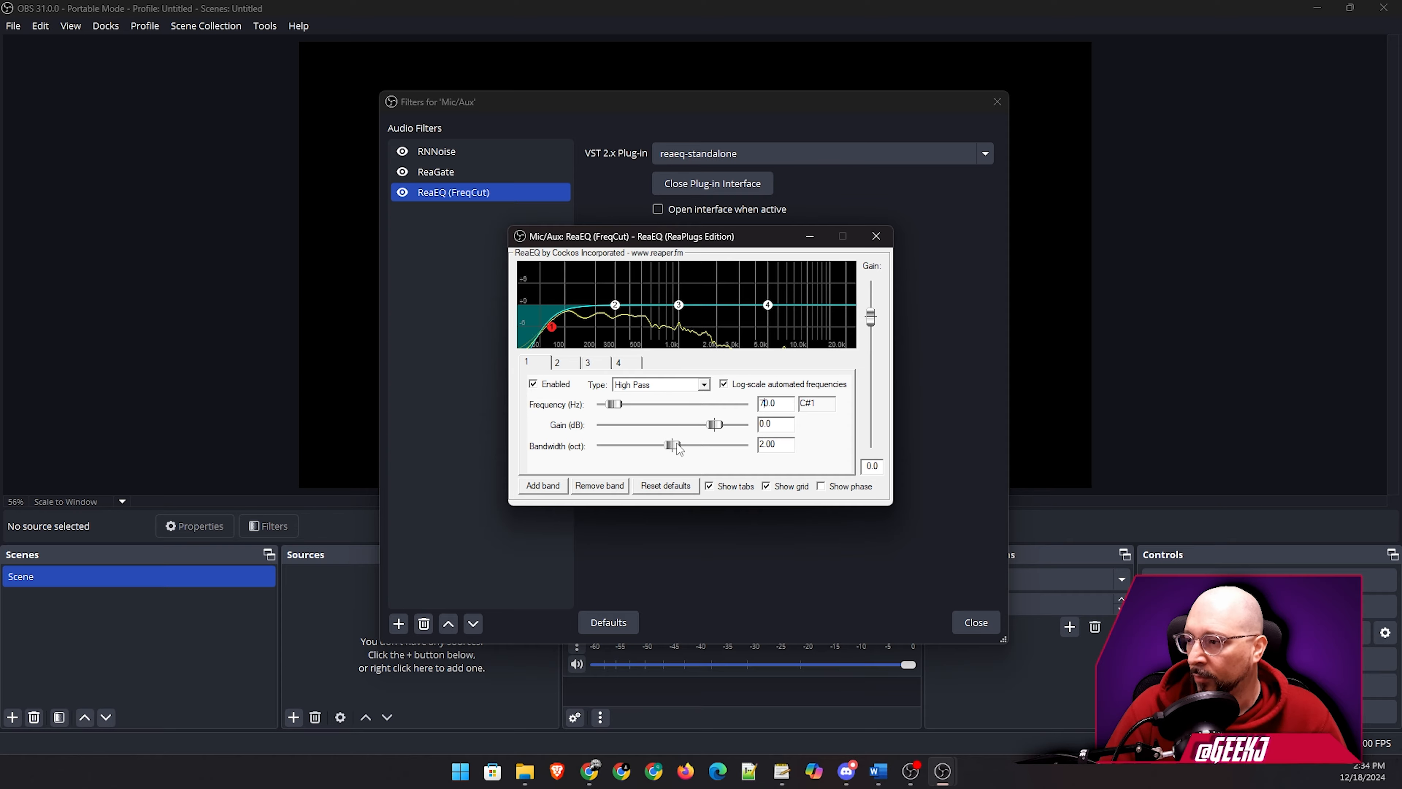
left_click_drag(679, 450, 668, 451)
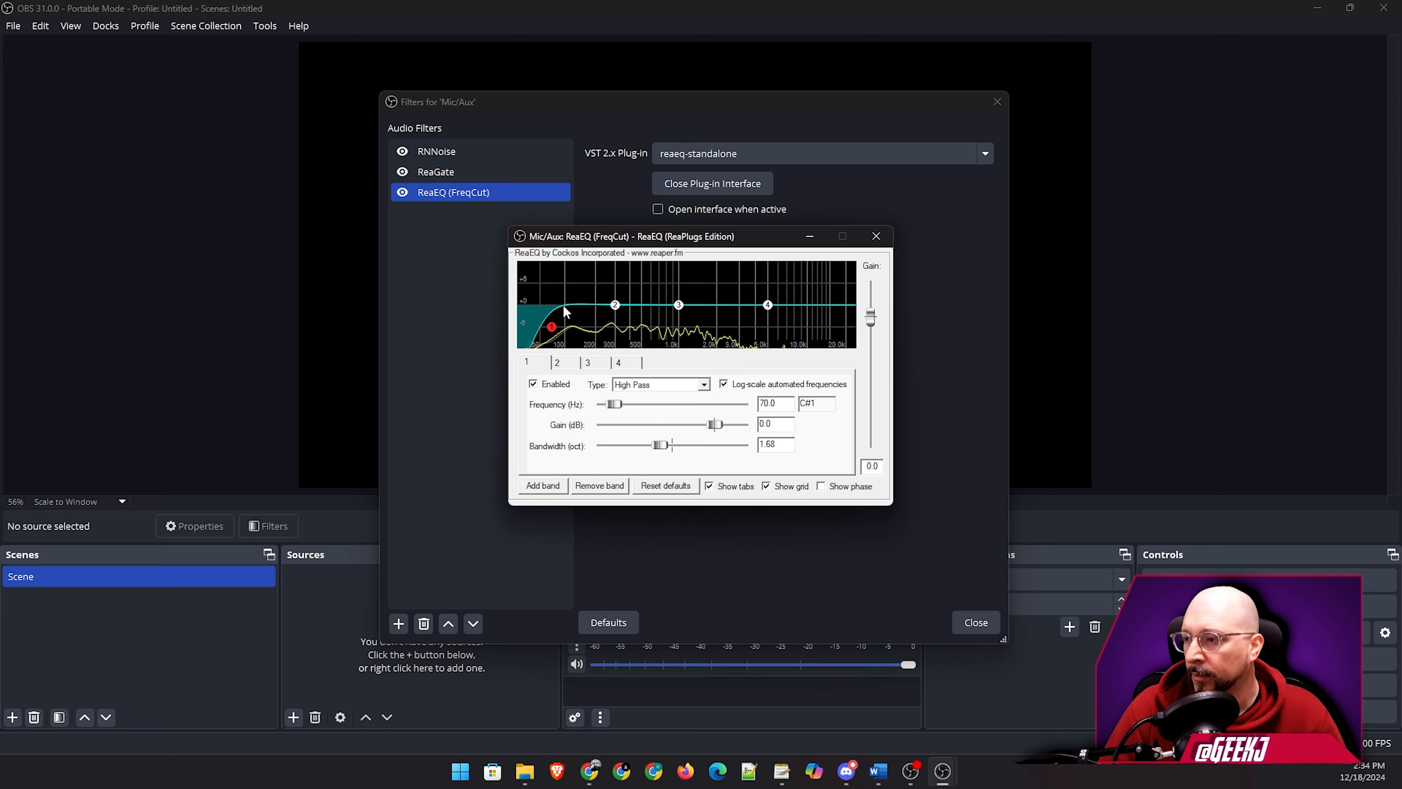
Disable bands 2 and 3 of the ReaEQ equalizer.
left_click(559, 363)
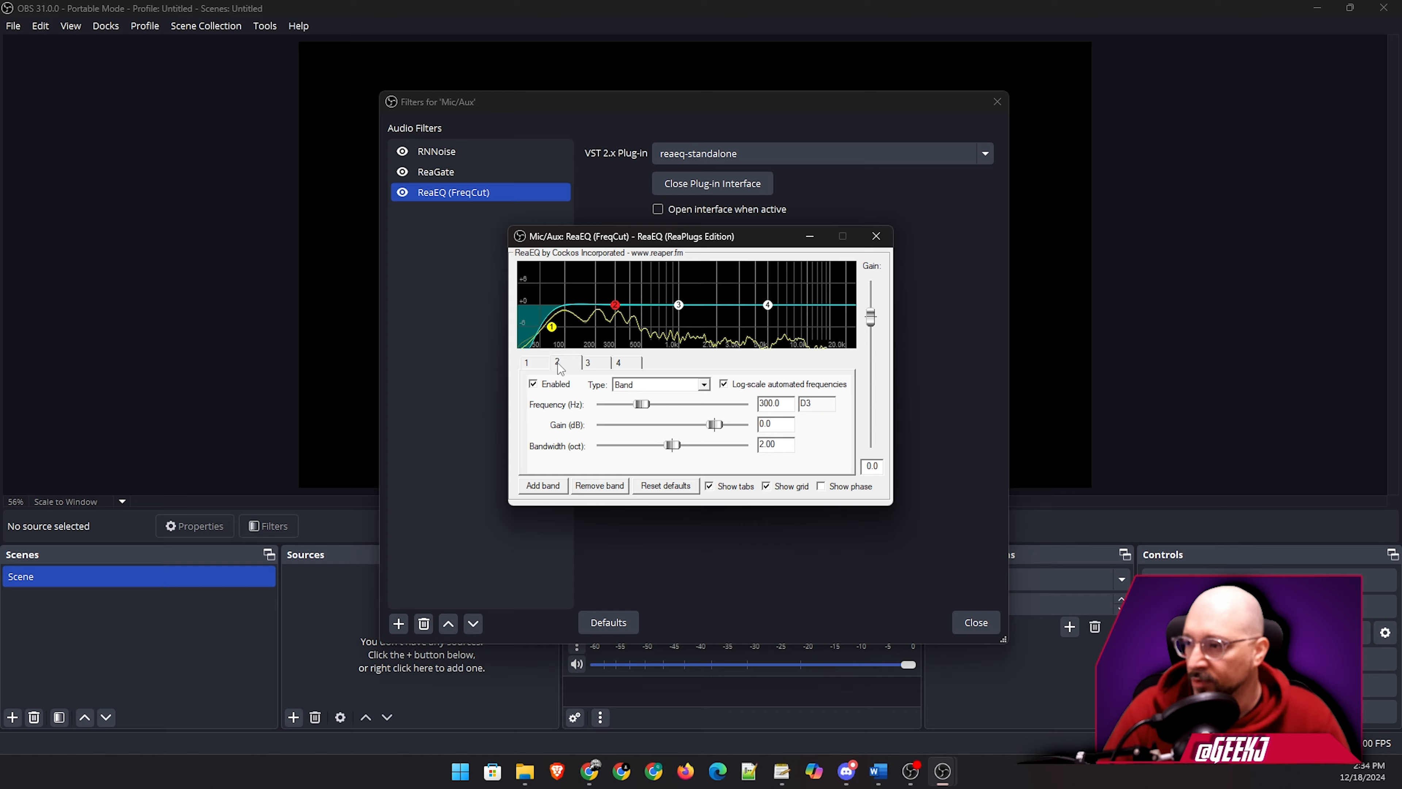
left_click(549, 385)
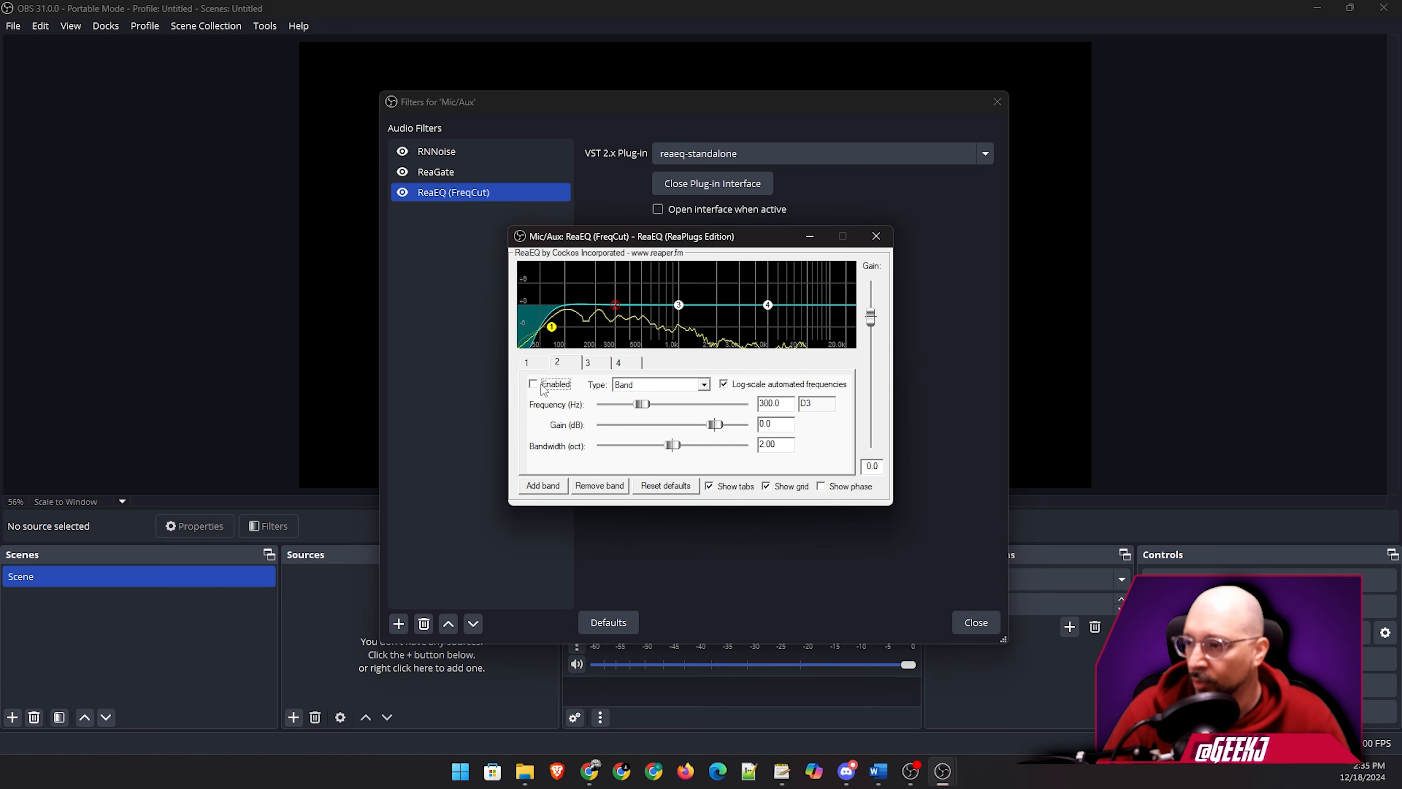
left_click(589, 363)
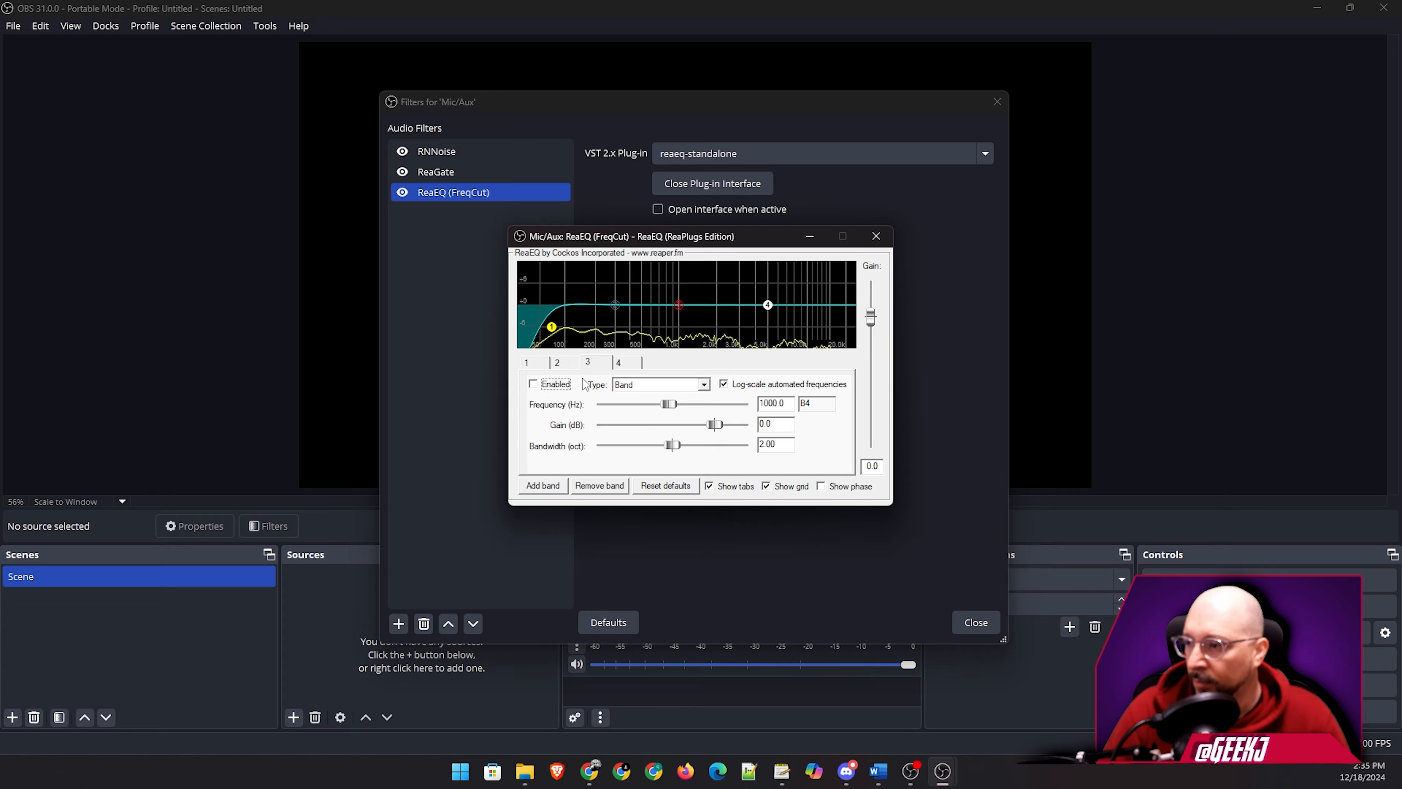
Change the filter type of equalizer band 4 to Low Pass.
left_click(618, 363)
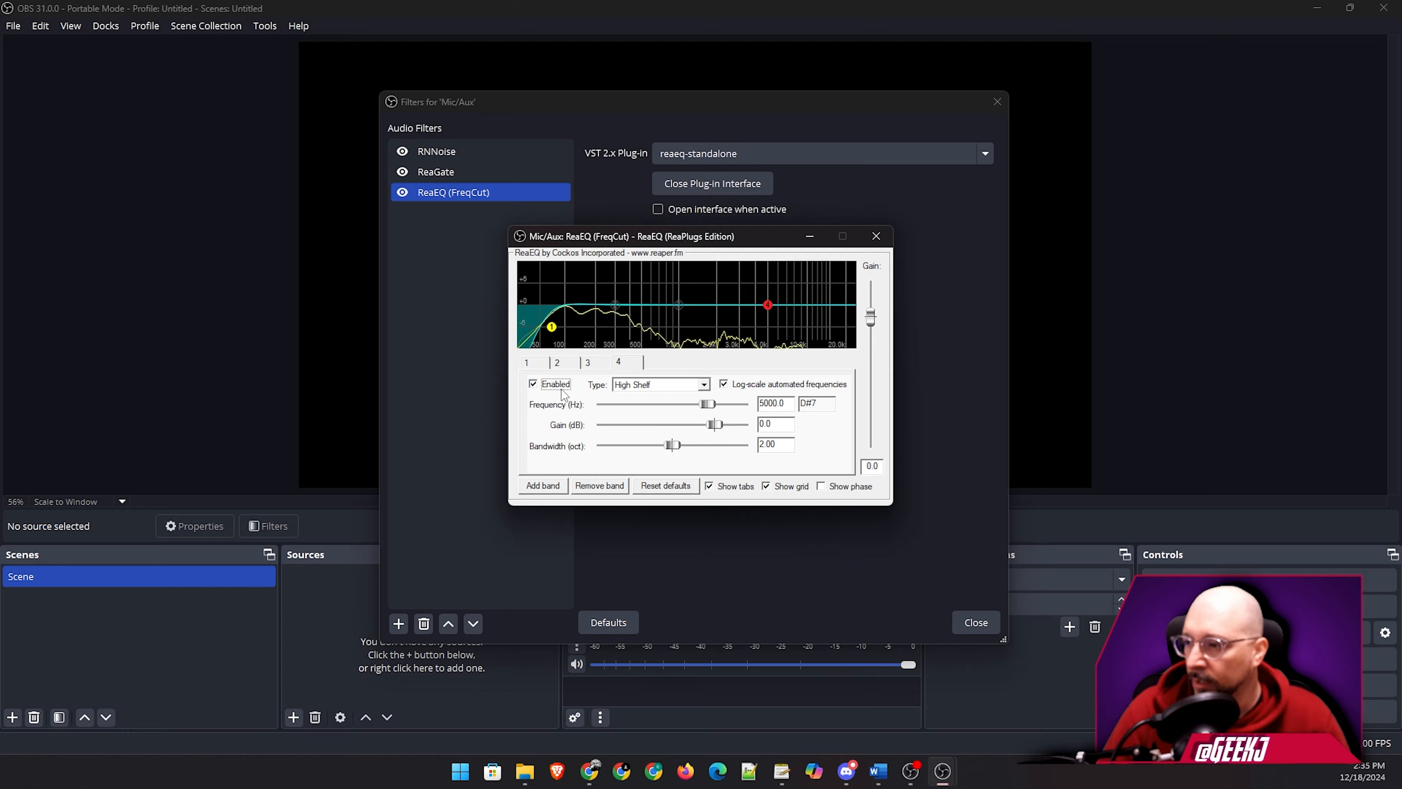
left_click(651, 385)
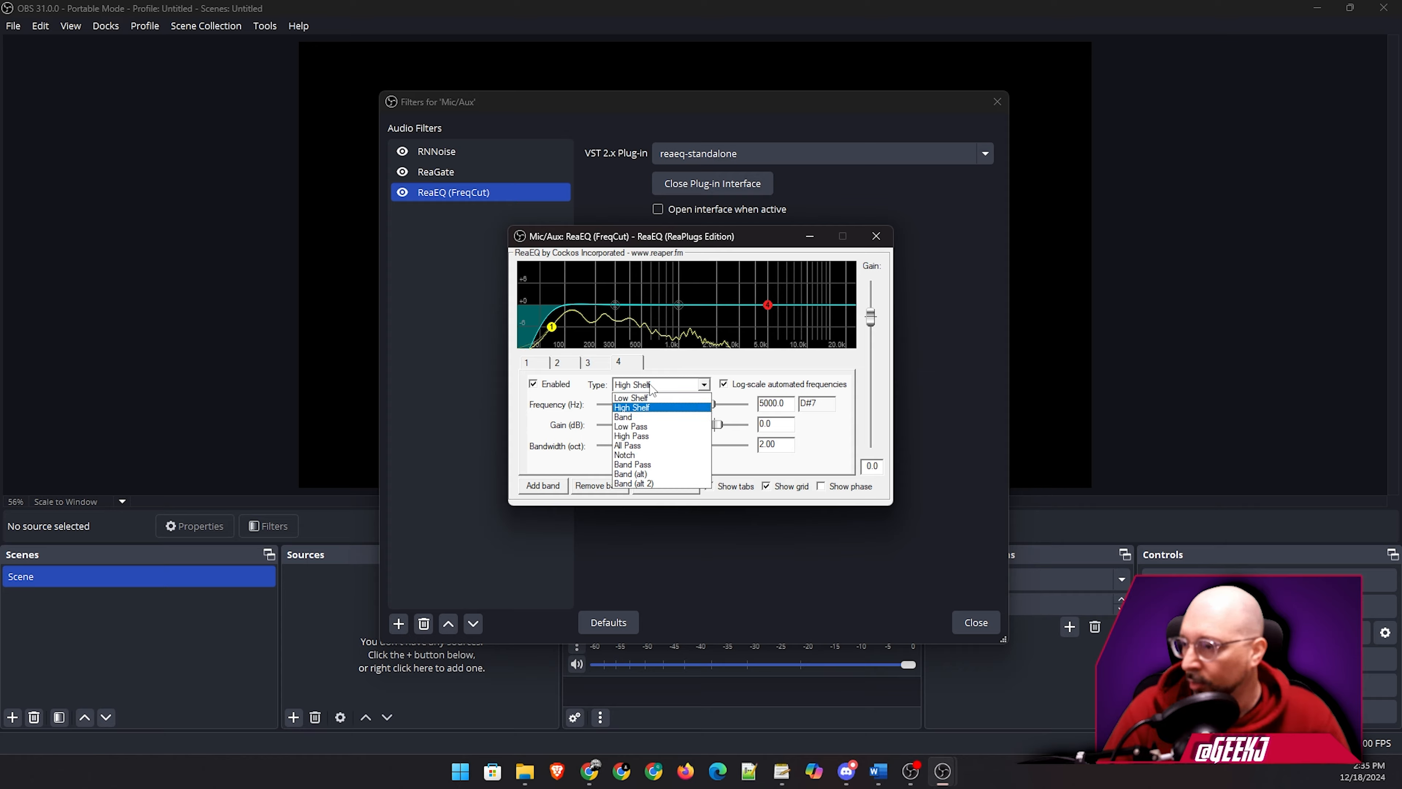
left_click(660, 425)
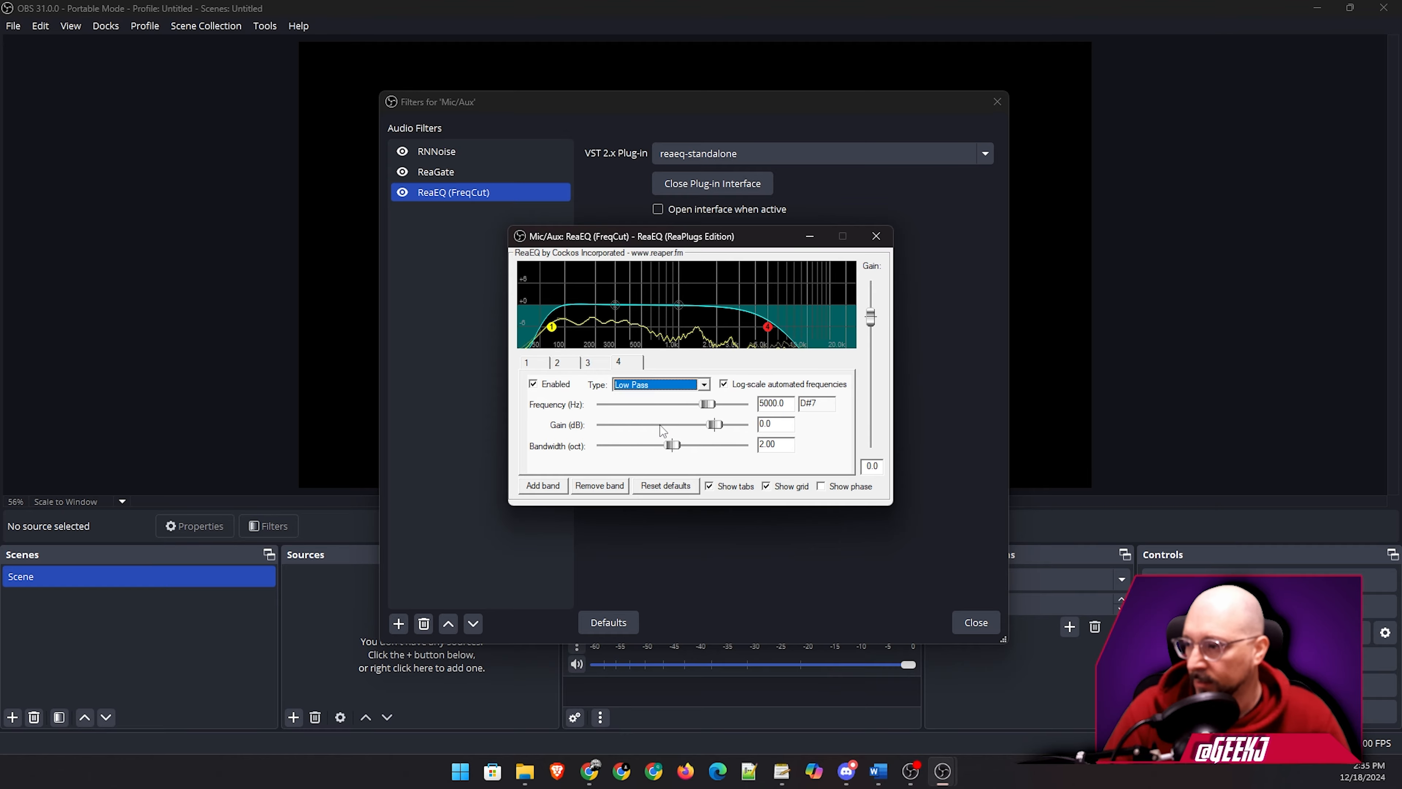
Set equalizer band 4 to 17000 Hz with a bandwidth of about 1.14 octaves and close the plug-in interface.
left_click(761, 403)
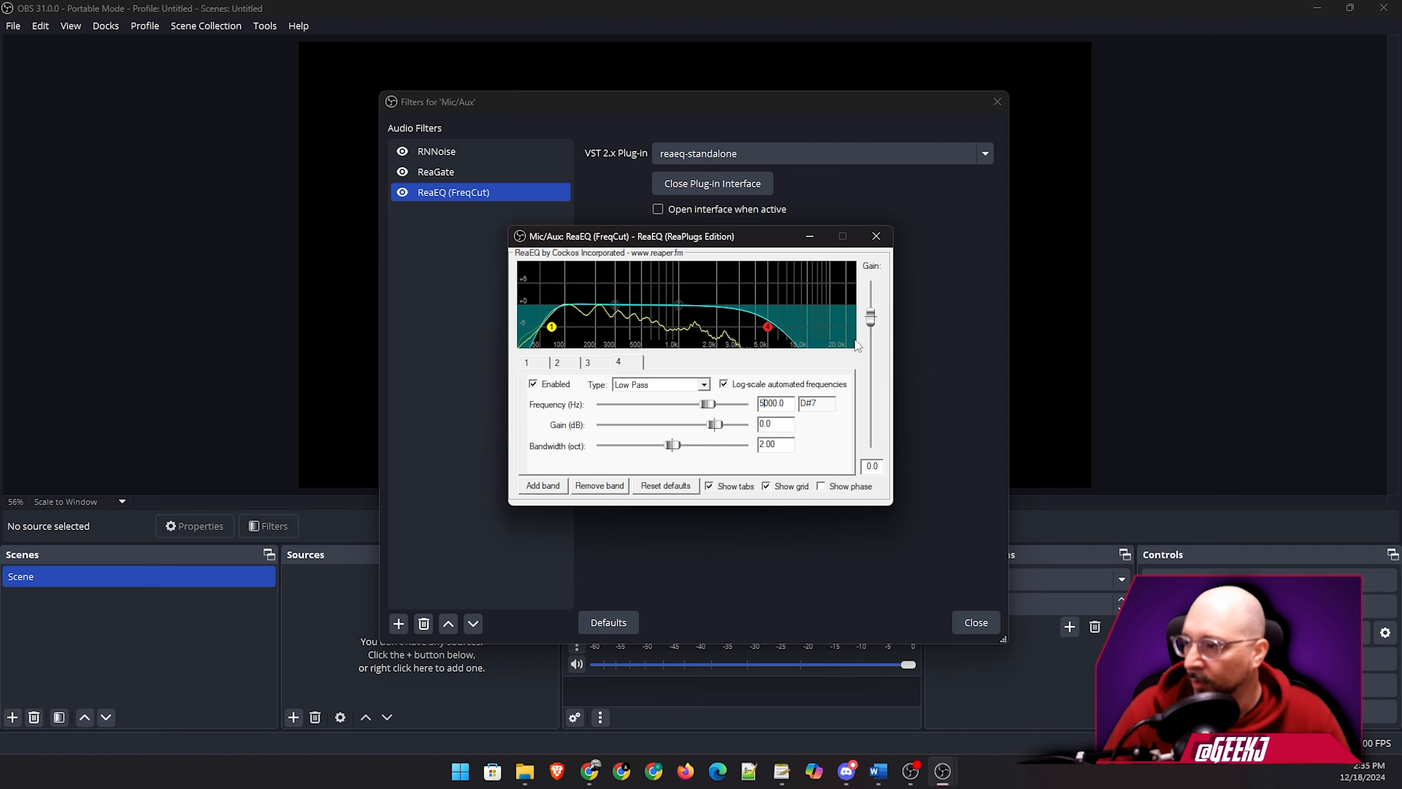
key("BackSpace")
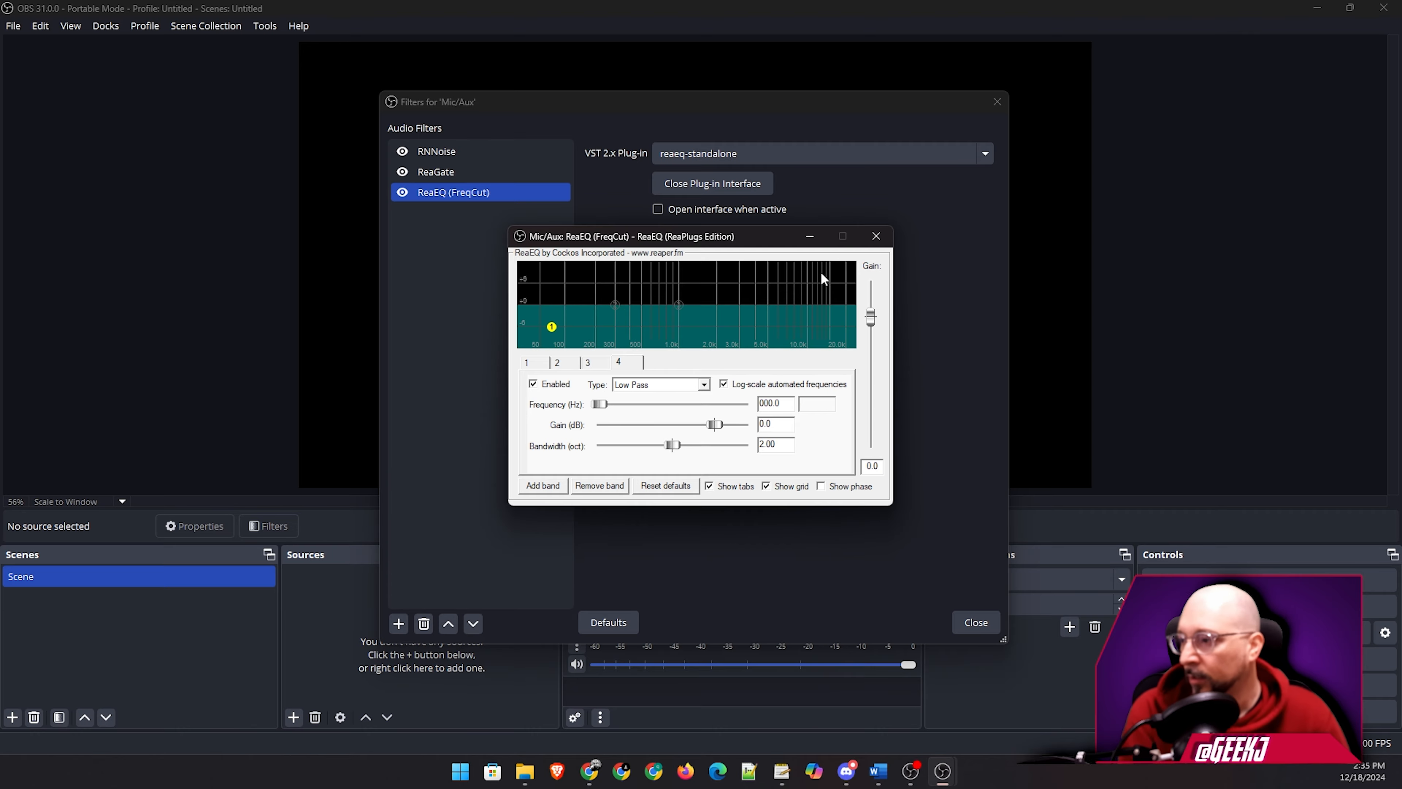
type("17")
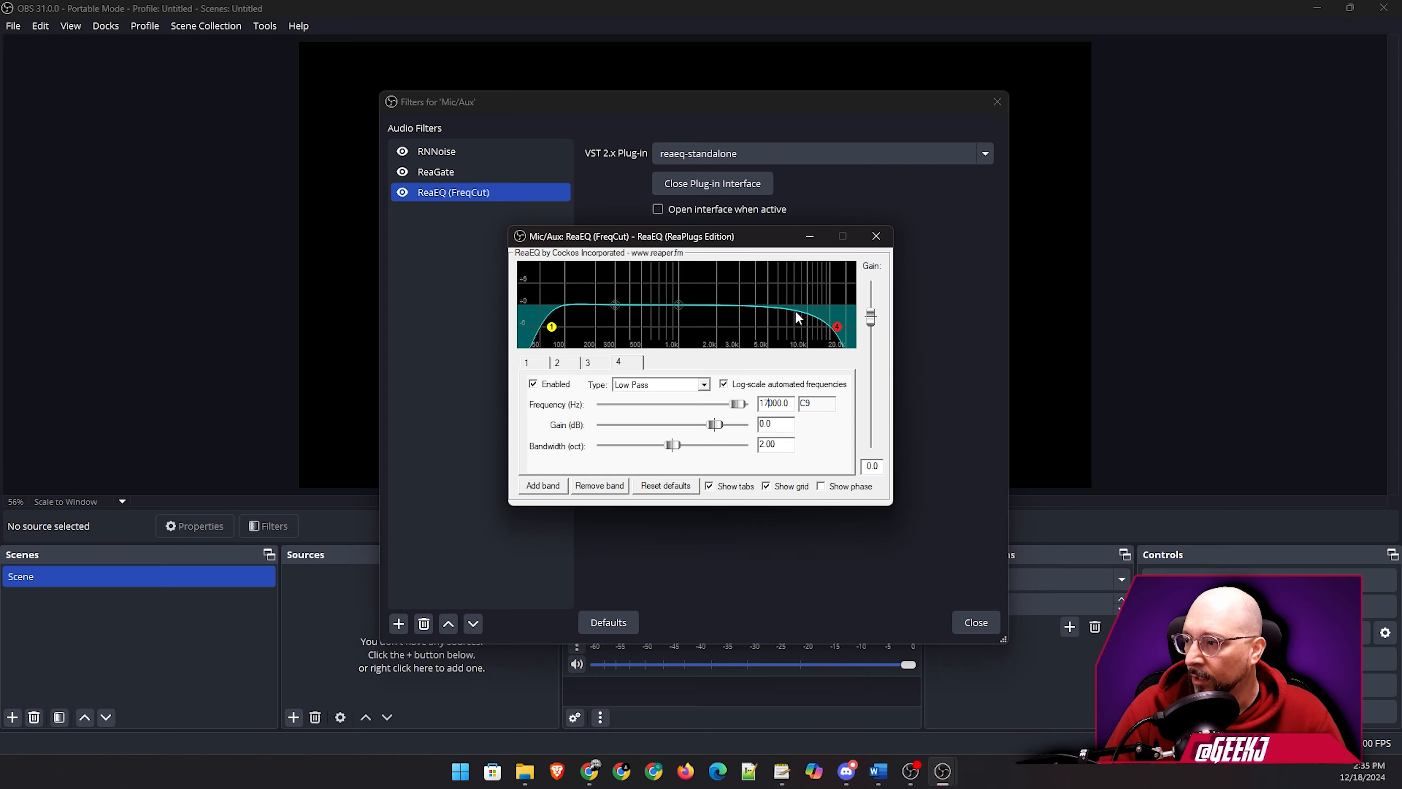
mouse_move(673, 447)
left_mouse_down()
mouse_move(627, 450)
mouse_move(646, 450)
left_mouse_up()
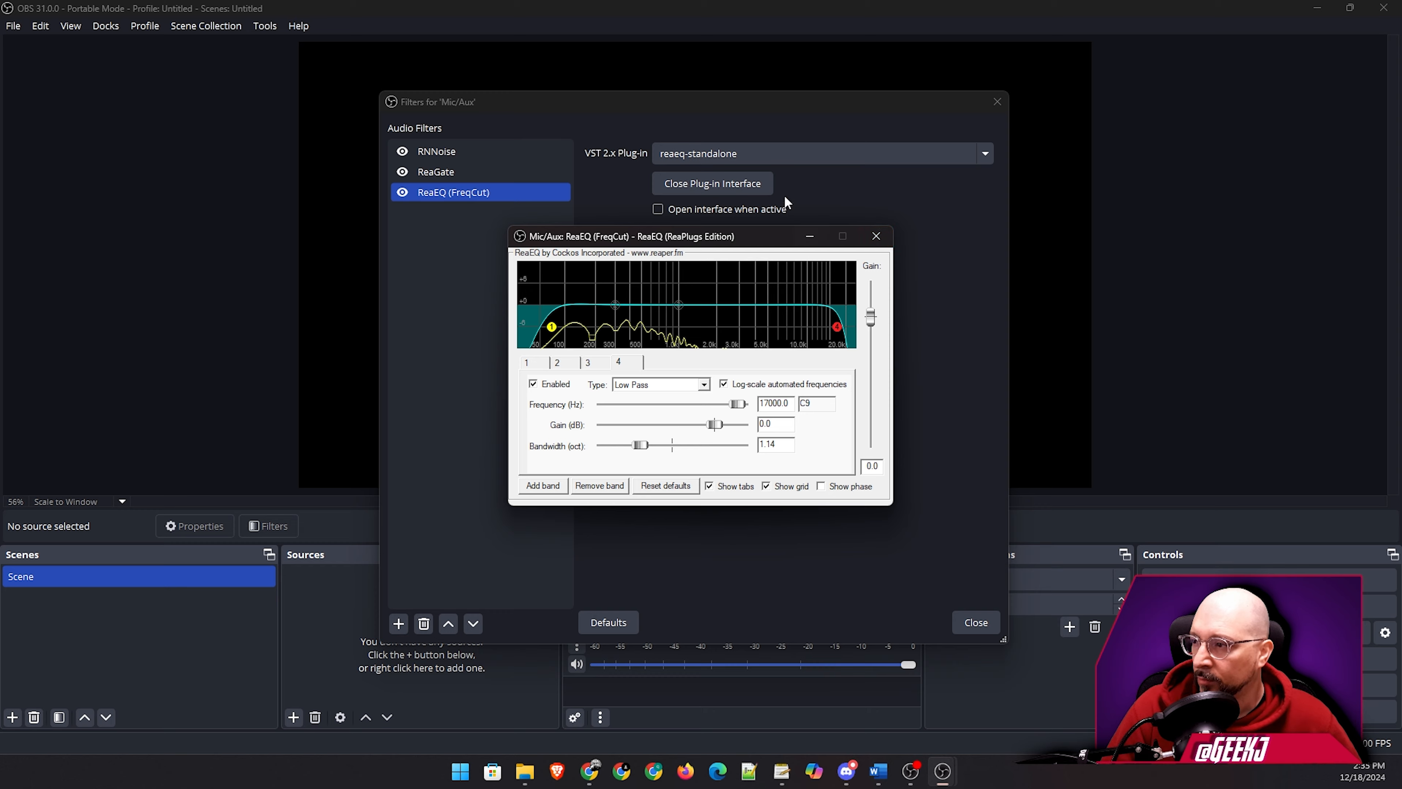
left_click(729, 182)
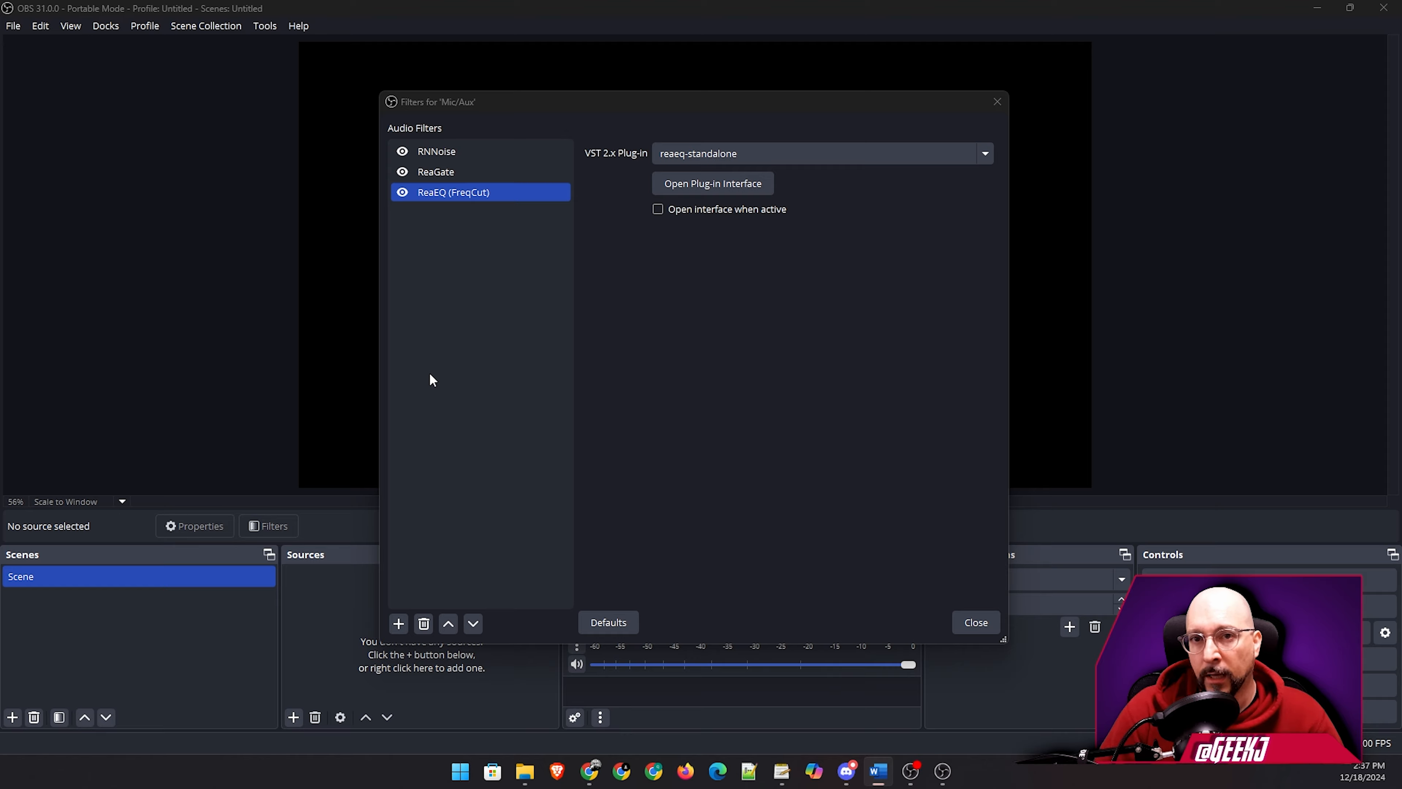
Add a VST 2.x Plug-in filter named ReaComp to the Mic/Aux source.
left_click(398, 624)
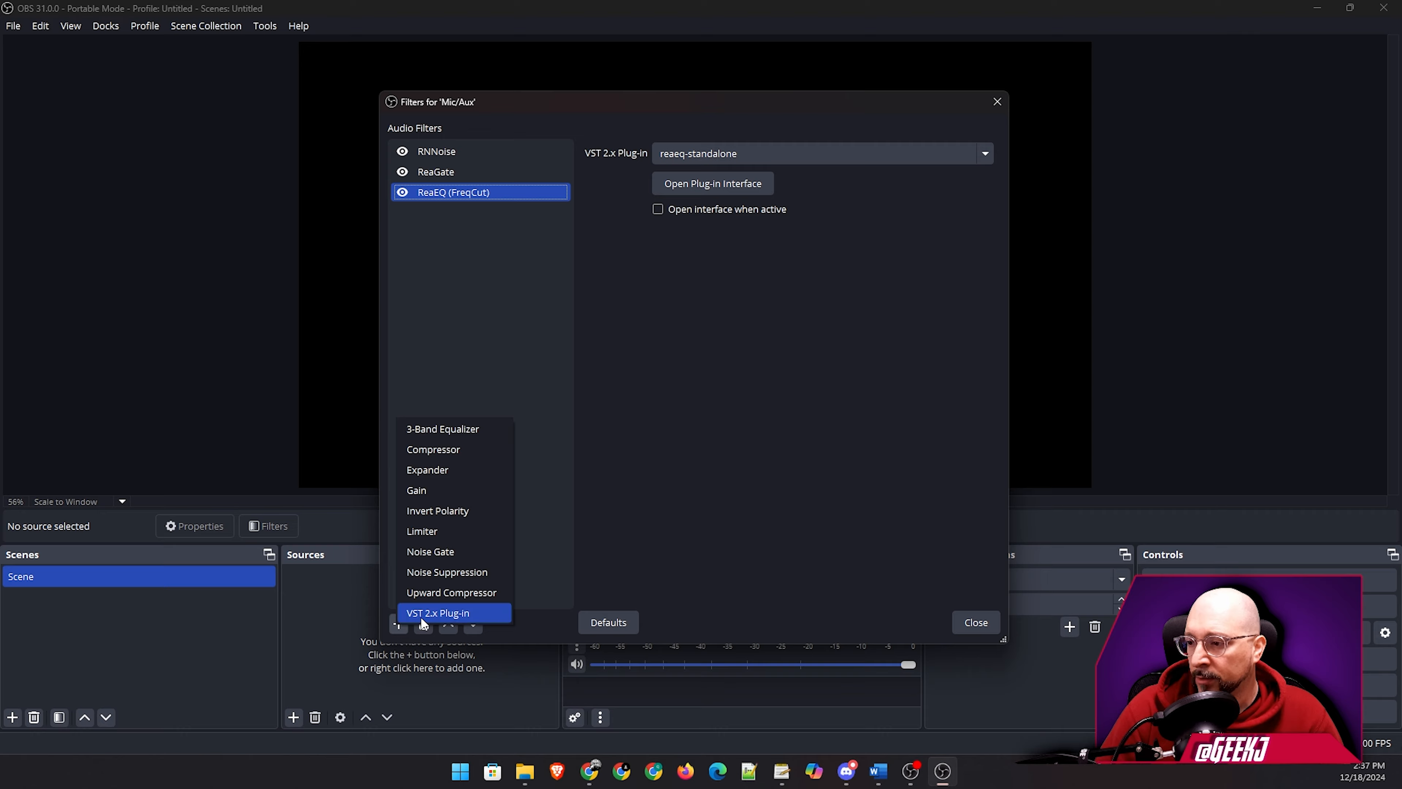
left_click(437, 612)
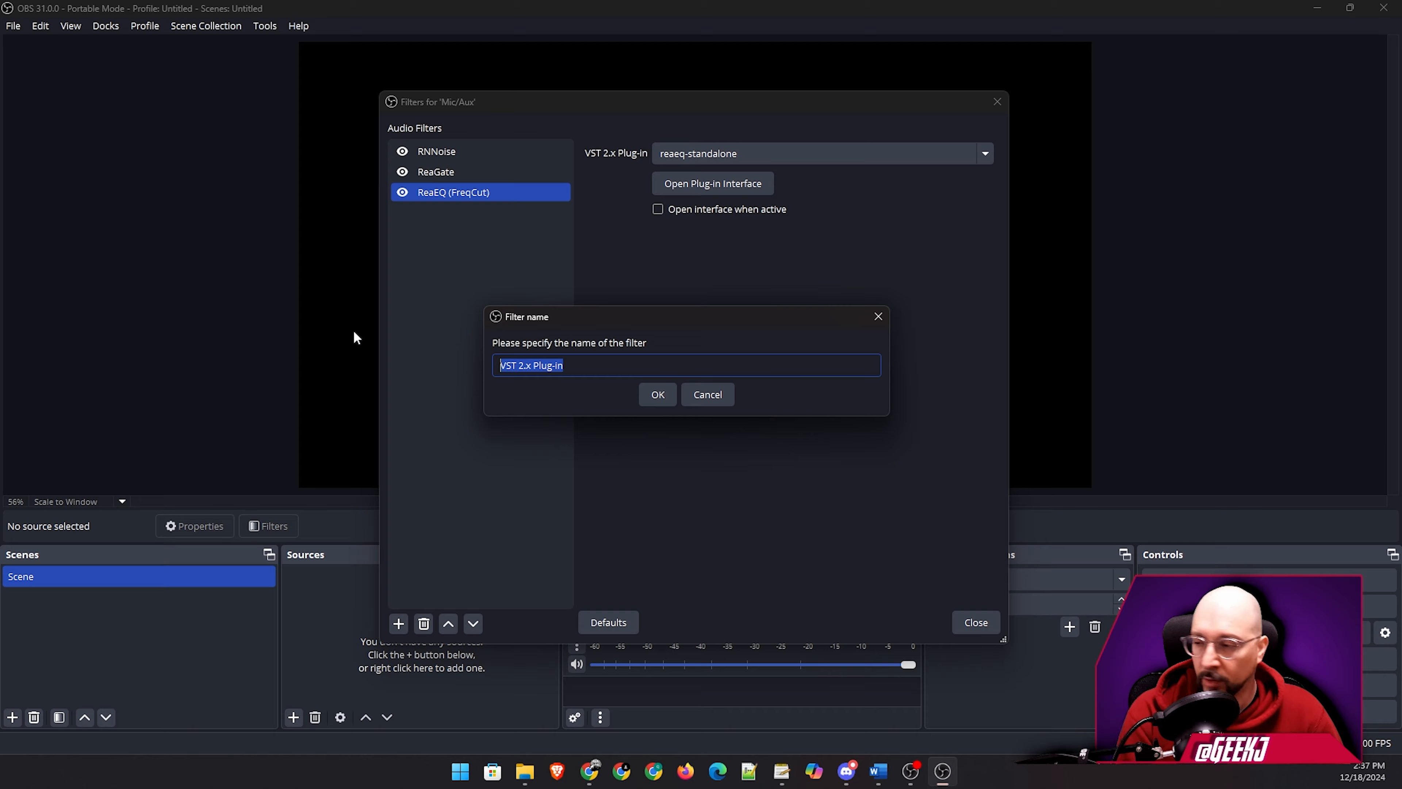
type("ReaComp")
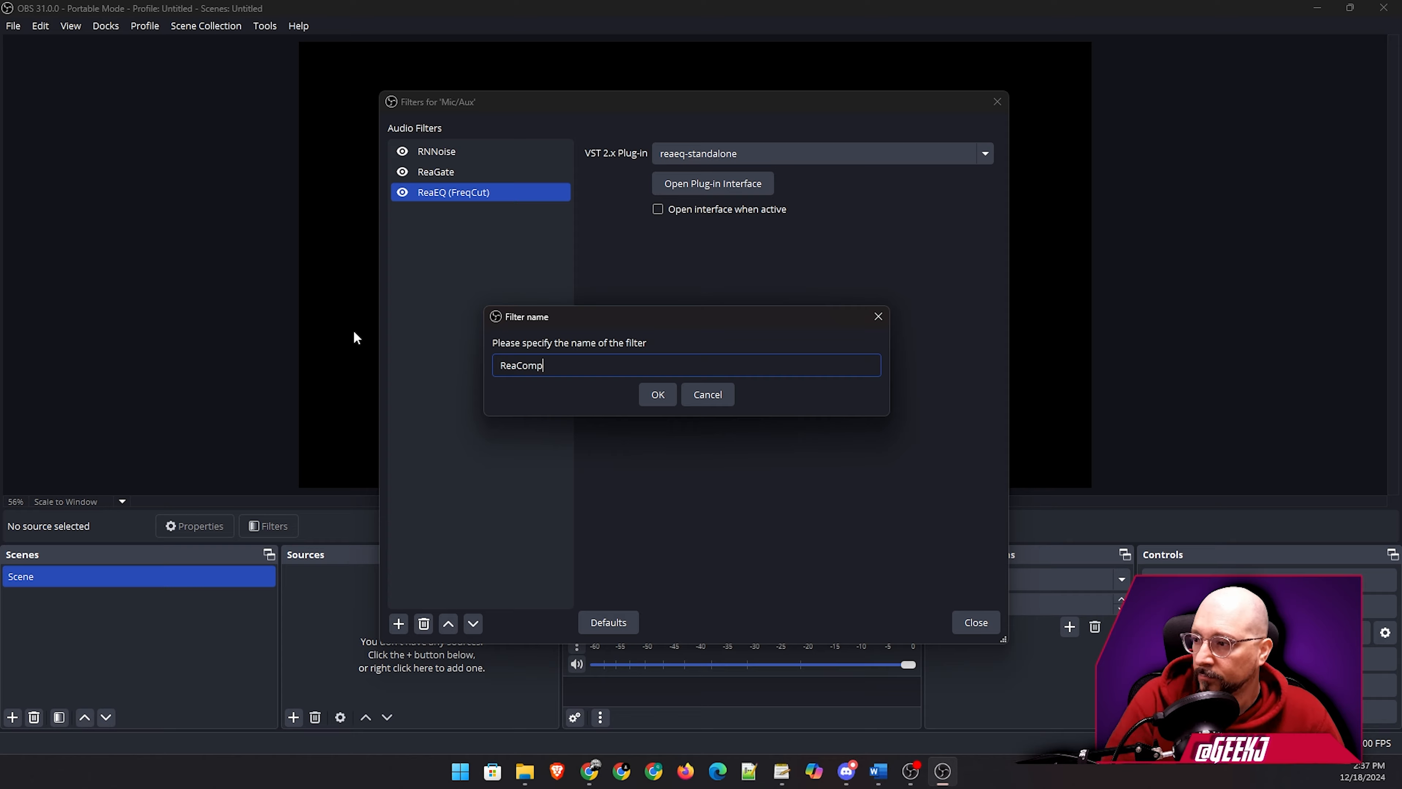
left_click(659, 394)
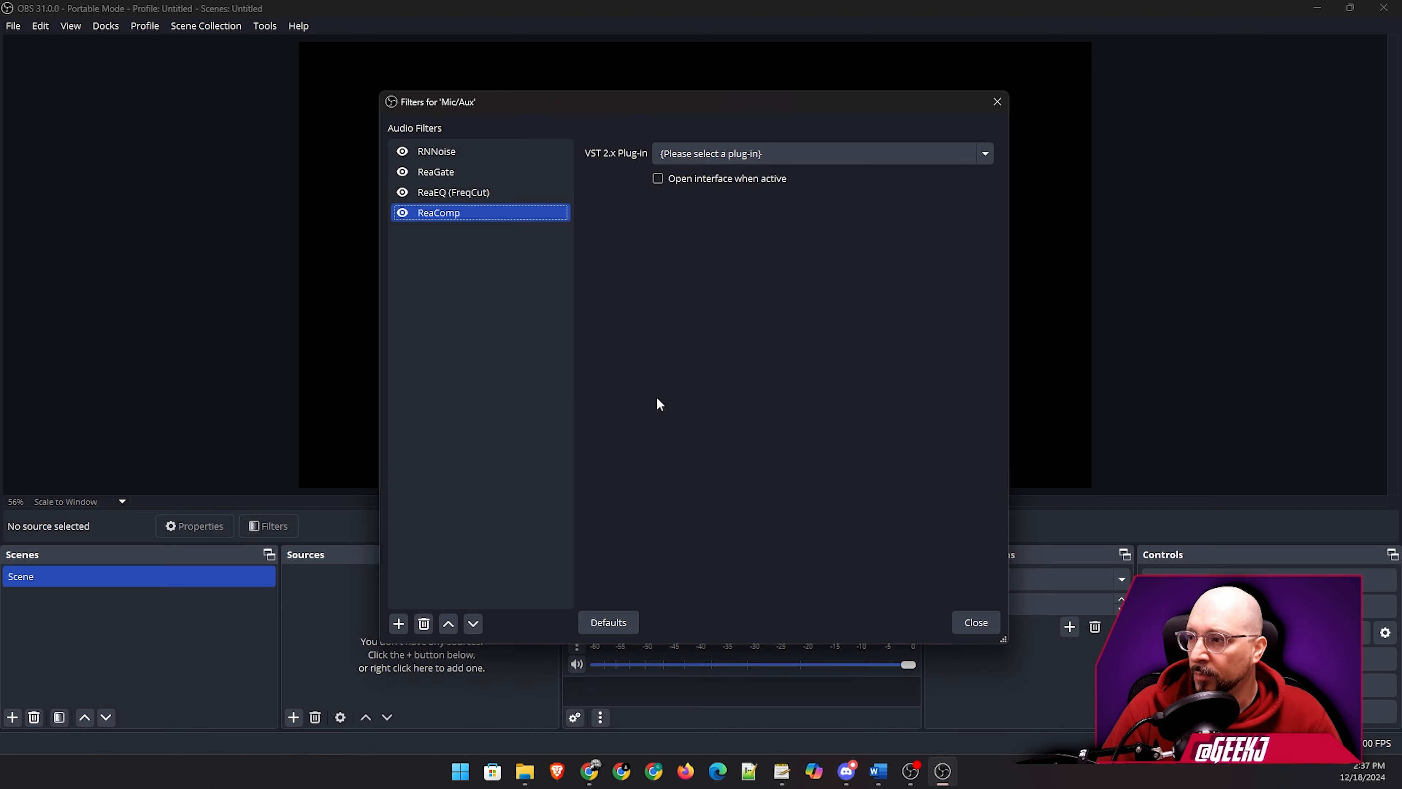
Load the reacomp-standalone plug-in into the ReaComp filter and open its plug-in interface.
left_click(747, 151)
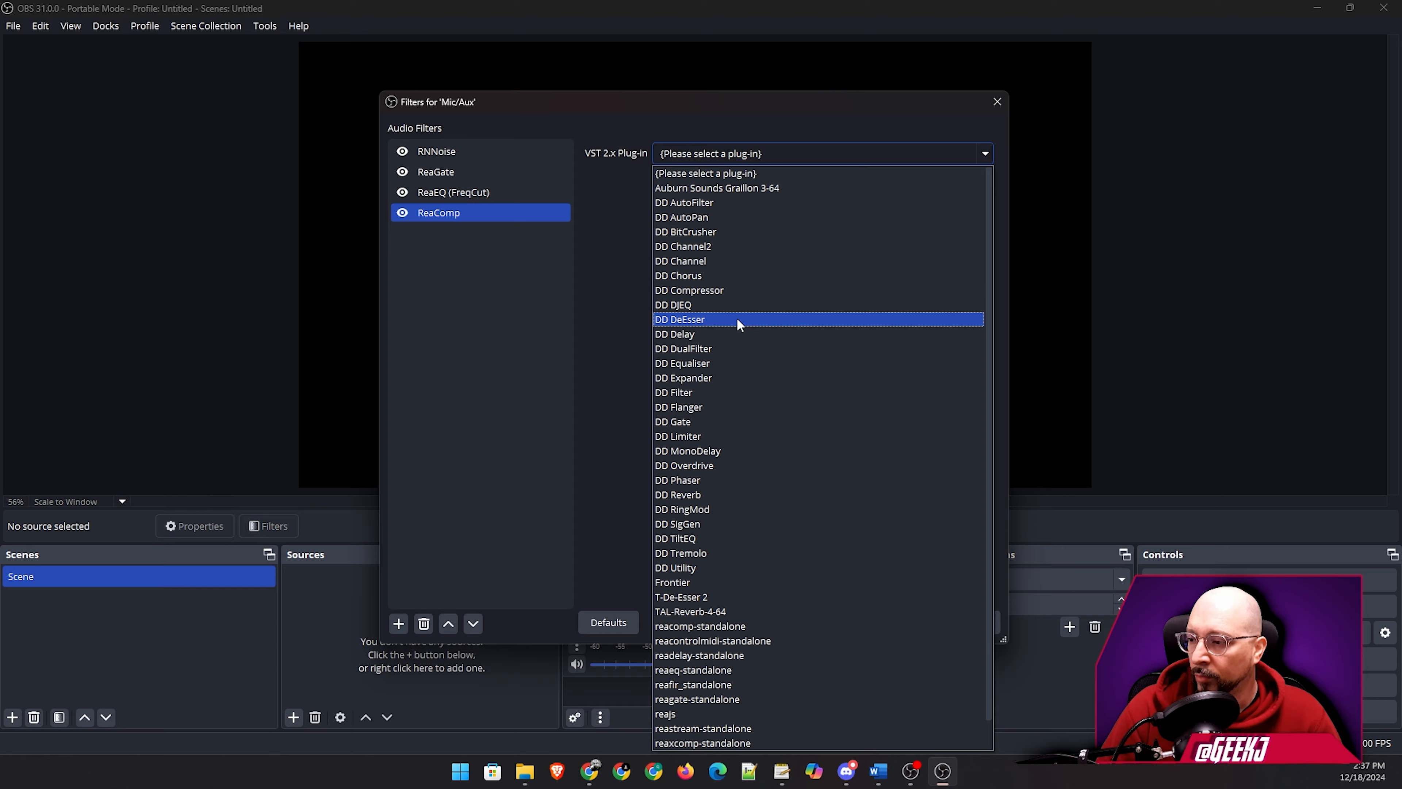
scroll(741, 325, "down", 1)
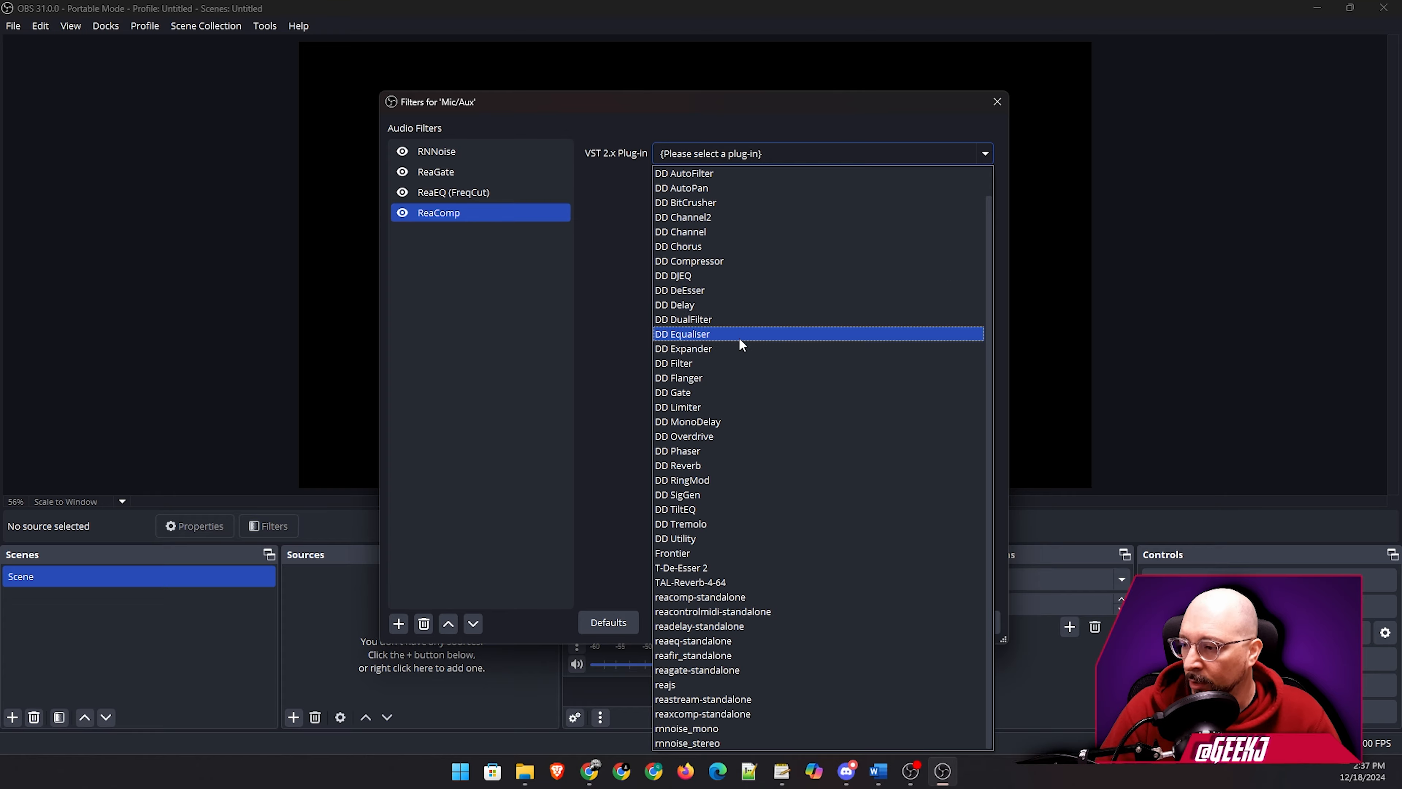
left_click(748, 597)
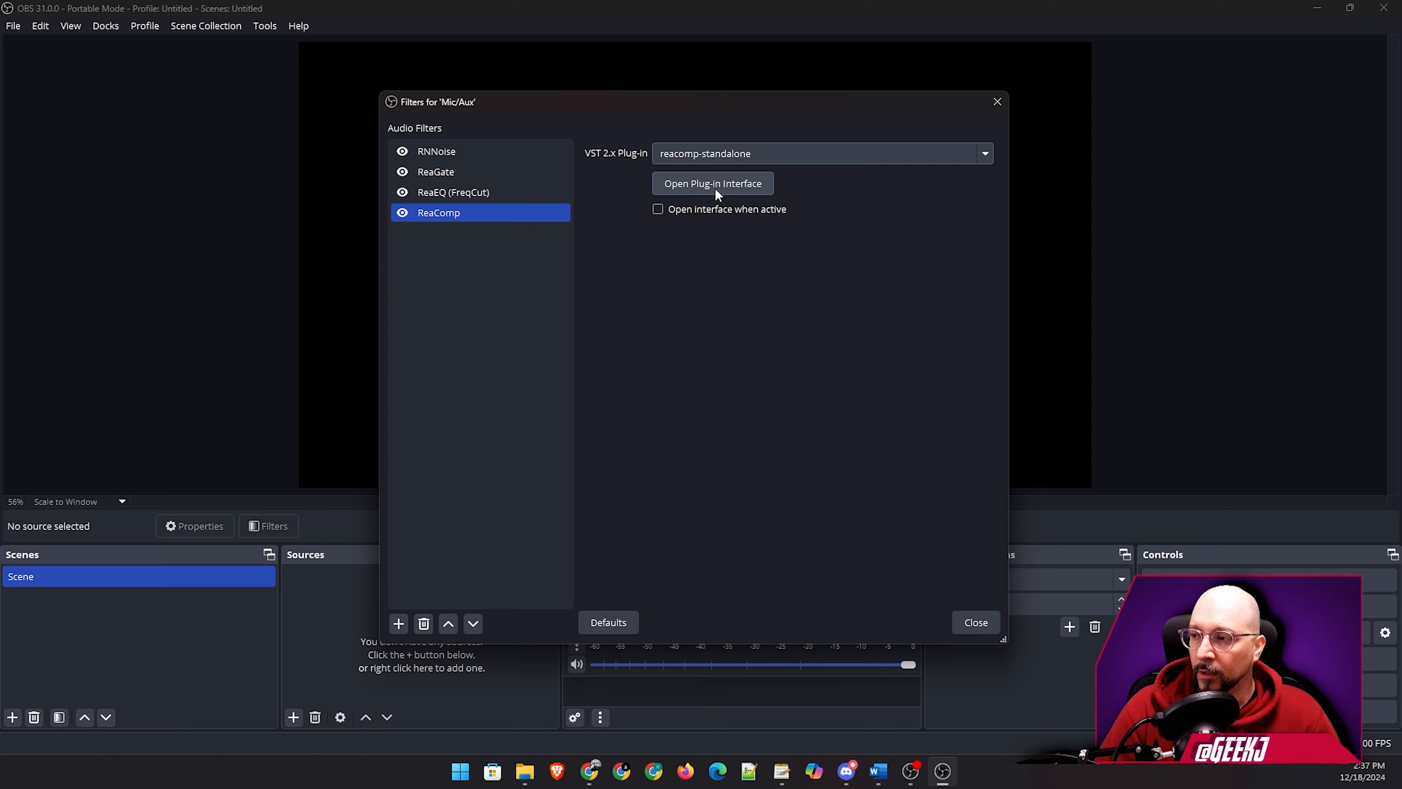
left_click(752, 182)
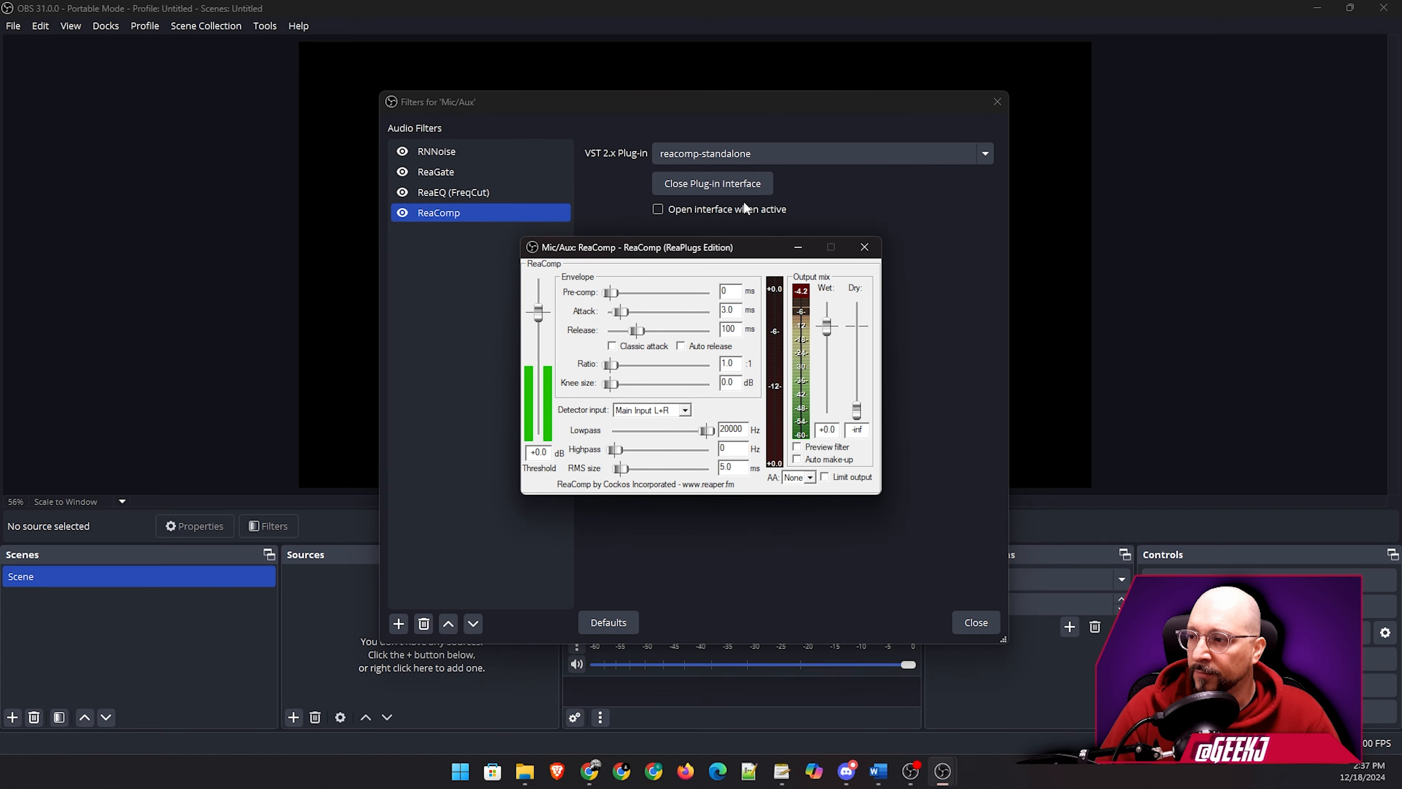
Set the ReaComp compressor's threshold to -25 dB.
key("alt+Tab")
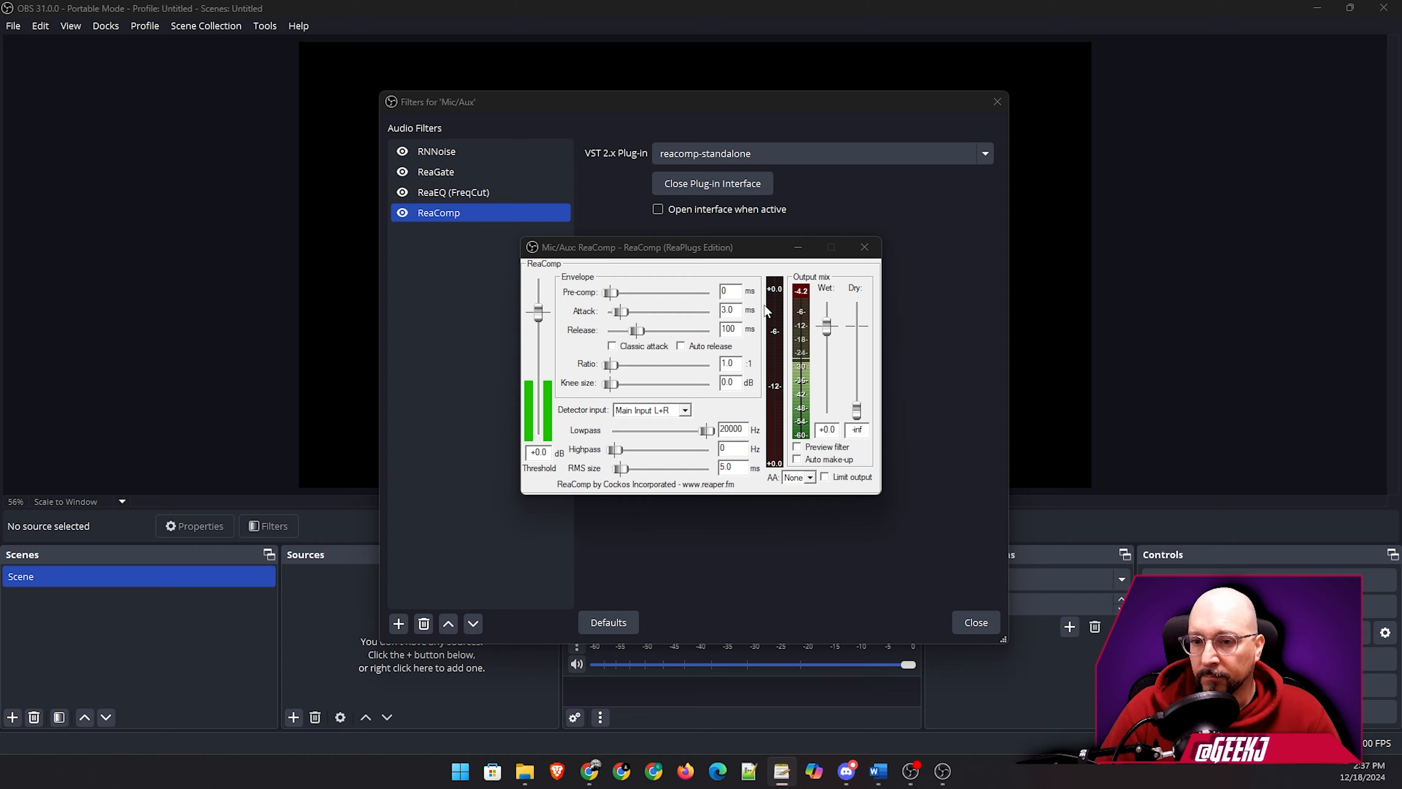
left_click(543, 450)
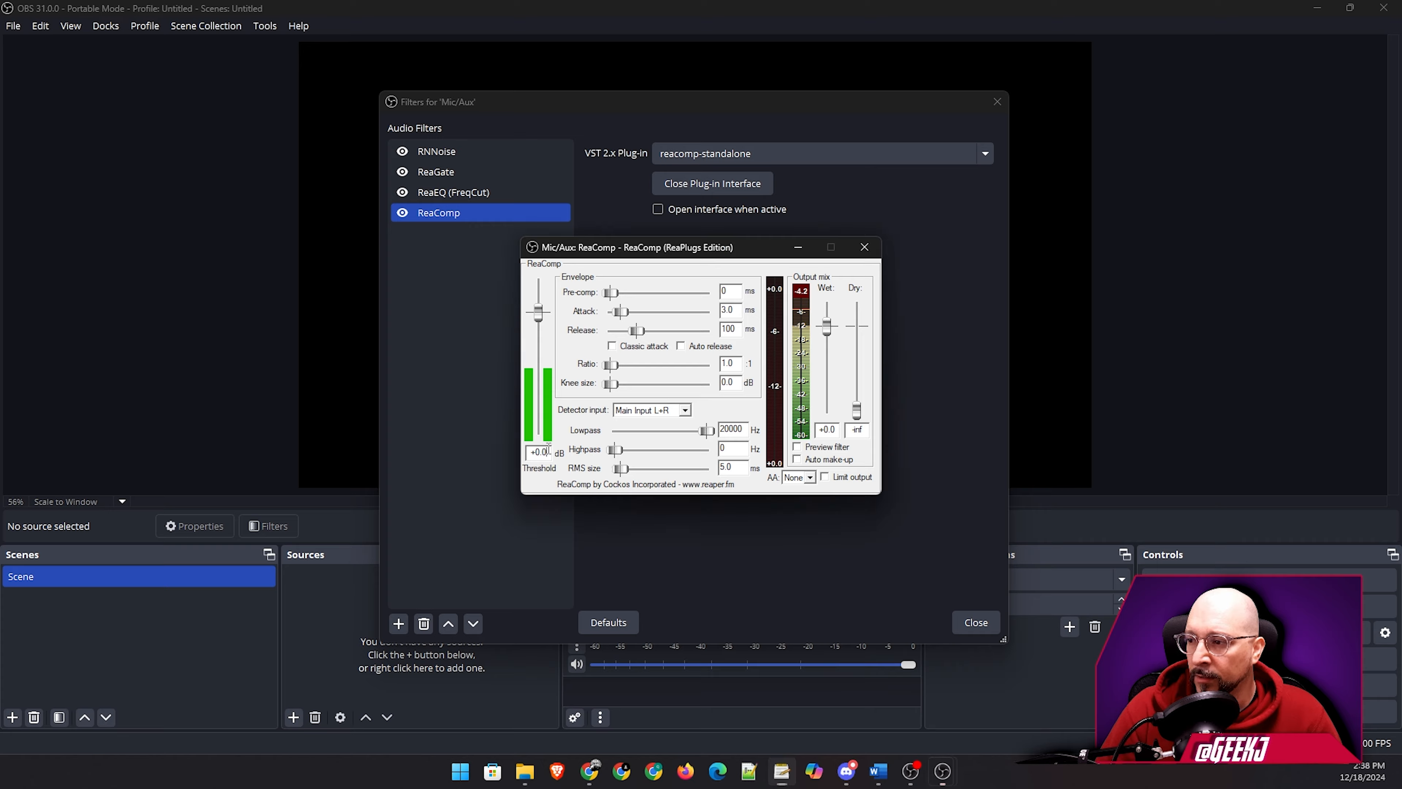
left_click_drag(538, 313, 539, 352)
key("ctrl+a")
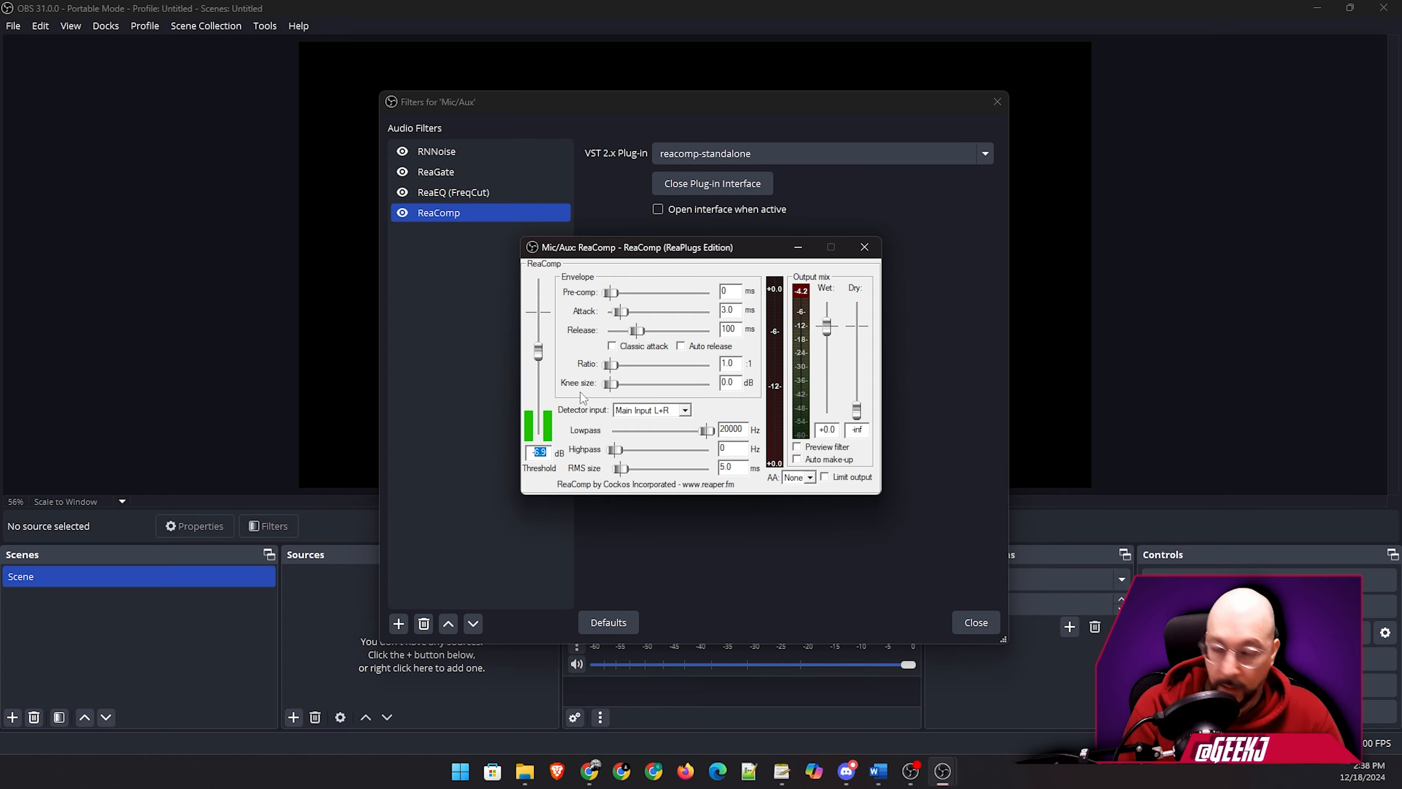
type("-25")
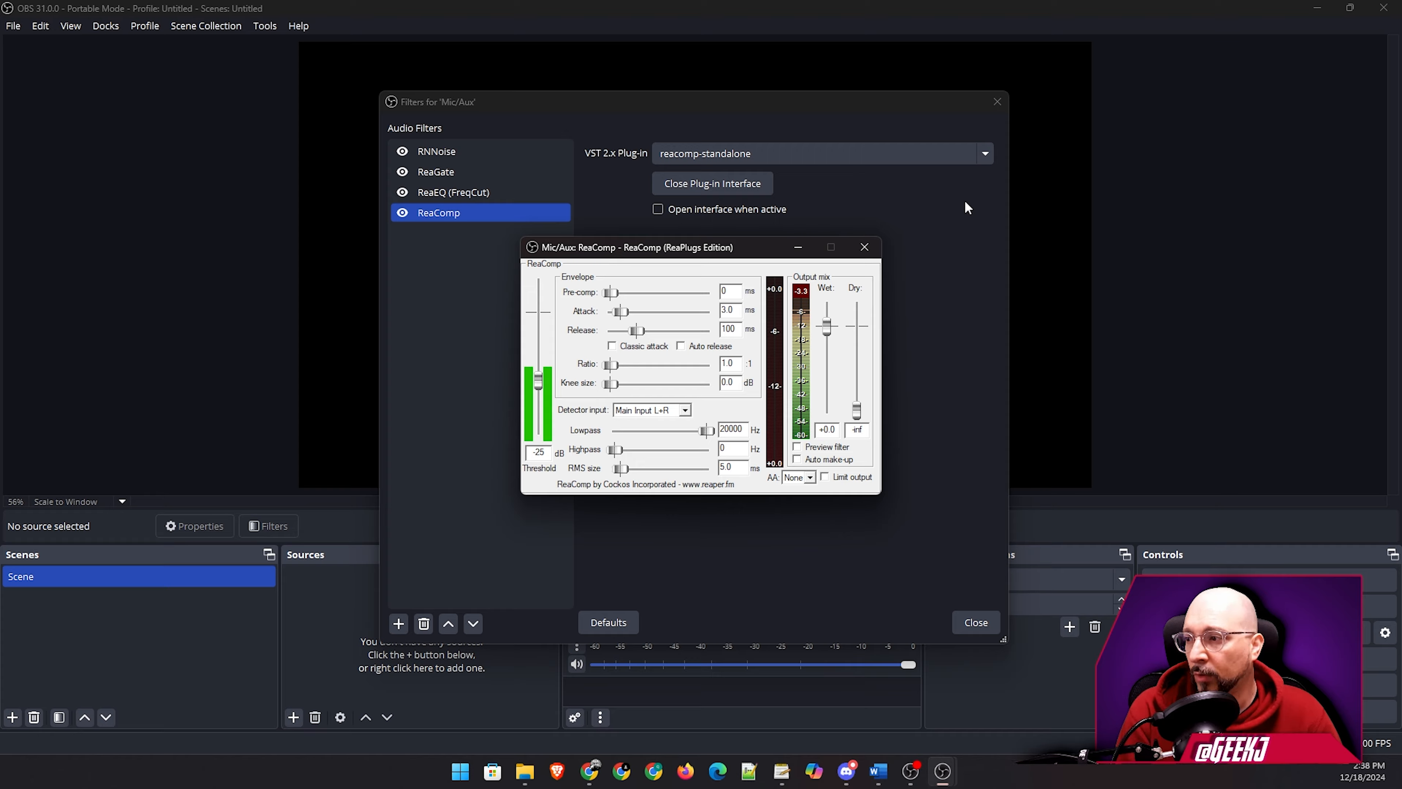
Set the compressor's ratio to 4:1 and its knee size to 2.5 dB.
key("BackSpace")
type("4")
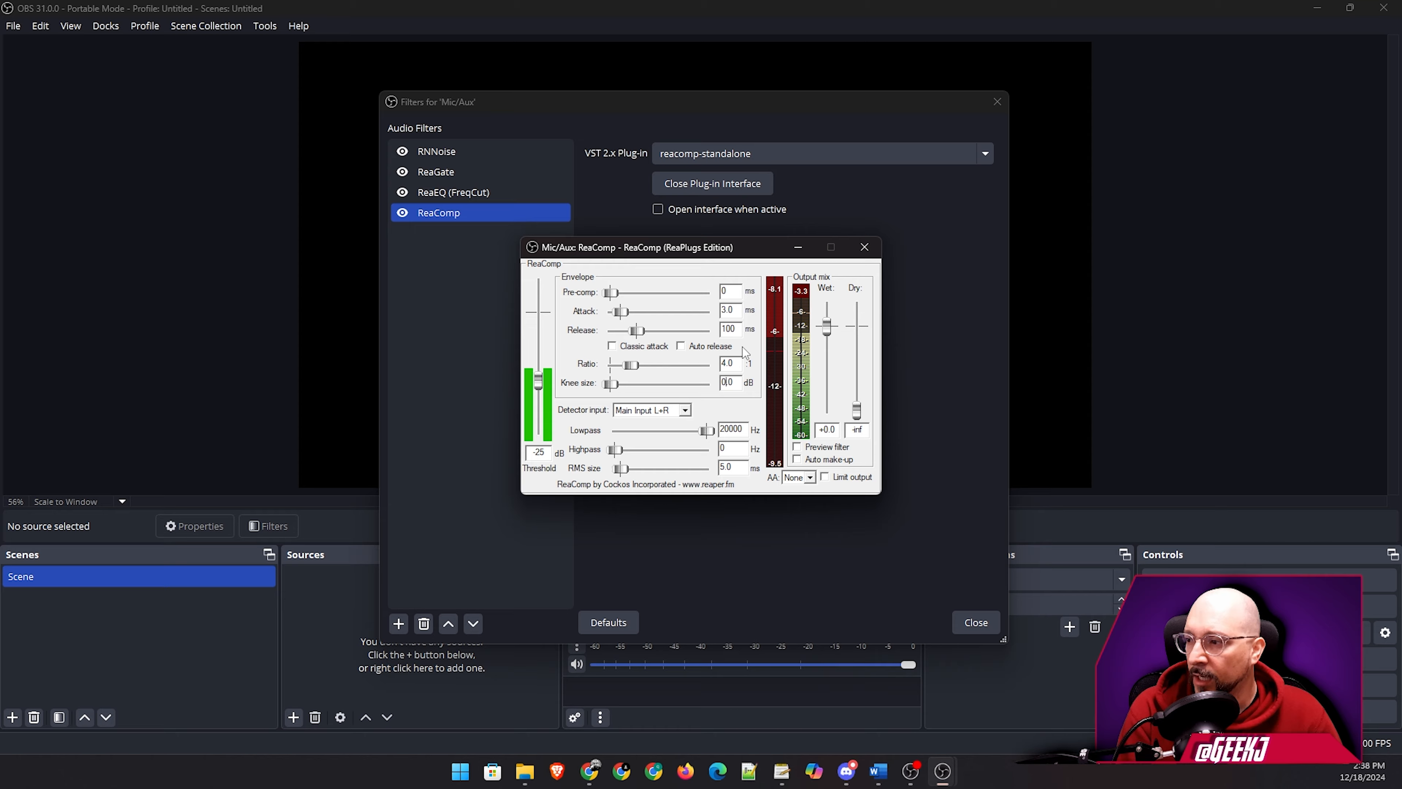
key("BackSpace")
type("2")
key("Right")
key("Right")
key("BackSpace")
type("5")
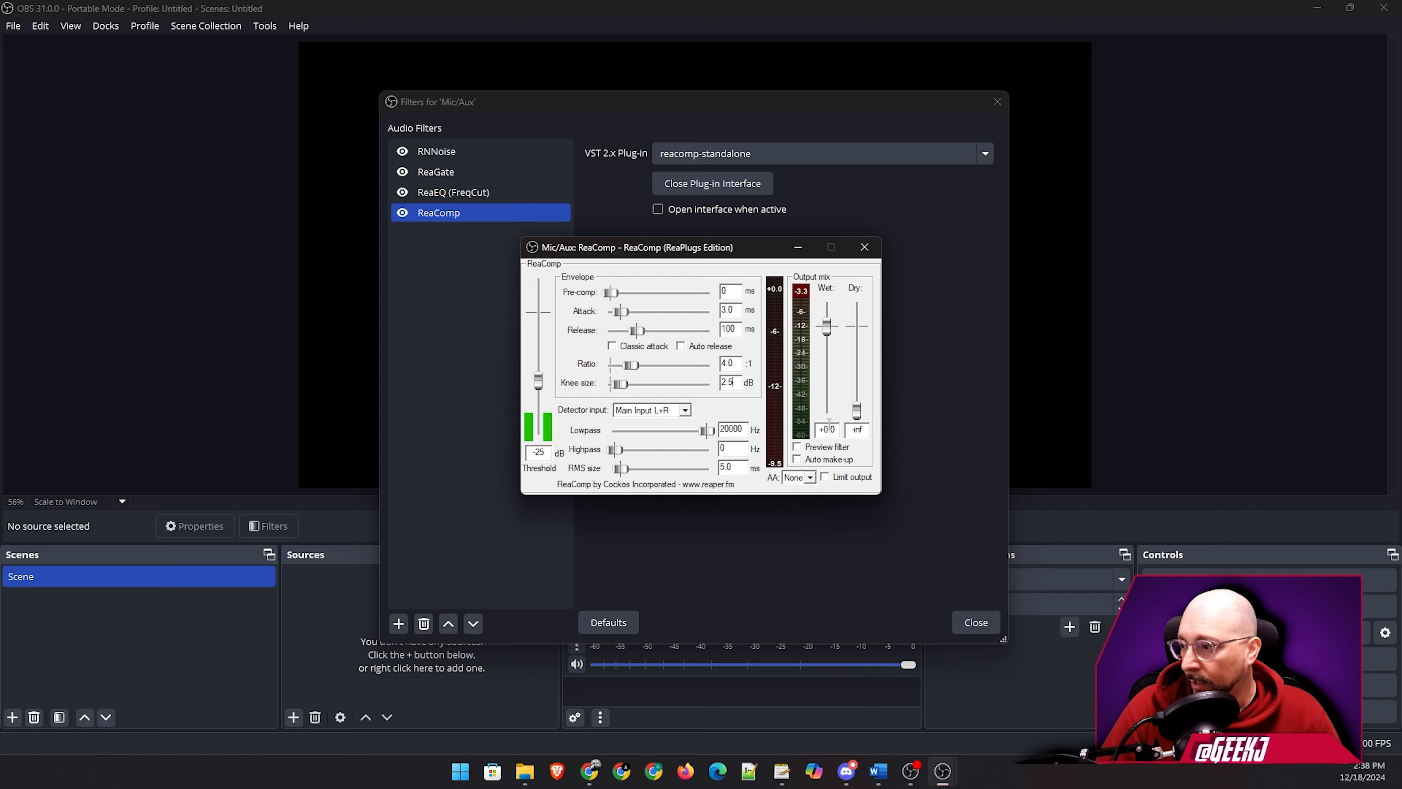
Enable Auto make-up for the compressor and close the ReaComp plug-in interface.
left_click(829, 460)
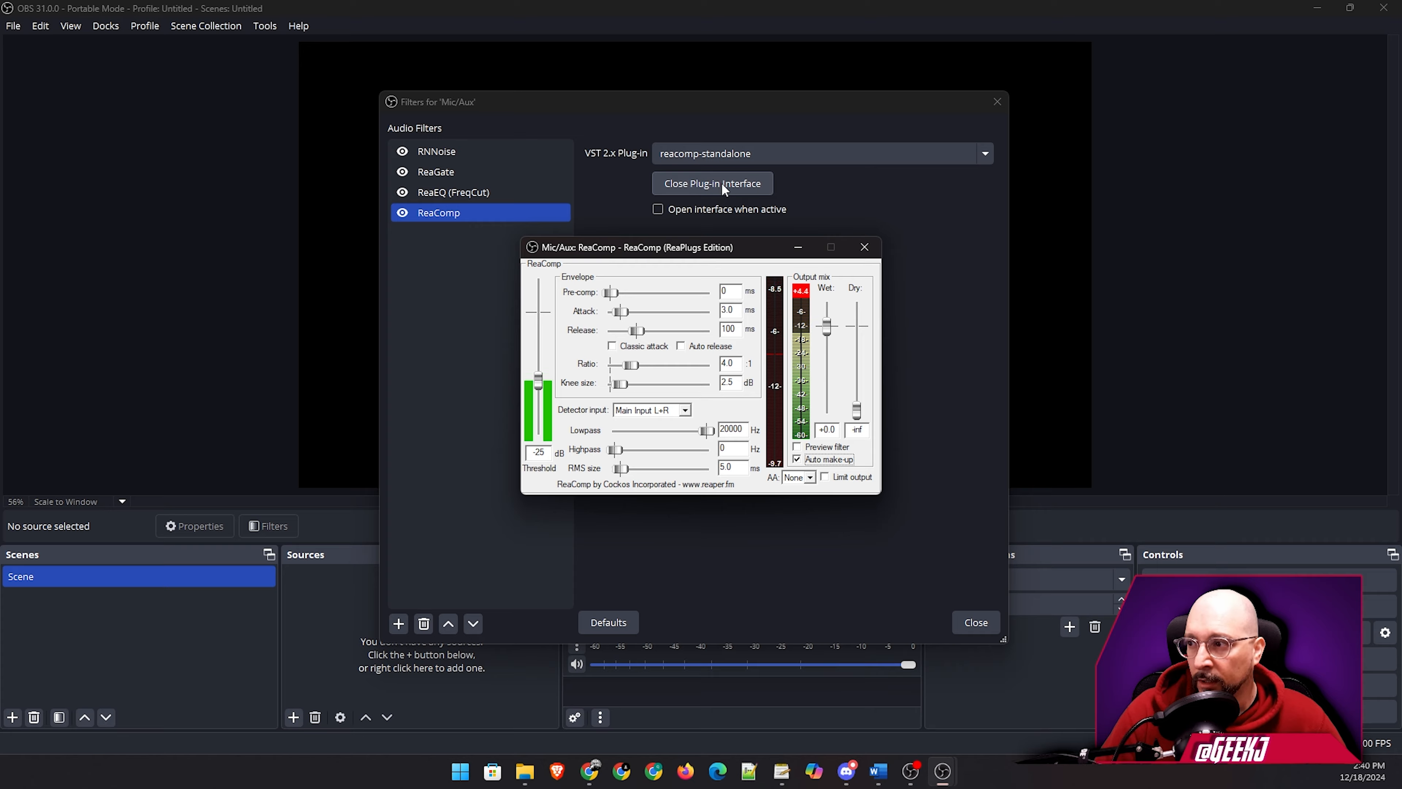
left_click(755, 185)
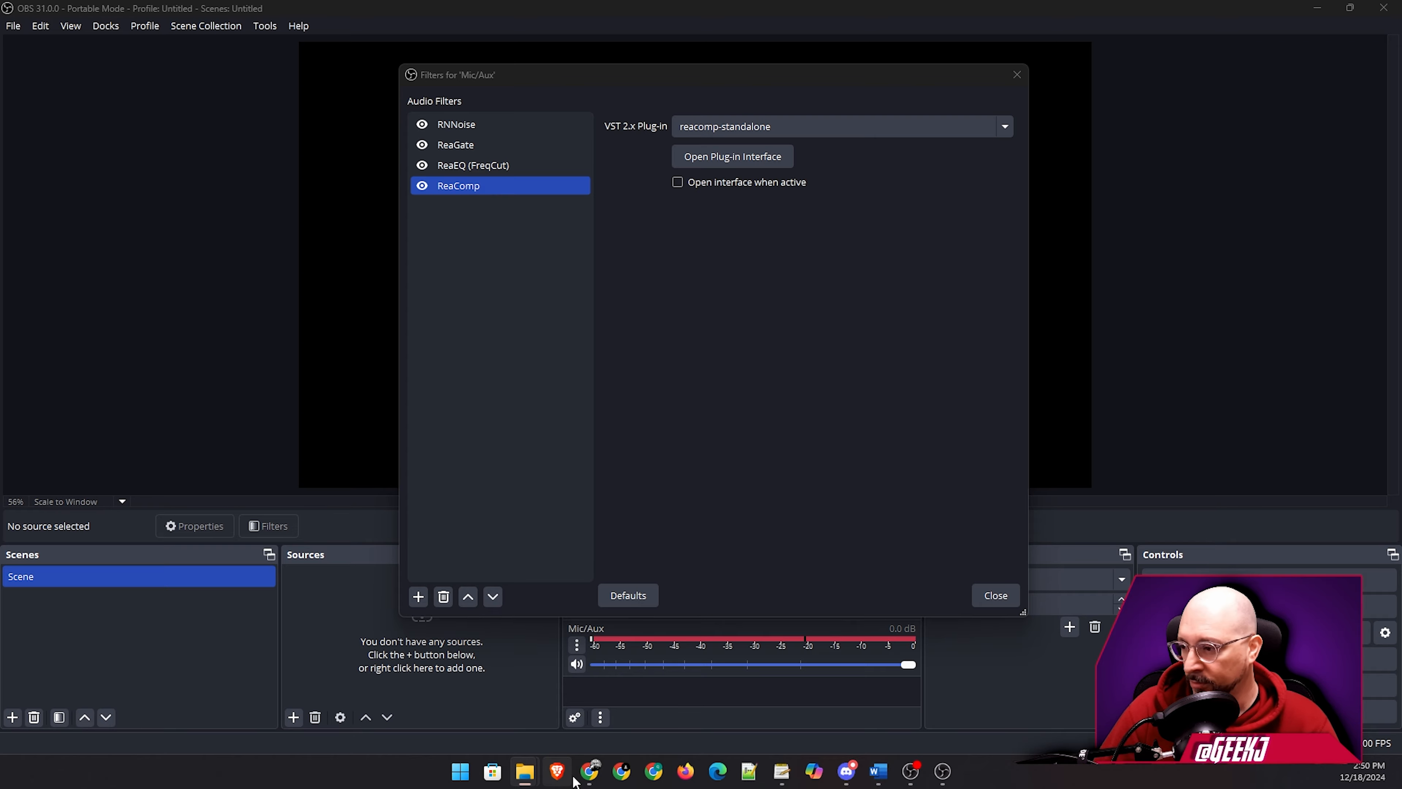
Examine the audio monitoring options for Mic/Aux in the Advanced Audio Properties, leaving the current choice in place.
left_click(578, 720)
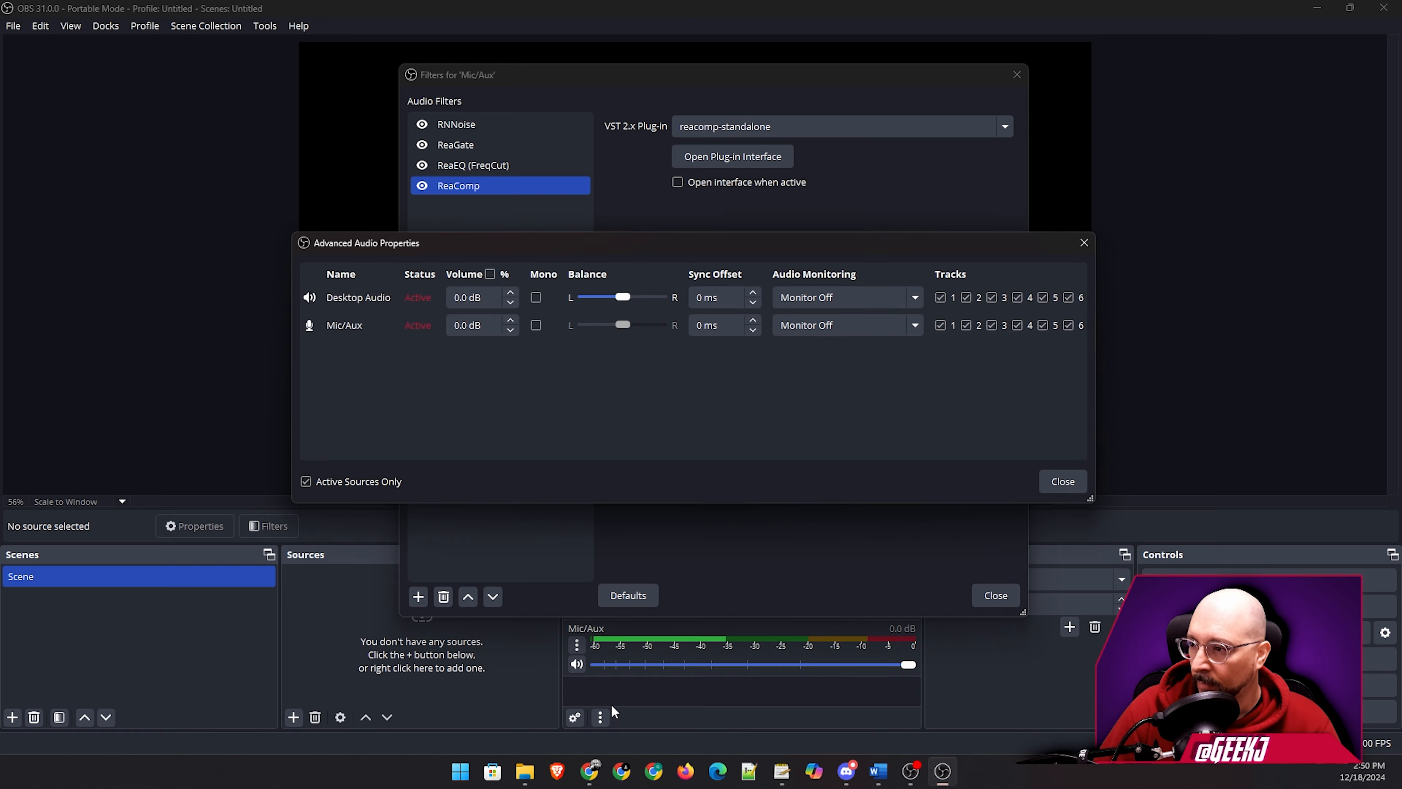
left_click(309, 326)
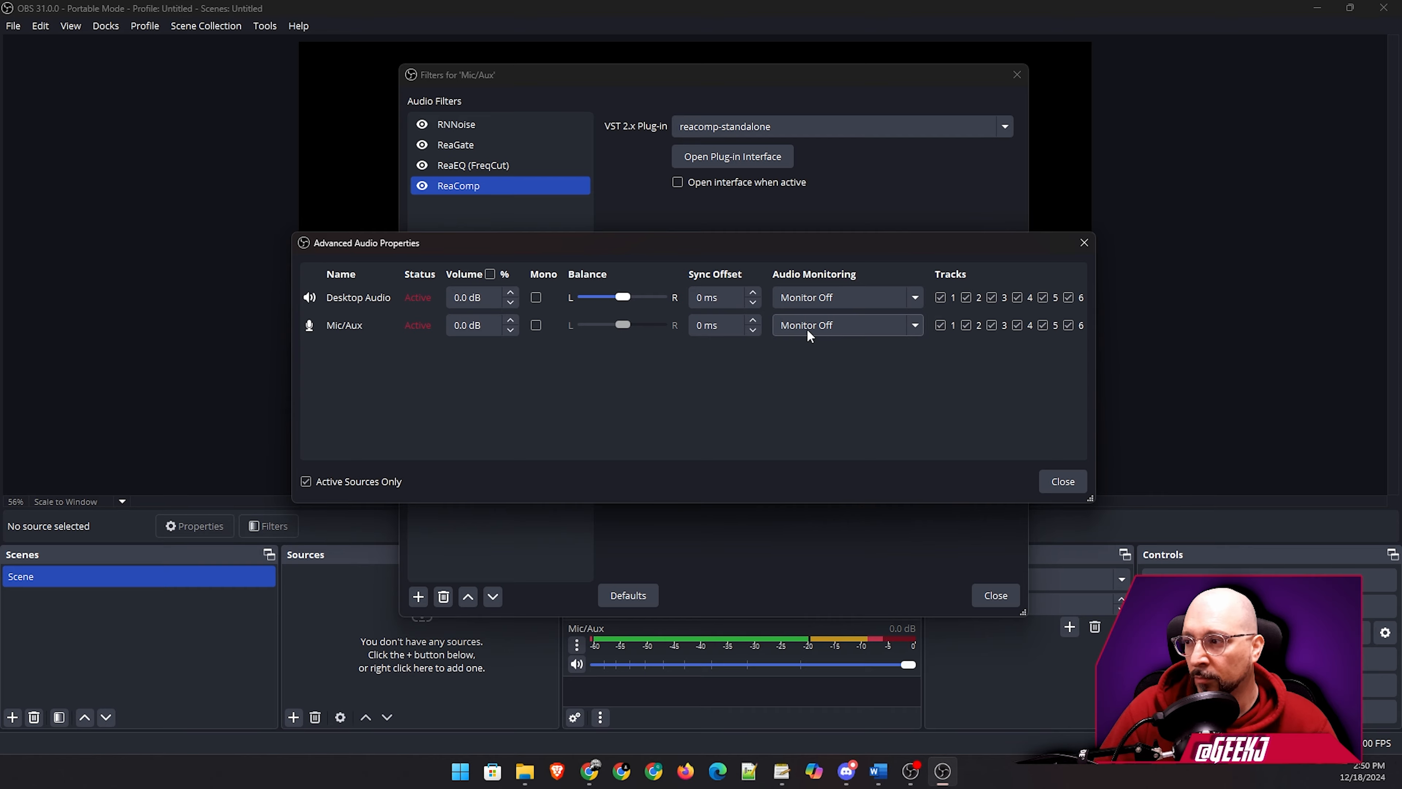
left_click(913, 327)
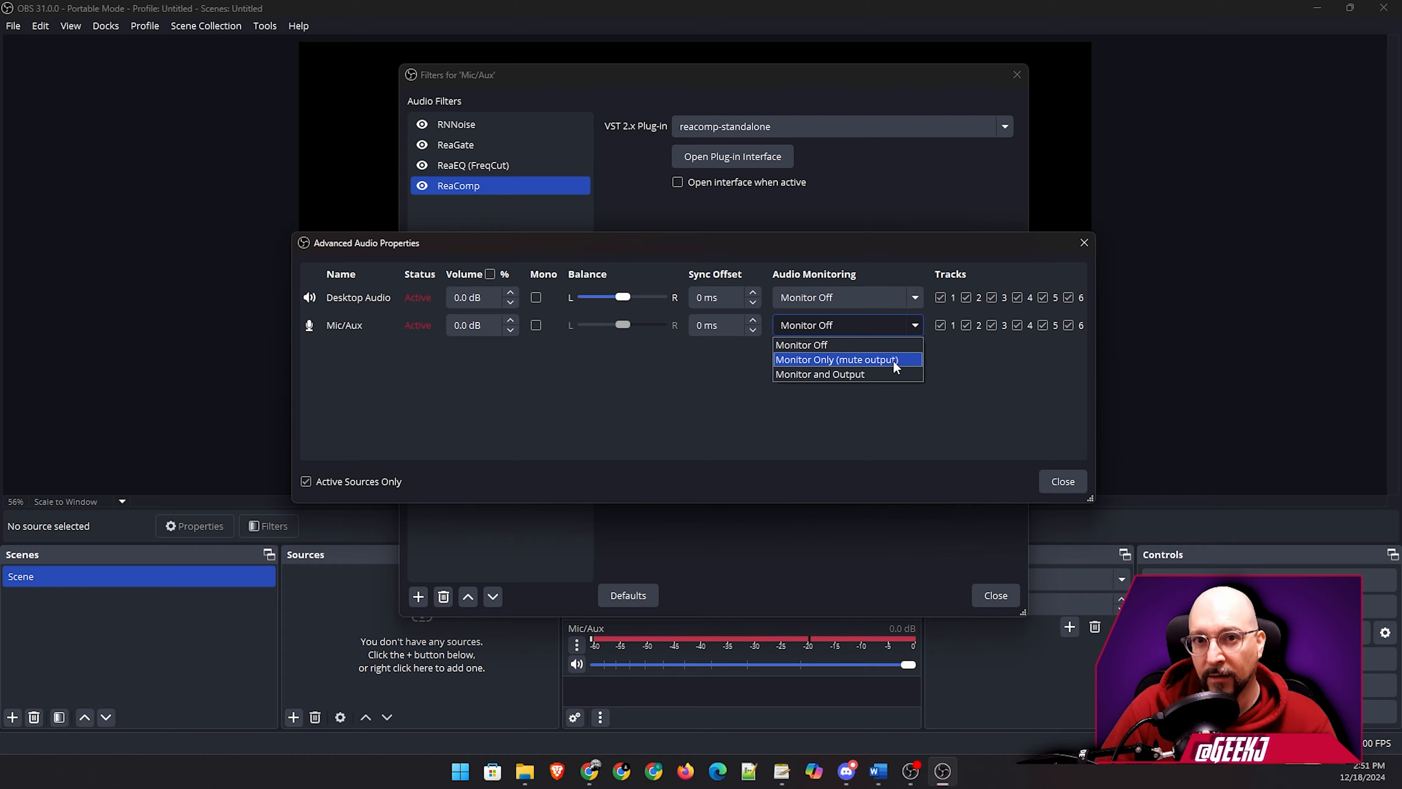
left_click(987, 377)
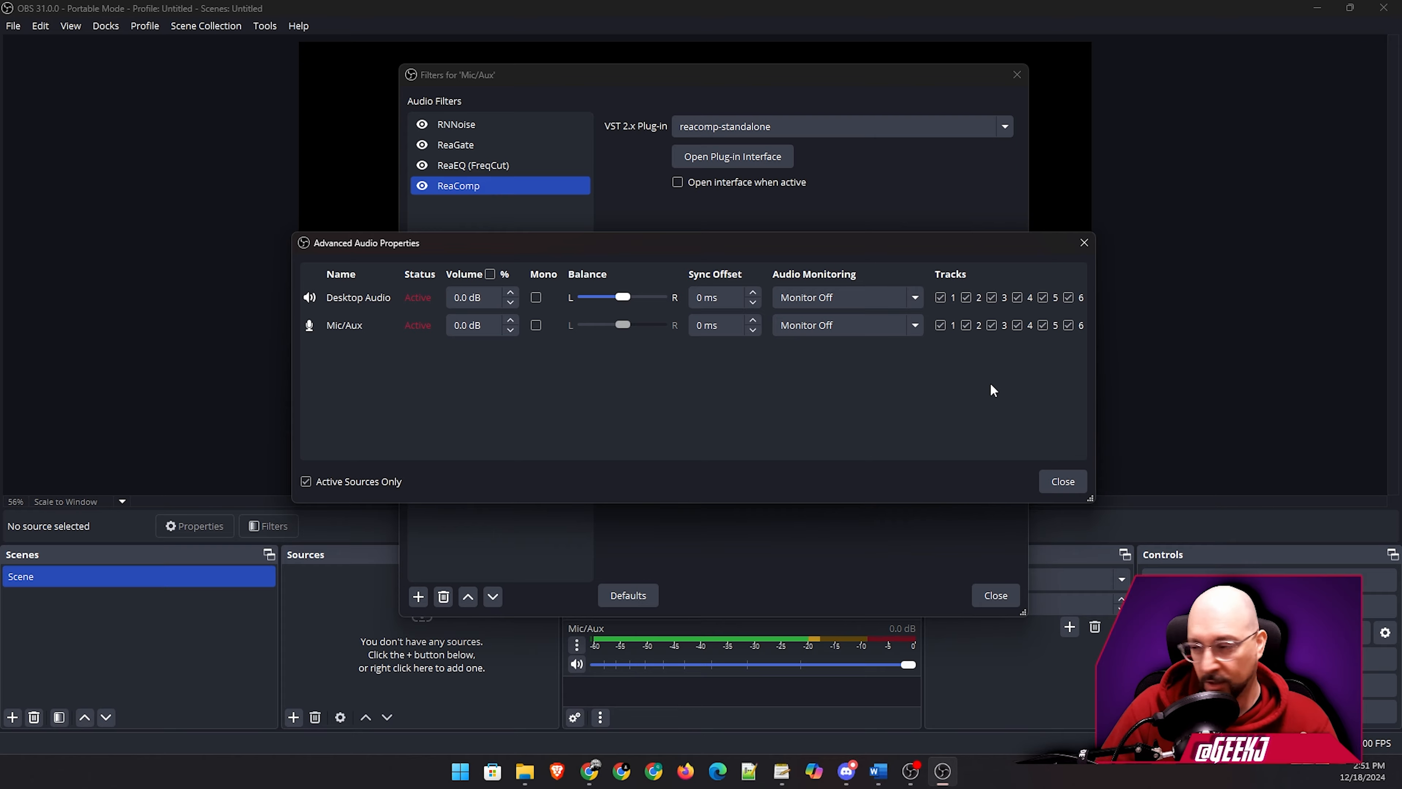
left_click(1062, 482)
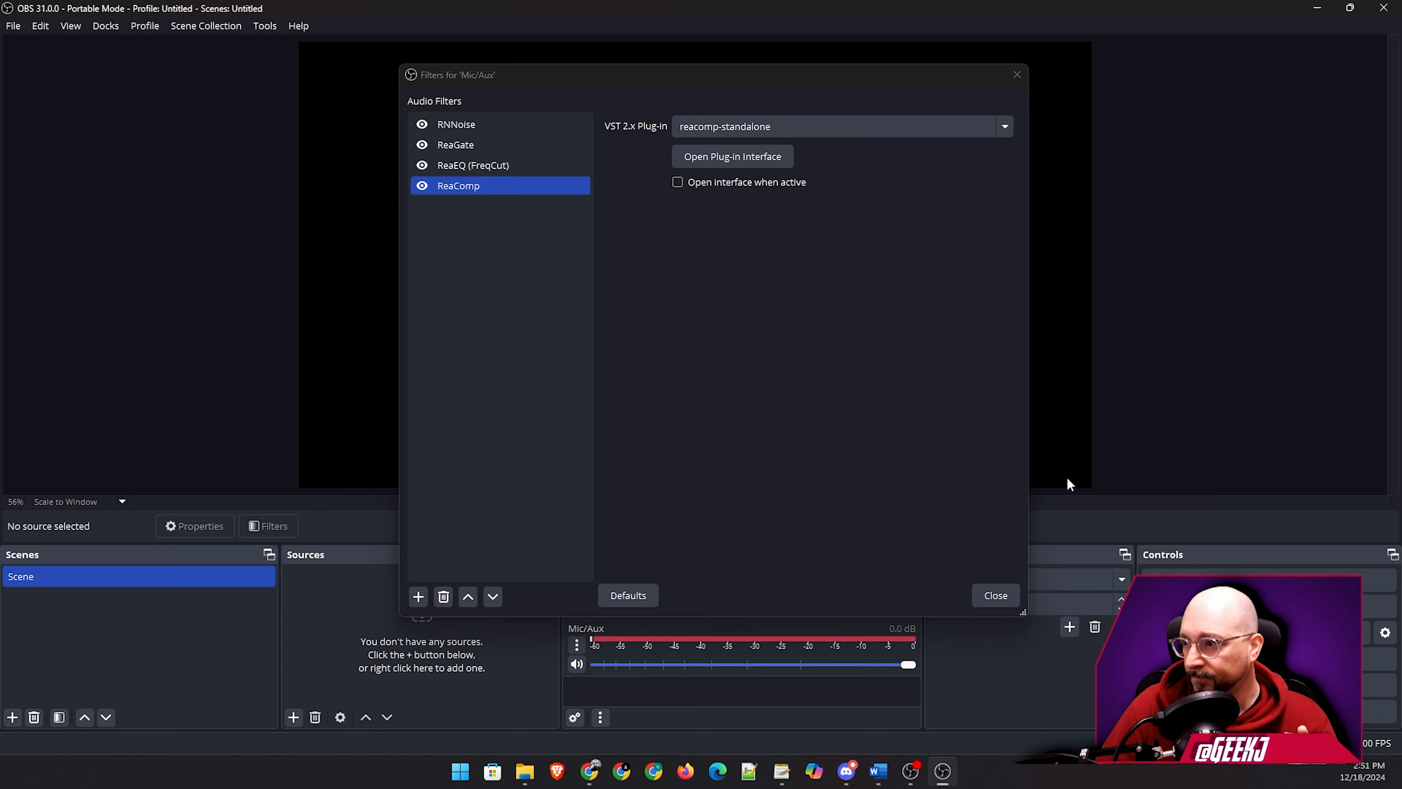
Add another VST 2.x Plug-in filter named ReaEQ (Coloring) to the Mic/Aux source.
left_click(419, 599)
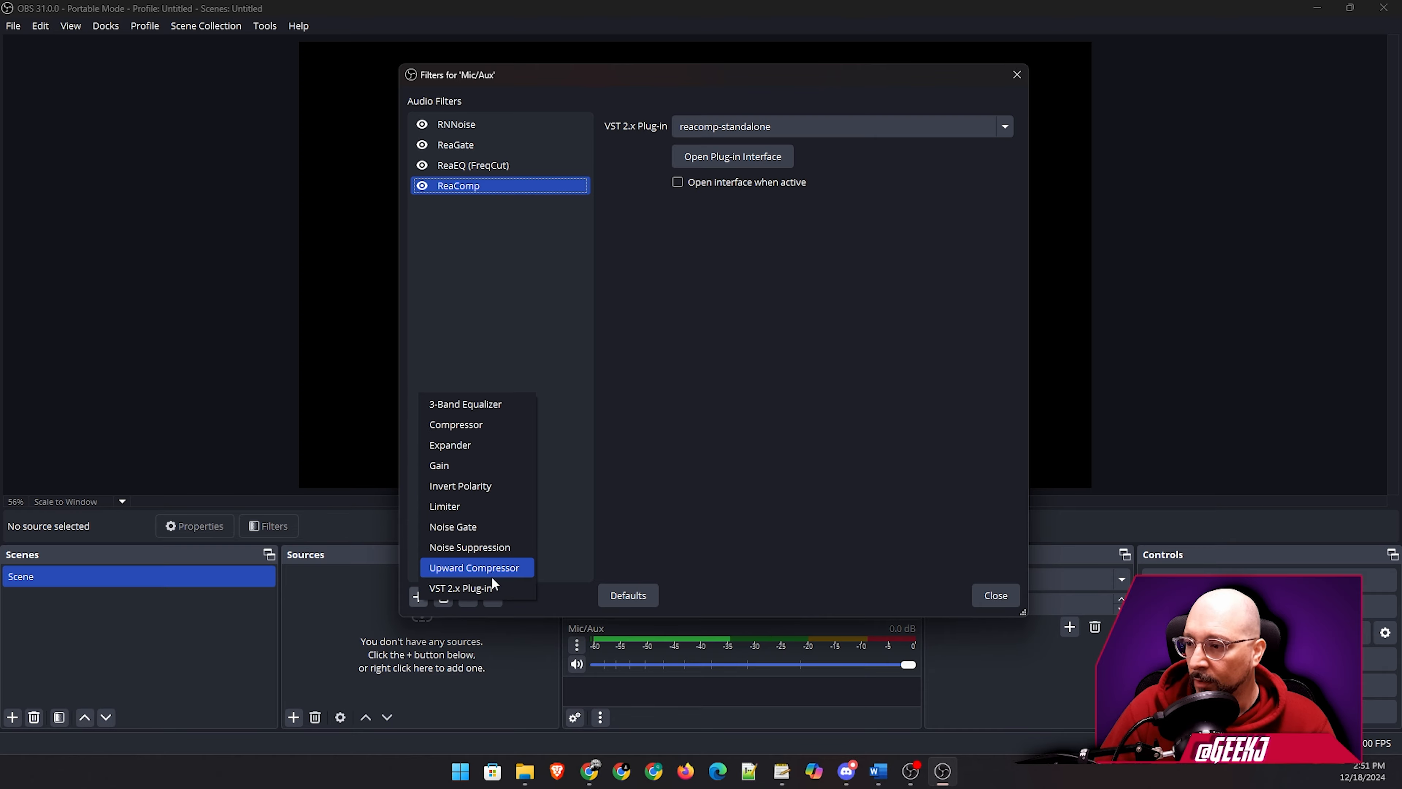
left_click(515, 588)
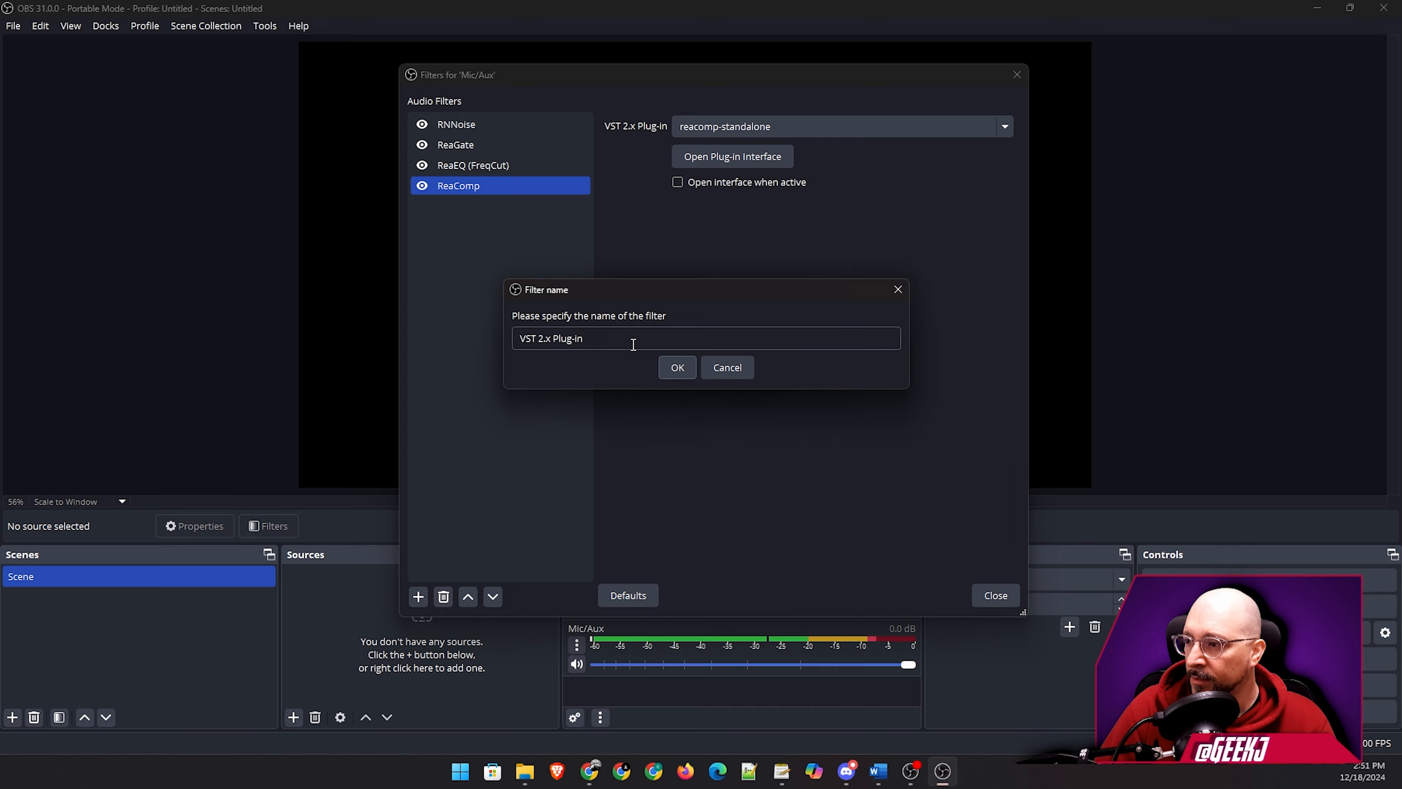
left_click_drag(635, 340, 411, 327)
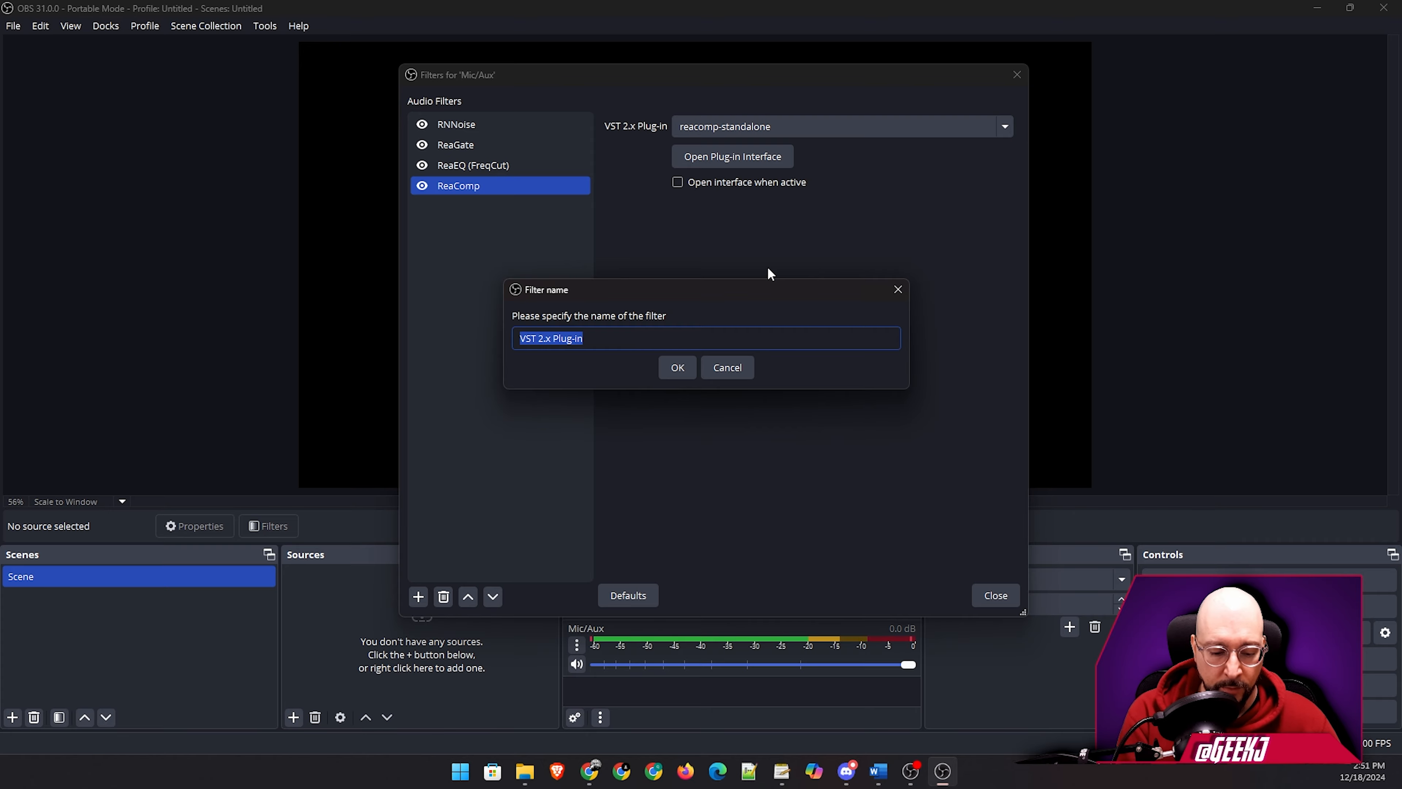
type("R")
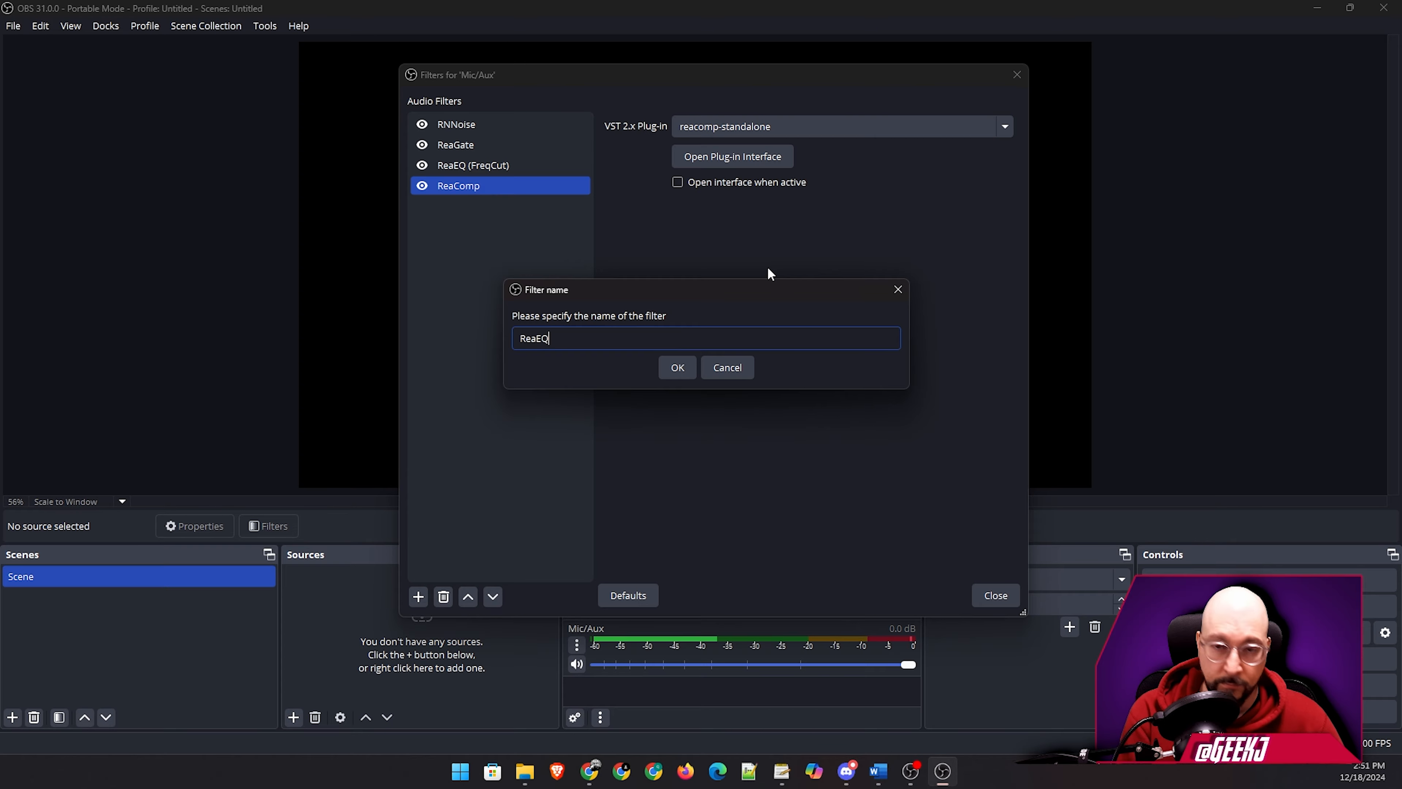
type("eaEQ (")
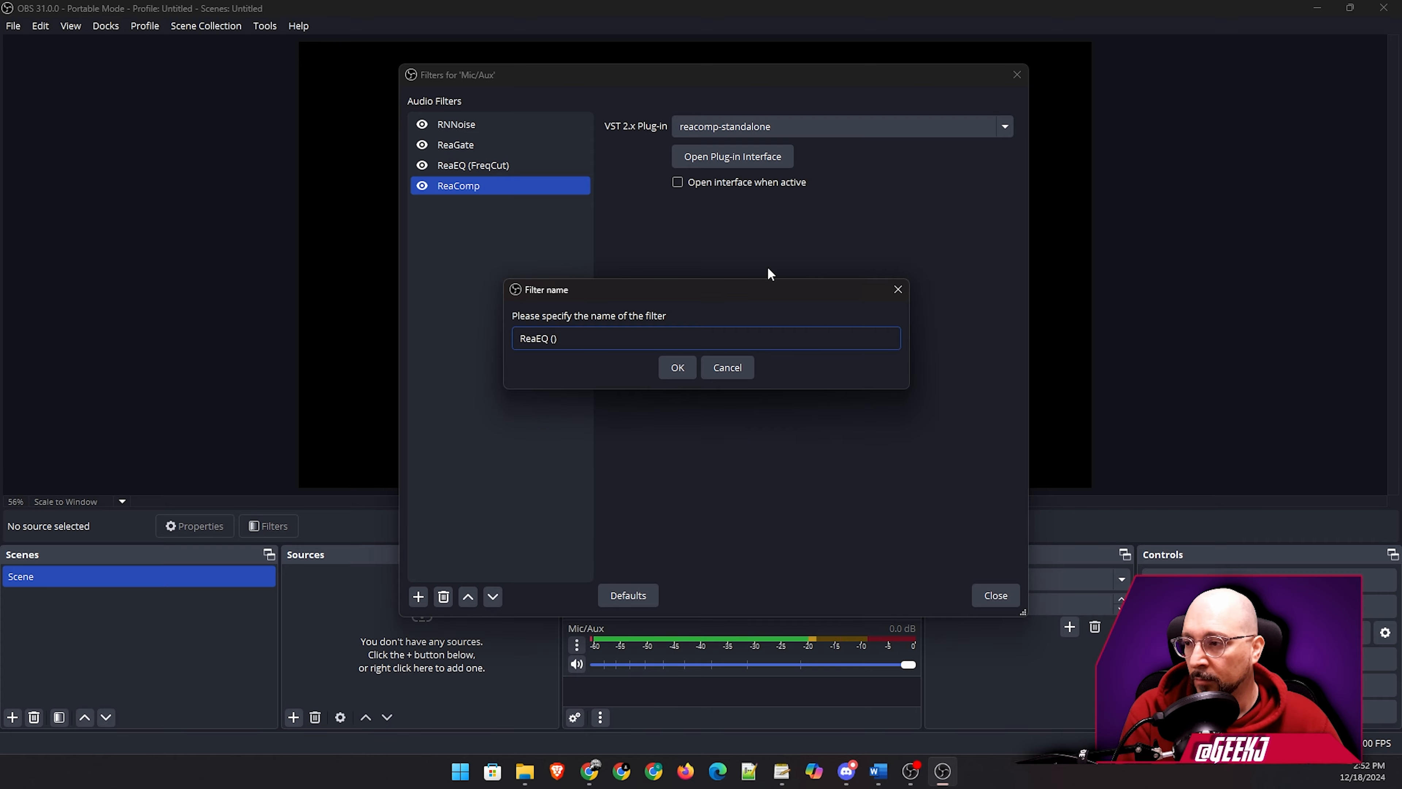
type("C")
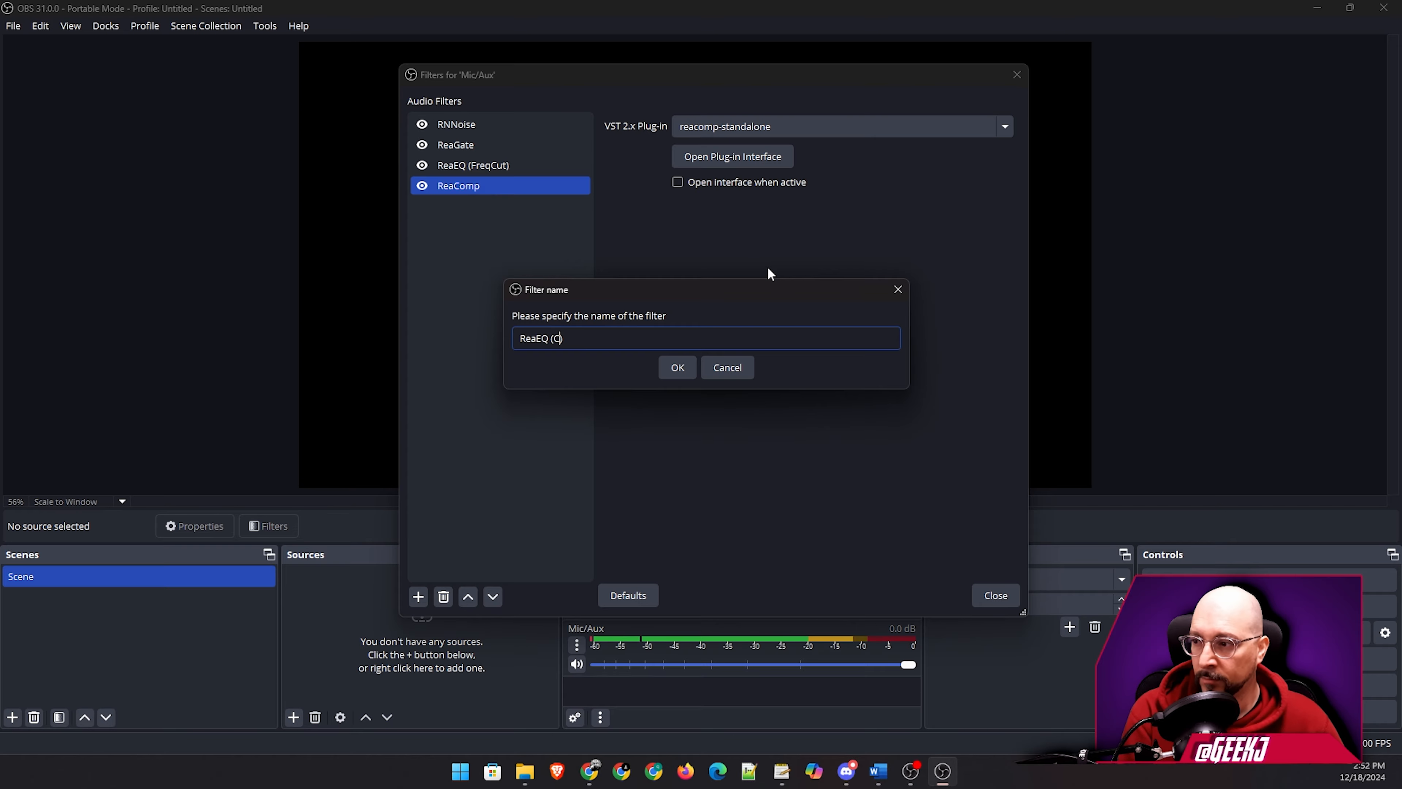
type("oloring)")
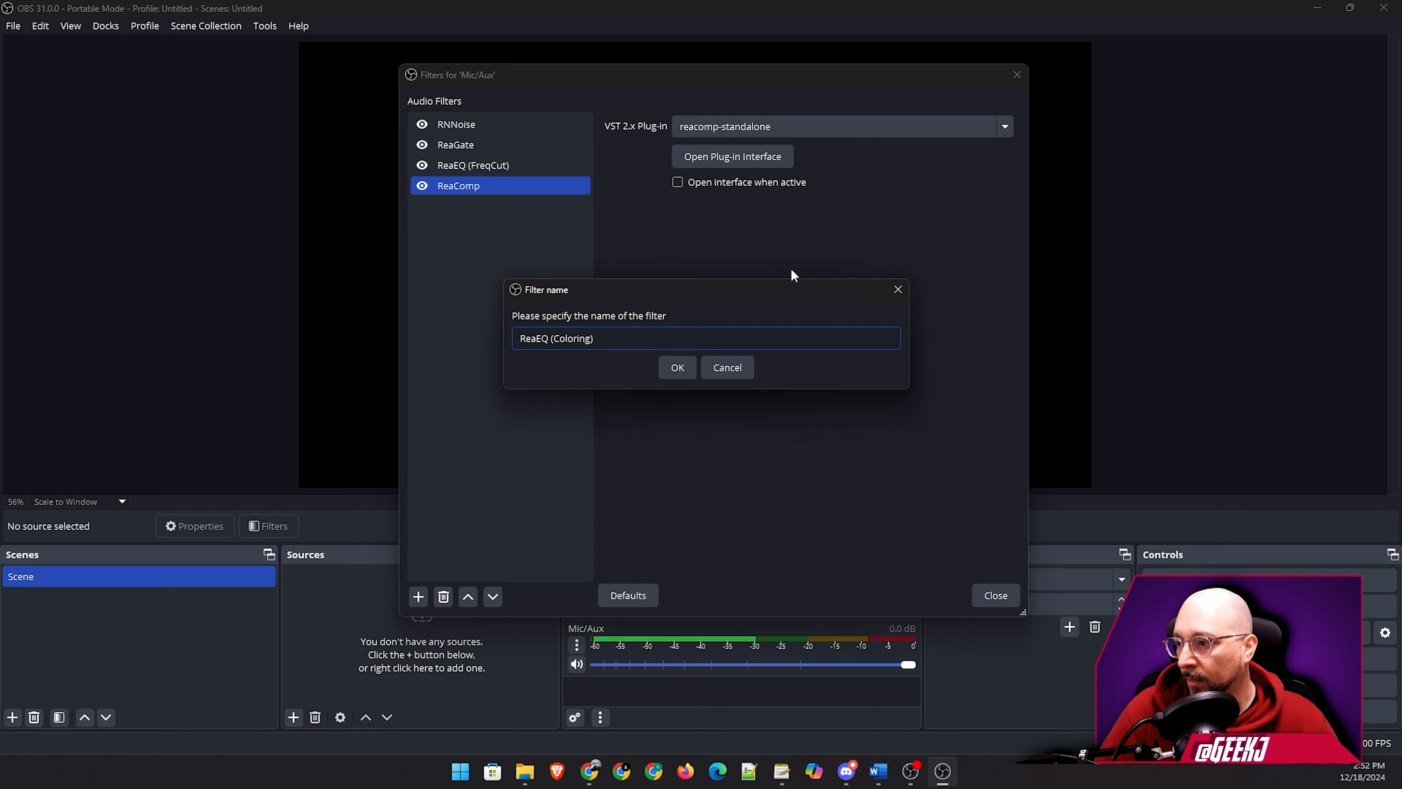
left_click(676, 370)
Load the reaeq-standalone plug-in into the ReaEQ (Coloring) filter.
left_click(761, 124)
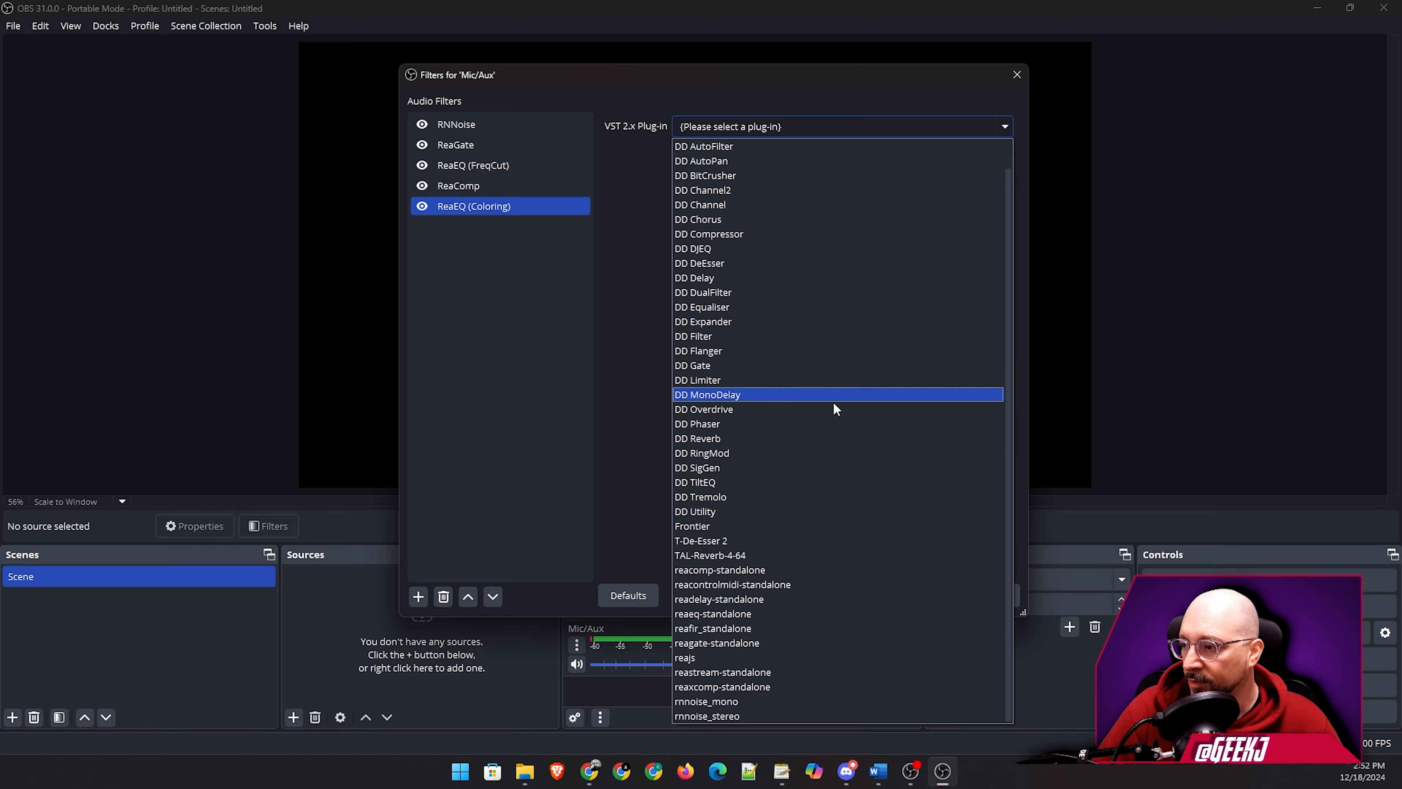
left_click(777, 613)
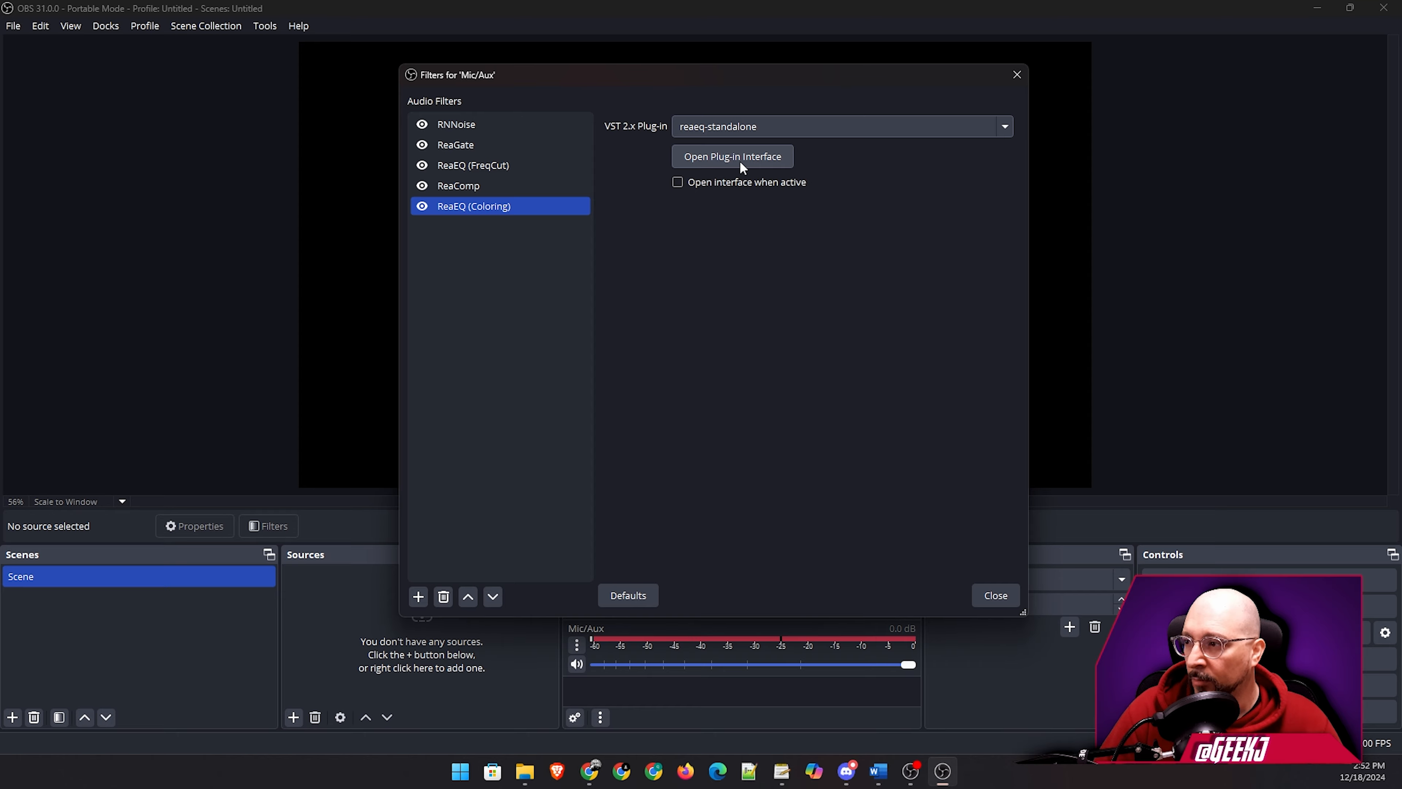
Open the ReaEQ (coloring) plug-in interface and consult the enlarged Vocal EQ Cheat Sheet from Producer Hive in the browser.
left_click(778, 161)
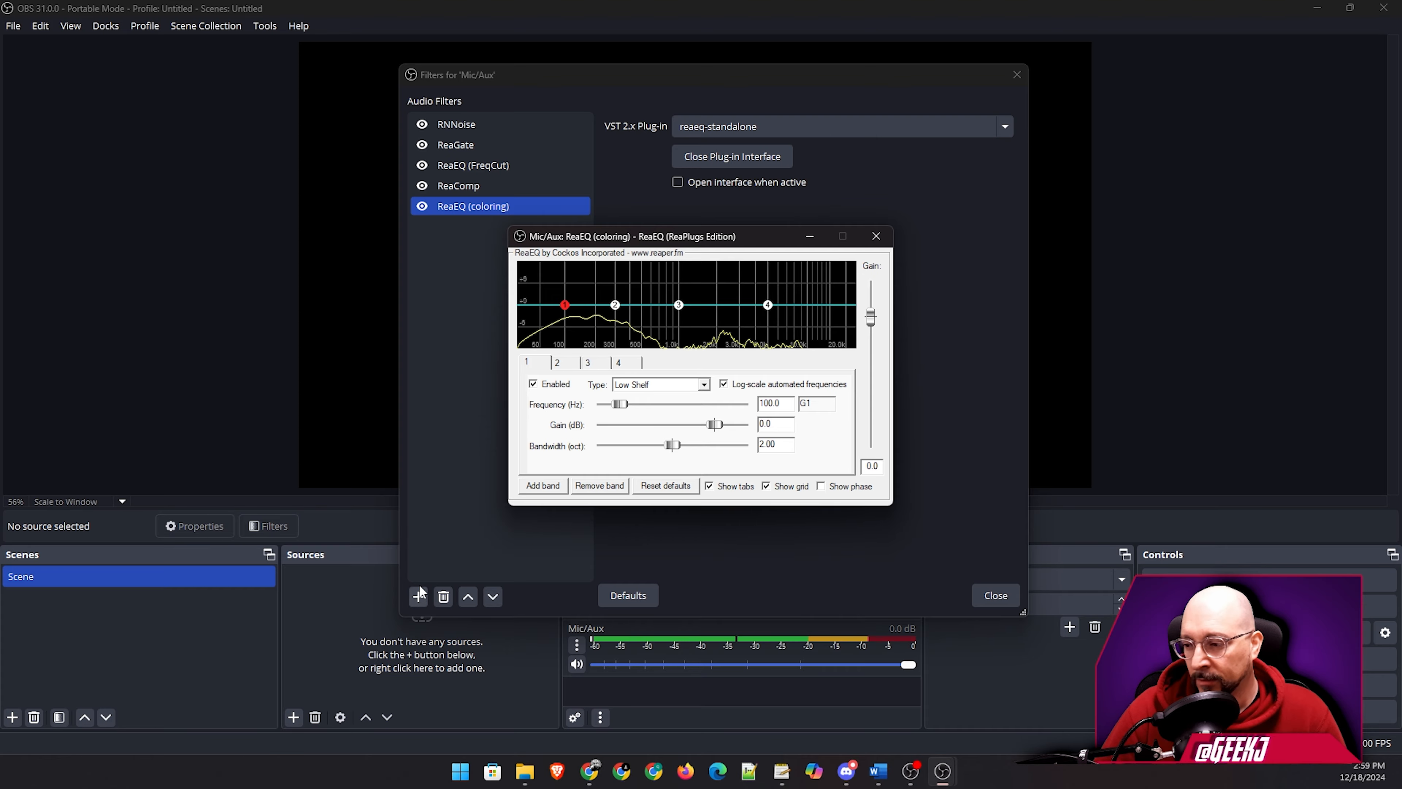
left_click(589, 768)
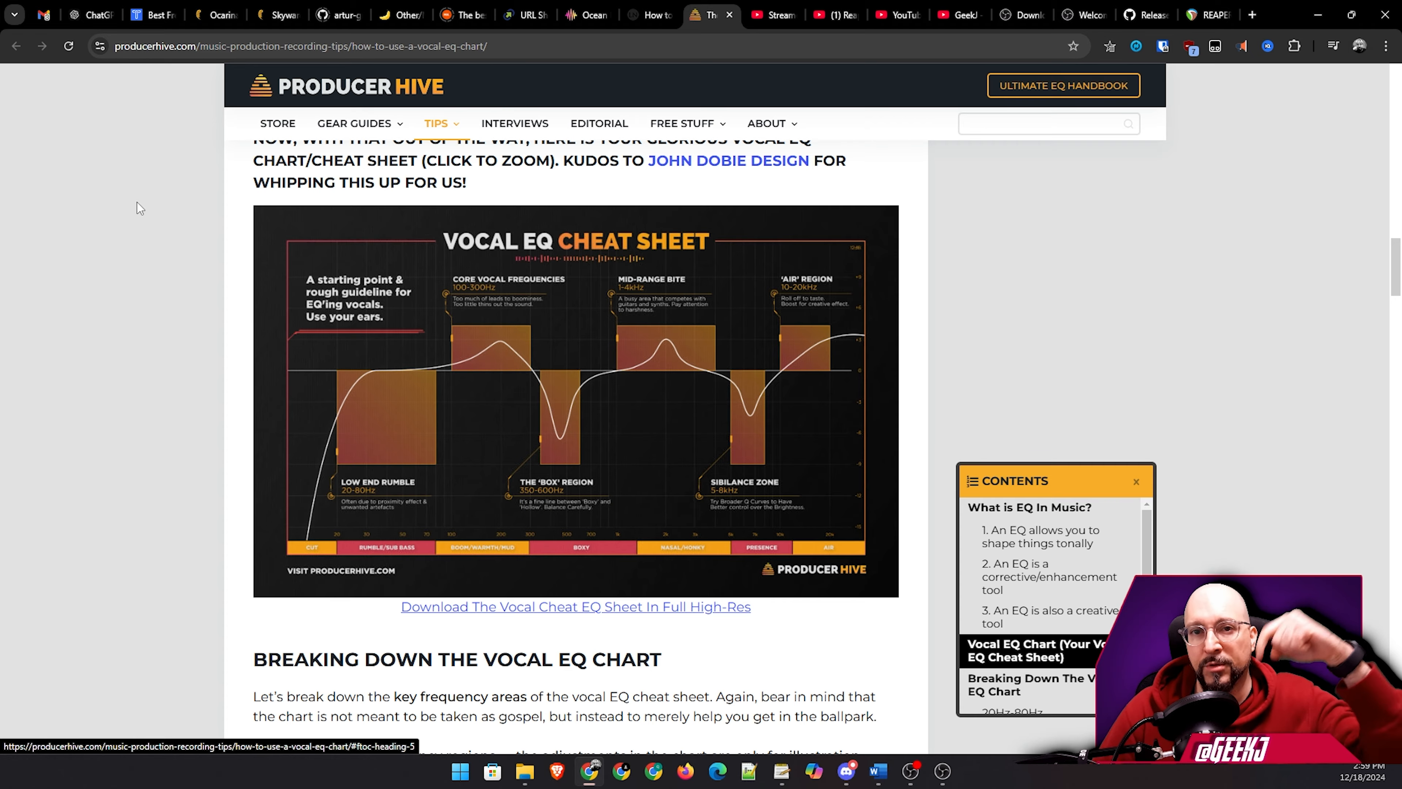
left_click(426, 615)
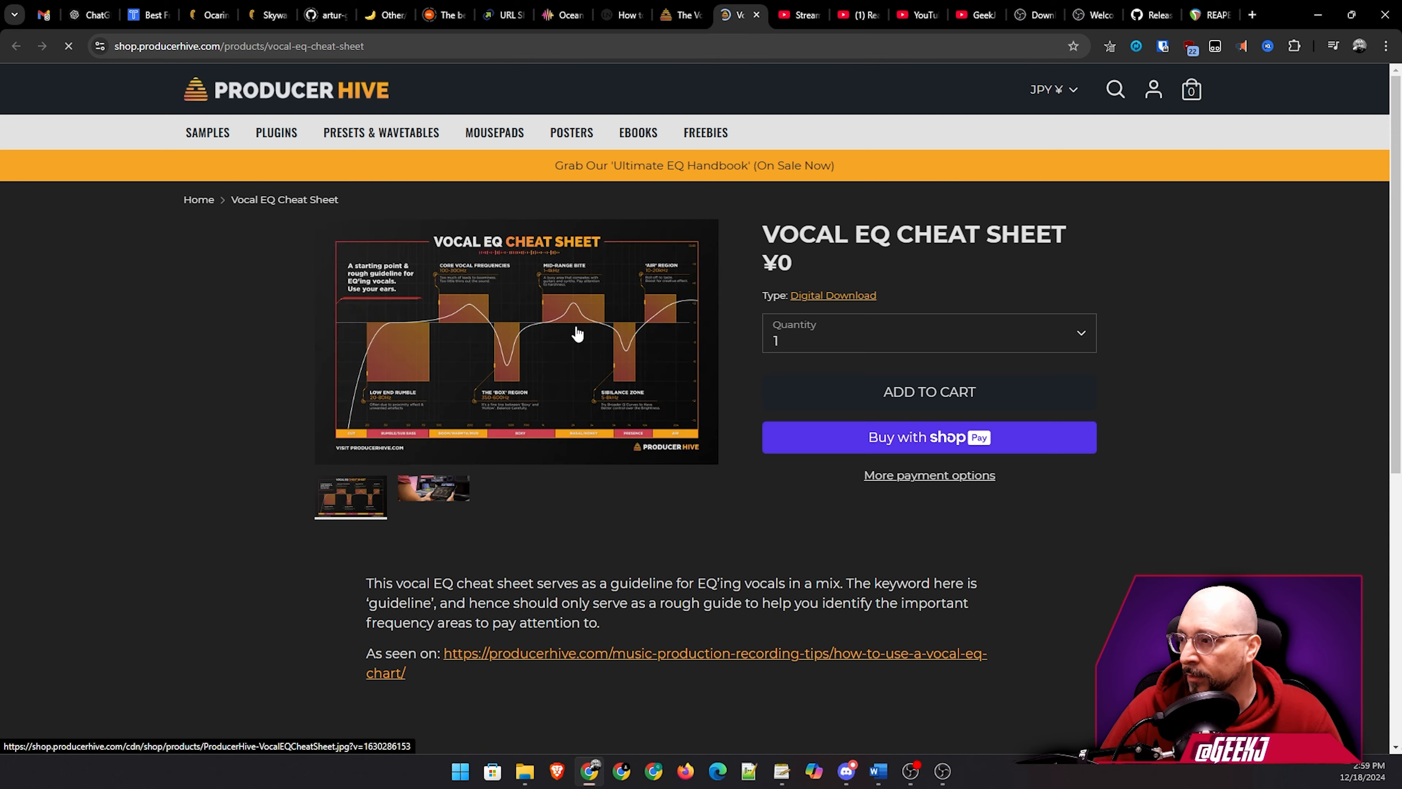
left_click(566, 324)
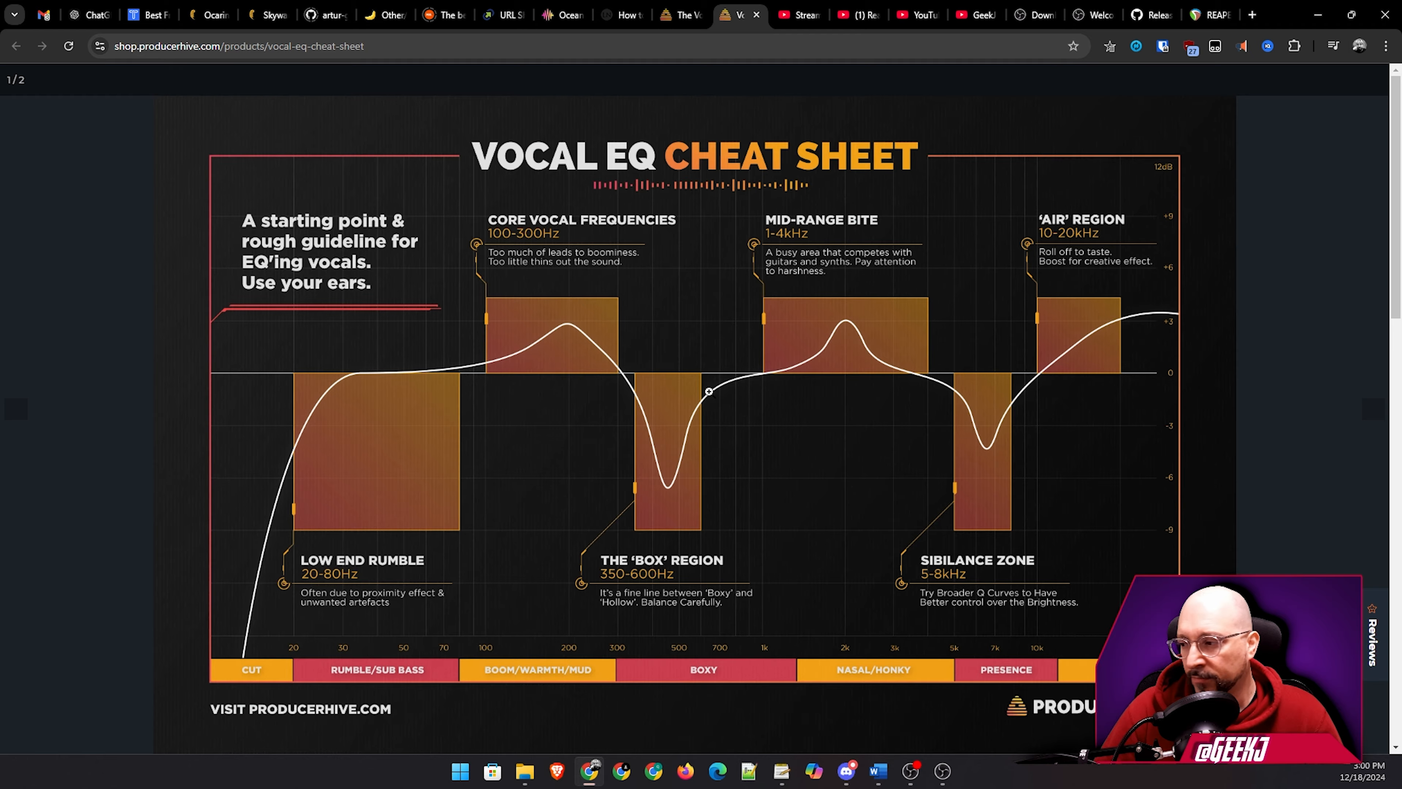
left_click(917, 778)
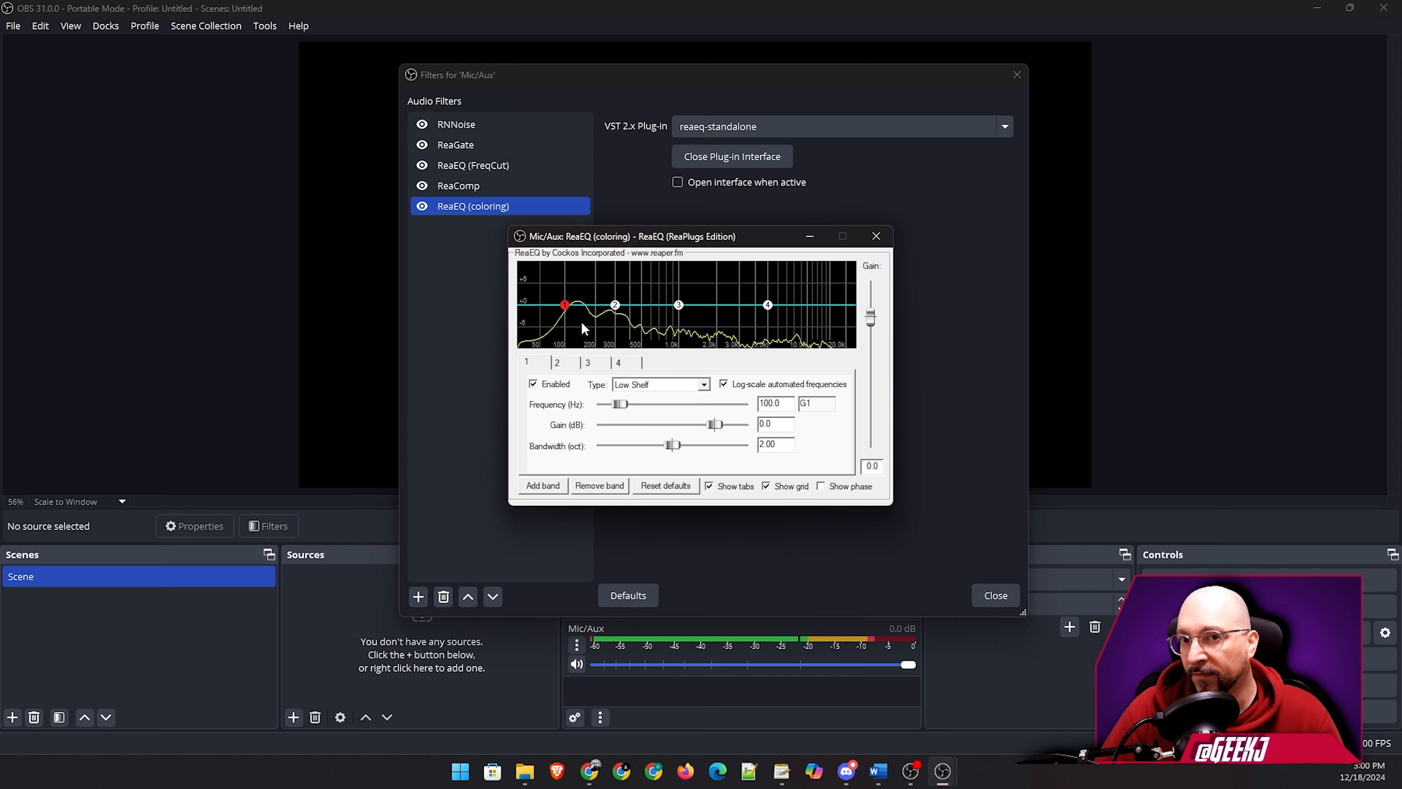
left_click(589, 771)
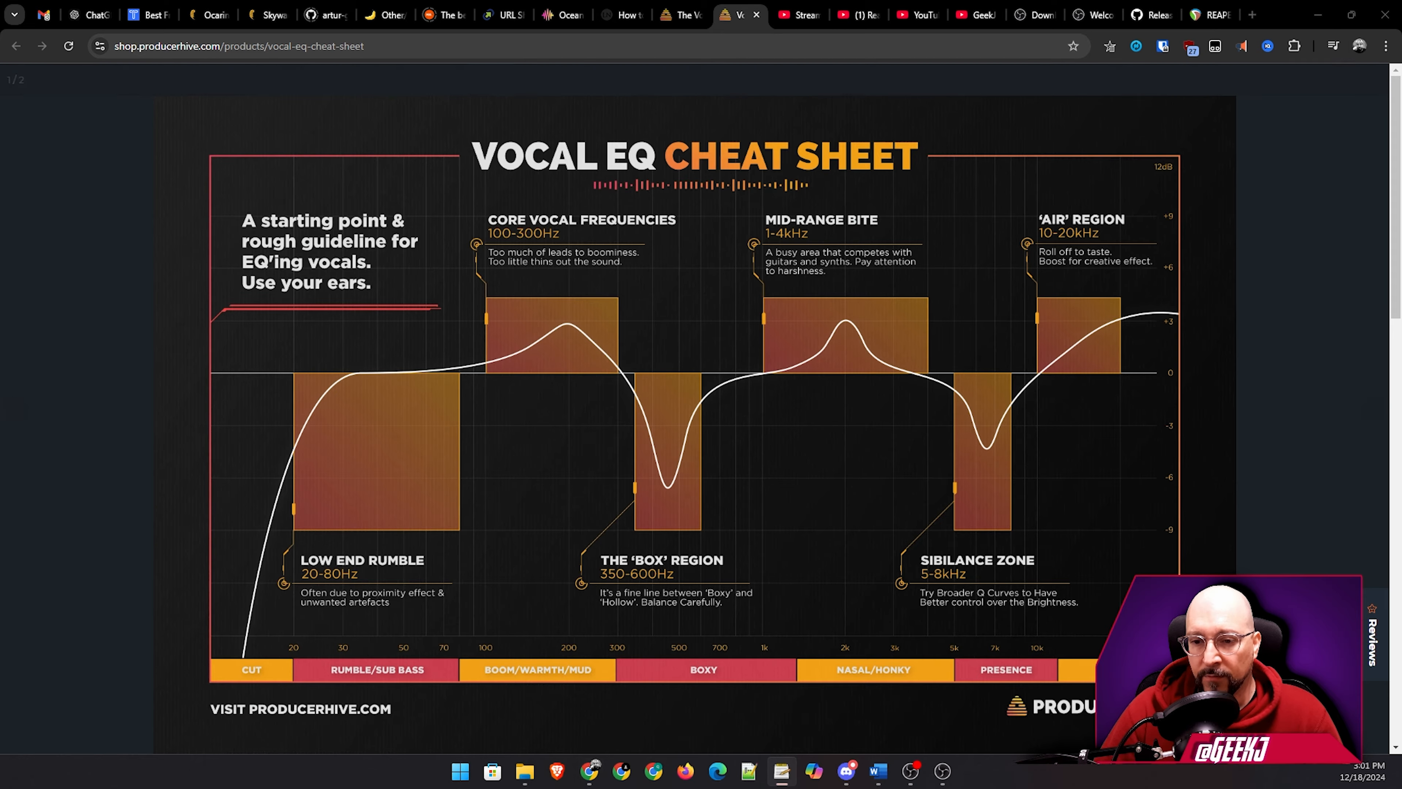
left_click(1318, 15)
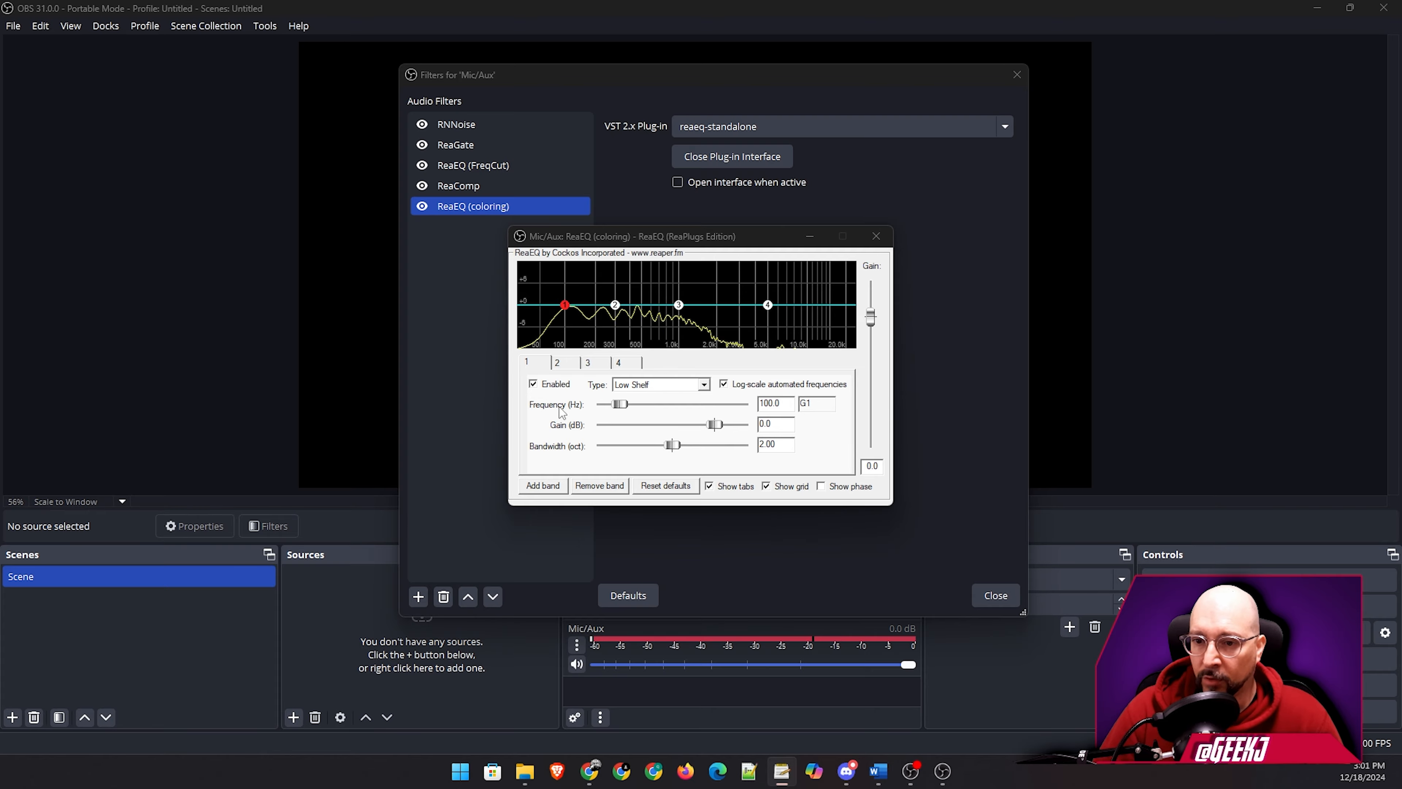
Set EQ band 1 to type Band at 150 Hz with a 3.0 dB gain and a bandwidth of about 0.76 octaves.
left_click(679, 389)
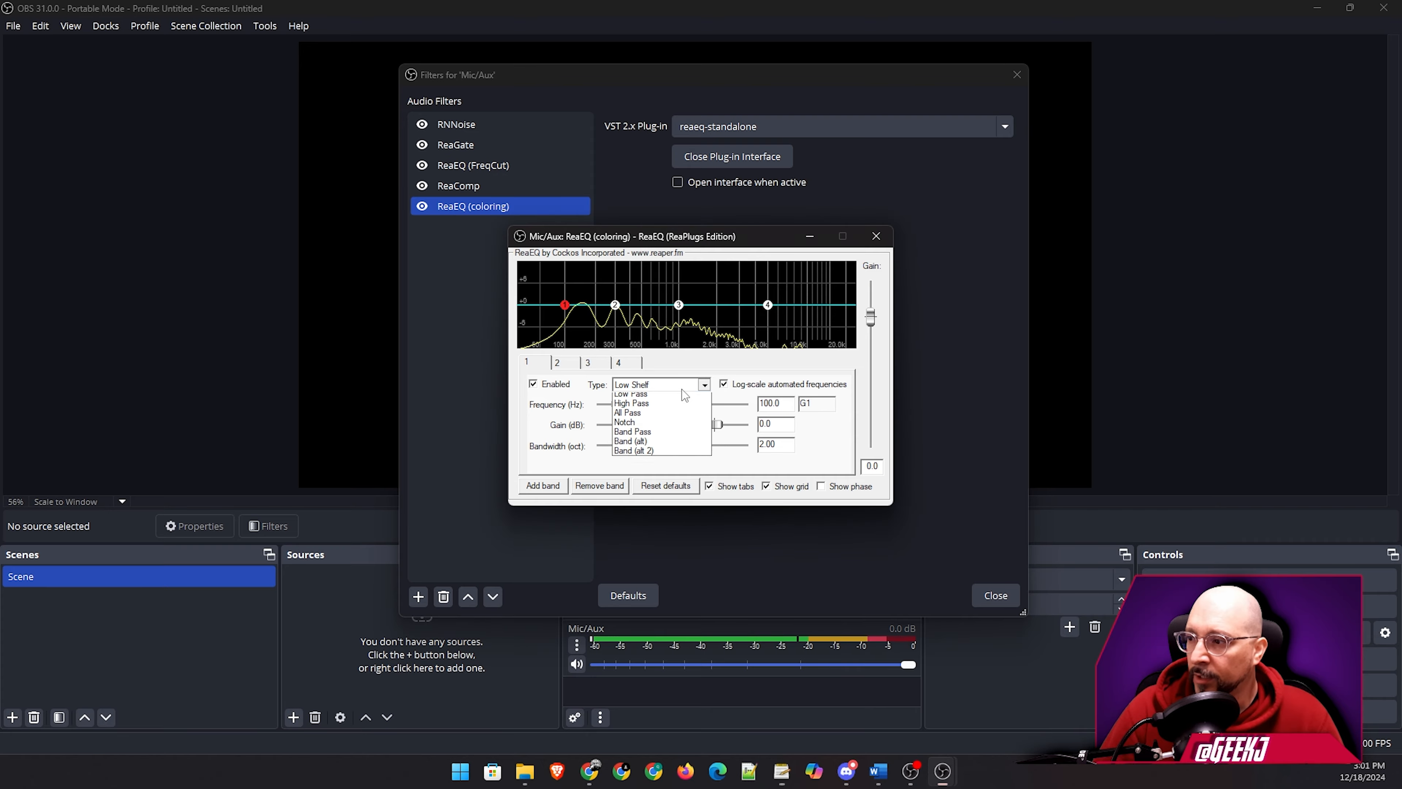
left_click(640, 426)
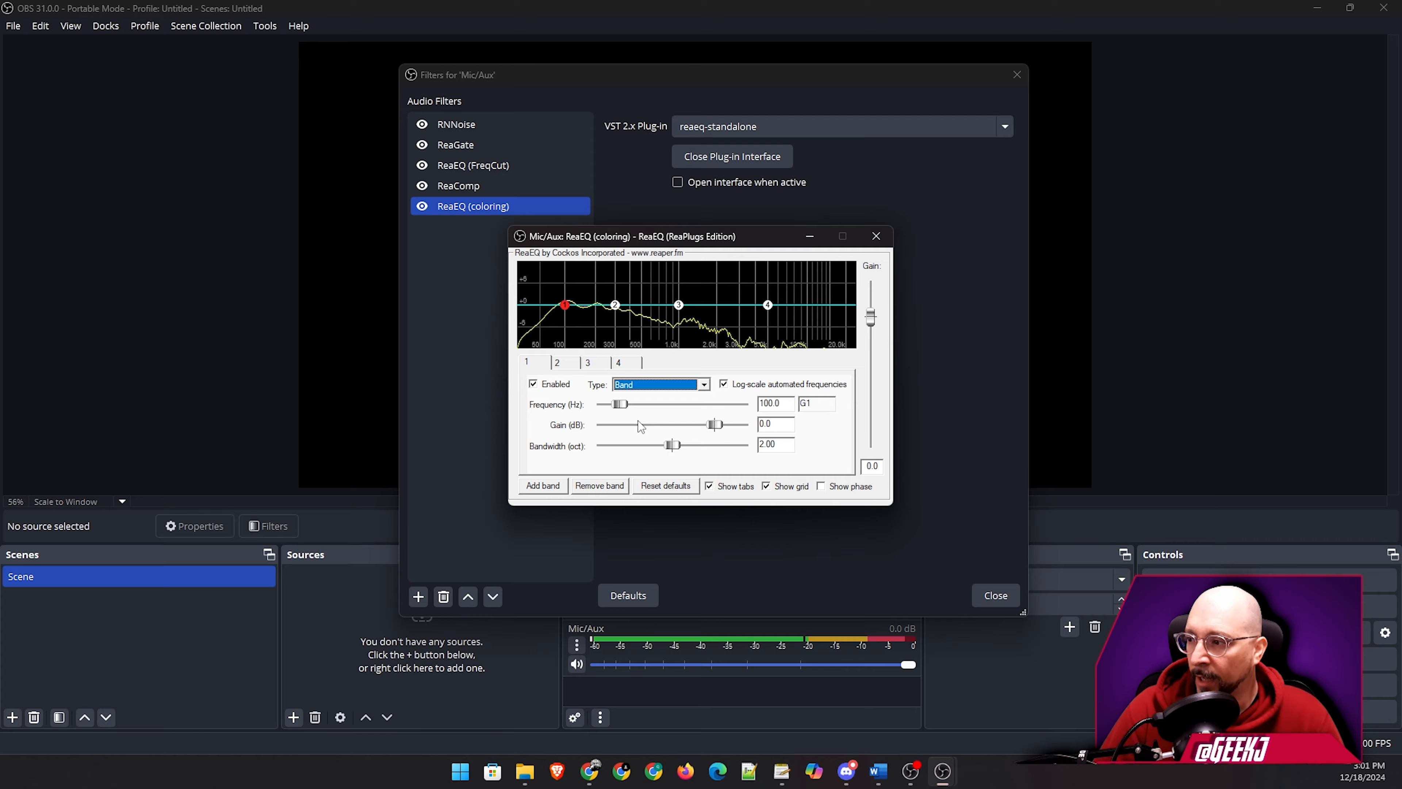
left_click(776, 404)
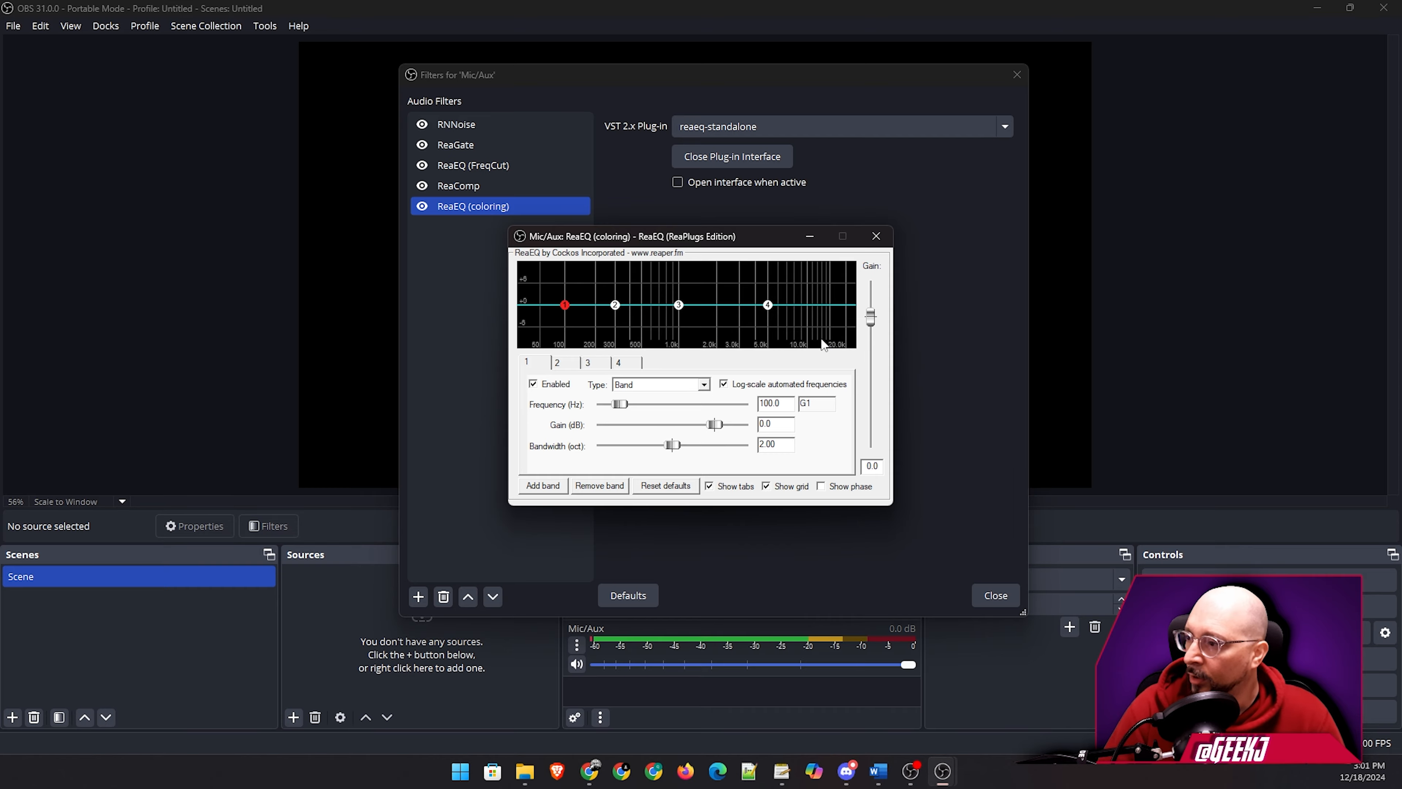
key("BackSpace")
type("5")
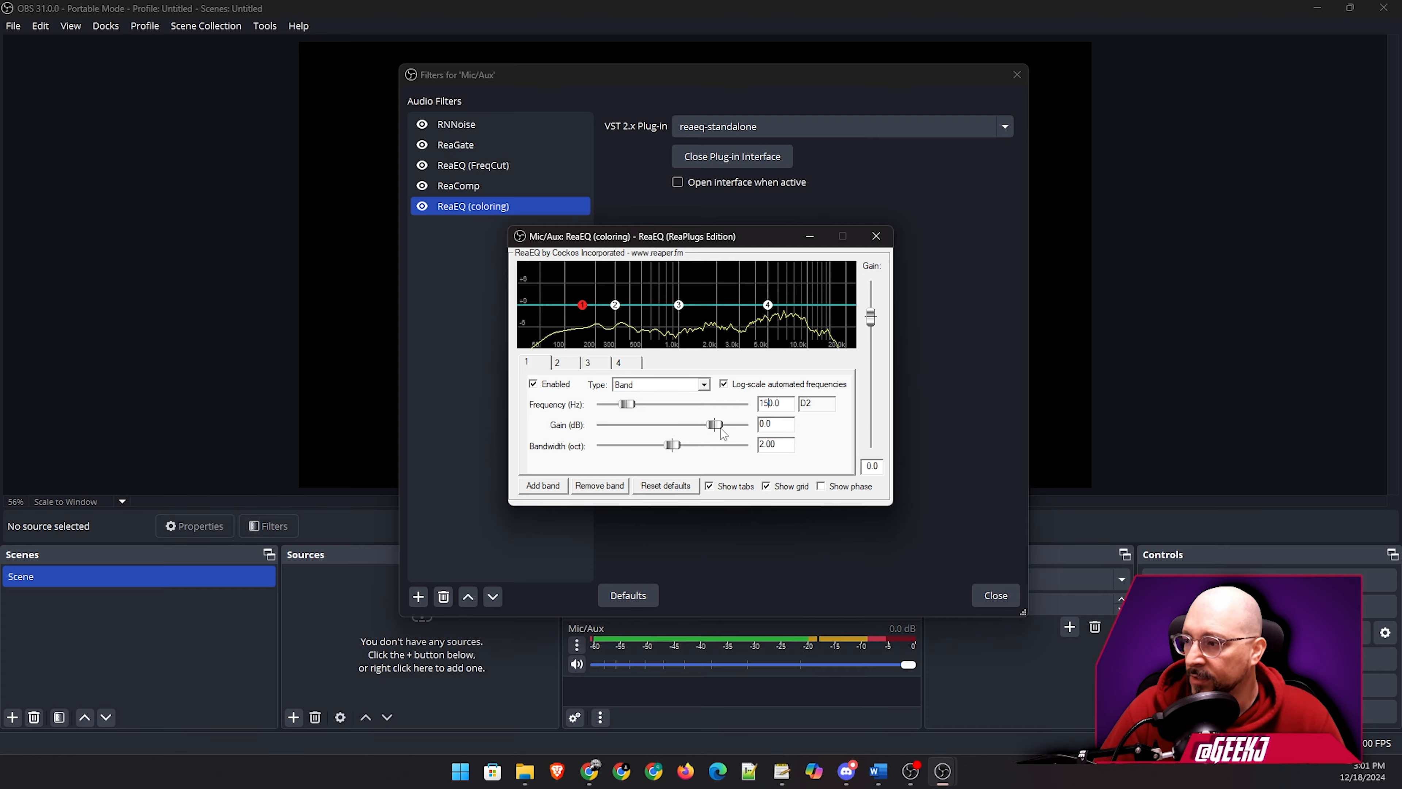
left_click_drag(721, 430, 734, 433)
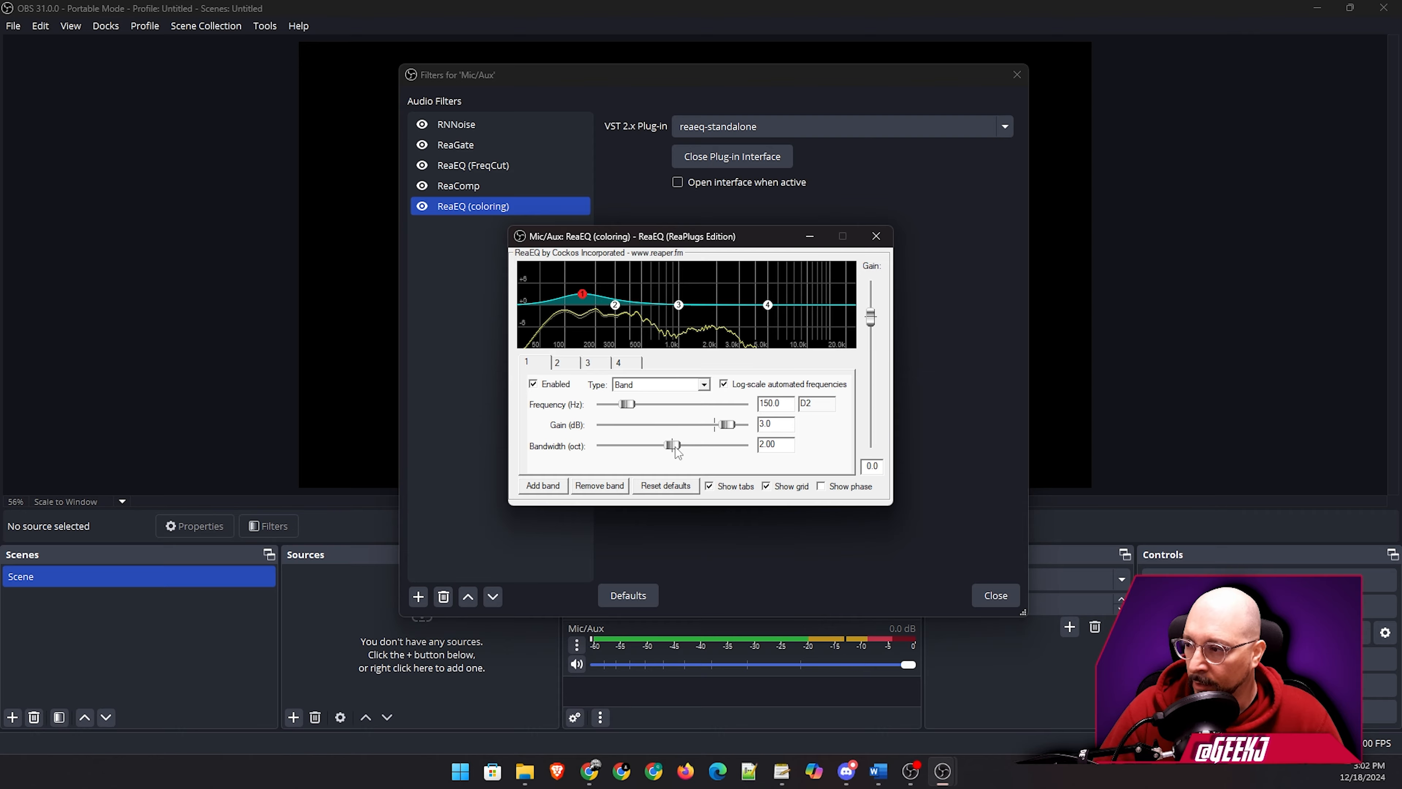
left_click_drag(672, 447, 634, 450)
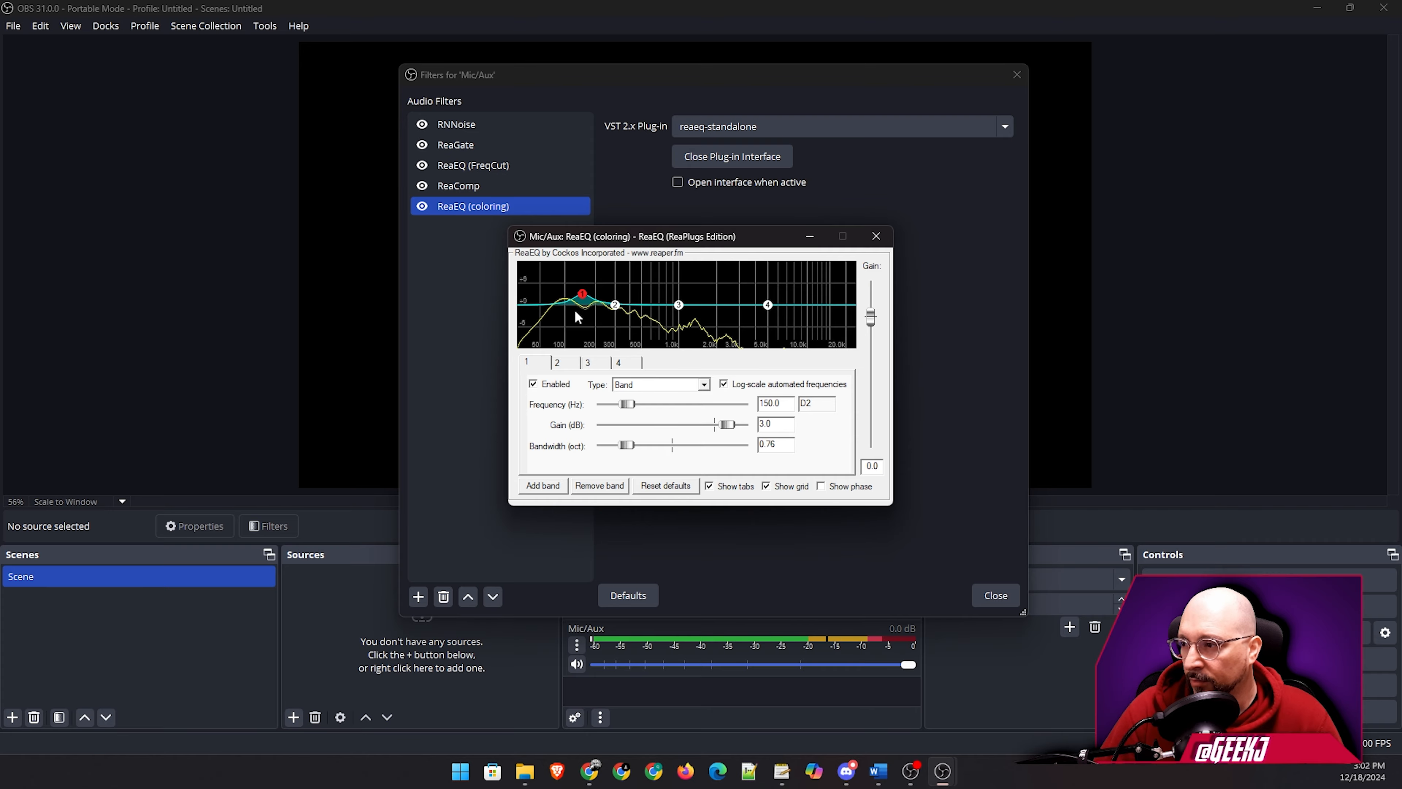
Check the cheat sheet's box region and set EQ band 2 to 488 Hz, -3.0 dB gain and a bandwidth of about 0.55 octaves.
left_click(595, 773)
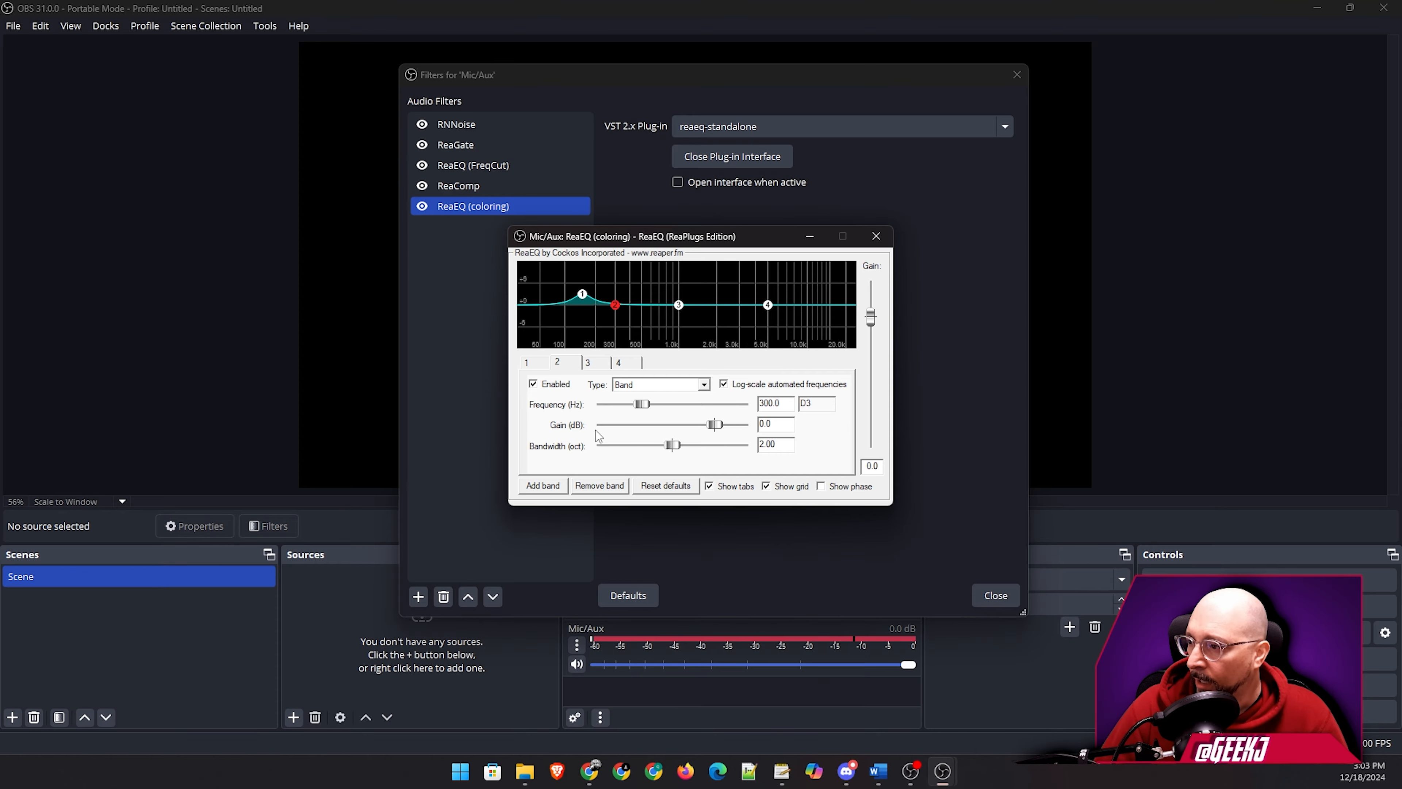
double_click(787, 405)
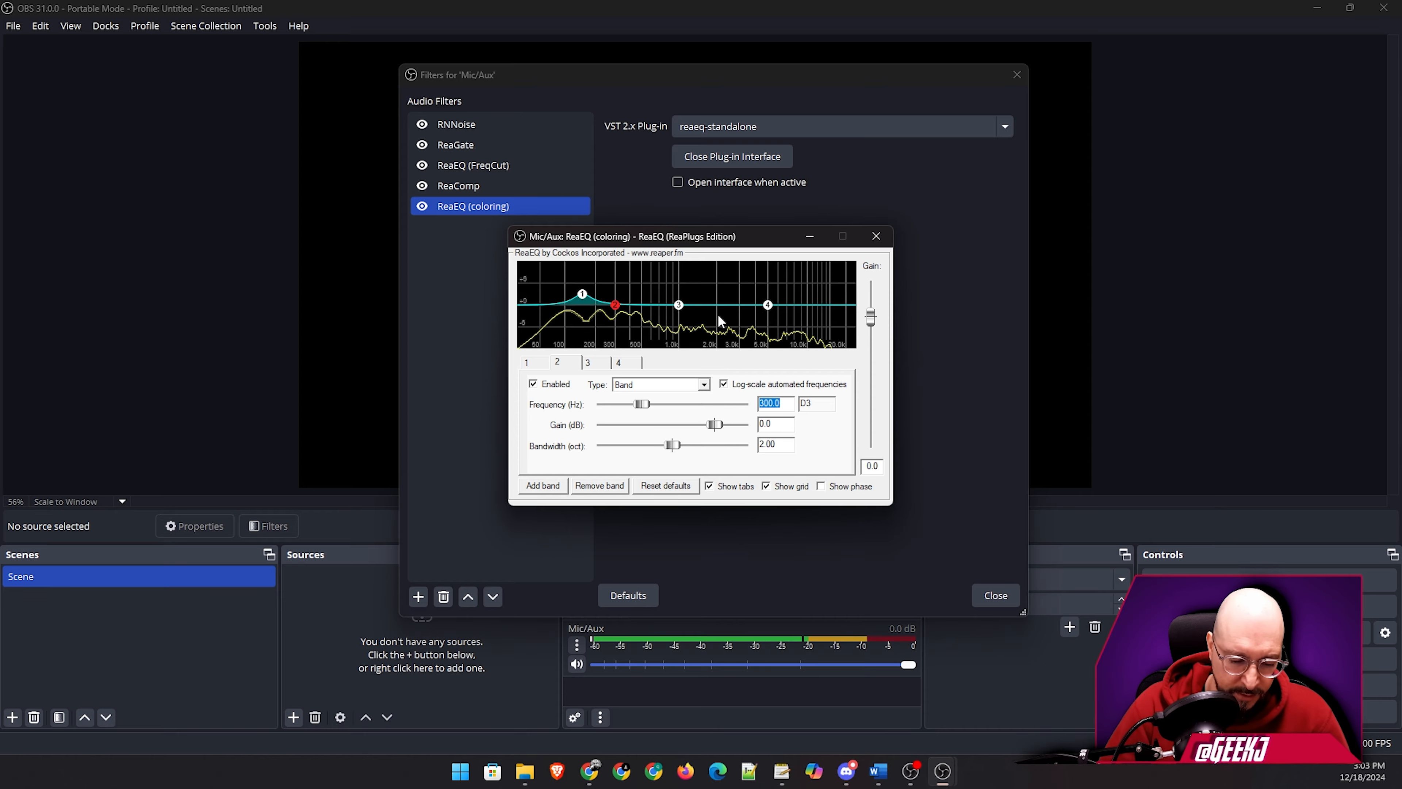
type("488")
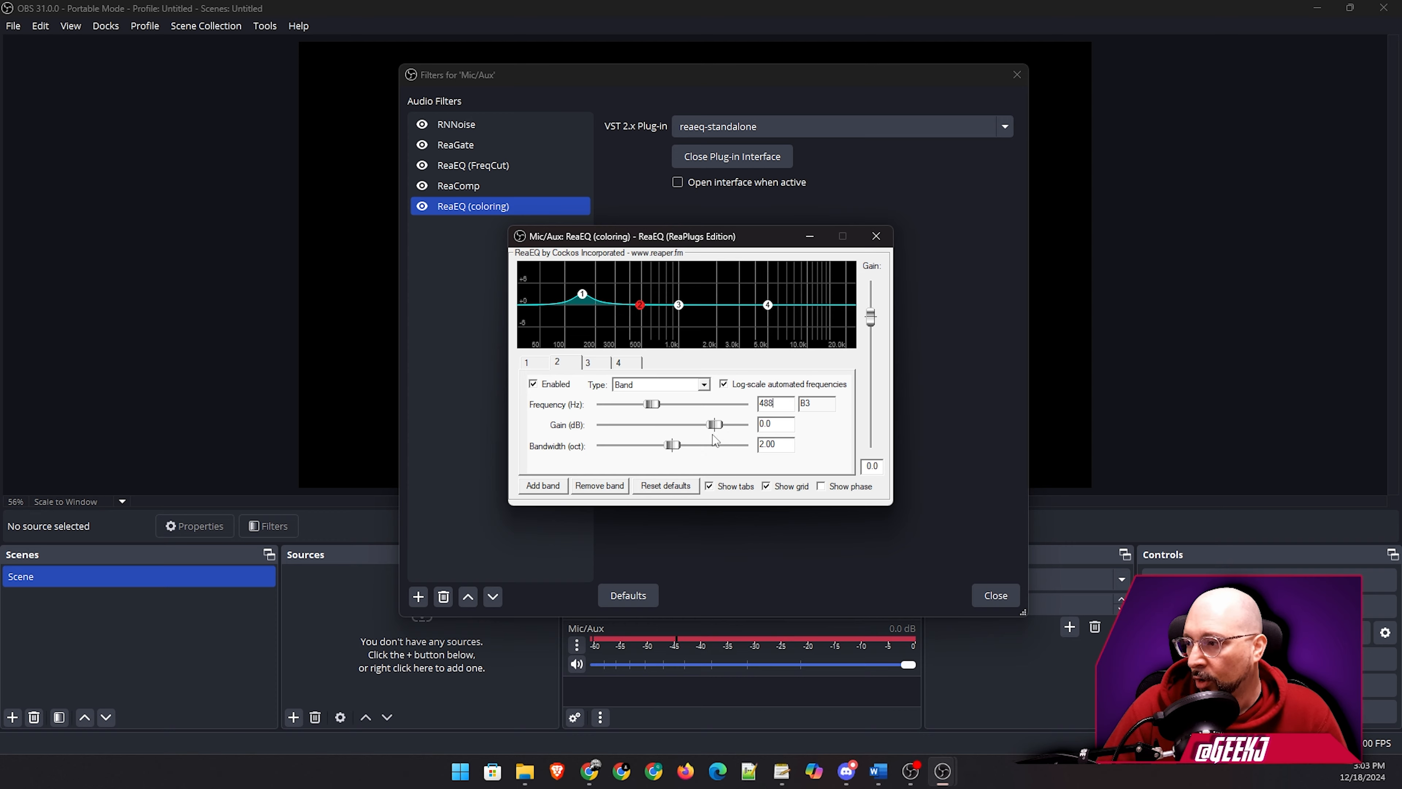
left_click_drag(718, 432, 690, 431)
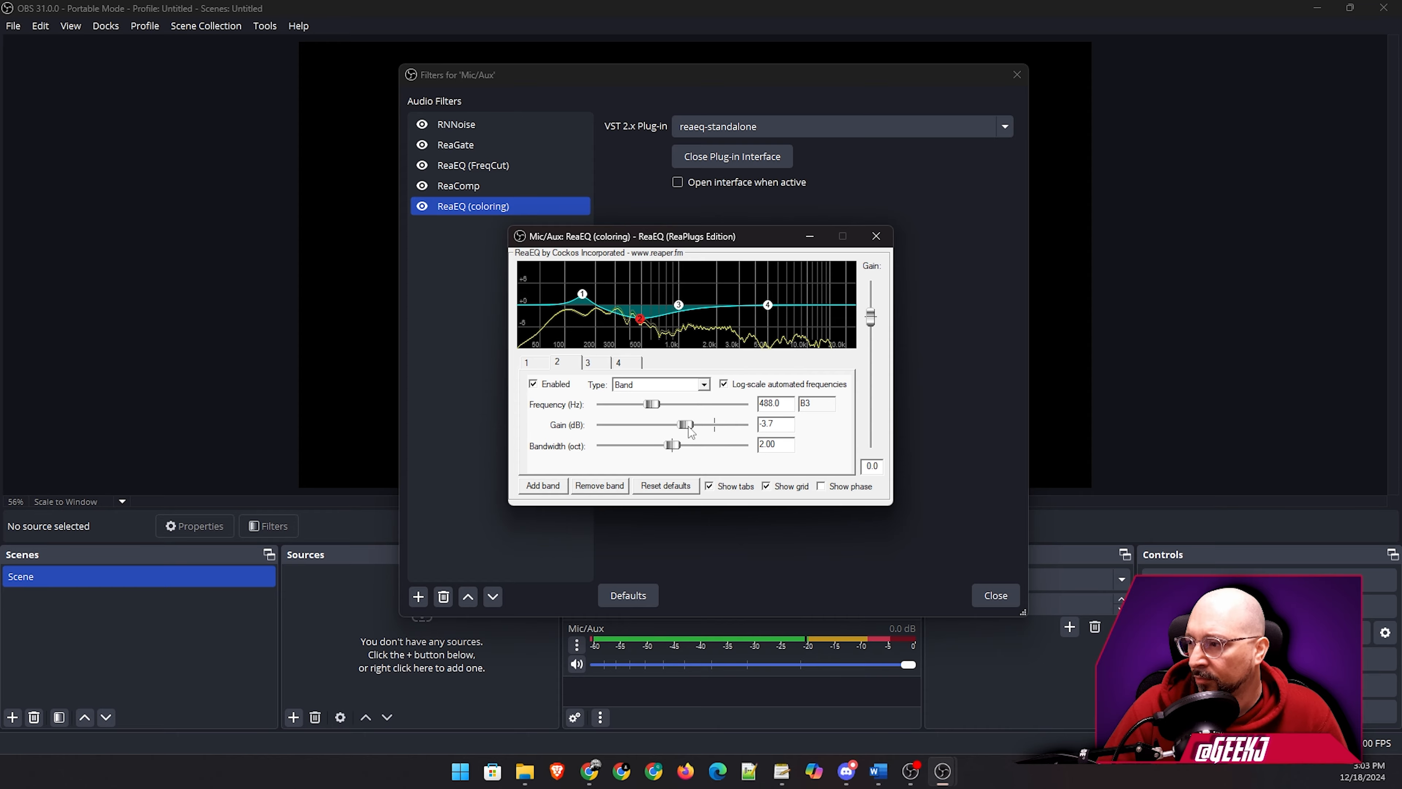
left_click(782, 427)
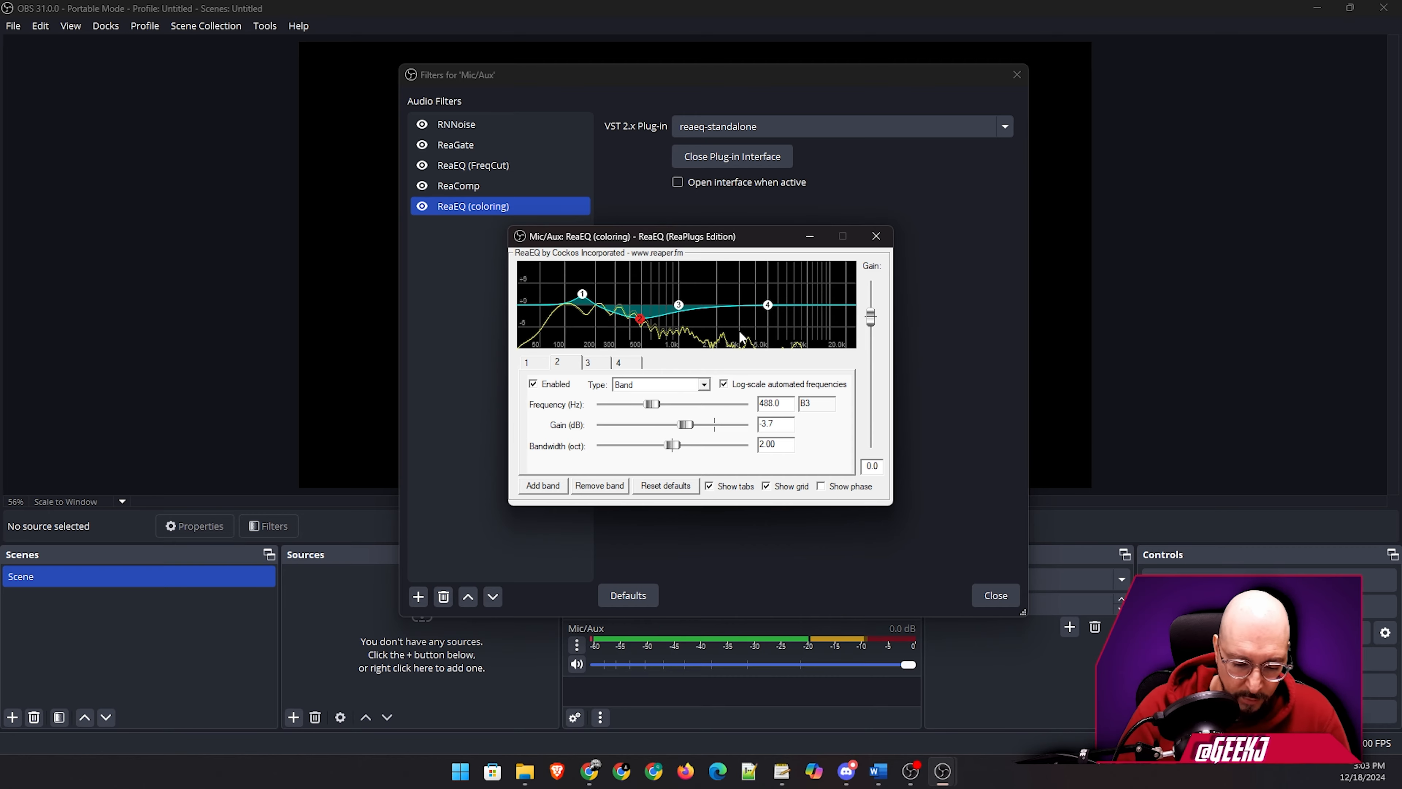
key("BackSpace")
type("0")
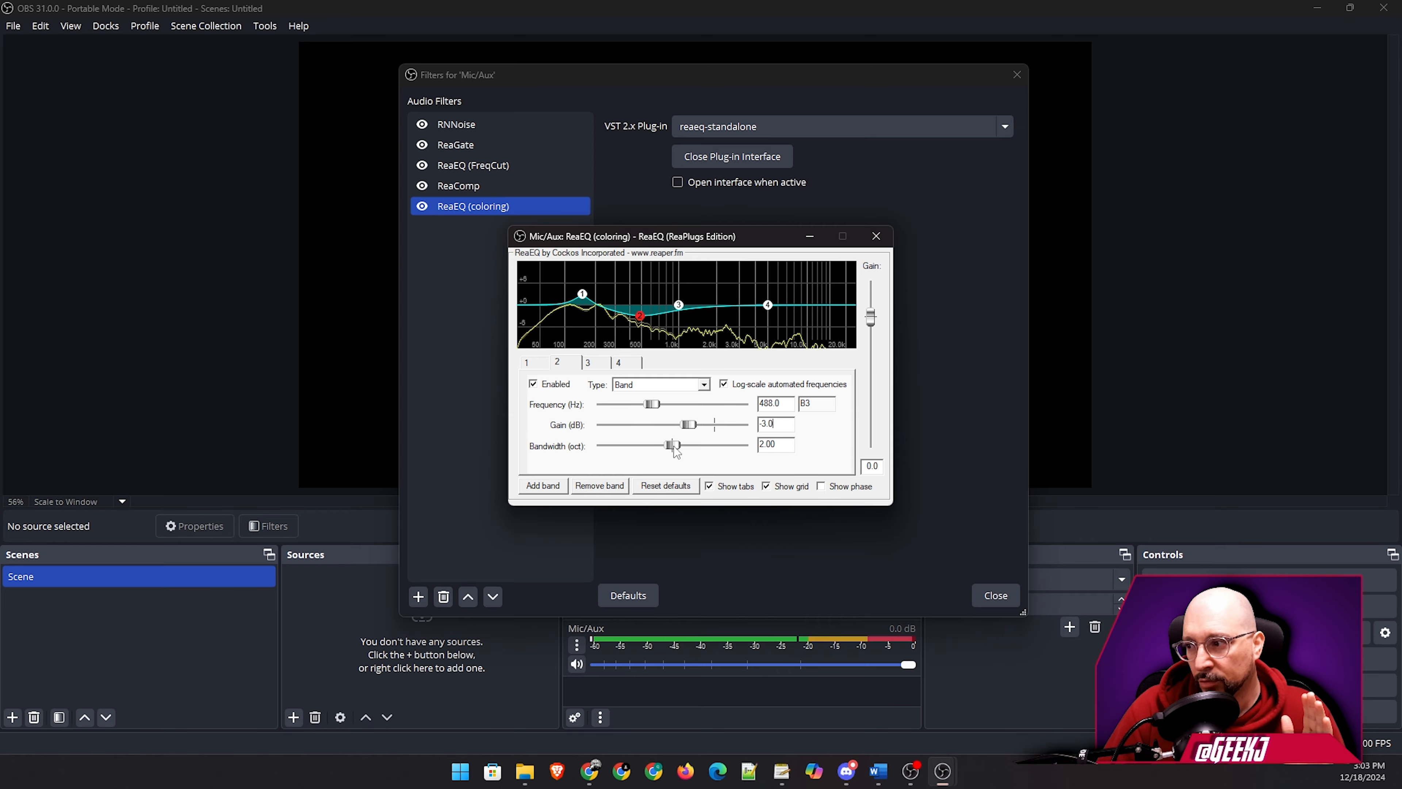
left_click_drag(674, 448, 620, 442)
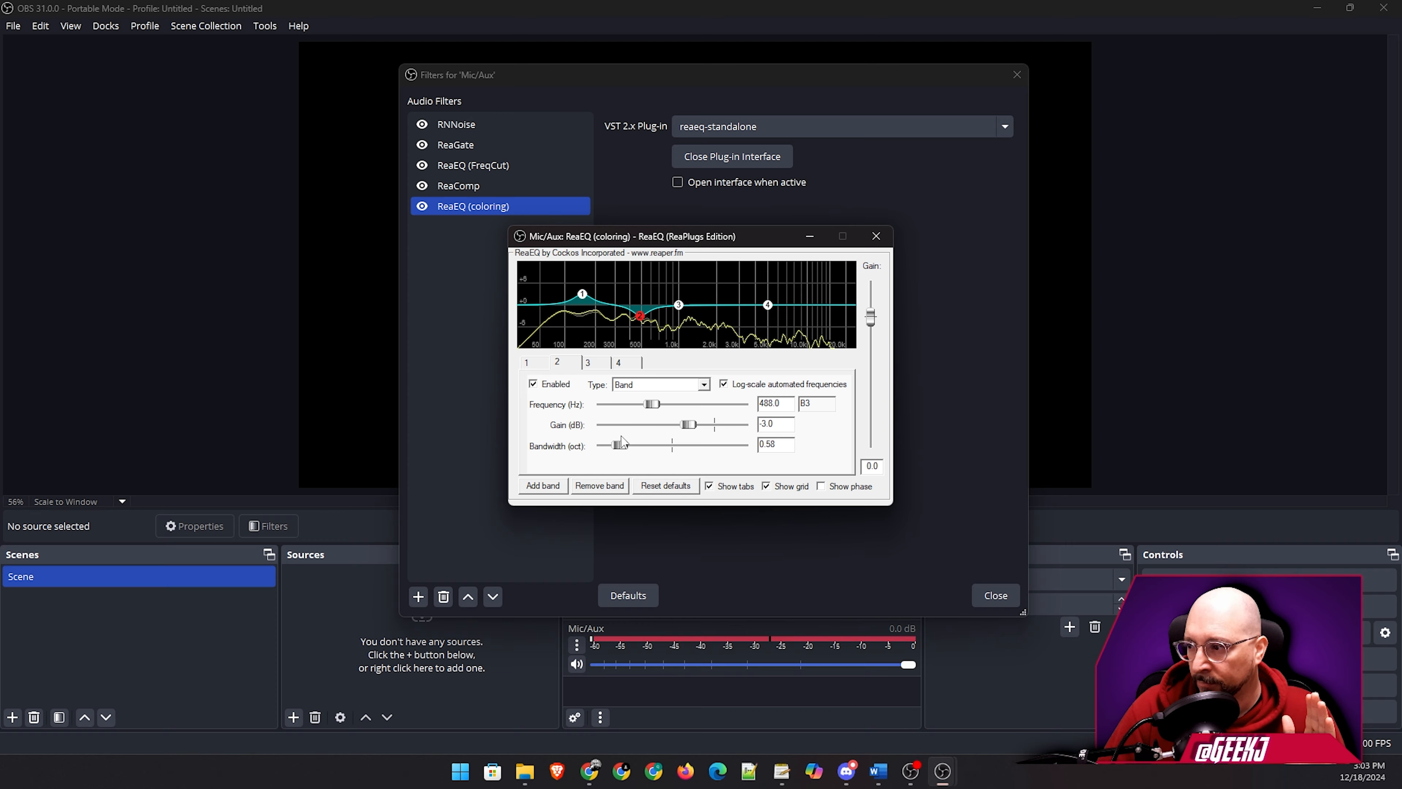
Check the cheat sheet again and set EQ band 3 to 1500 Hz, -1.5 dB gain and a bandwidth of 1.00 octave.
mouse_move(630, 783)
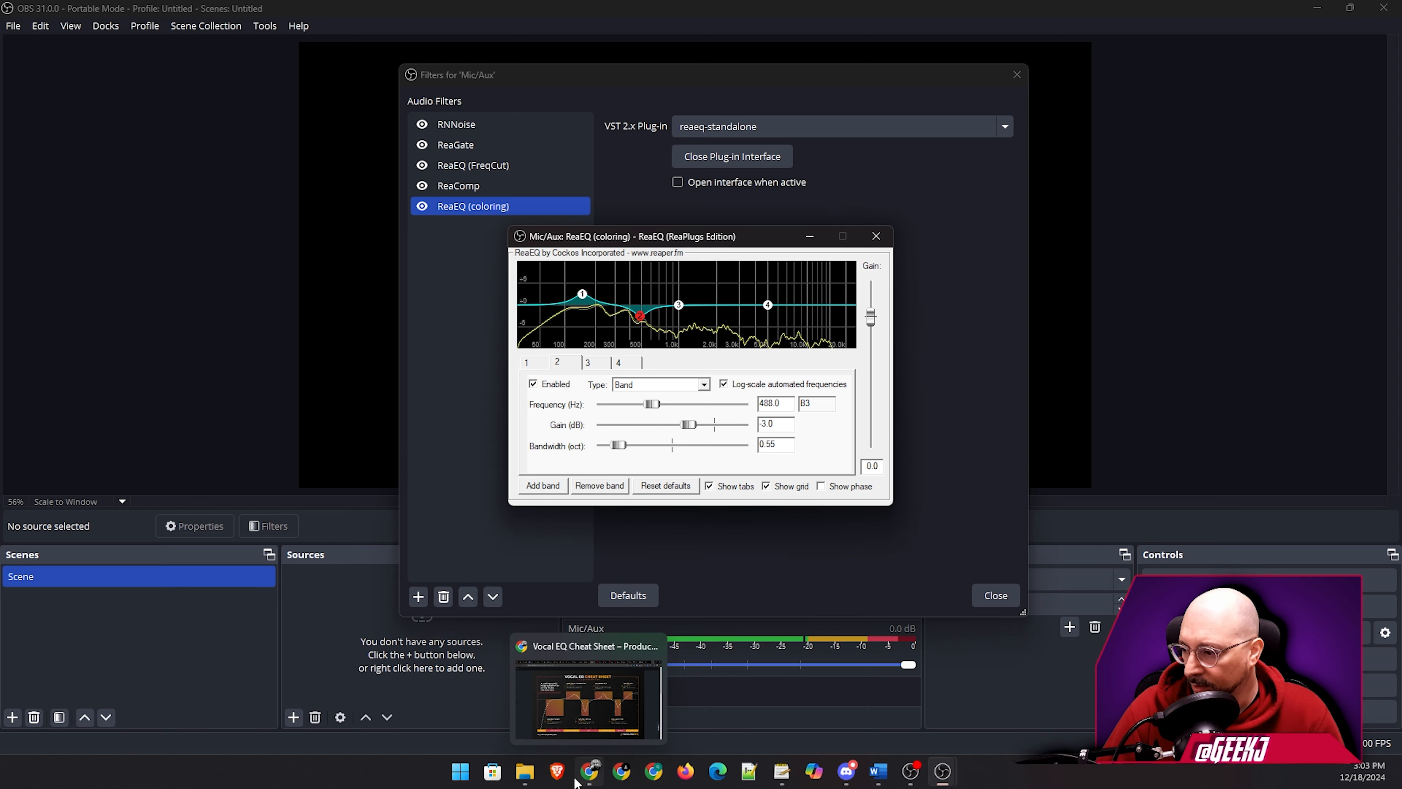
left_click(589, 773)
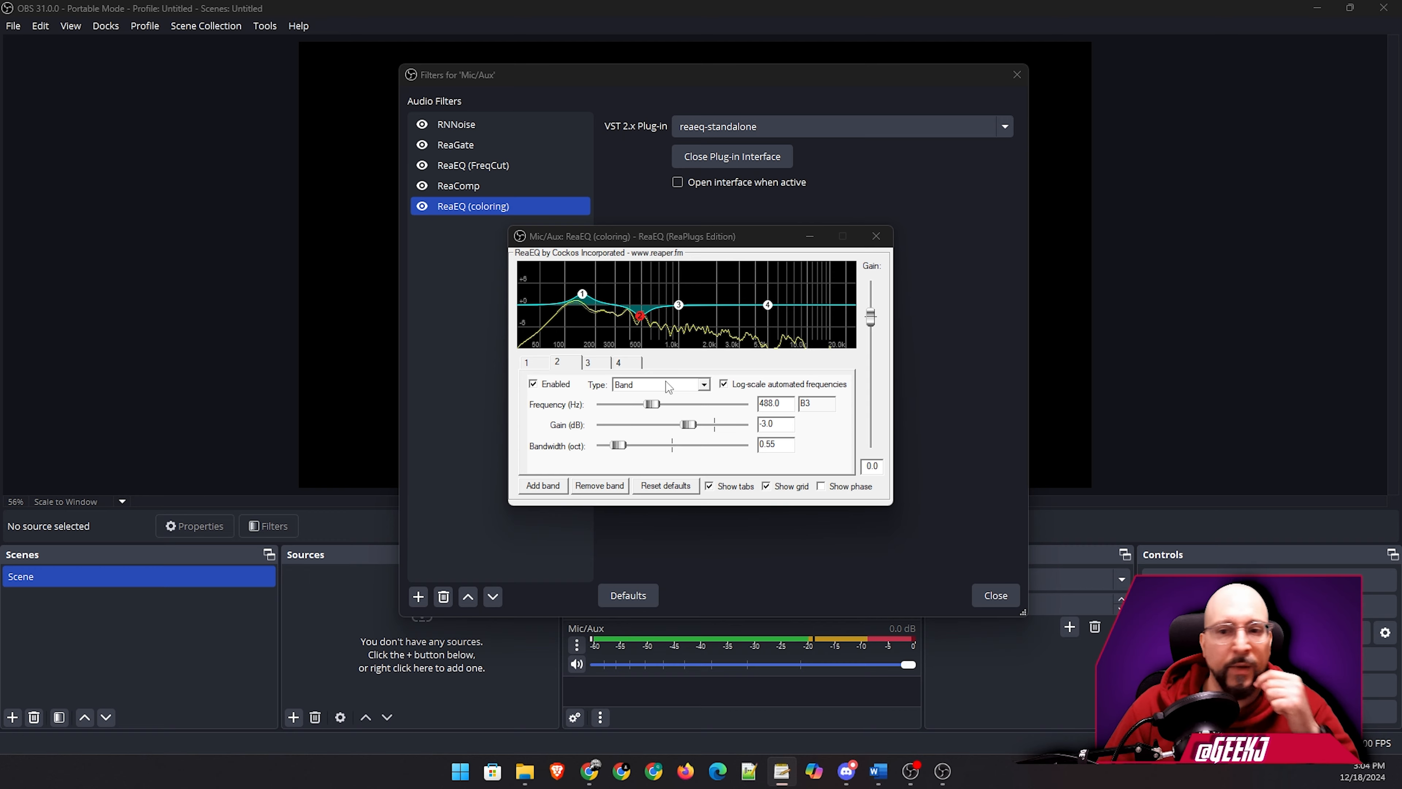
left_click(596, 363)
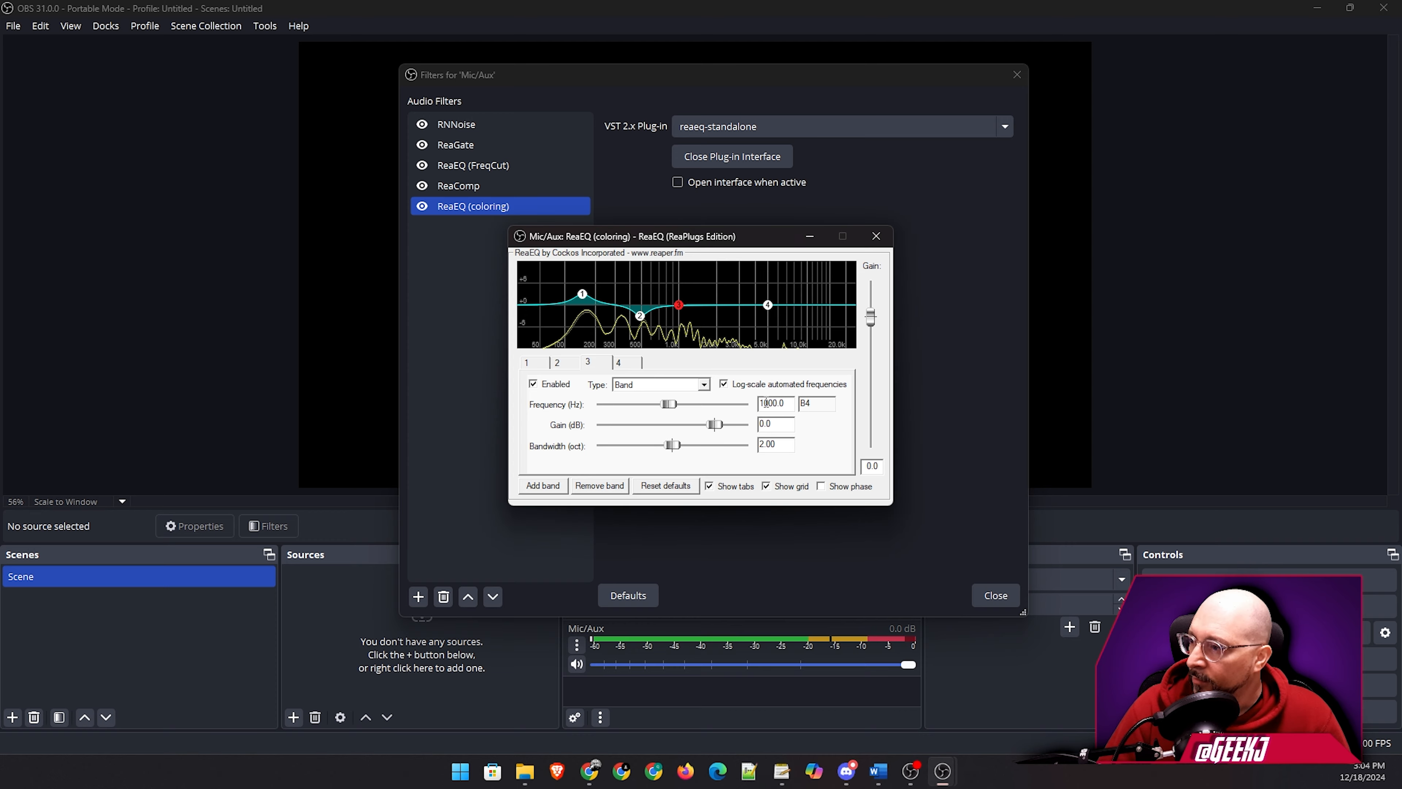
key("BackSpace")
type("5")
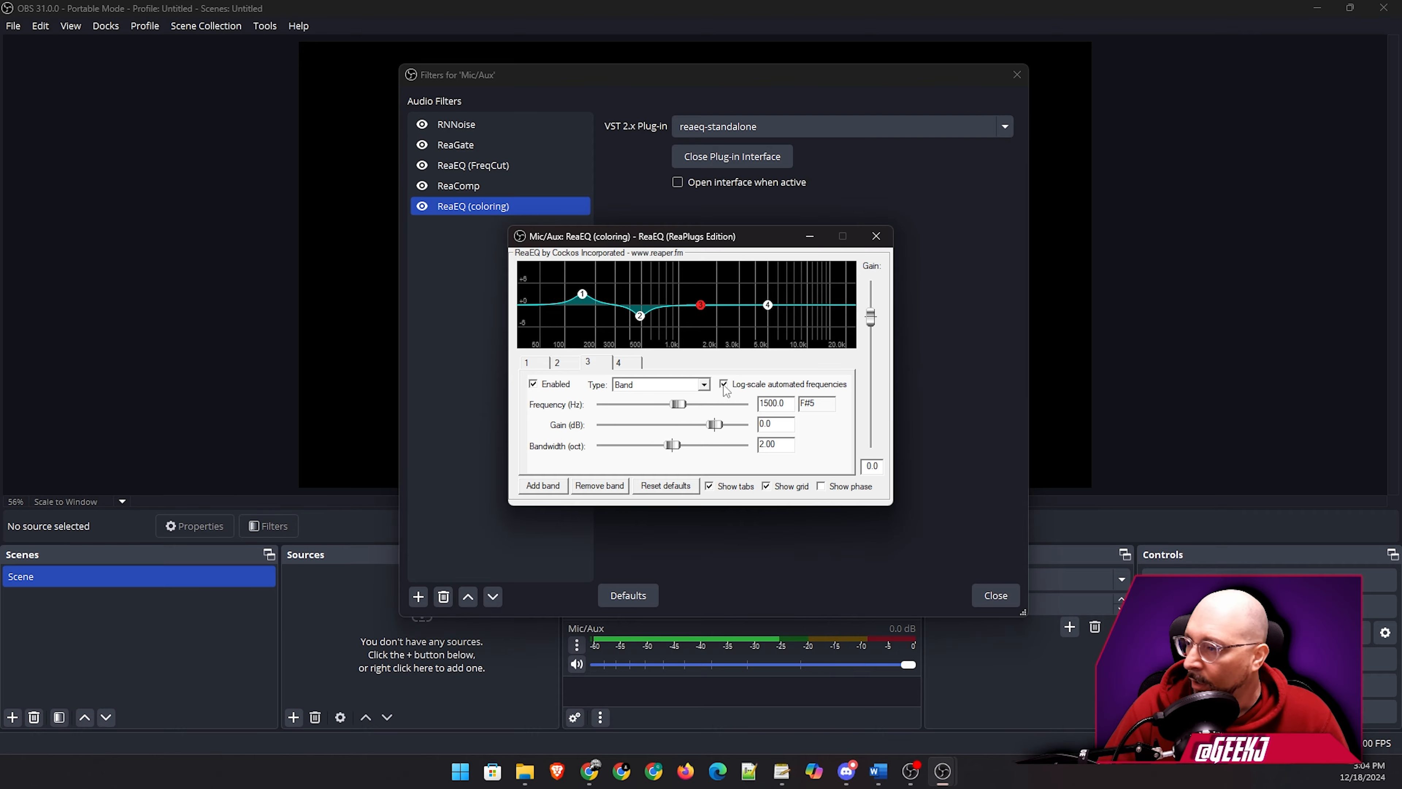
left_click_drag(716, 426, 647, 450)
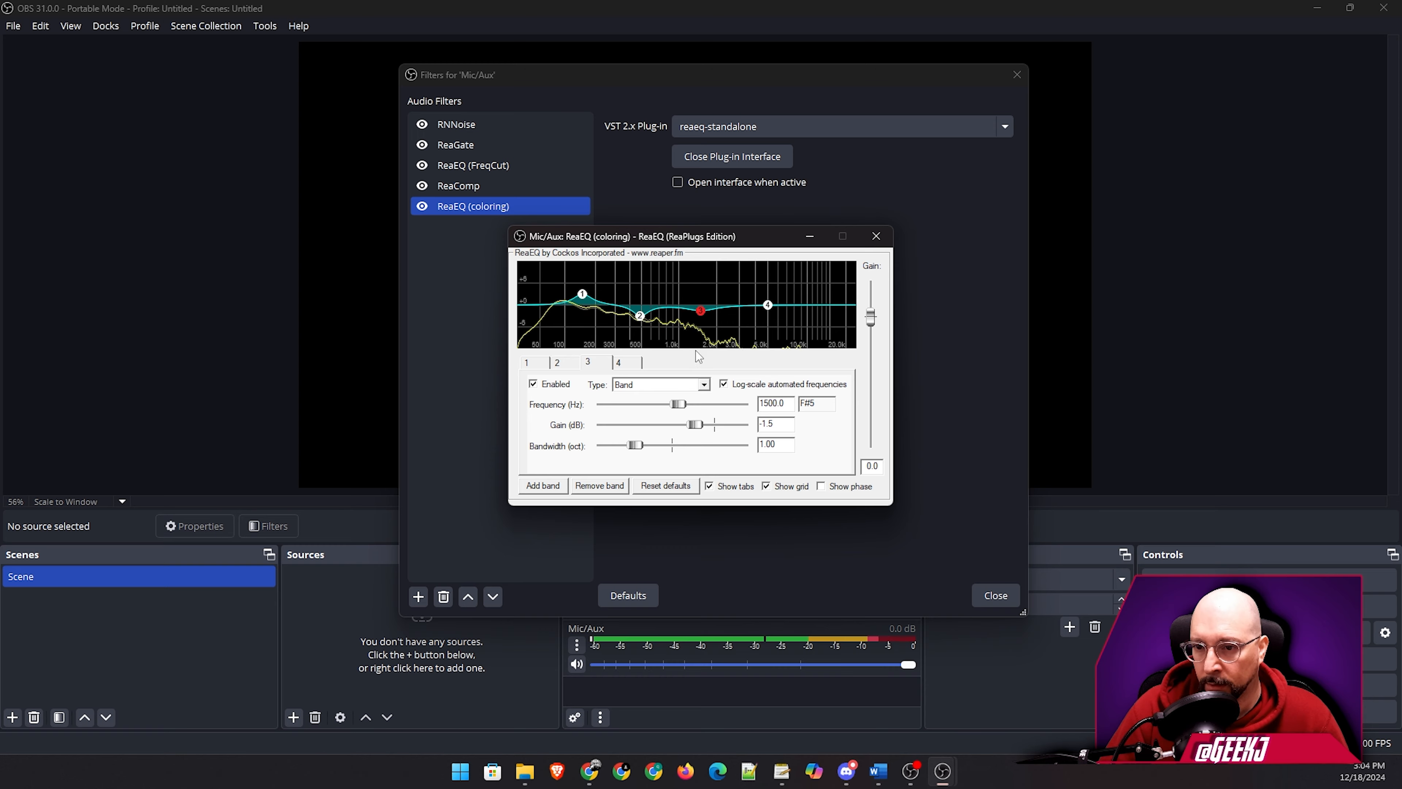
Consult the cheat sheet and set EQ band 4 to type Band at about 4341.7 Hz, -4.6 dB gain and about 0.37 octaves bandwidth.
left_click(595, 777)
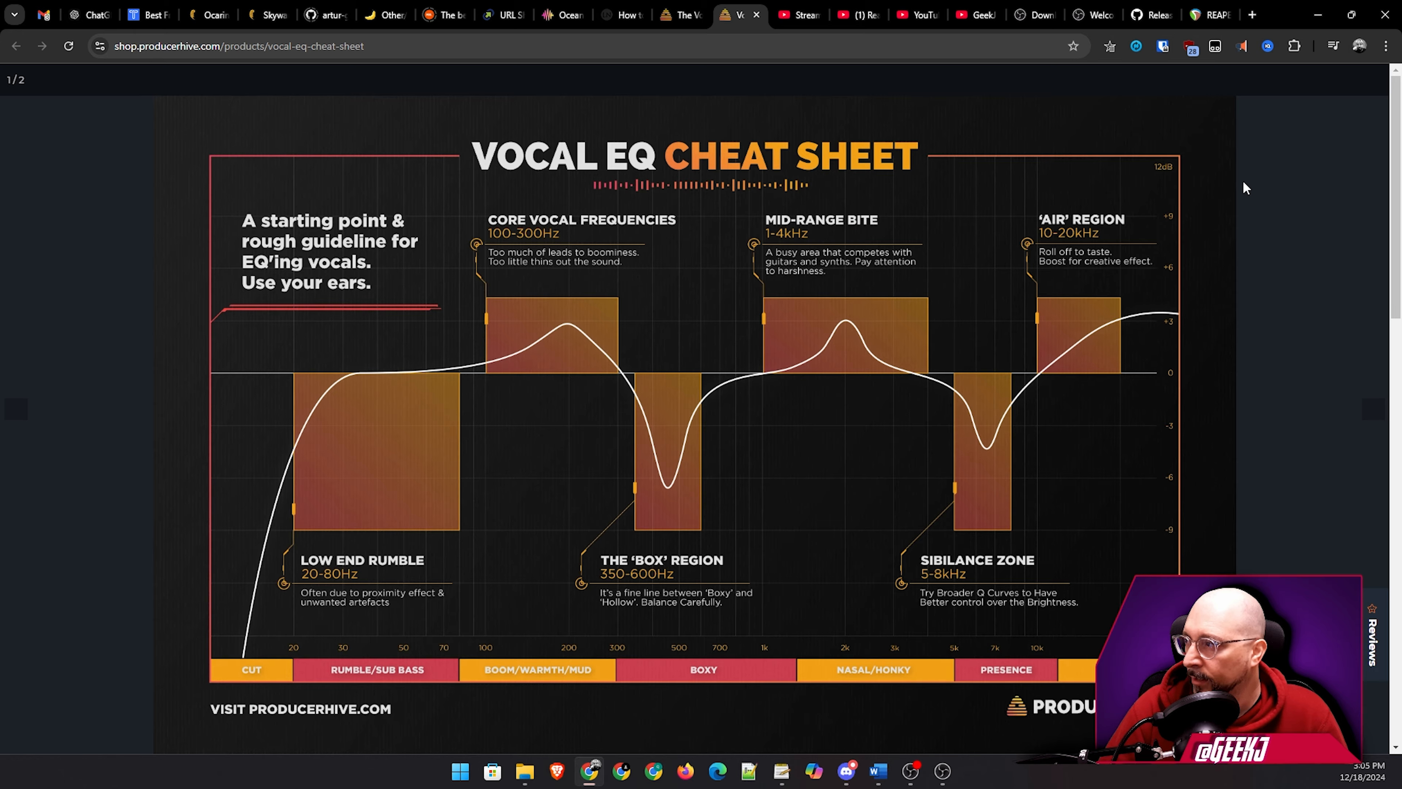
left_click(1317, 15)
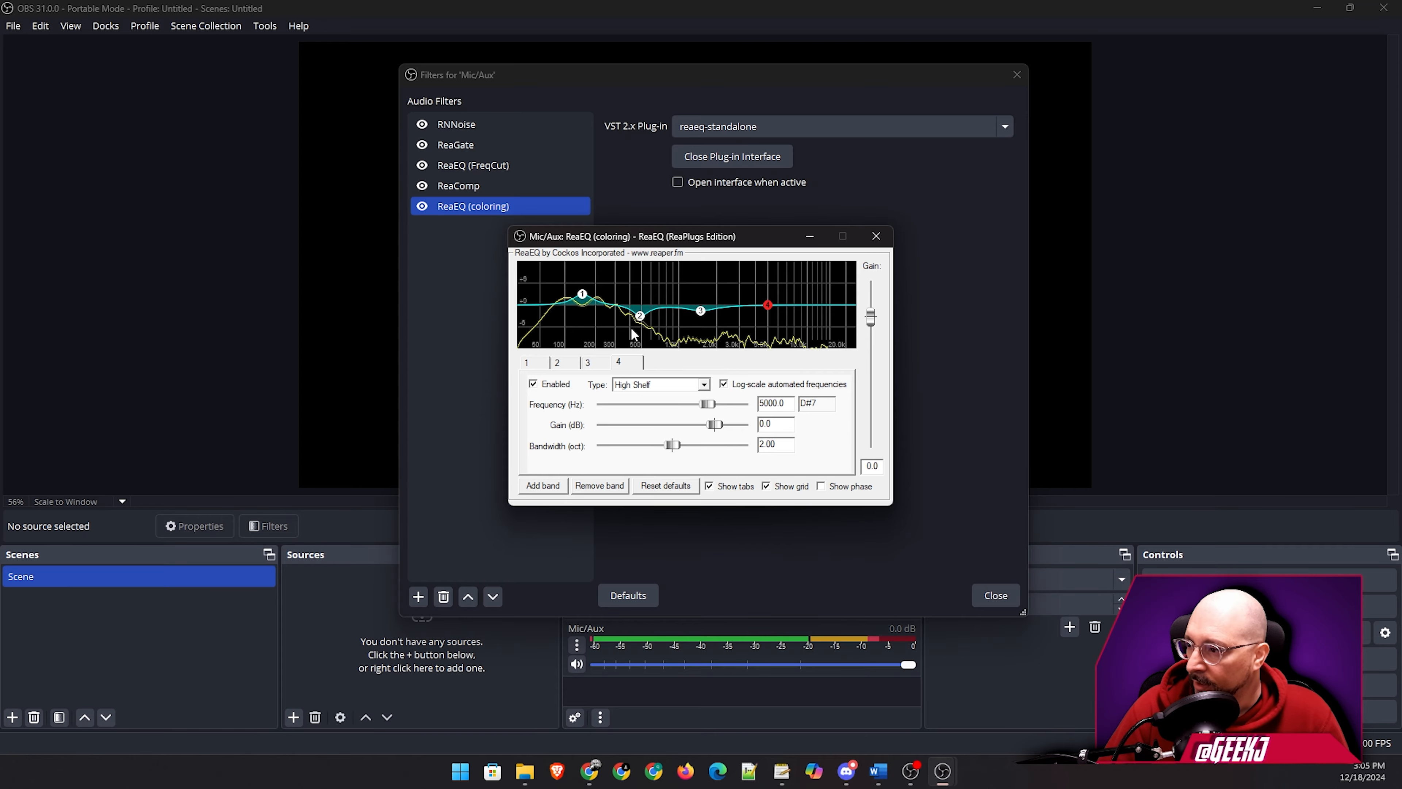
left_click(665, 384)
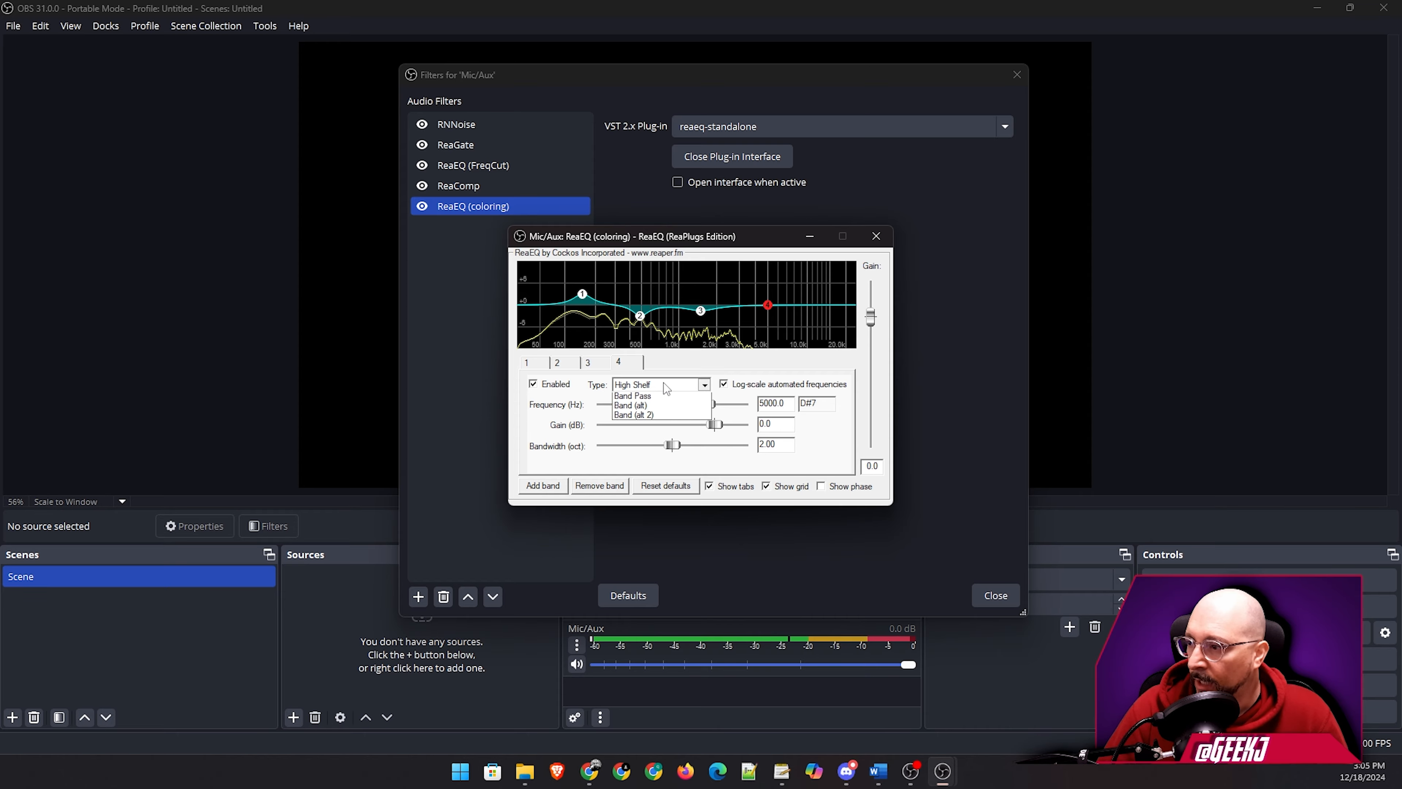
left_click(667, 418)
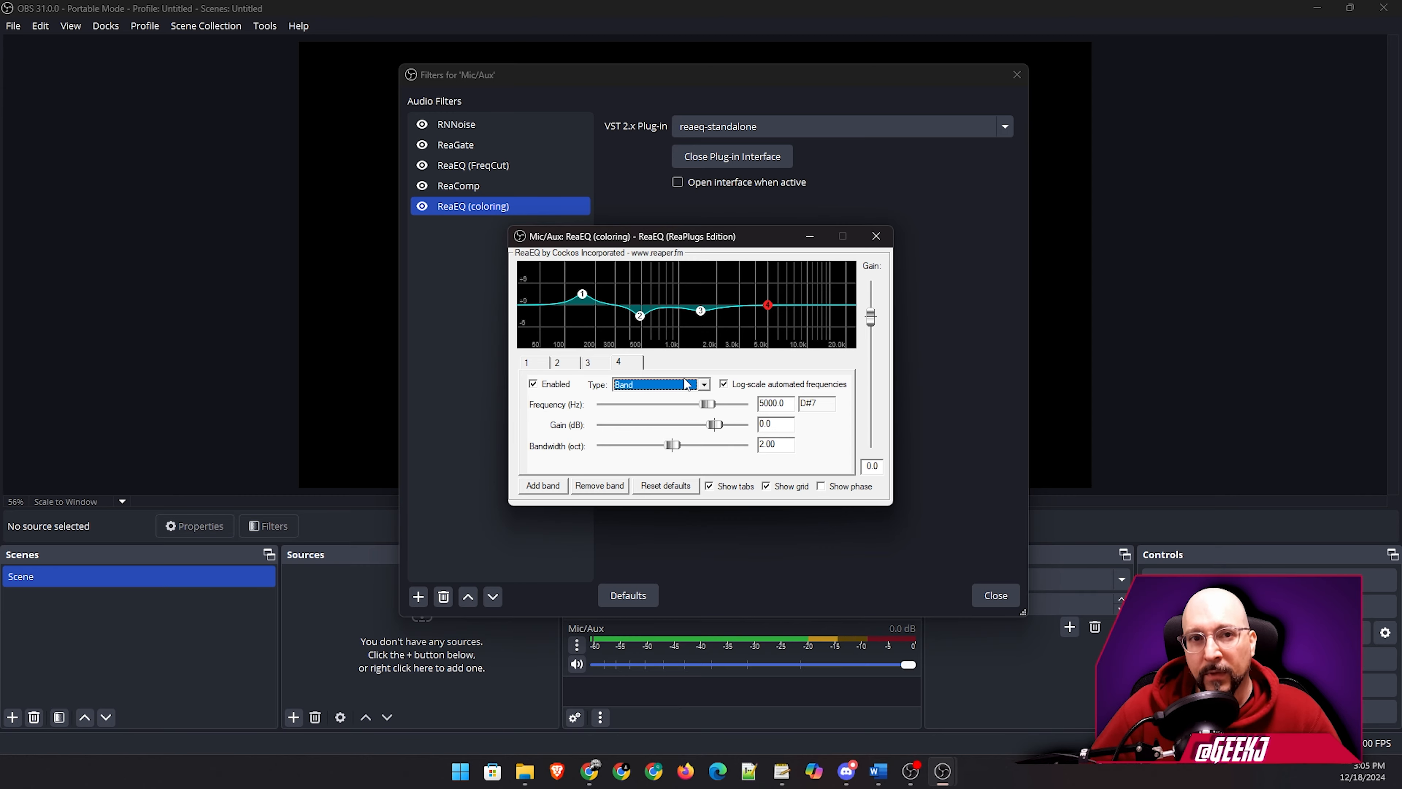
left_click_drag(709, 405, 716, 404)
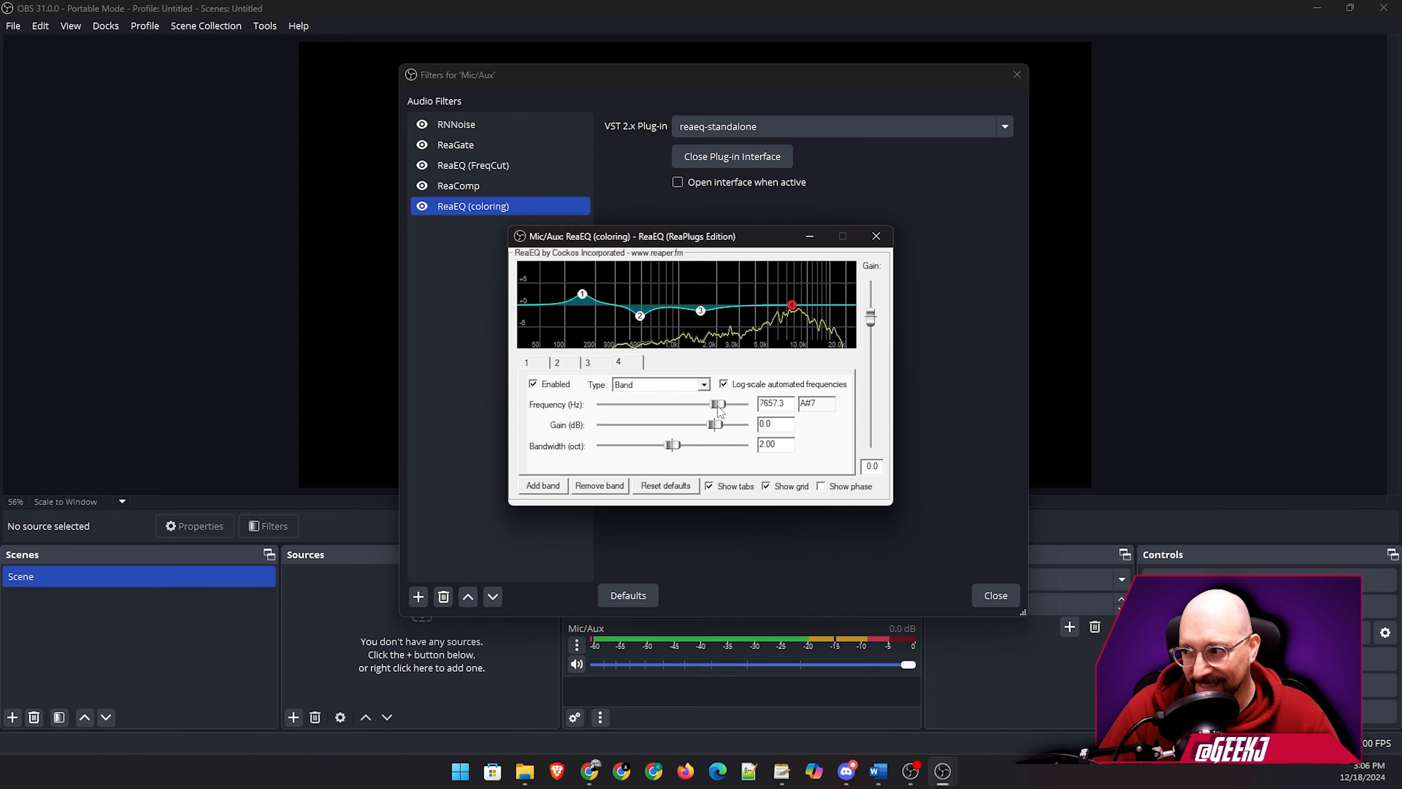
left_click_drag(718, 405, 721, 405)
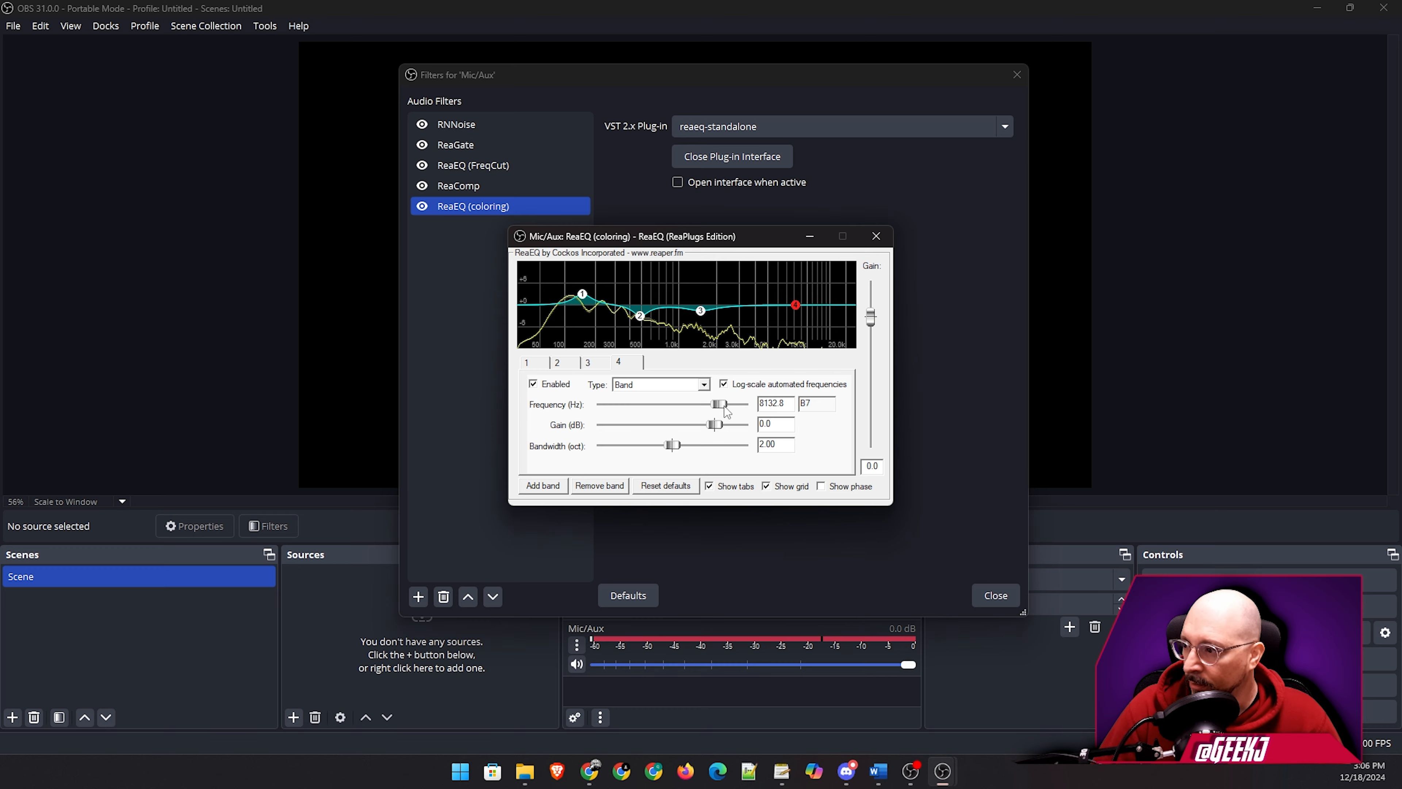
left_click_drag(721, 404, 706, 404)
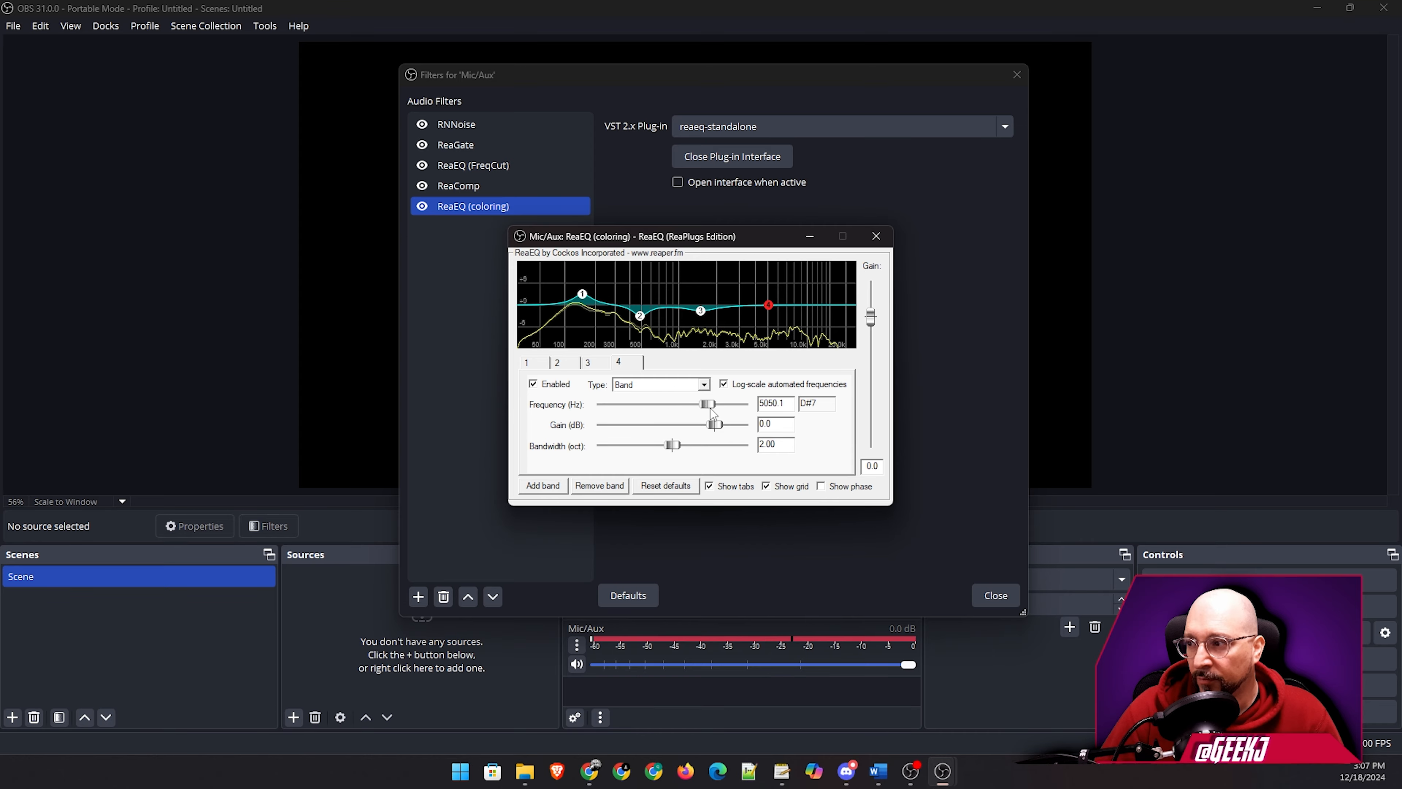
left_click_drag(706, 407, 707, 408)
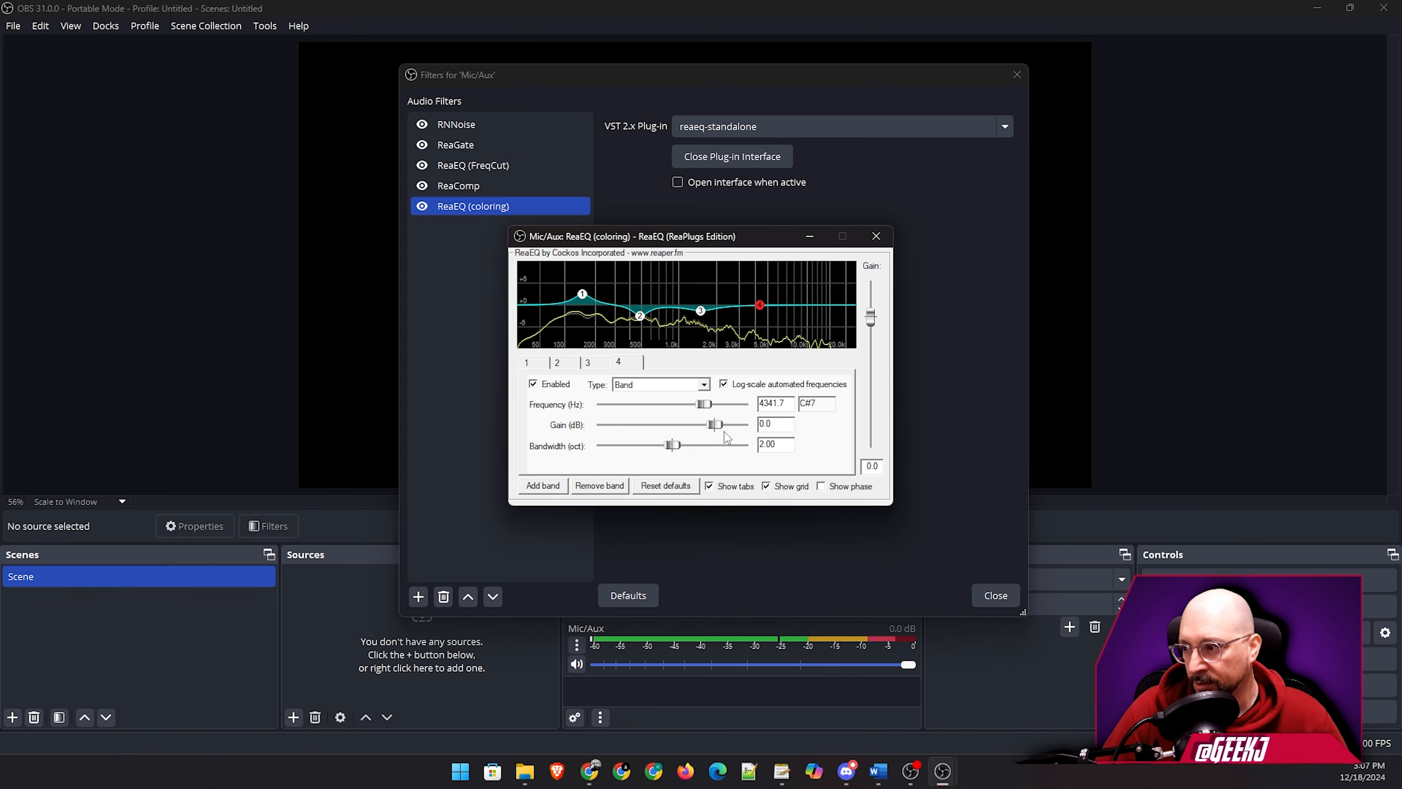
left_click_drag(716, 425, 685, 424)
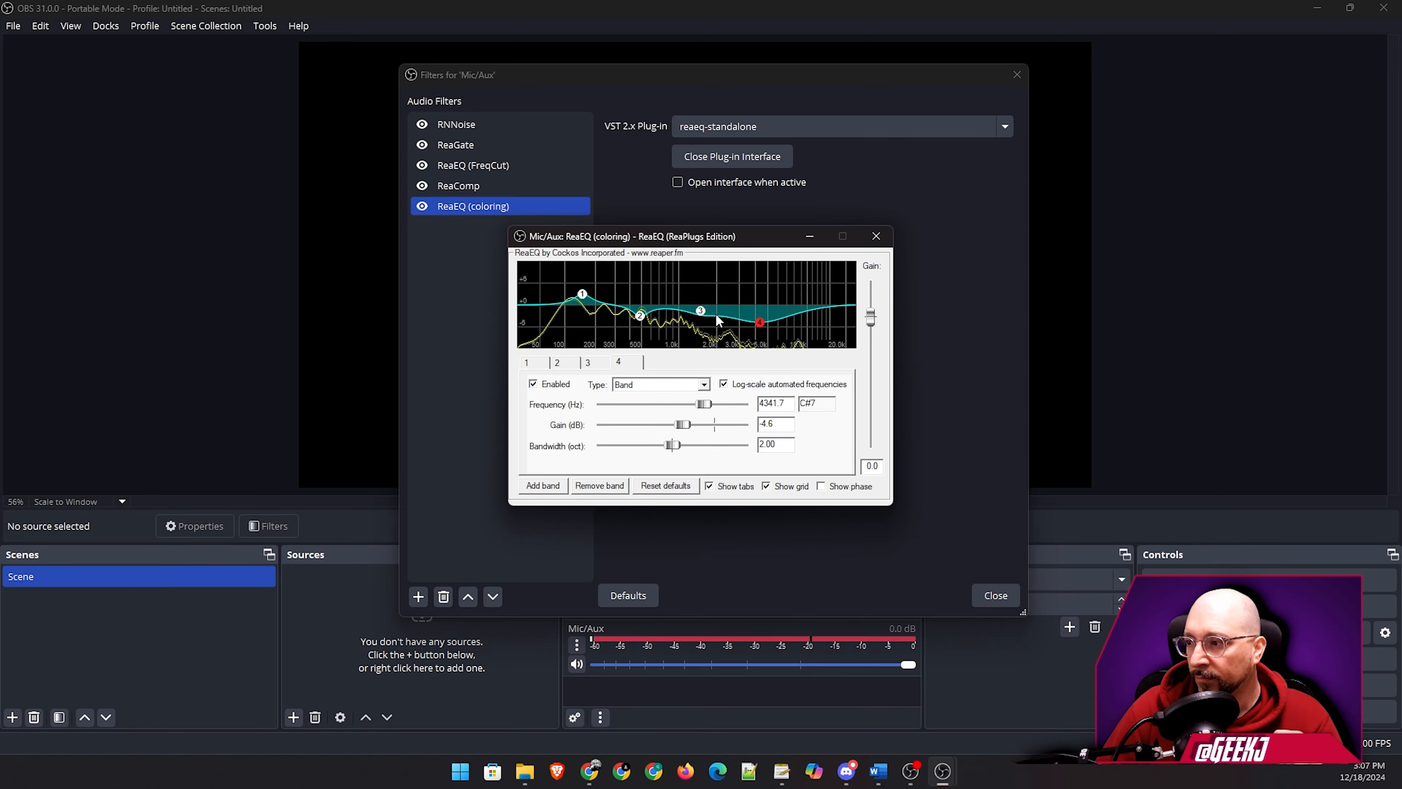
left_click_drag(673, 448, 611, 446)
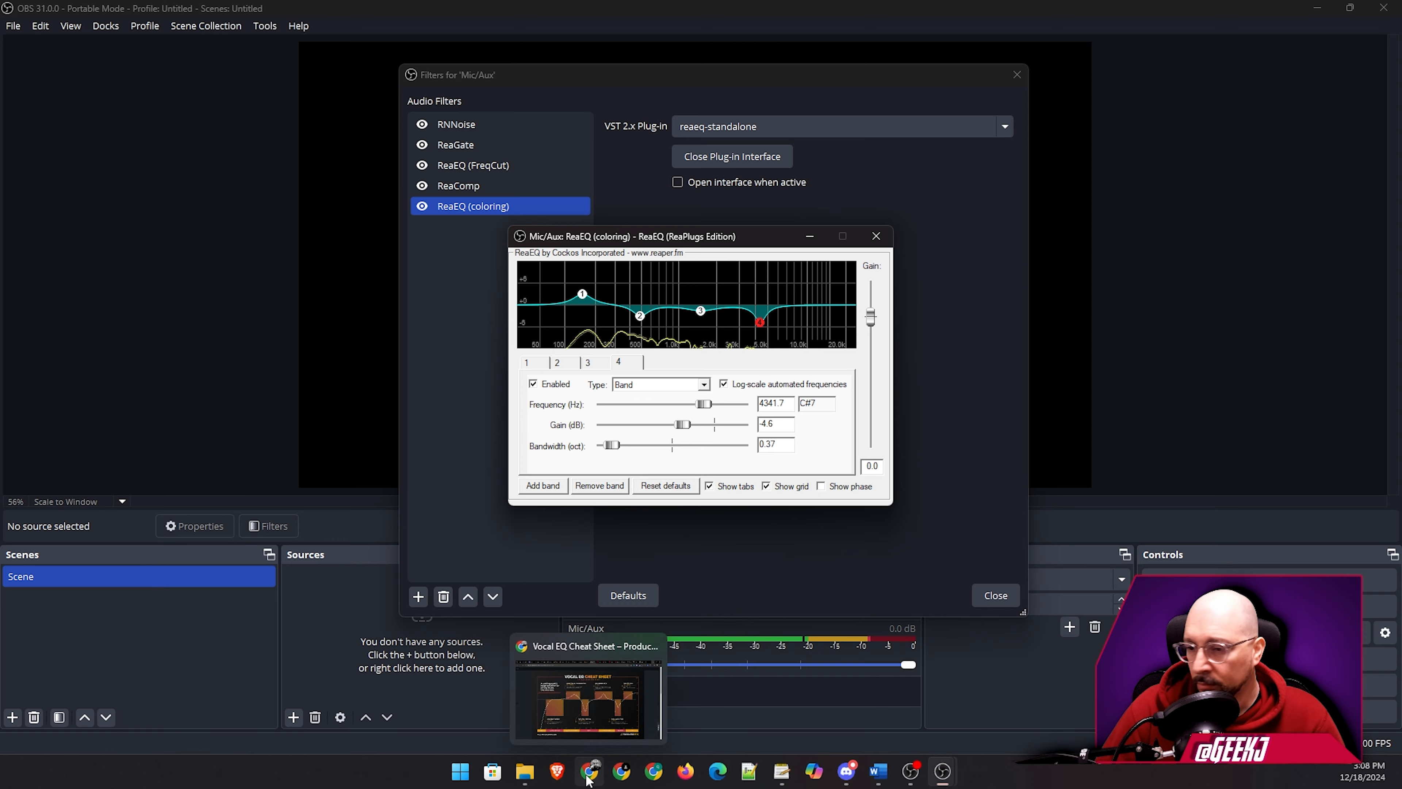
Check the cheat sheet's air region, add EQ band 5 as a High Shelf at 10000 Hz and raise its gain.
left_click(635, 773)
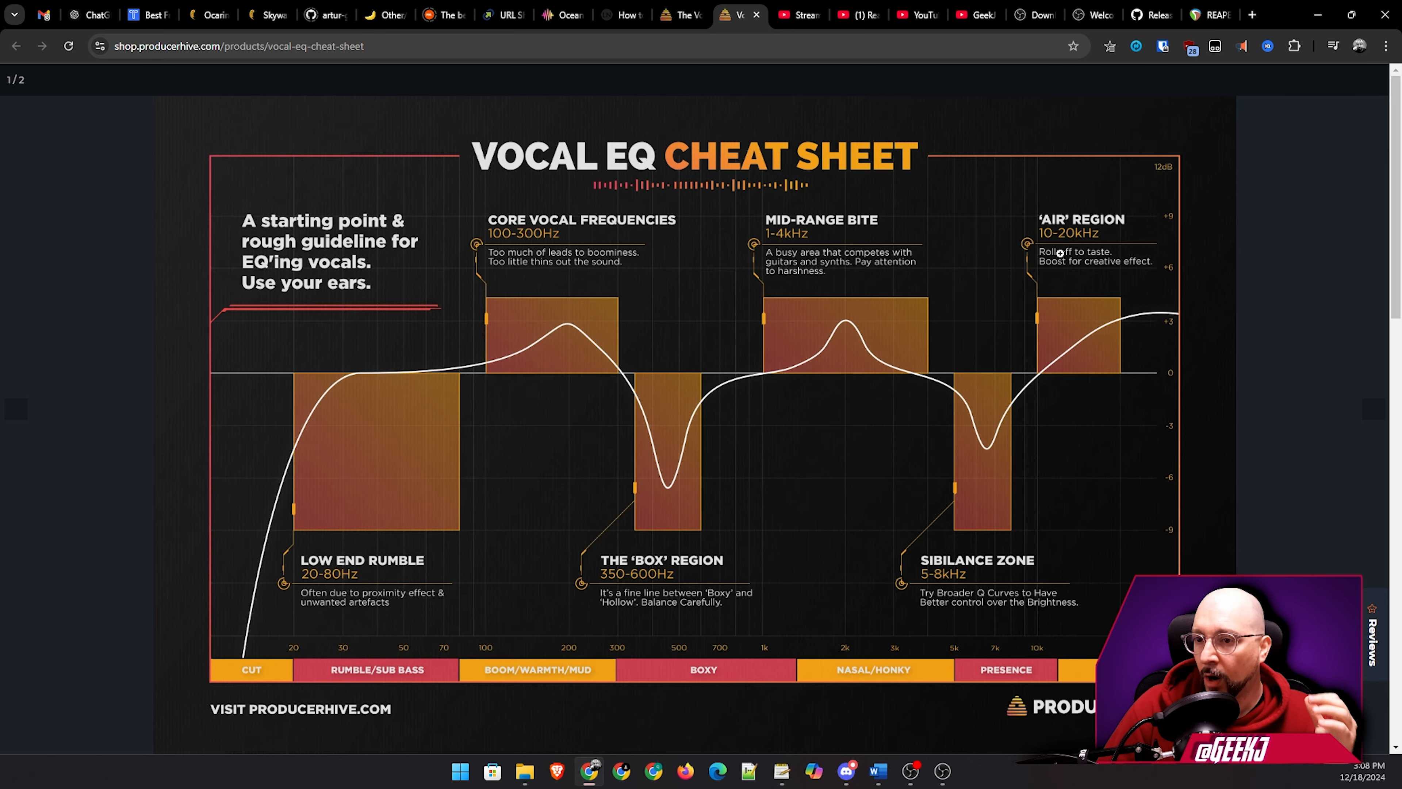
left_click(1318, 15)
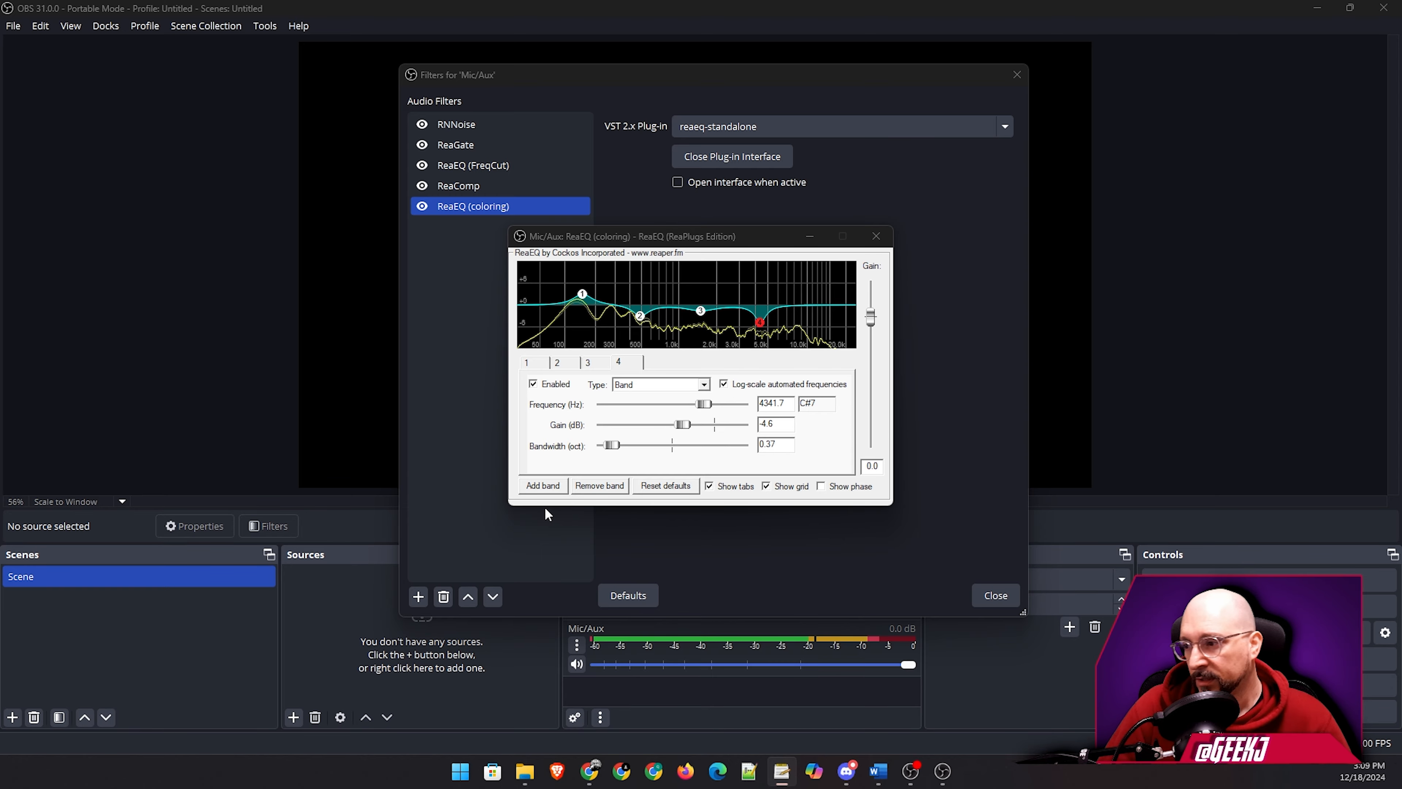
left_click(541, 486)
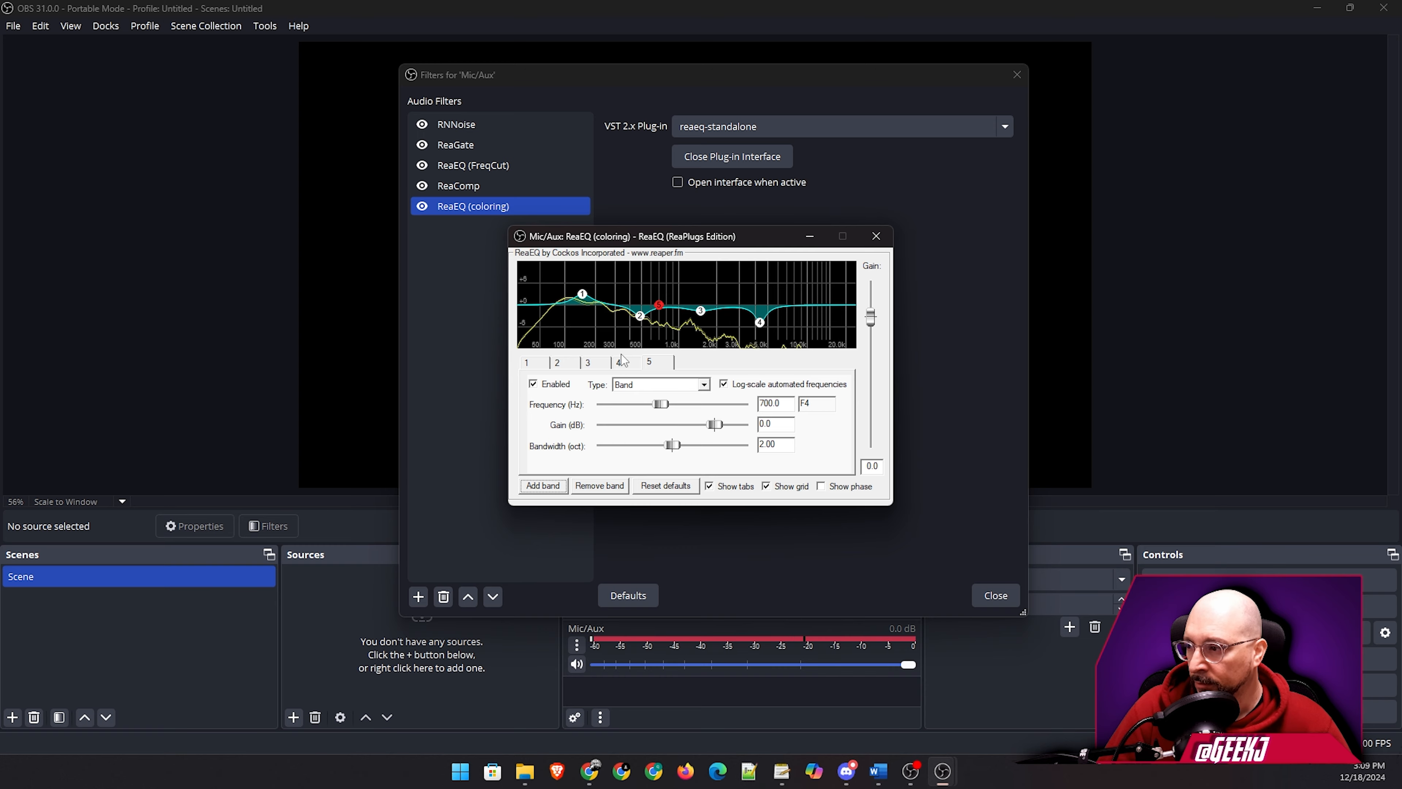
left_click(686, 383)
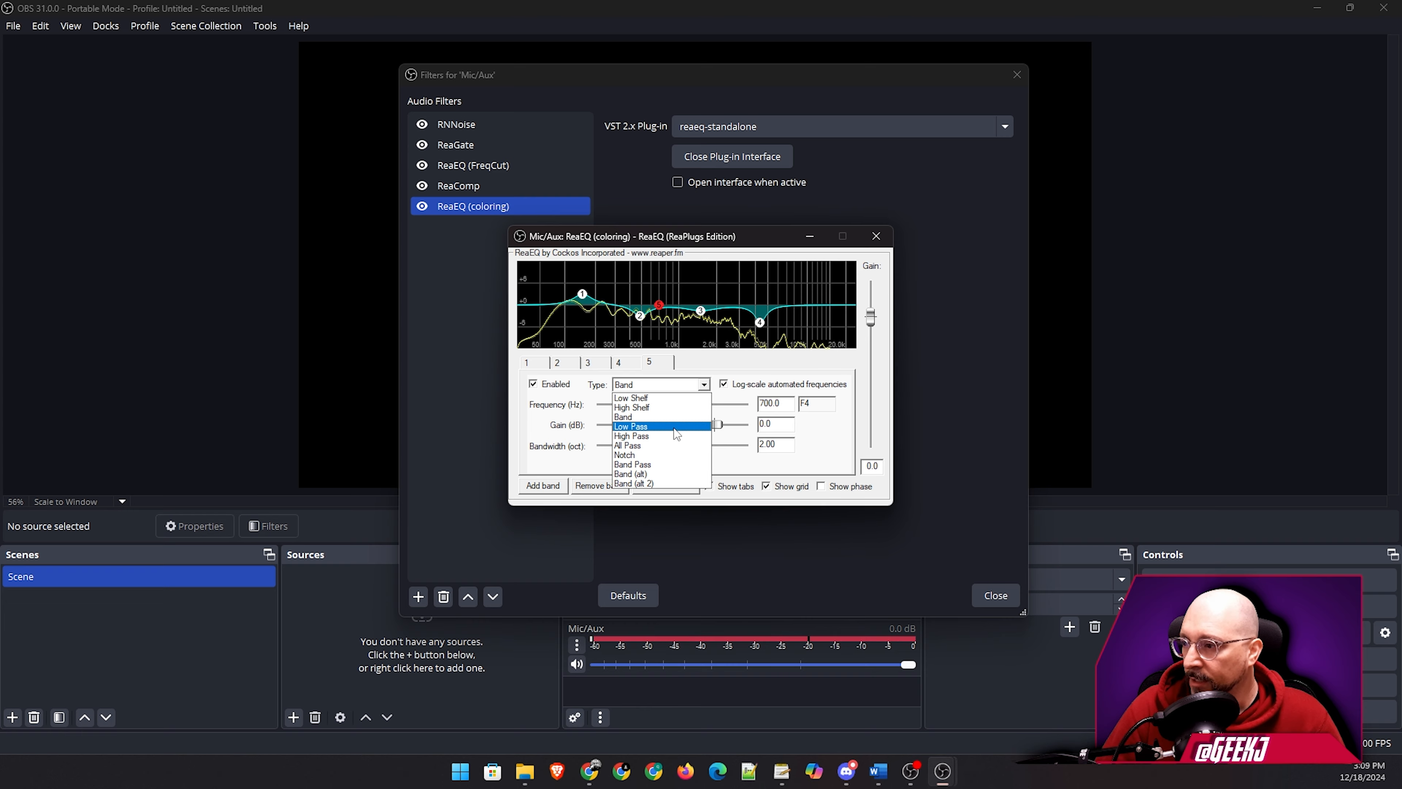
left_click(666, 409)
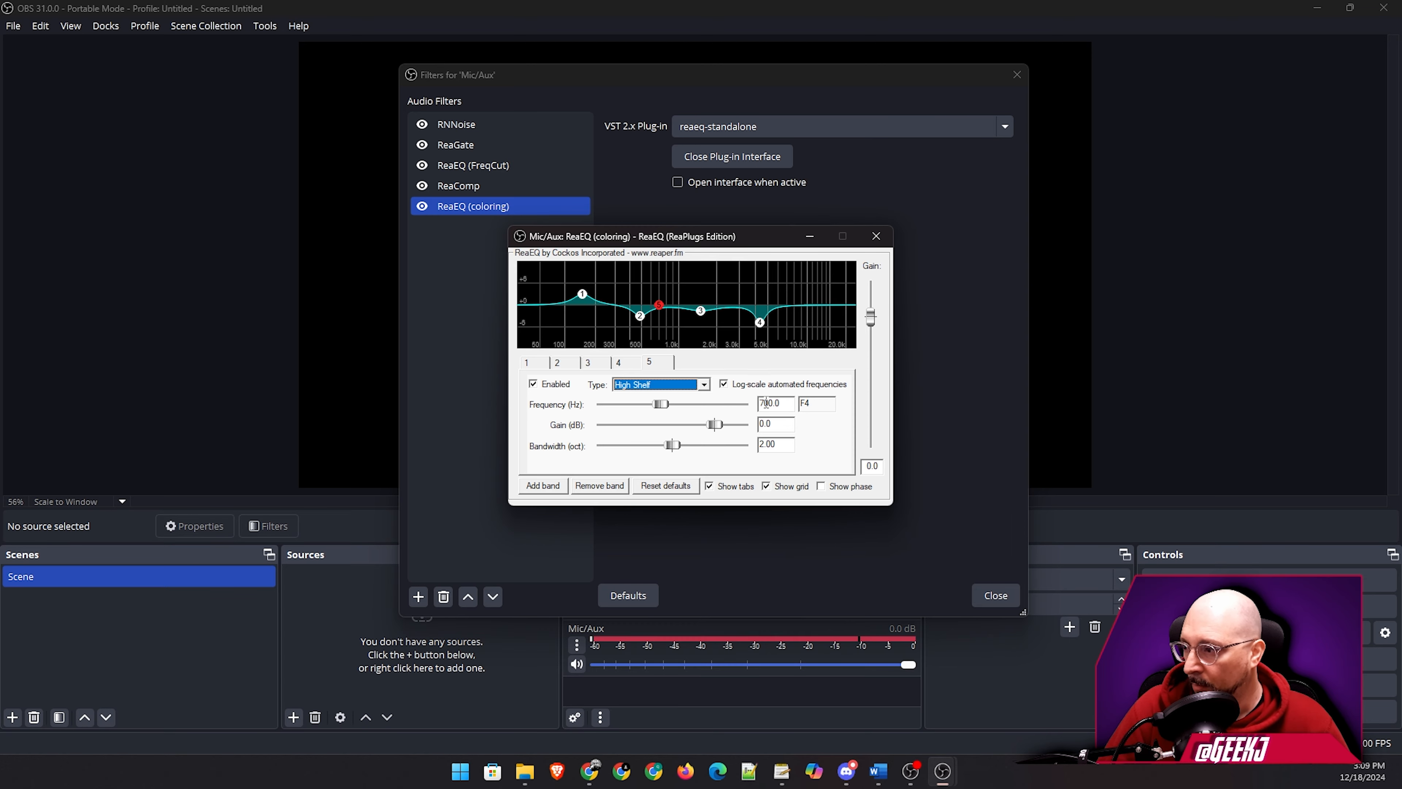
left_click(765, 401)
key("BackSpace")
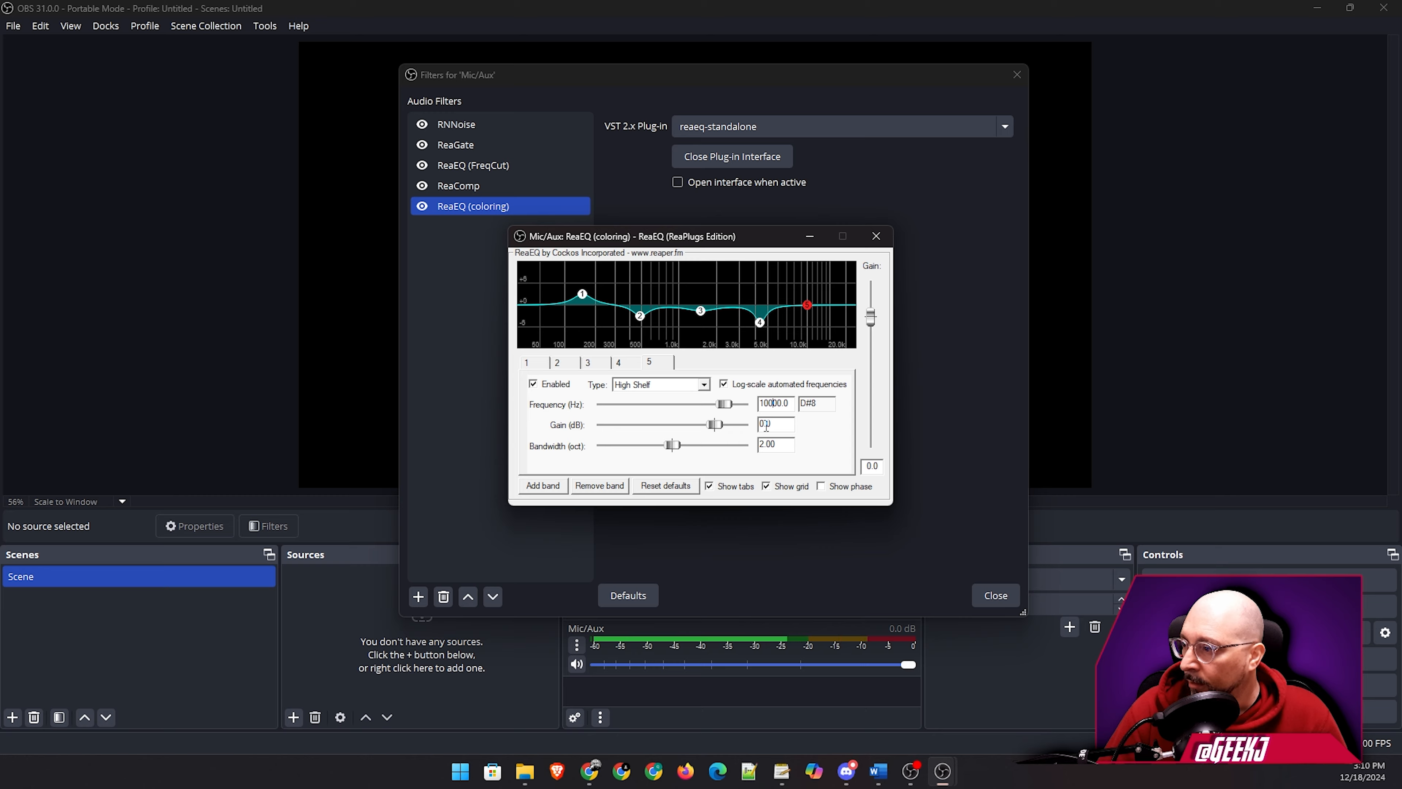
key("BackSpace")
type("5")
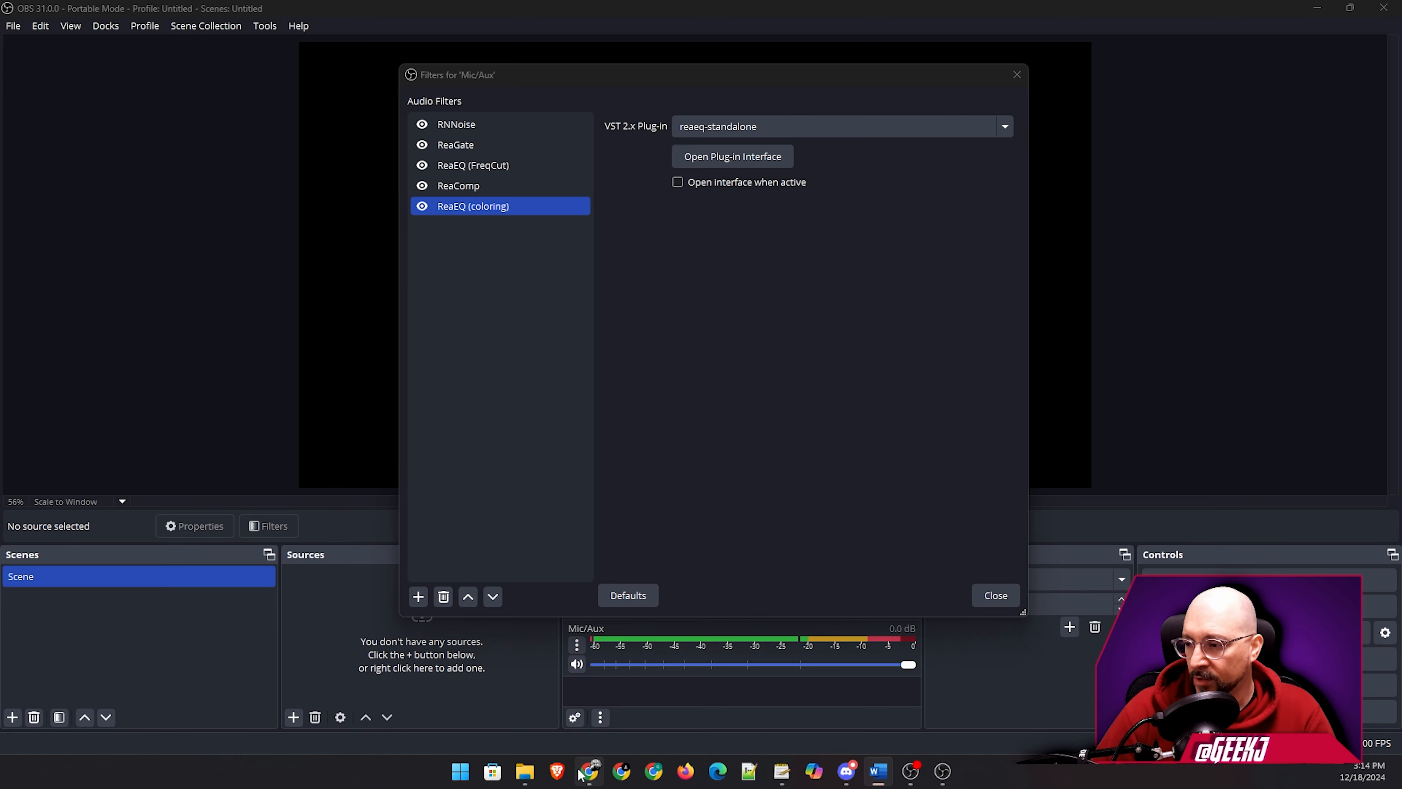
Review the D16 Group Frontier limiter page in the browser and its download option.
left_click(589, 780)
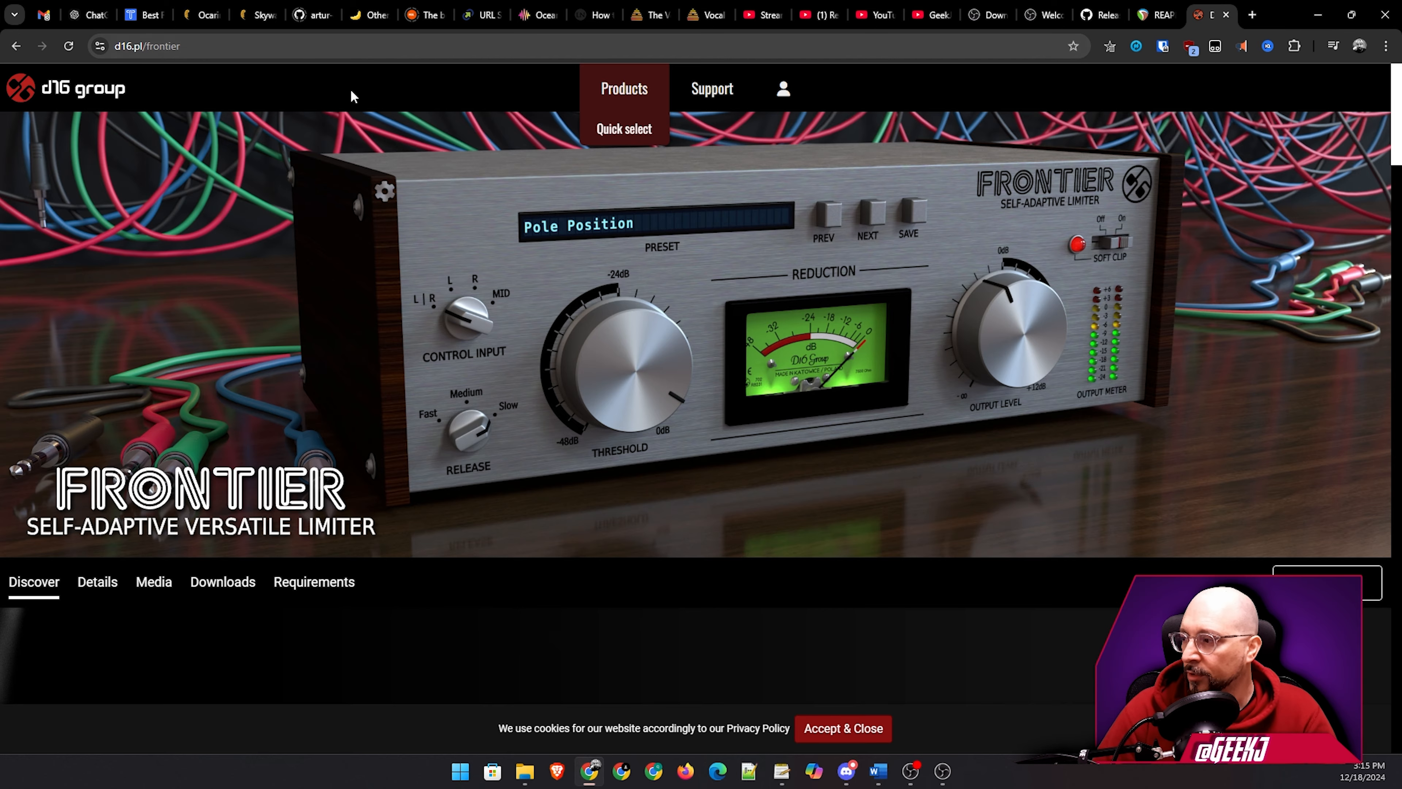
scroll(270, 417, "down", 3)
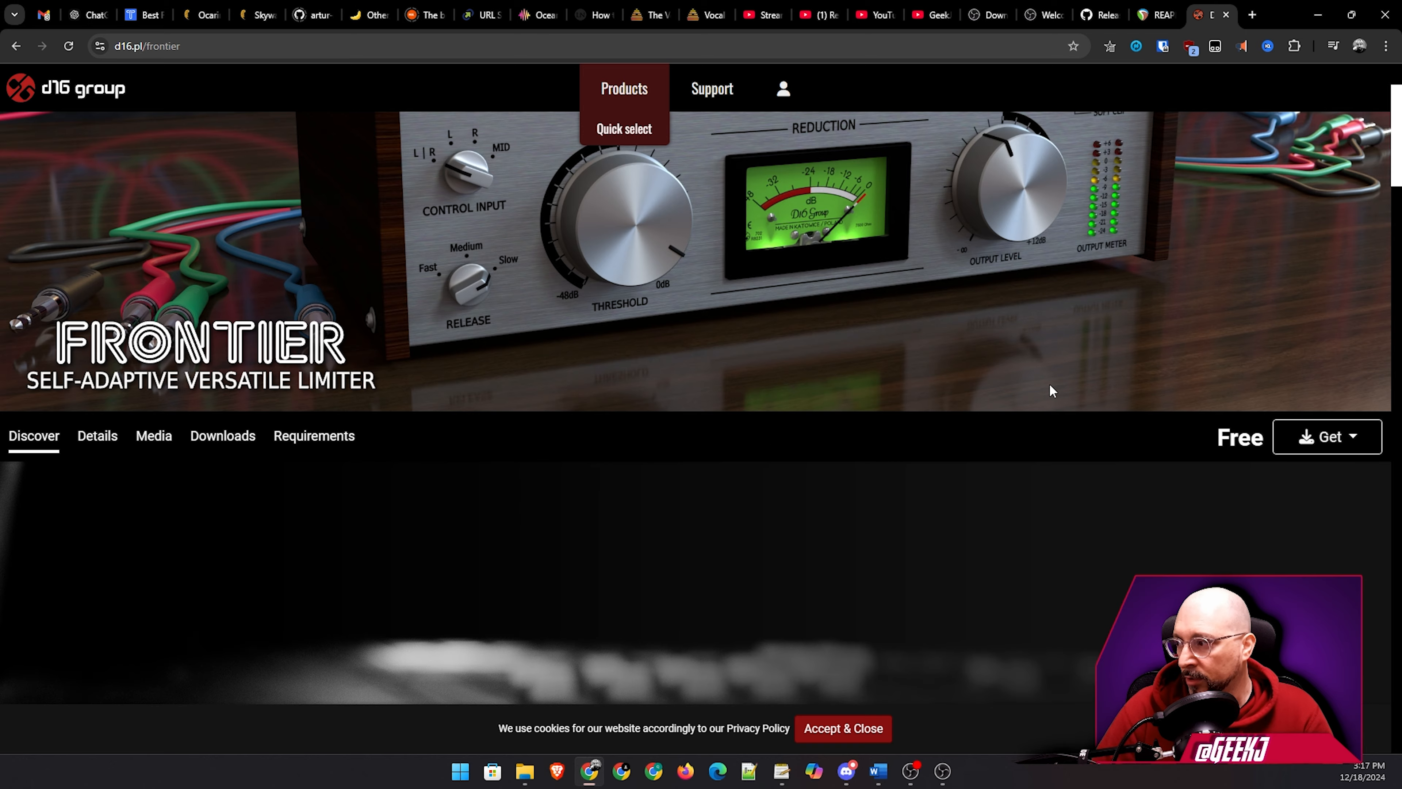
scroll(1120, 369, "down", 3)
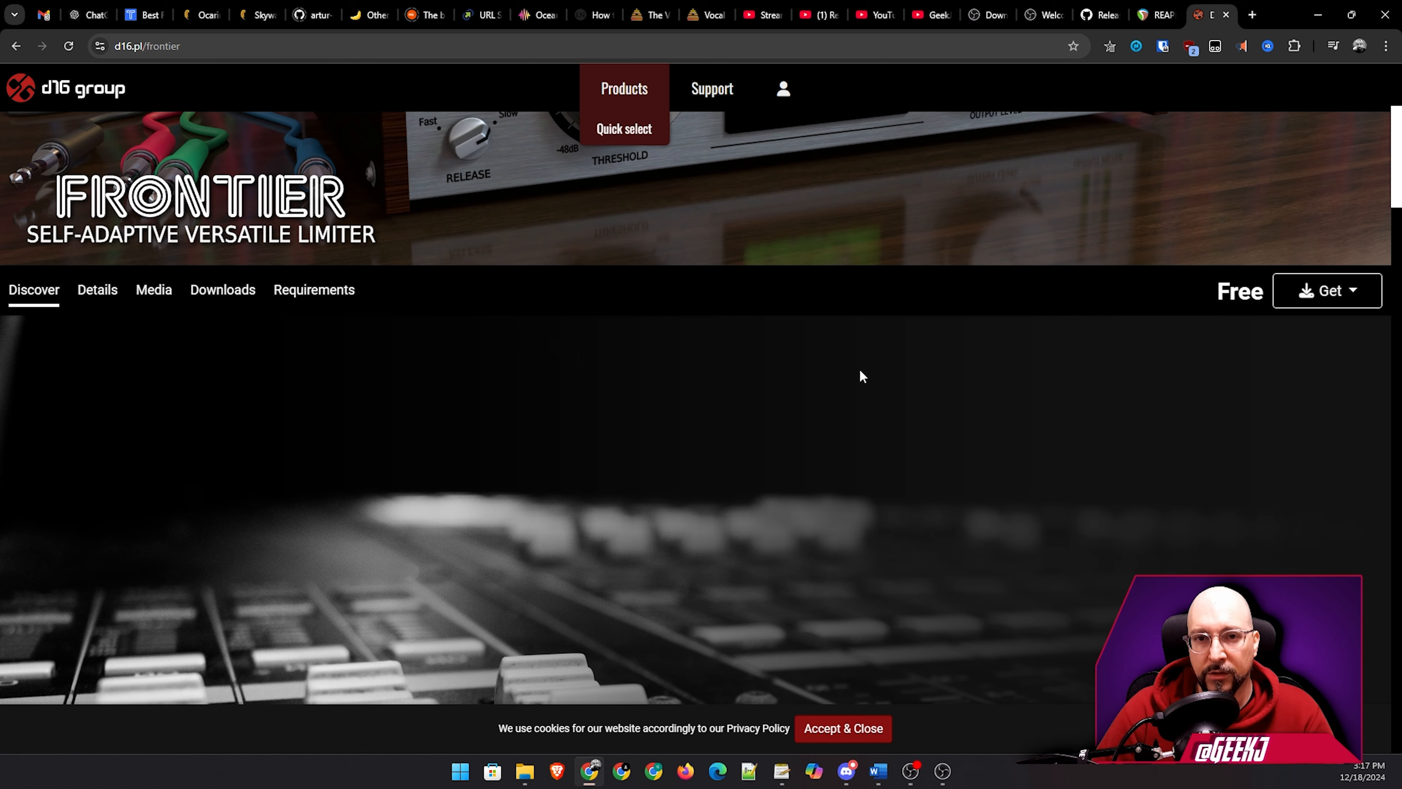
left_click(1315, 12)
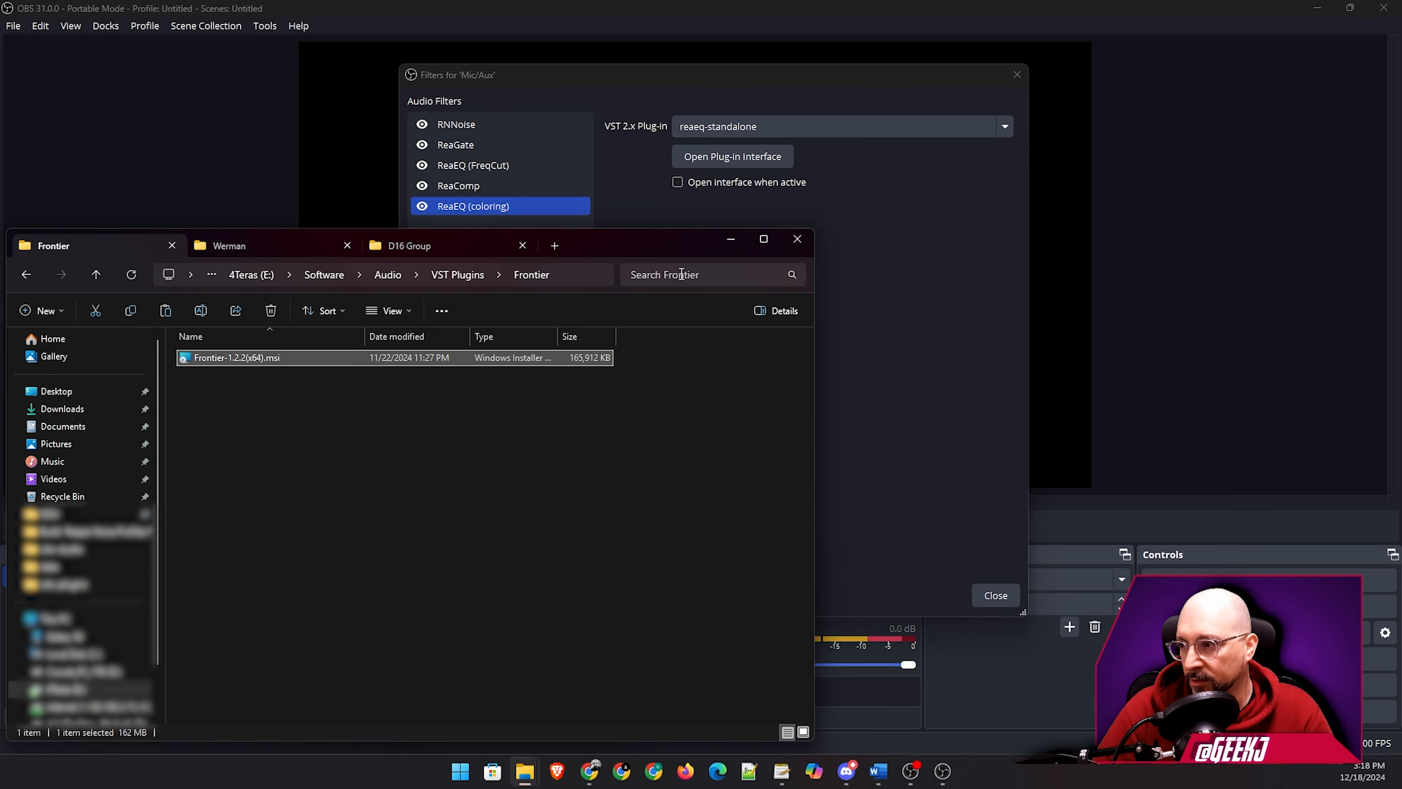
left_click(732, 240)
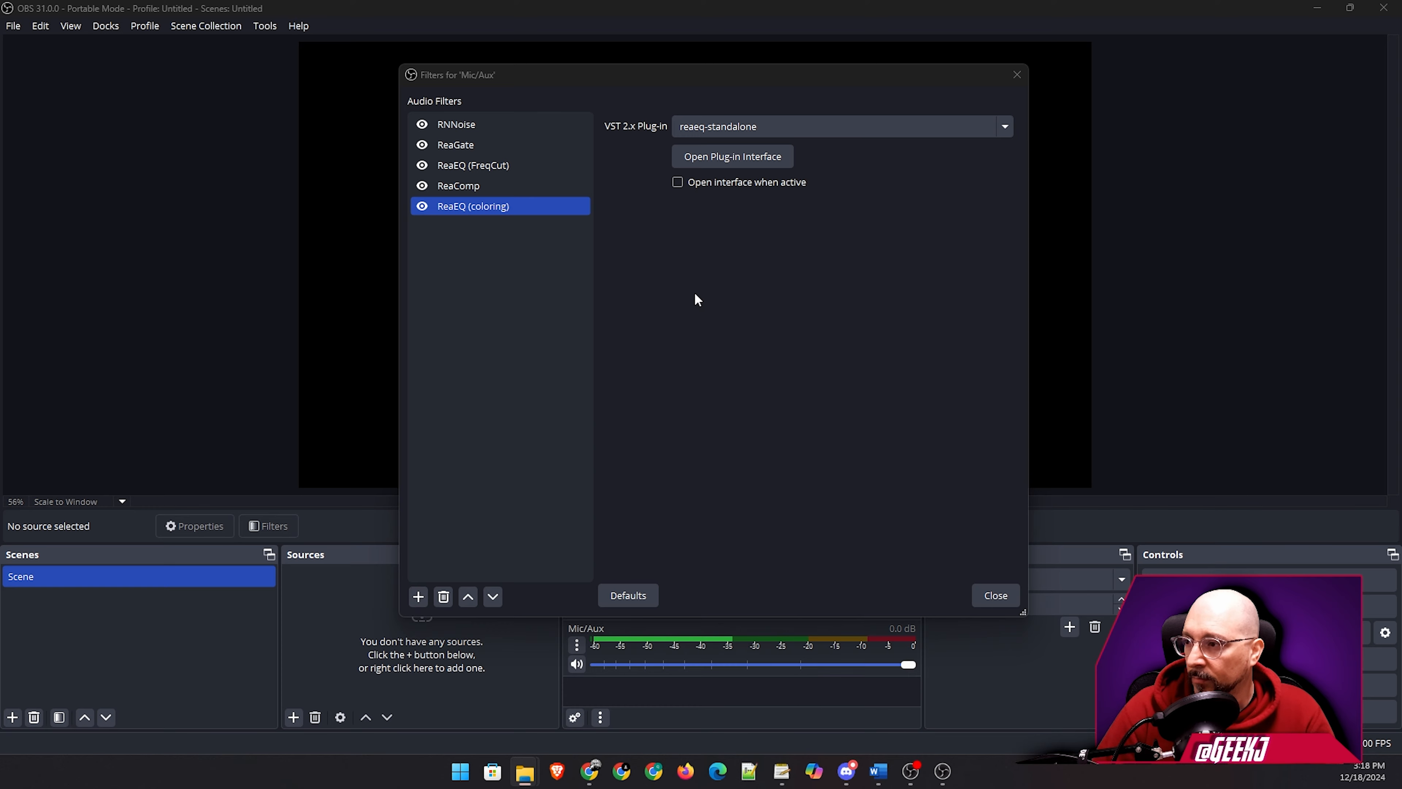
Add a VST 2.x plug-in filter named "D16 Frontier Limiter" to the Mic/Aux source.
left_click(417, 596)
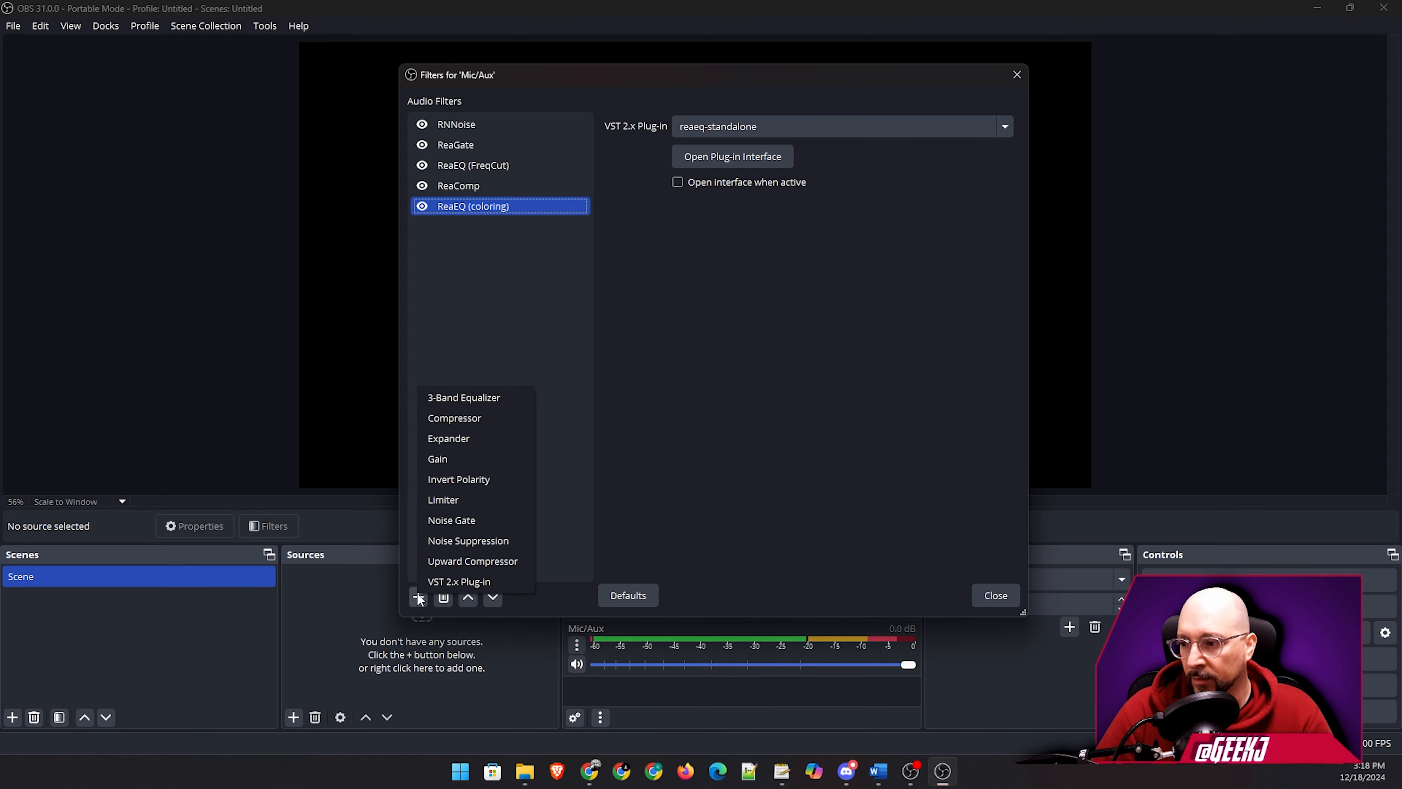
left_click(450, 581)
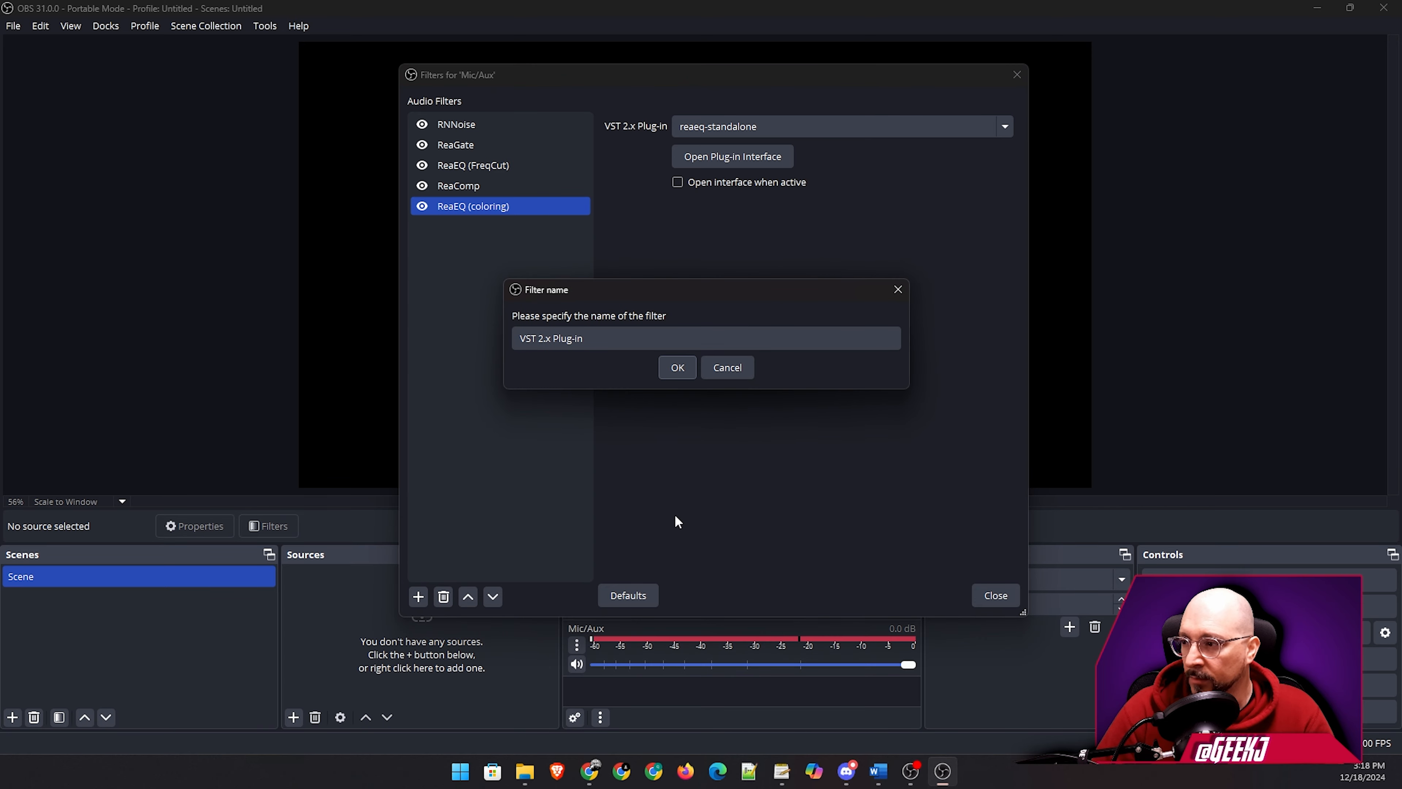
left_click_drag(635, 338, 387, 338)
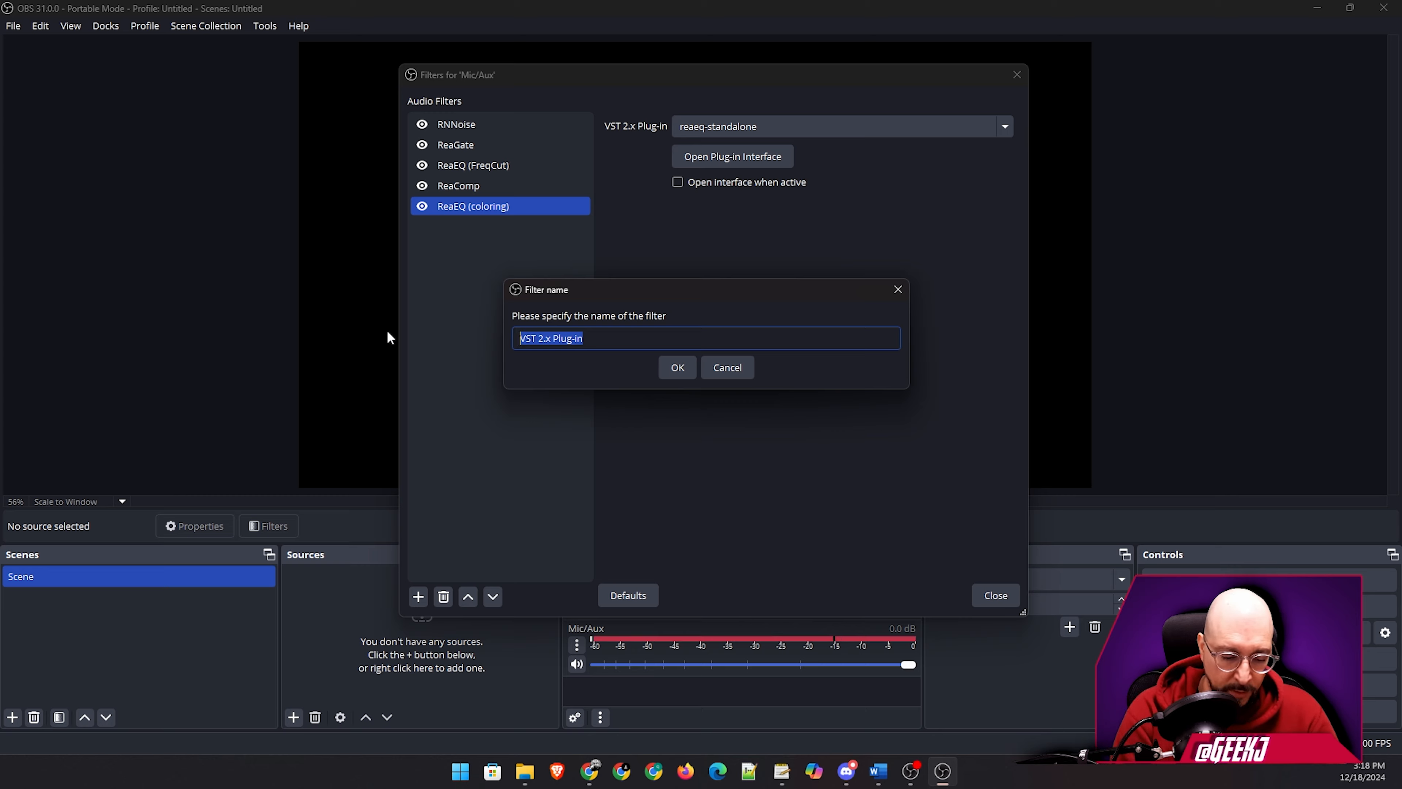
type("D")
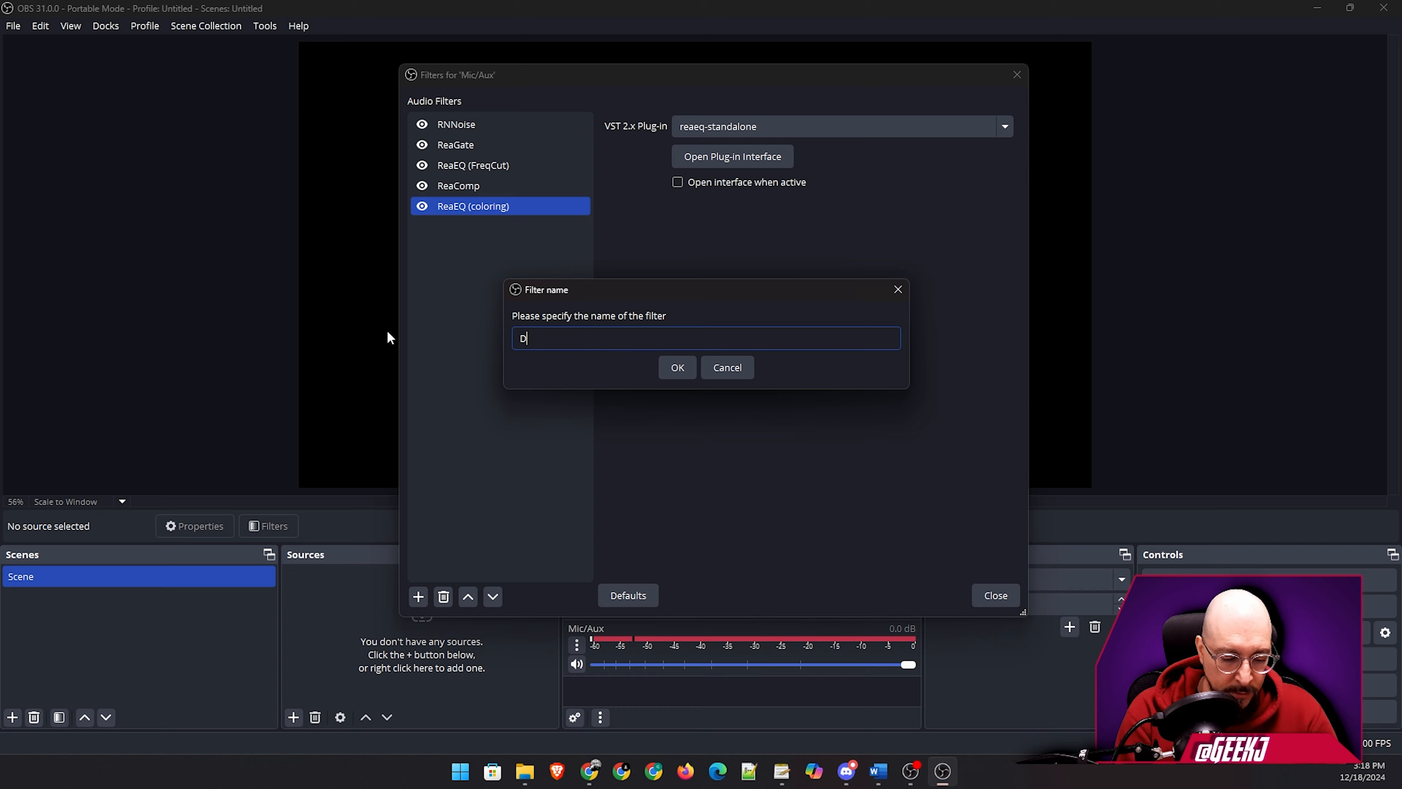
type("16 Fr")
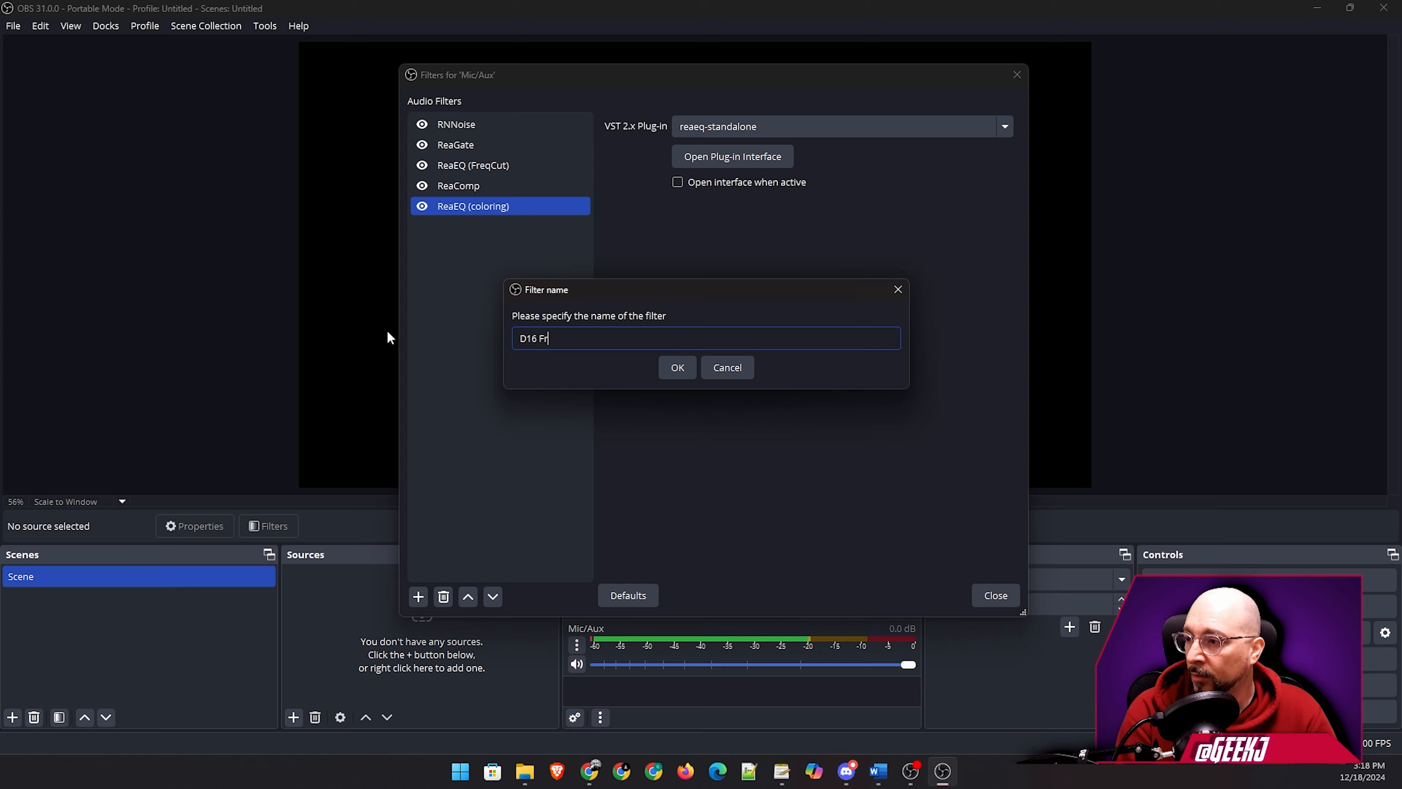
type("ontier Li")
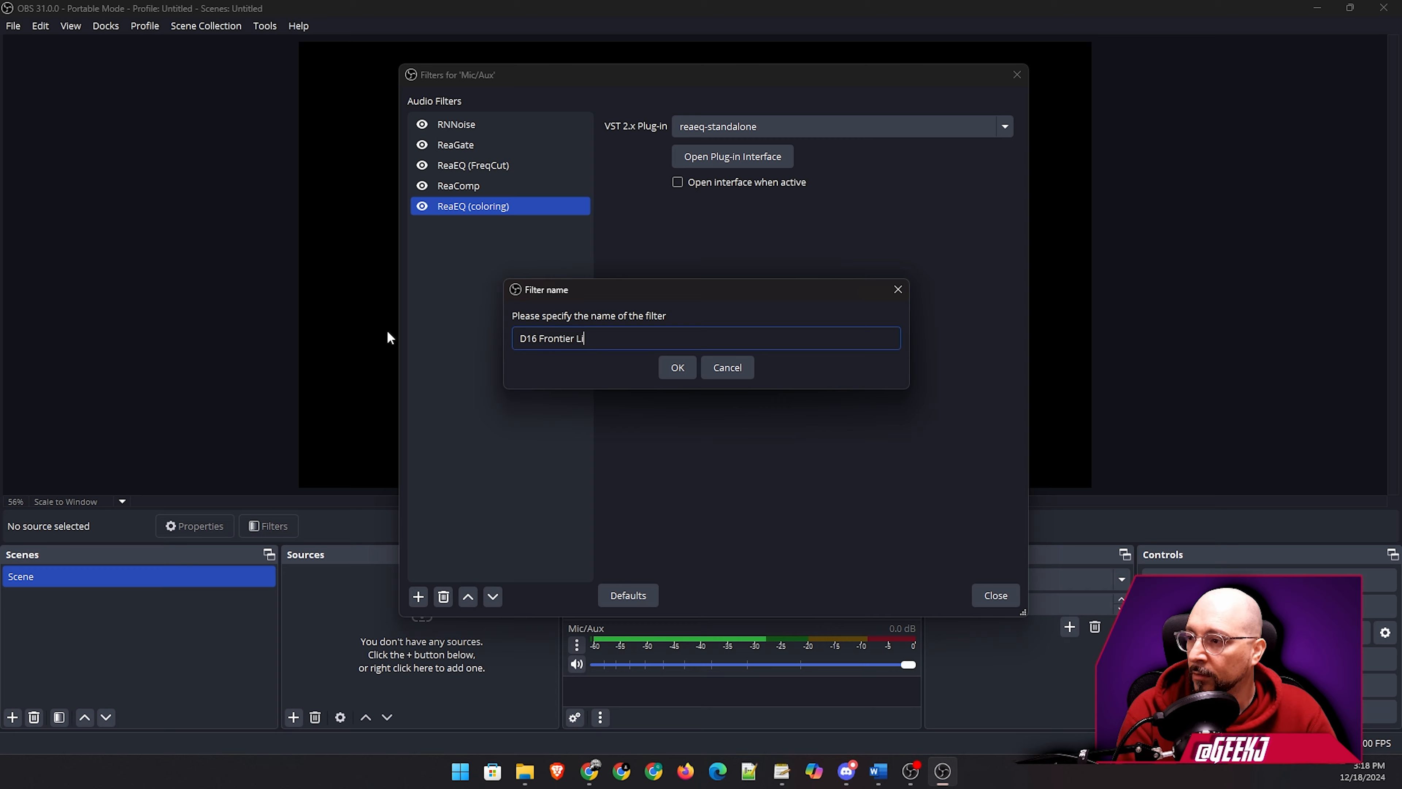
type("miter")
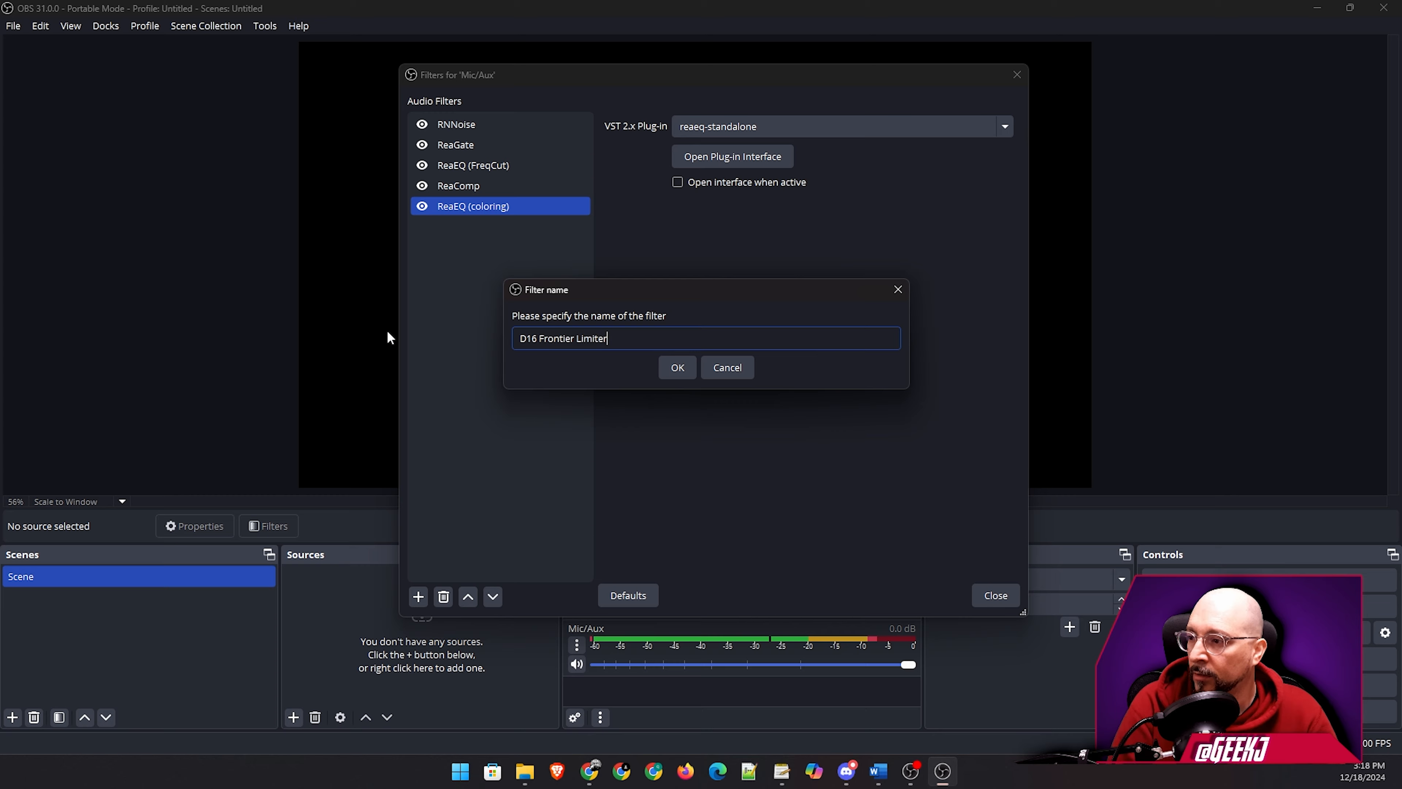
left_click(681, 366)
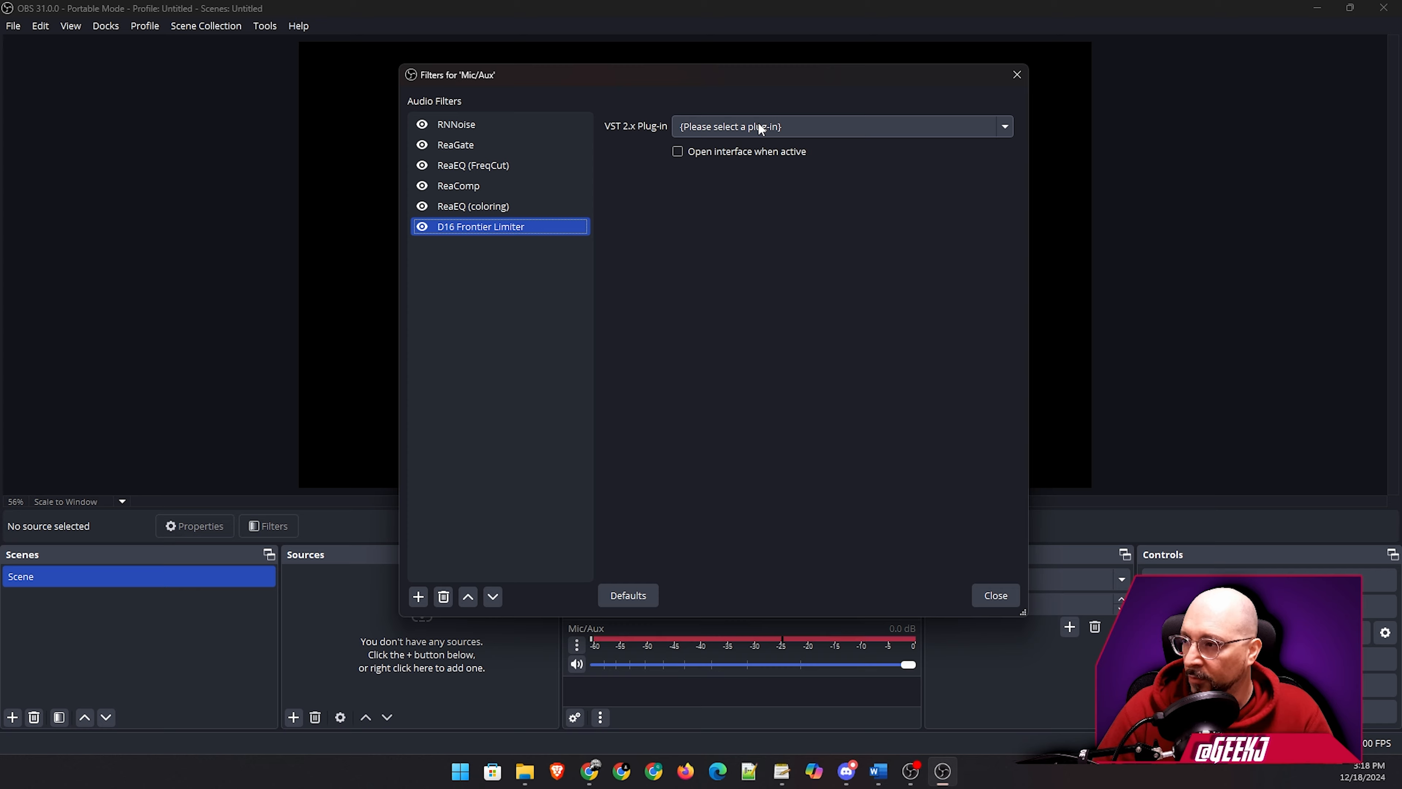
Assign the Frontier plug-in to the D16 Frontier Limiter filter and open its interface.
left_click(758, 123)
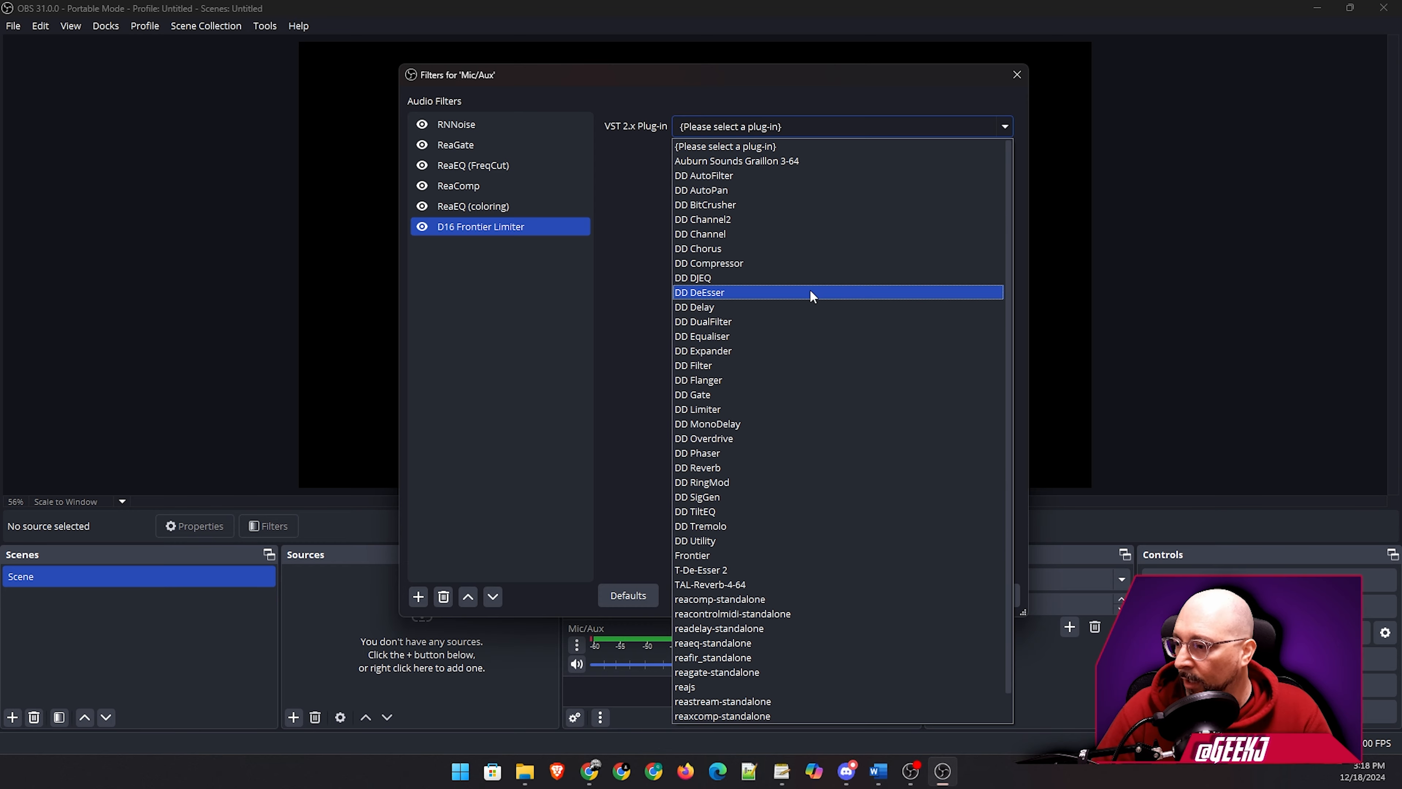
left_click(741, 555)
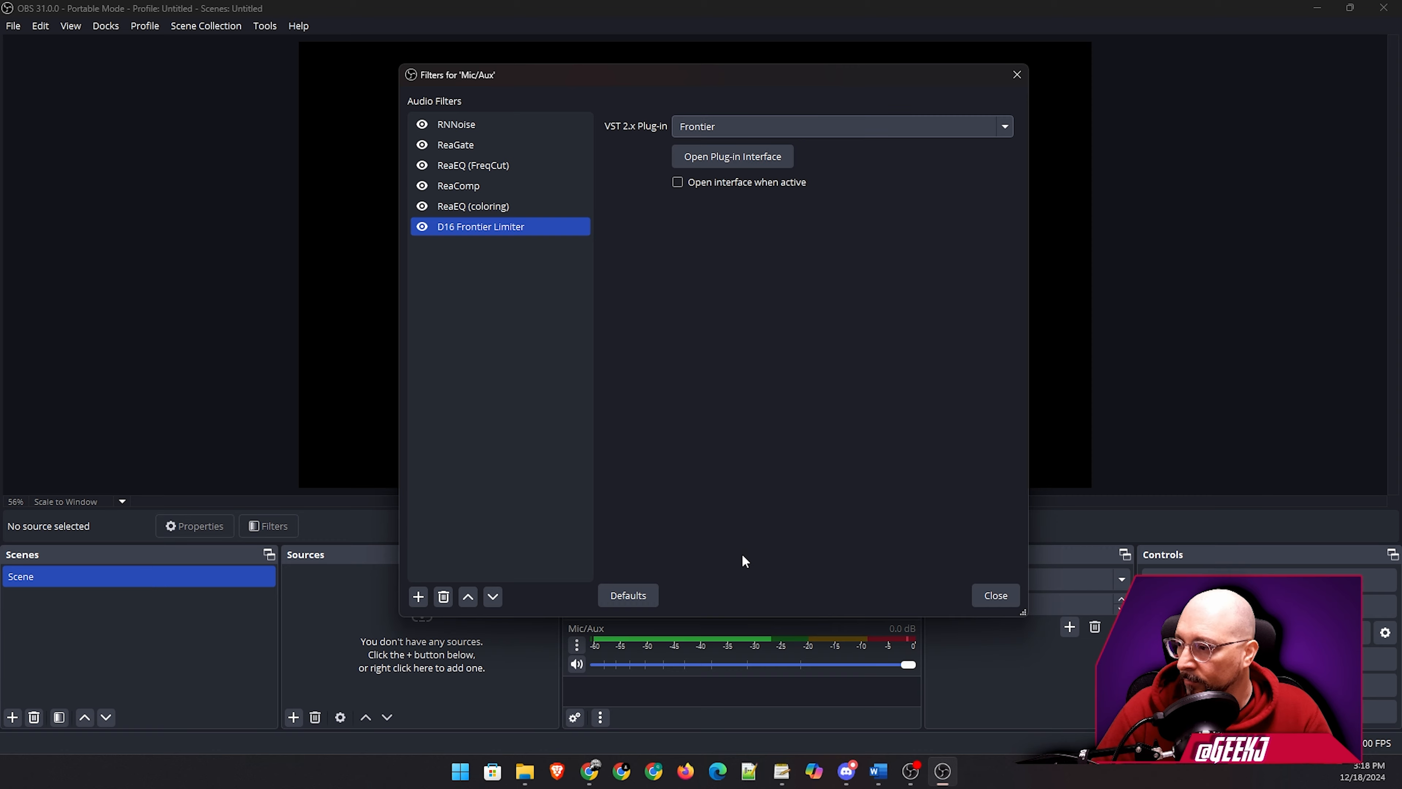
left_click(756, 160)
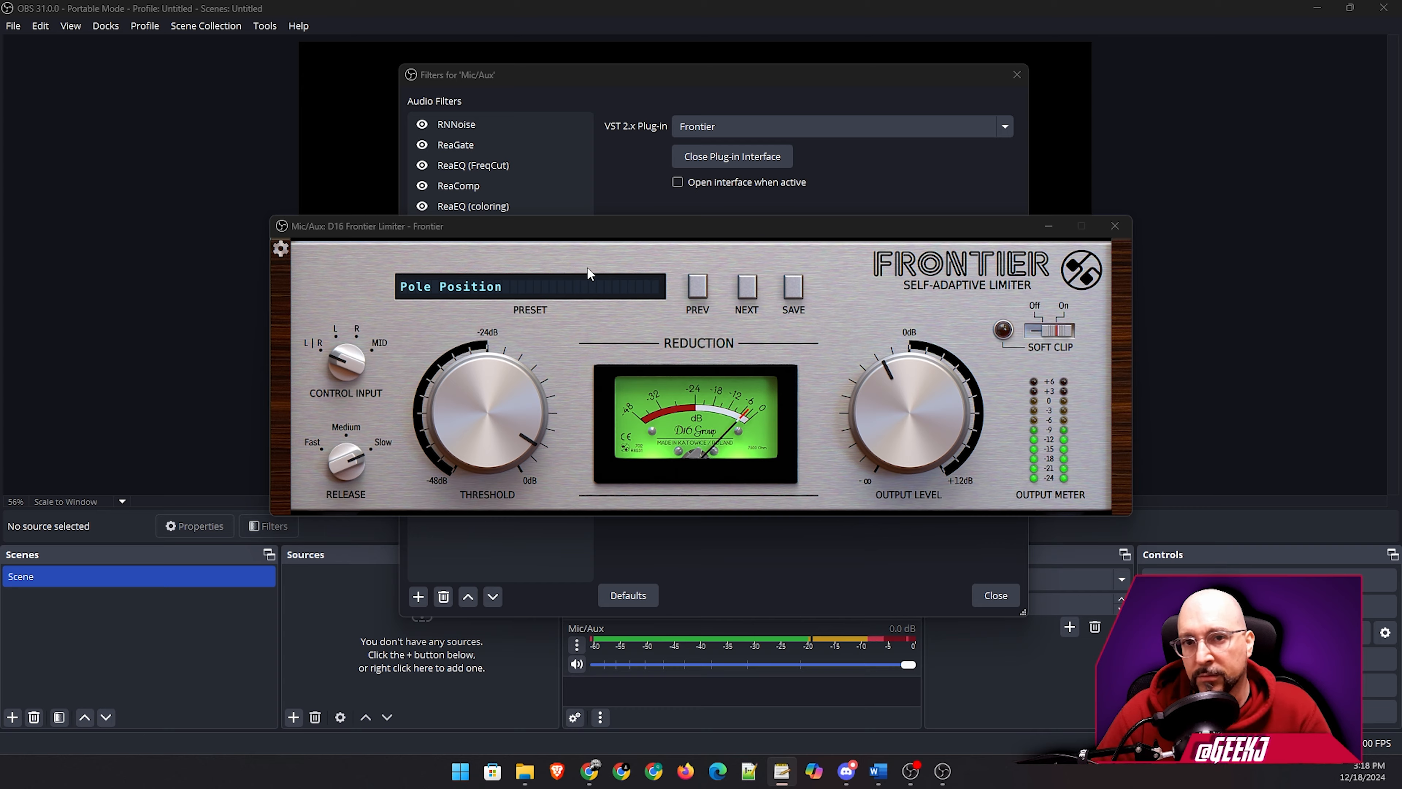
Load the Potent Mastering preset in the Frontier limiter.
left_click(478, 291)
left_click_drag(749, 223, 745, 113)
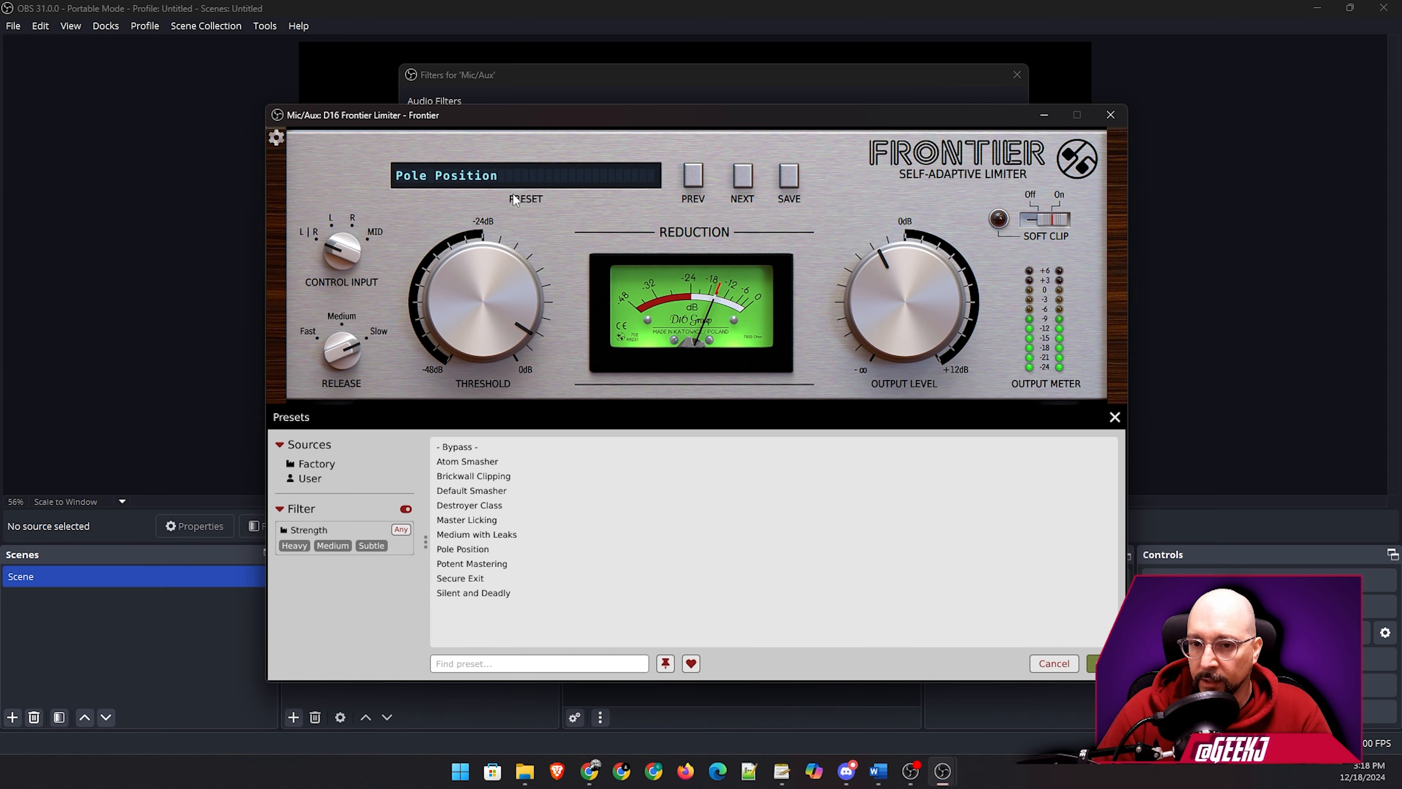
left_click(486, 565)
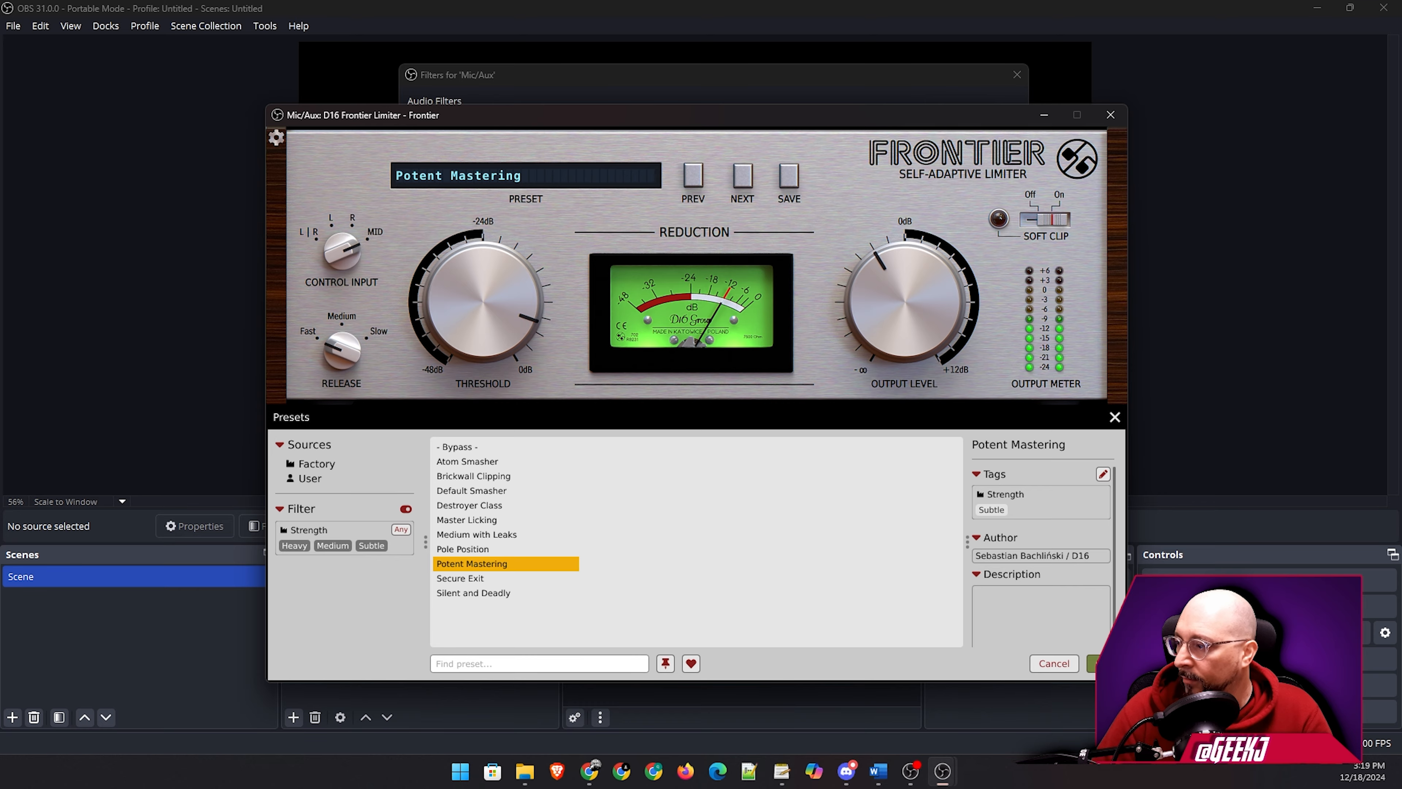
left_click(1092, 663)
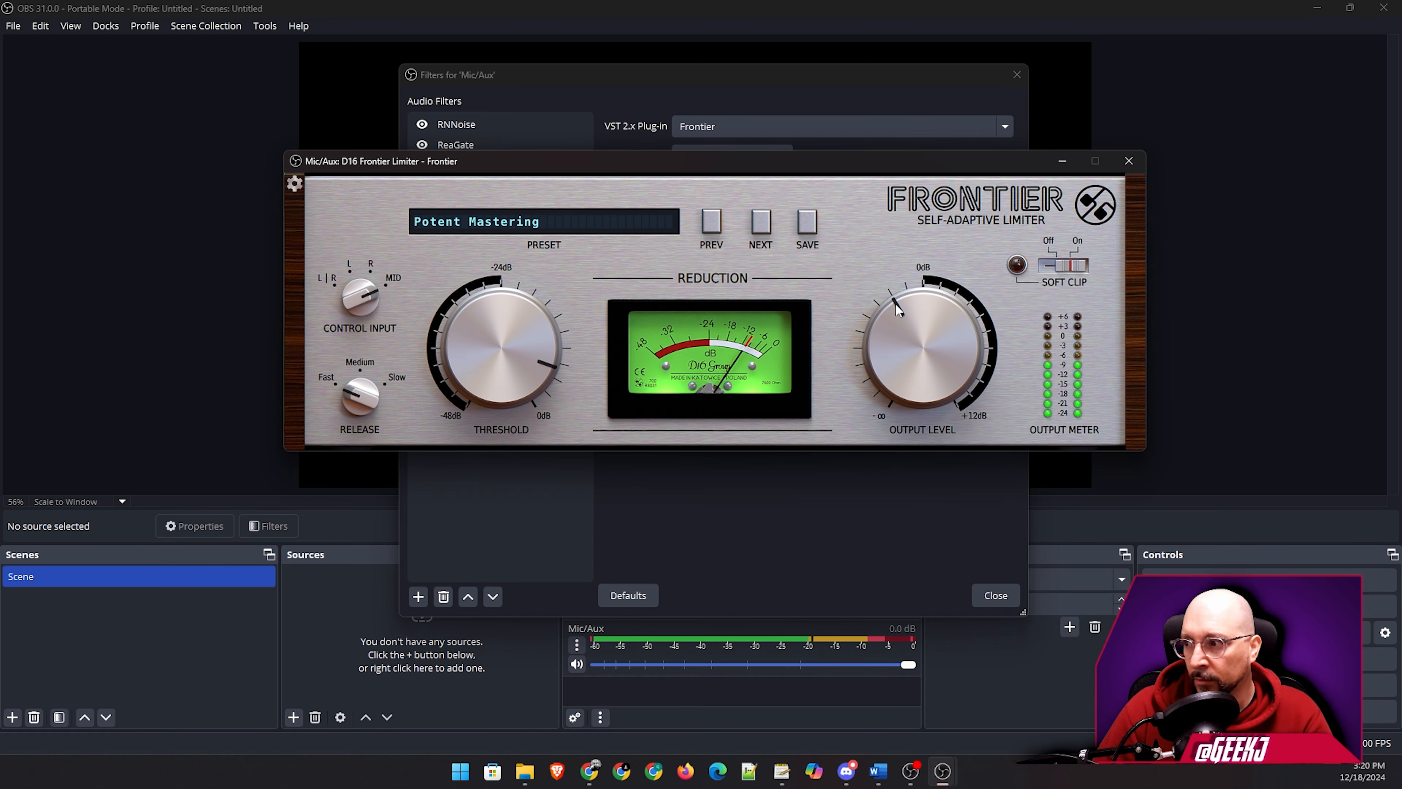
Lower the Frontier limiter's output level slightly and close the plug-in interface.
left_click_drag(893, 303, 876, 318)
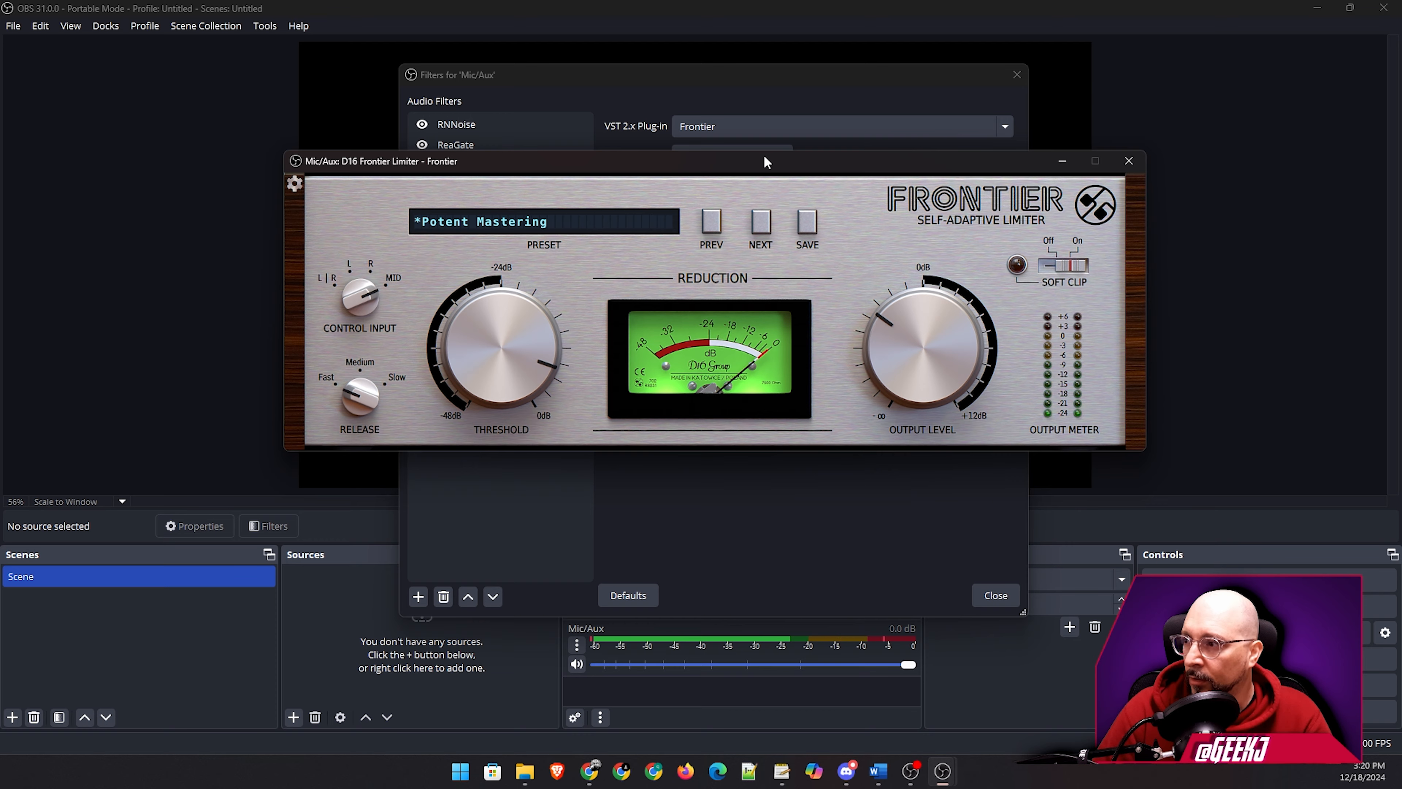
left_click_drag(762, 155, 763, 214)
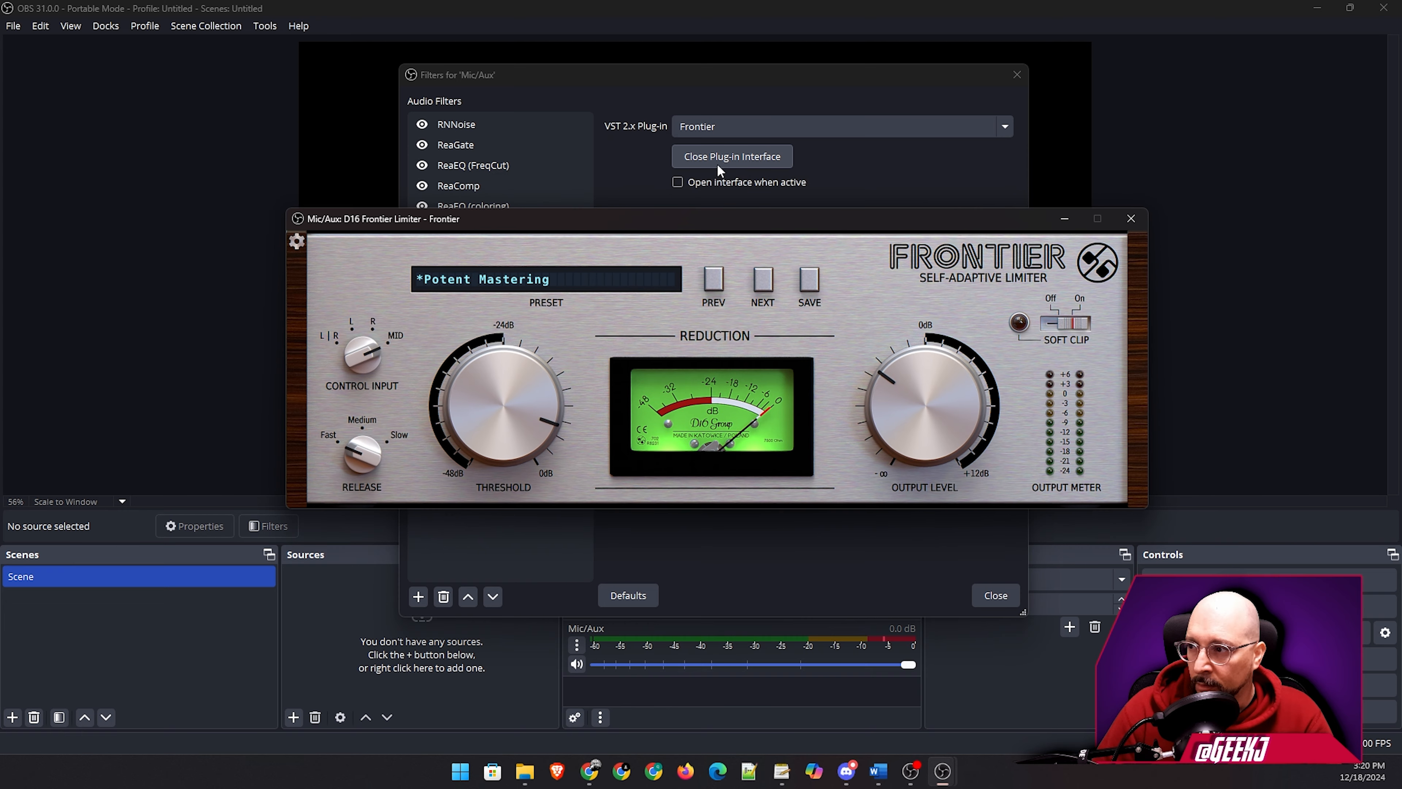
left_click(750, 155)
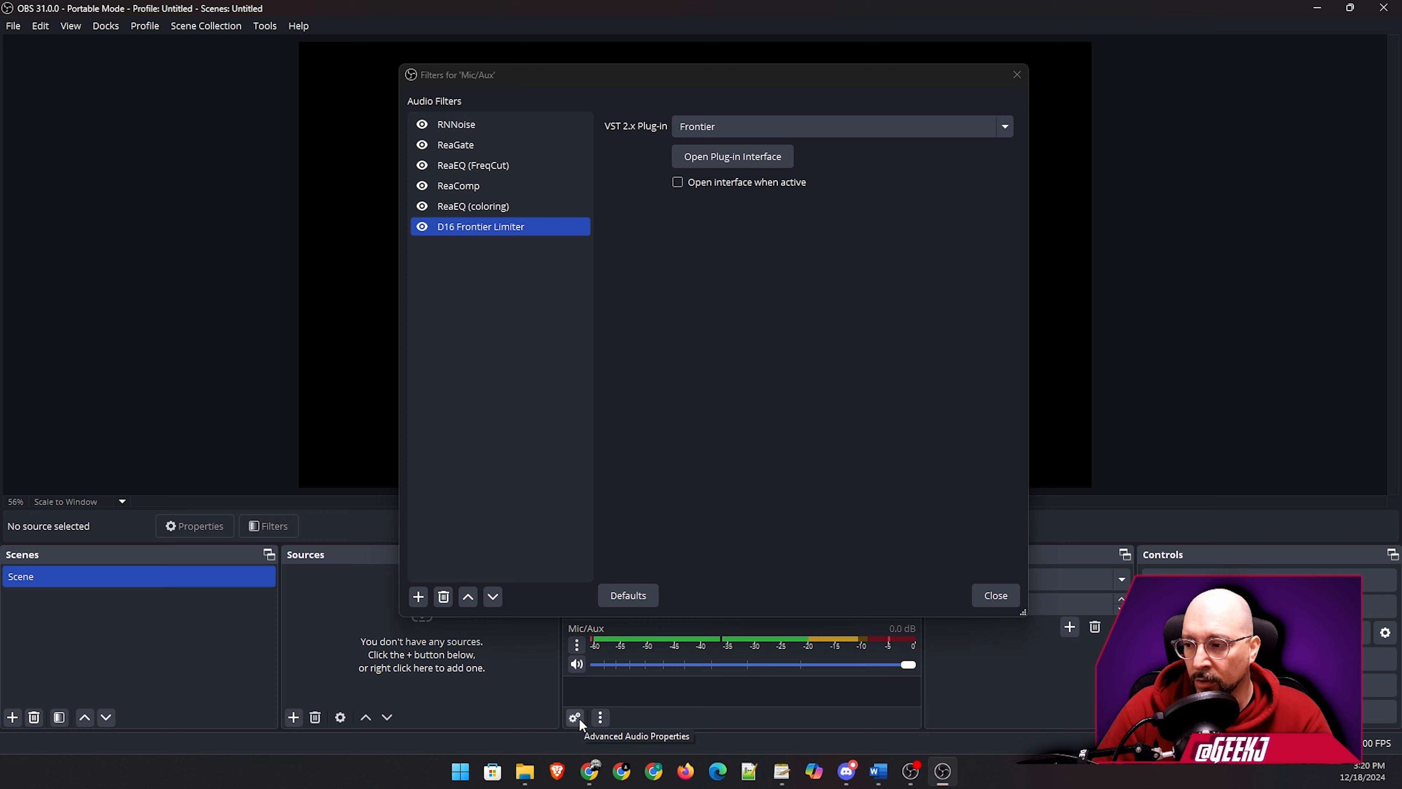
Examine the audio monitoring options for Mic/Aux in the Advanced Audio Properties.
left_click(577, 717)
left_click(913, 326)
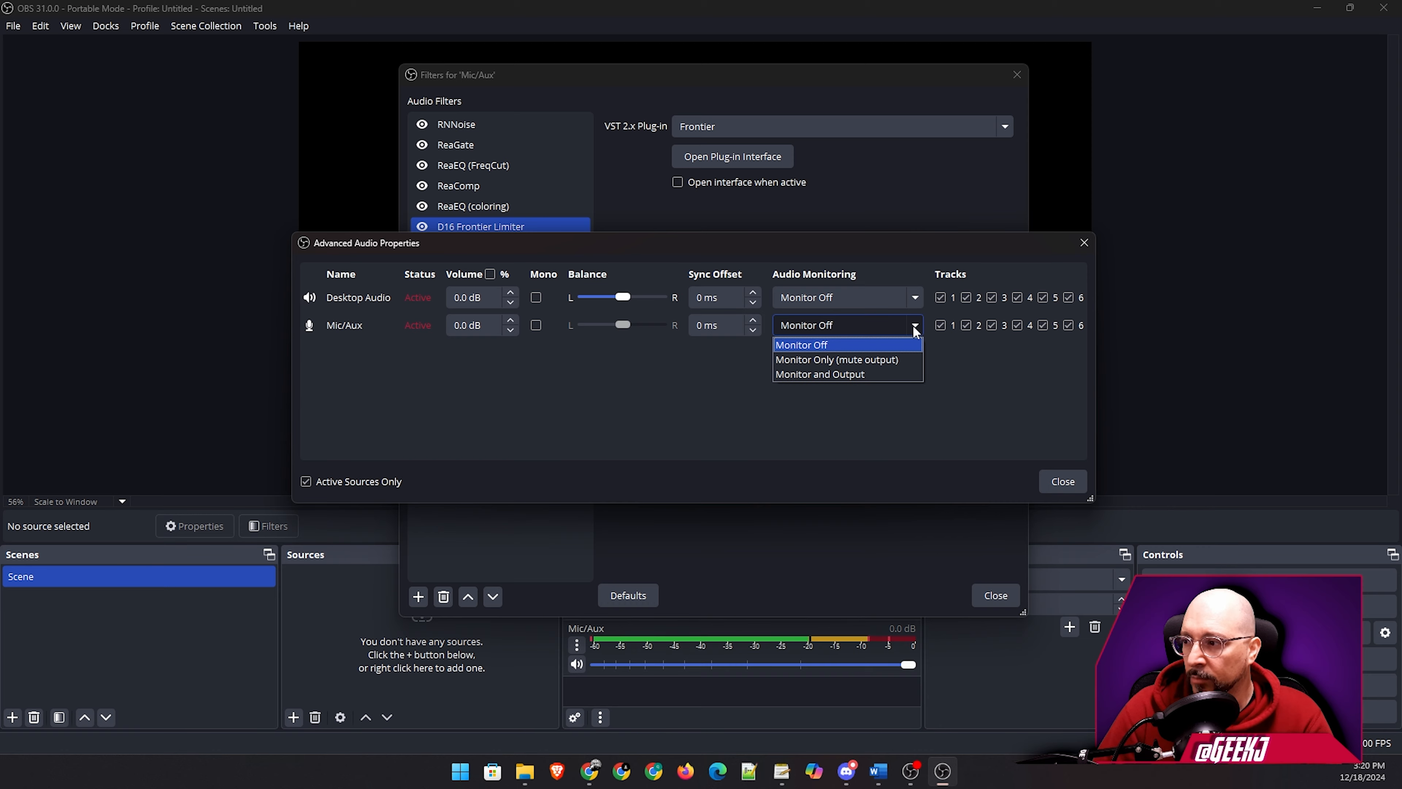
left_click(855, 330)
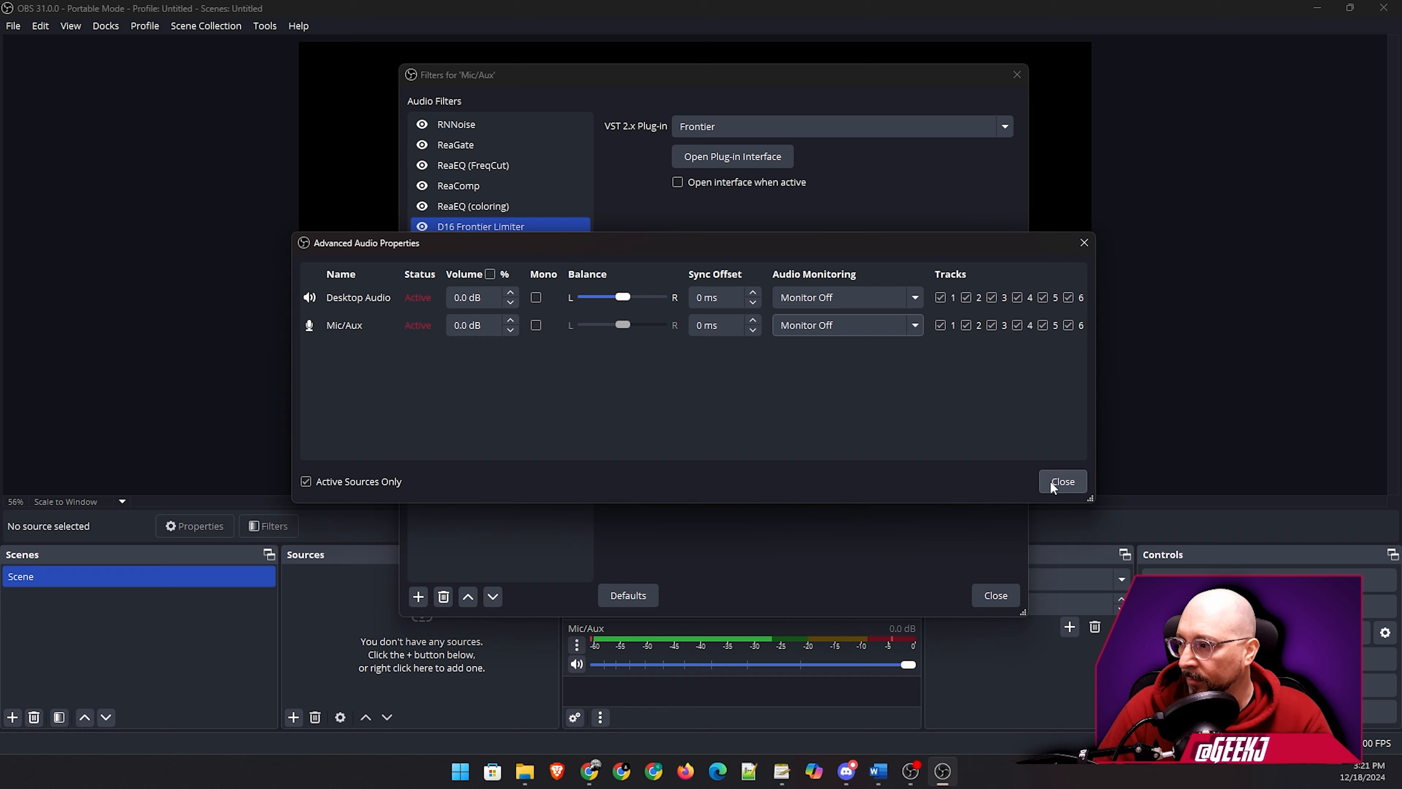
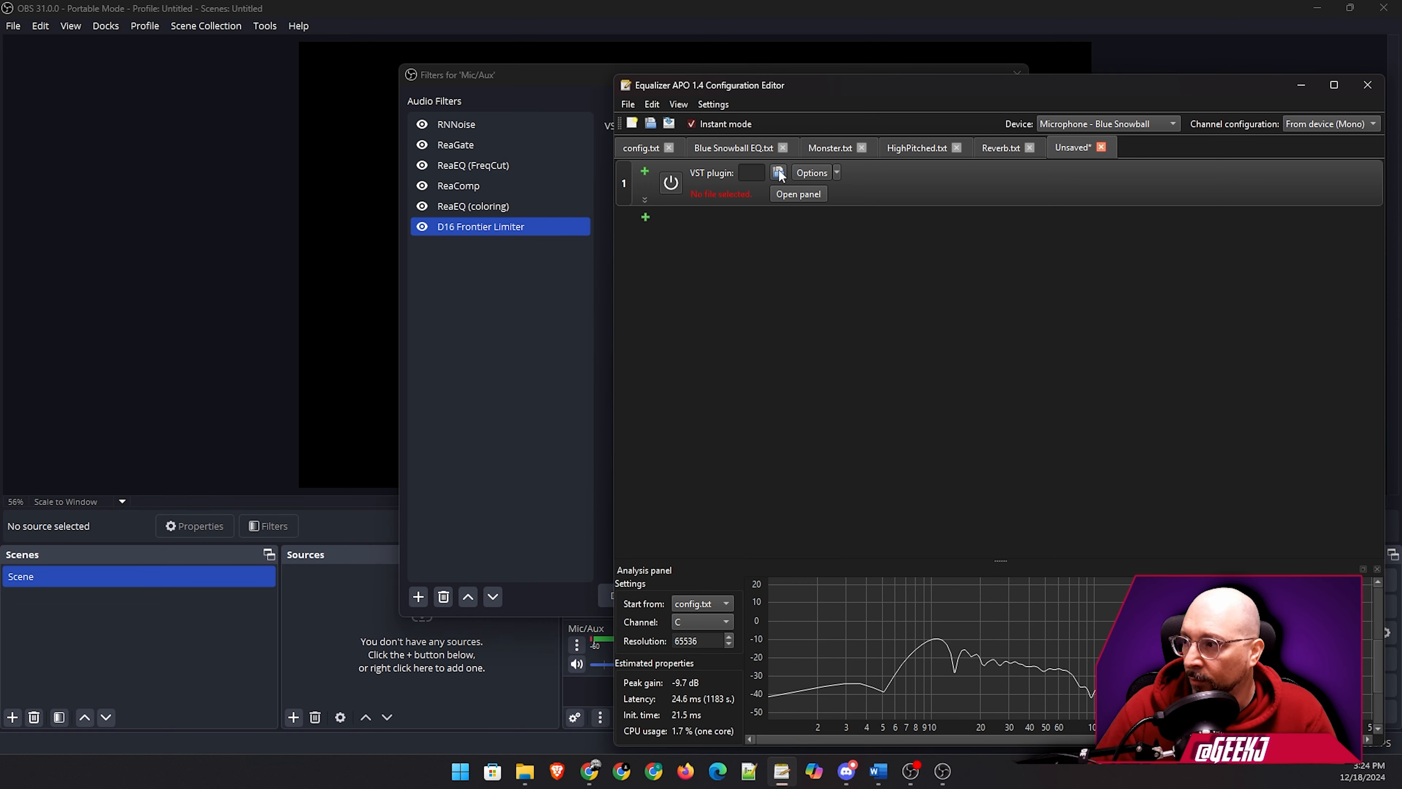
Load rnnoise_stereo.dll from the Werman RNNoise folder in VSTPlugins into the first VST plugin filter.
left_click(779, 174)
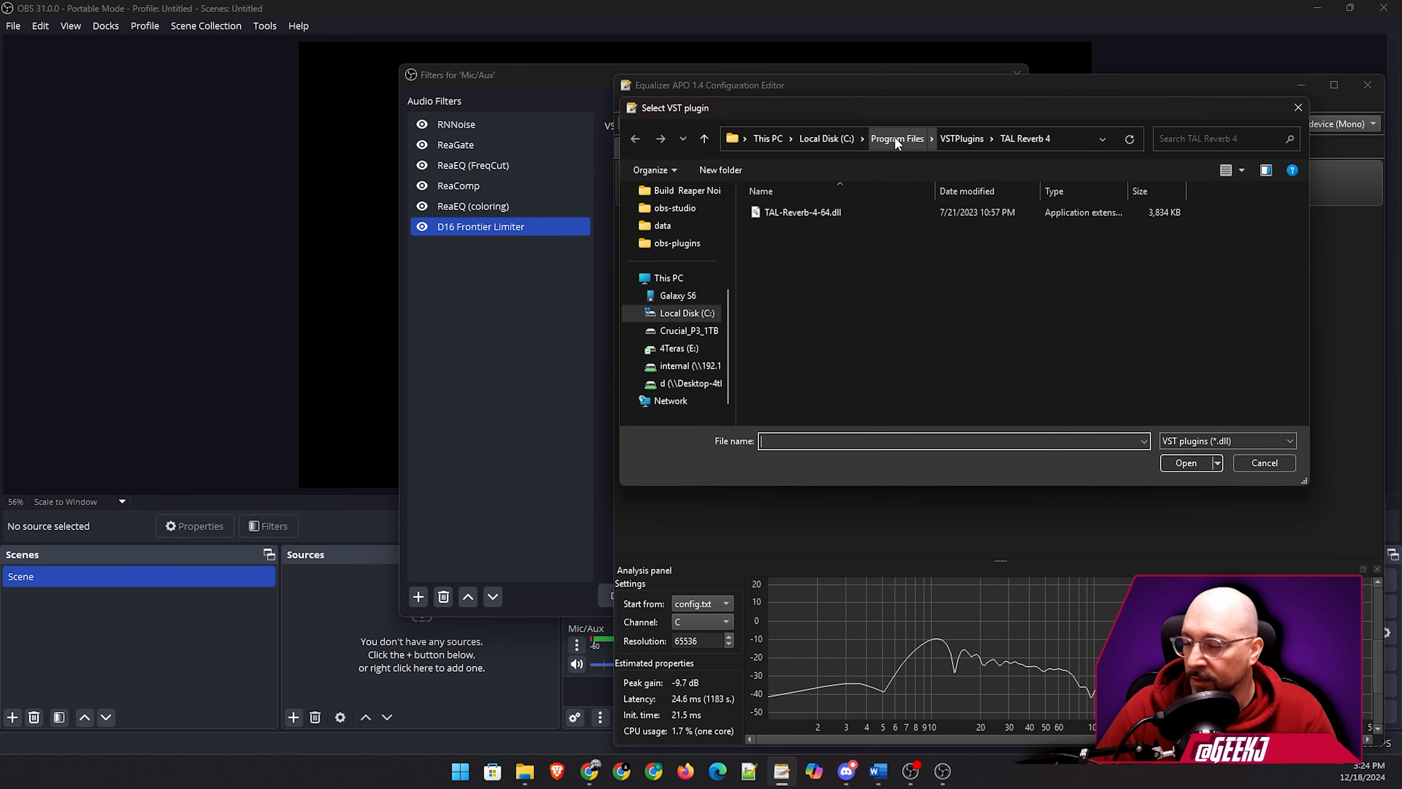
left_click(964, 138)
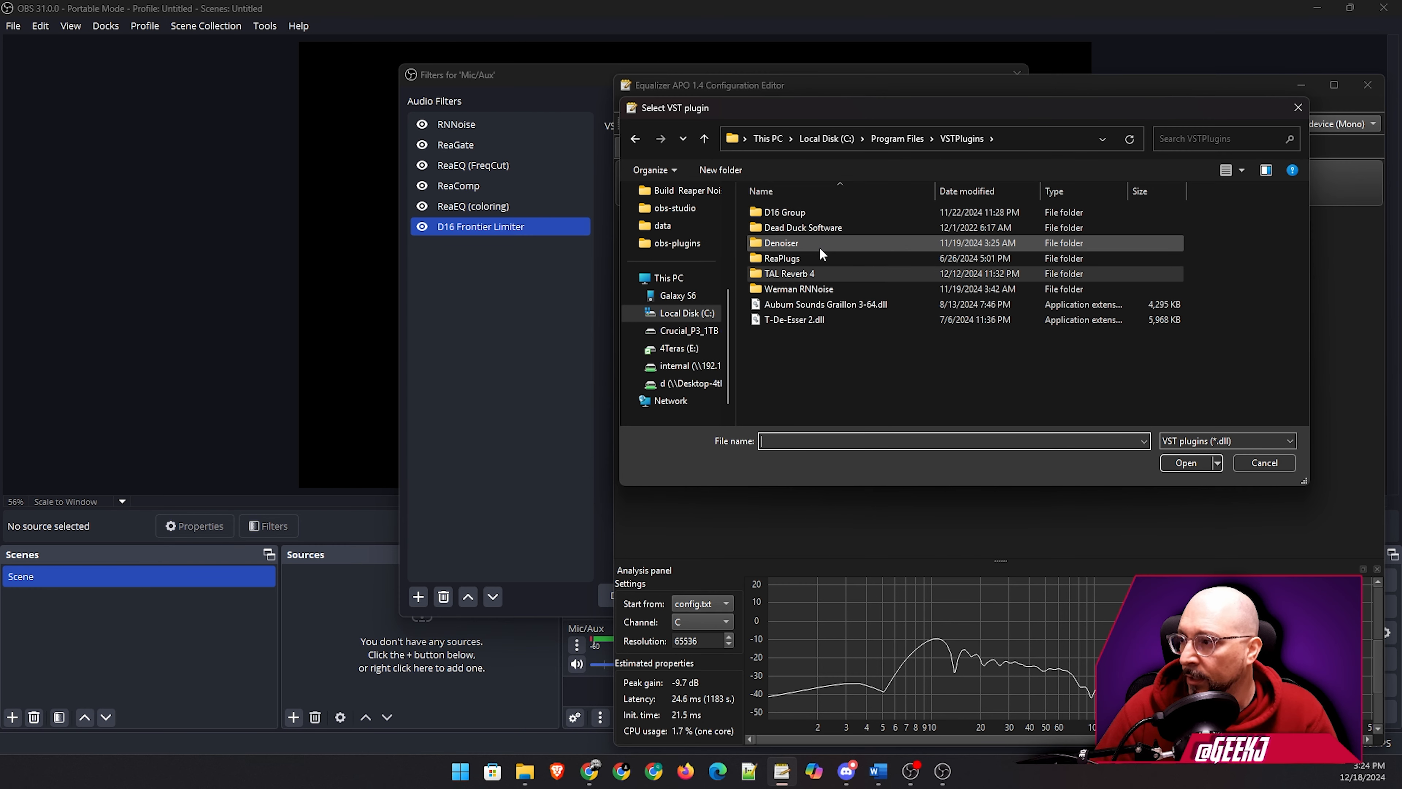
double_click(798, 290)
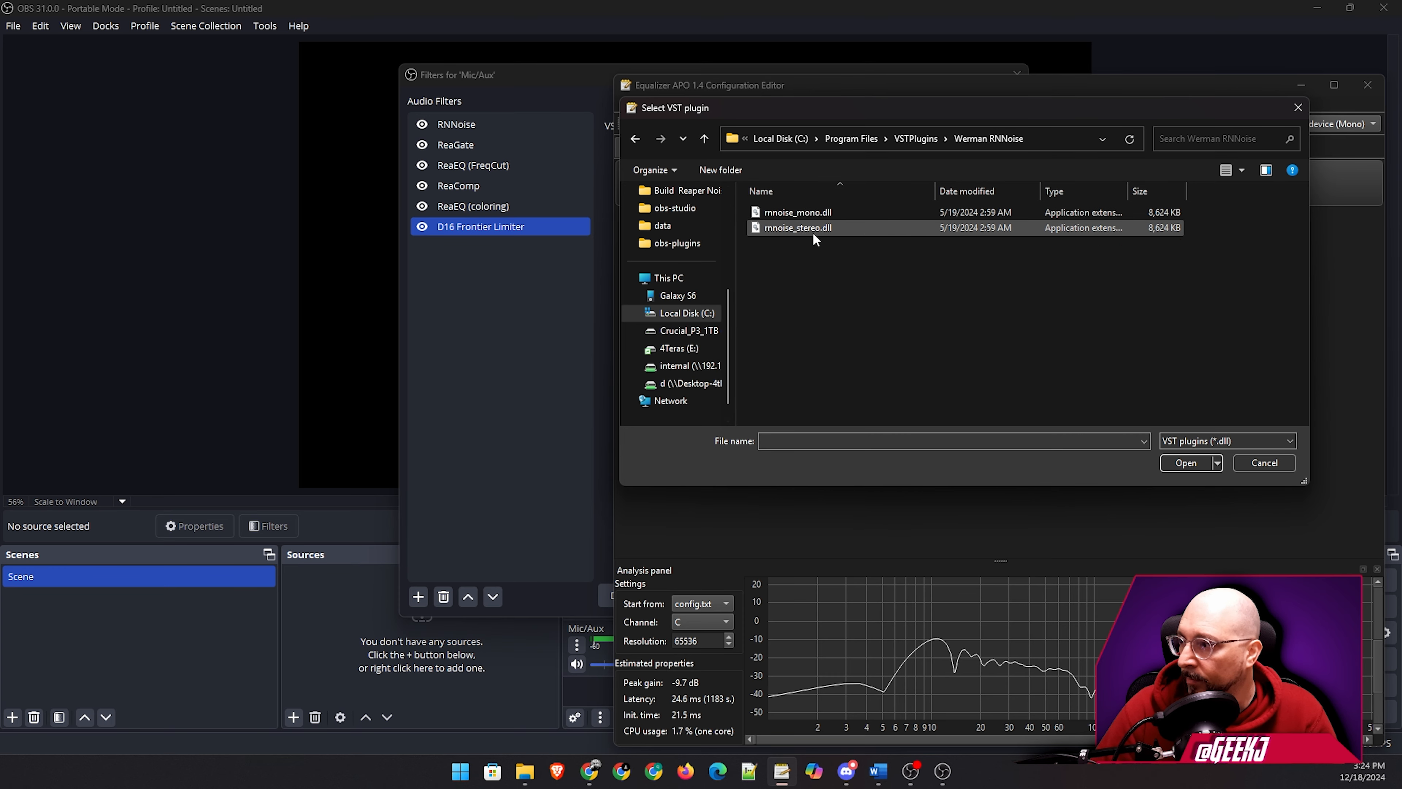
left_click(781, 232)
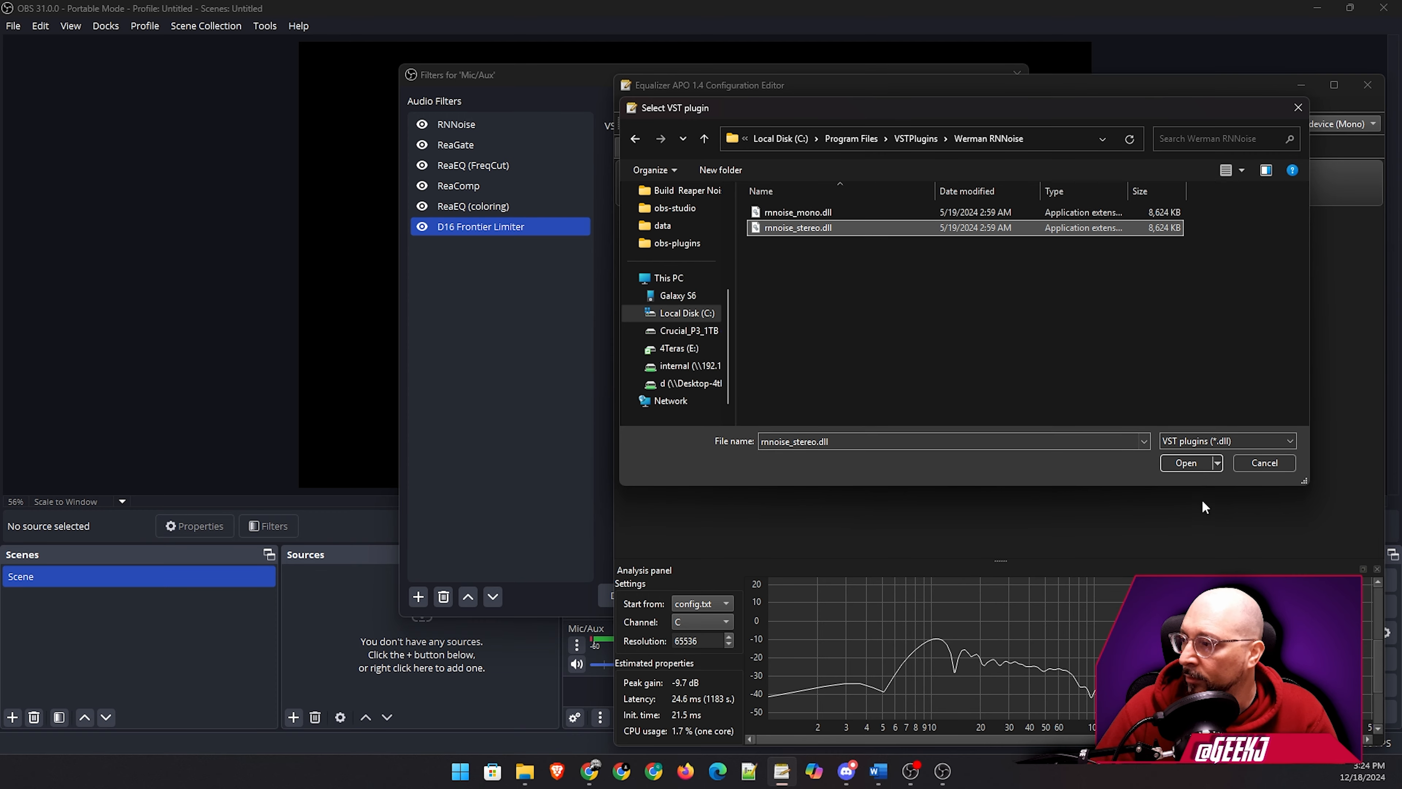
left_click(1186, 464)
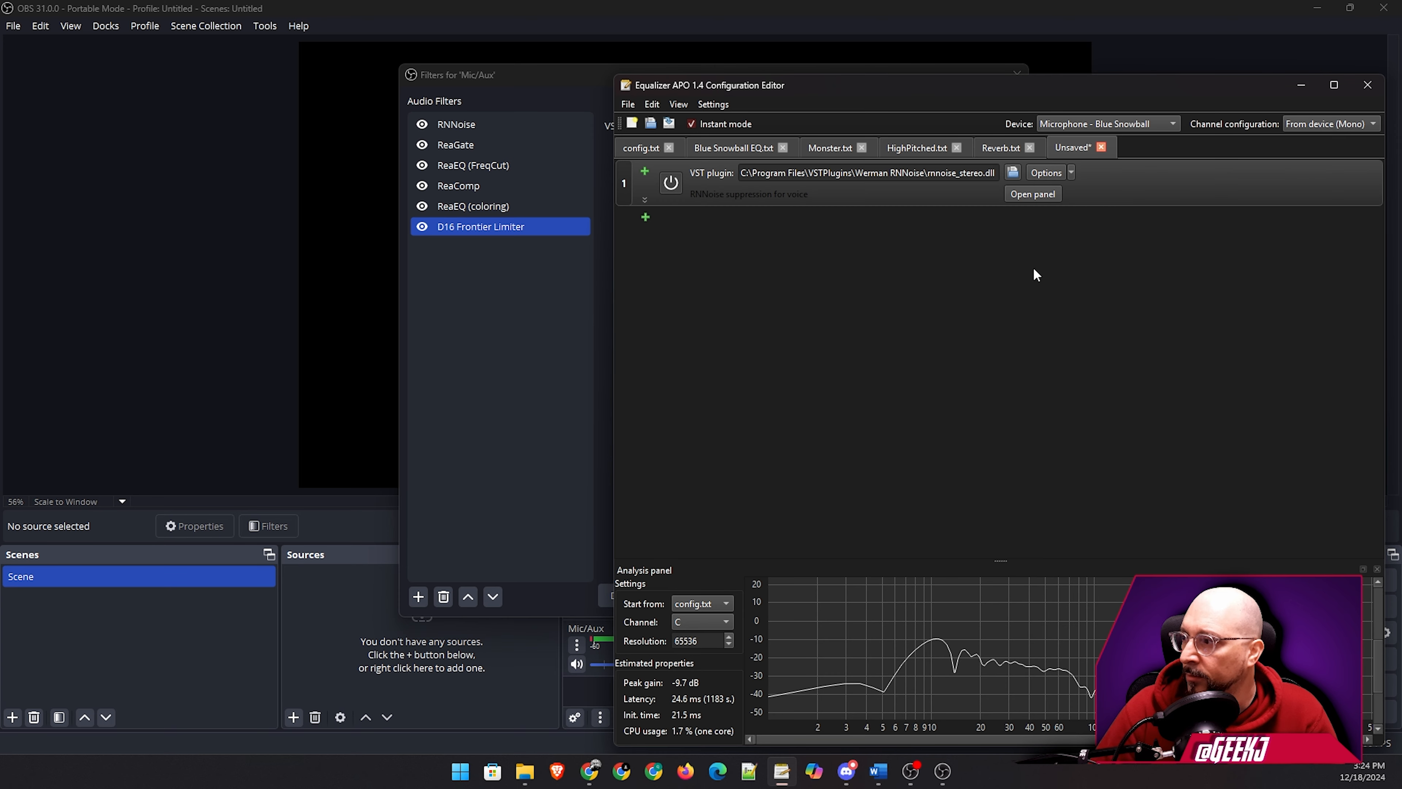
Open the RNNoise plugin panel, toggle automatic applying of changes and confirm the panel.
left_click(1035, 193)
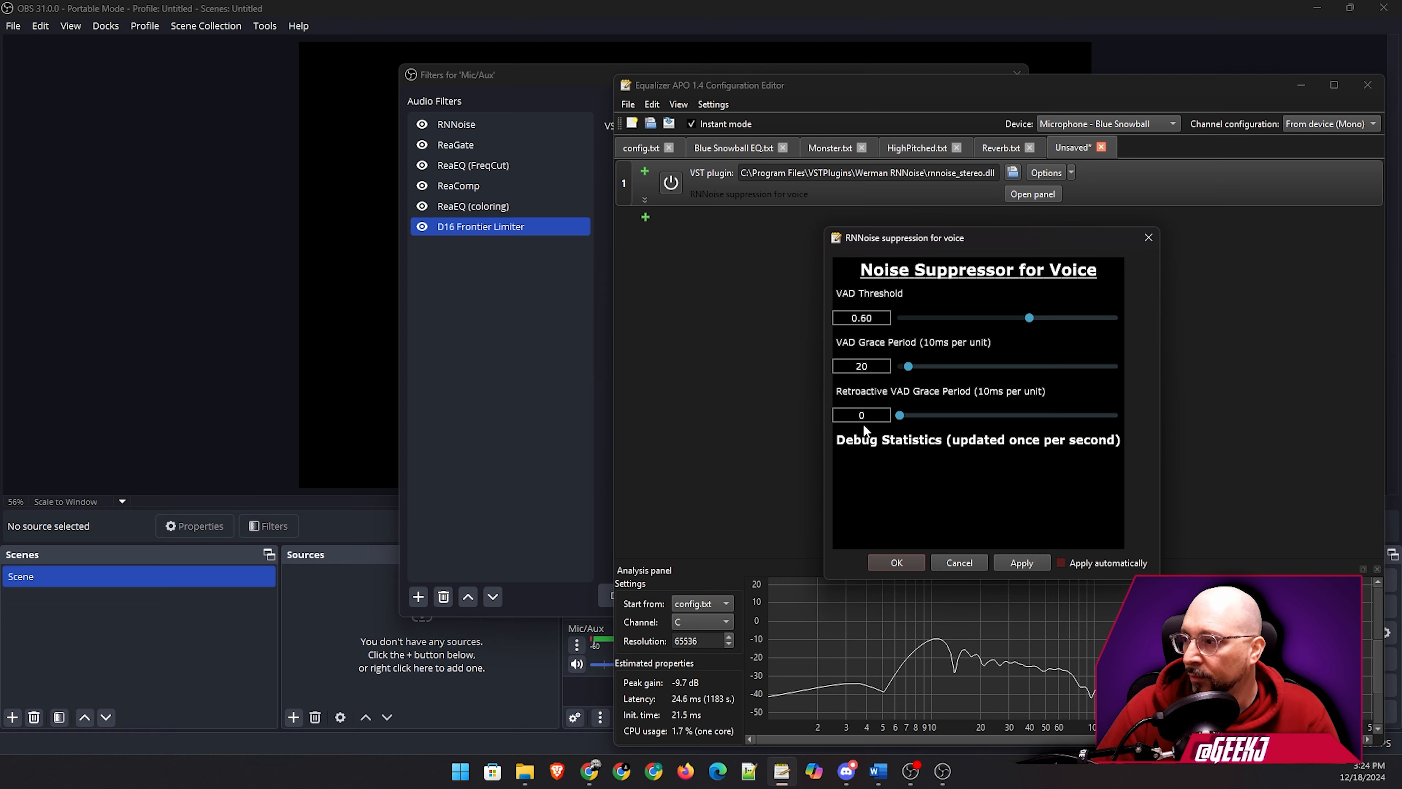
left_click_drag(980, 242, 1031, 214)
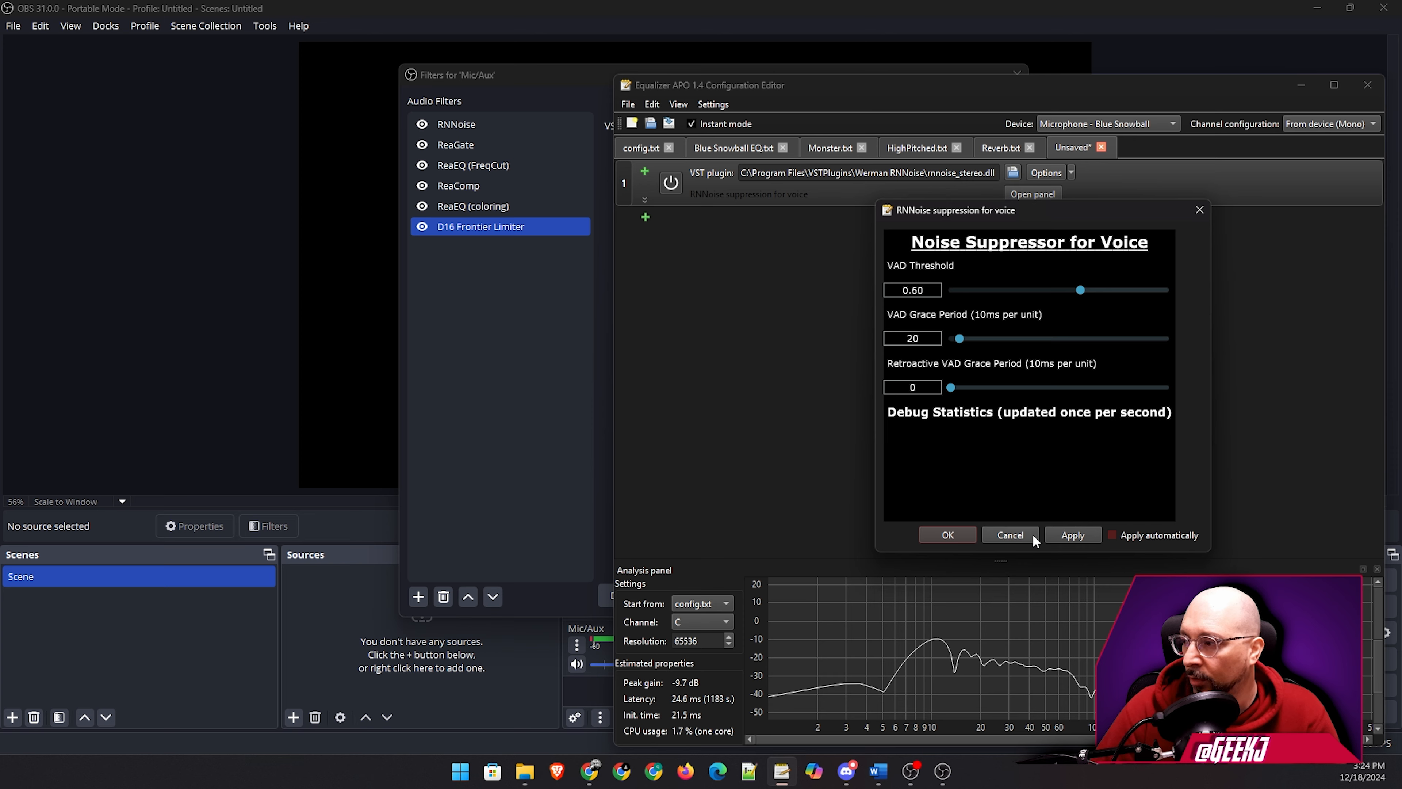
left_click(1113, 534)
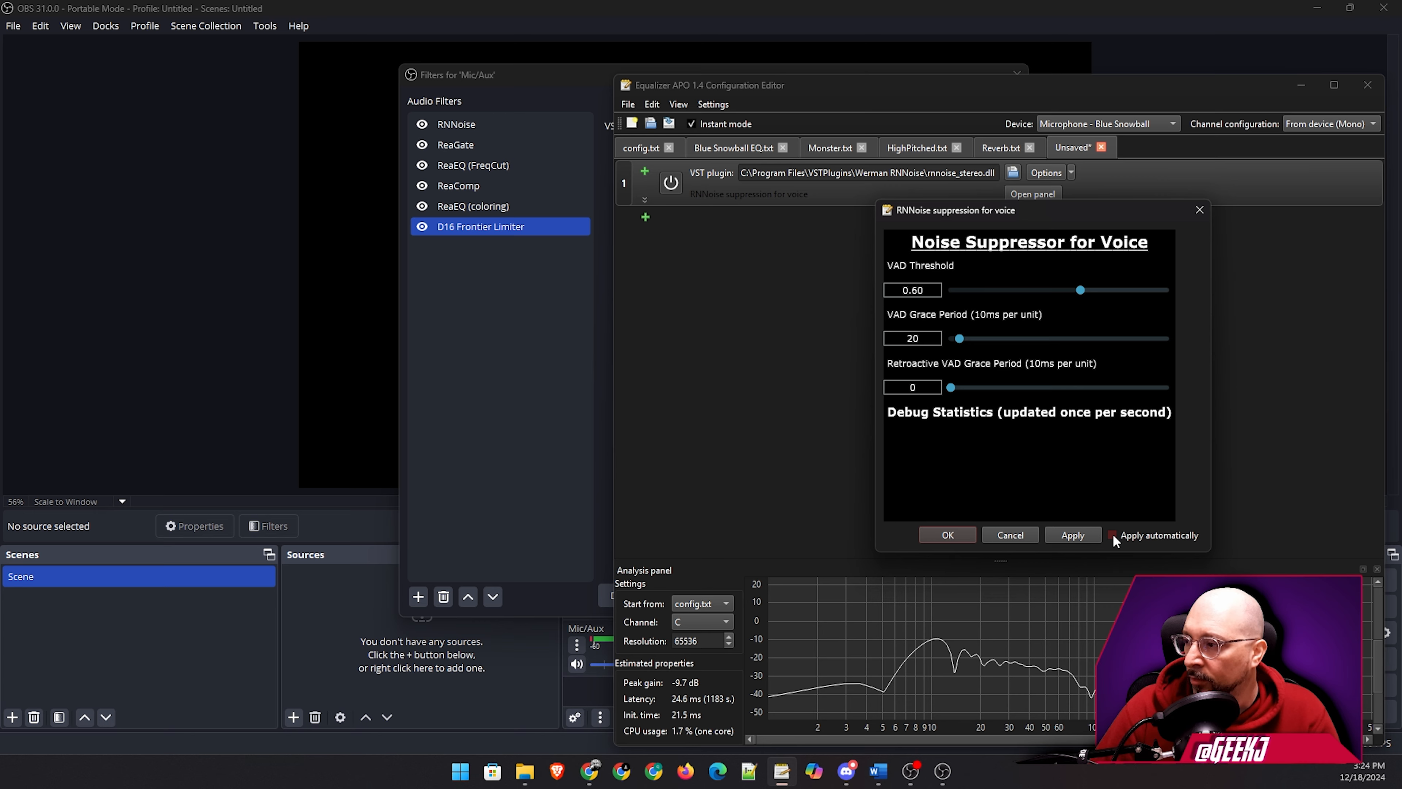
left_click(945, 535)
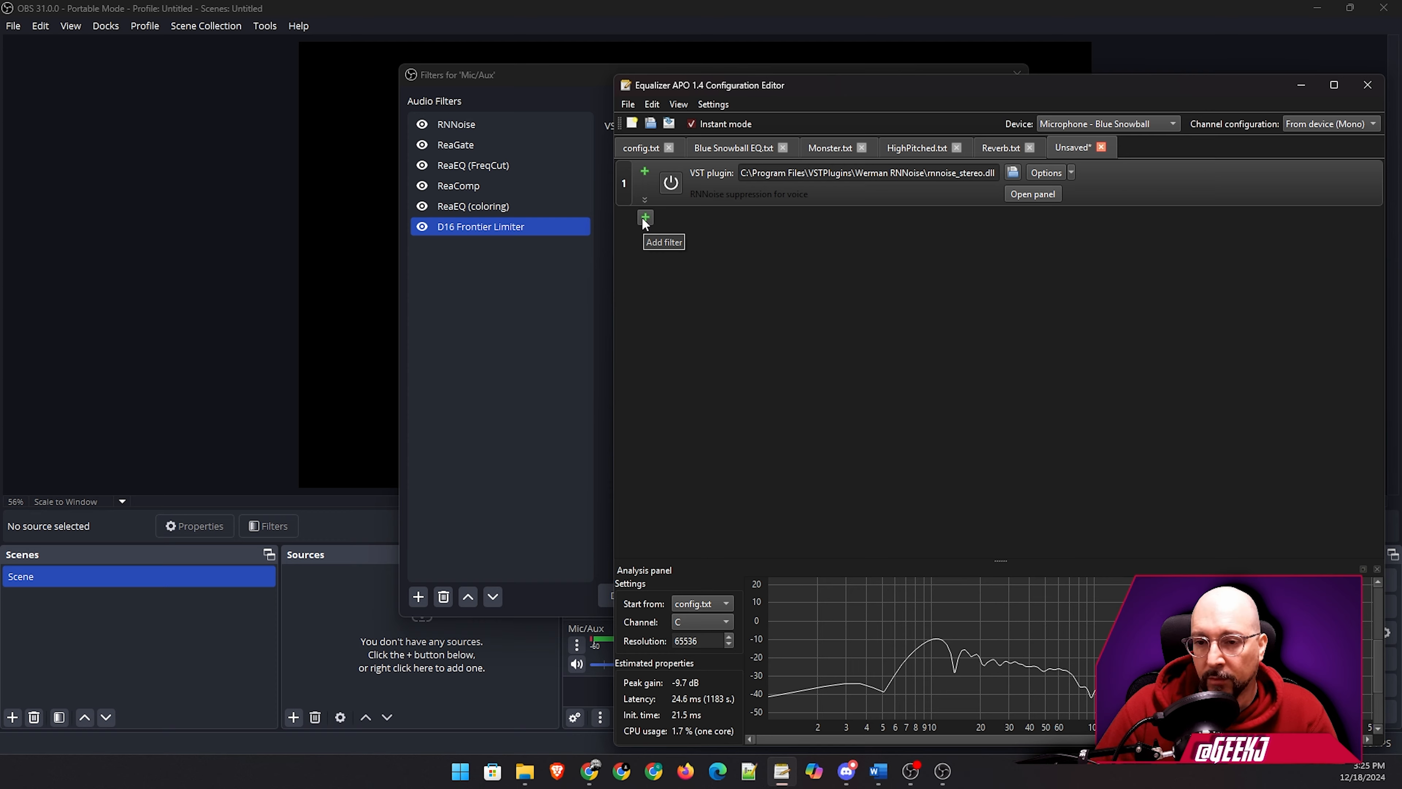
Add a second VST plugin filter and load reagate-standalone.dll from the ReaPlugs folder into it.
left_click(644, 218)
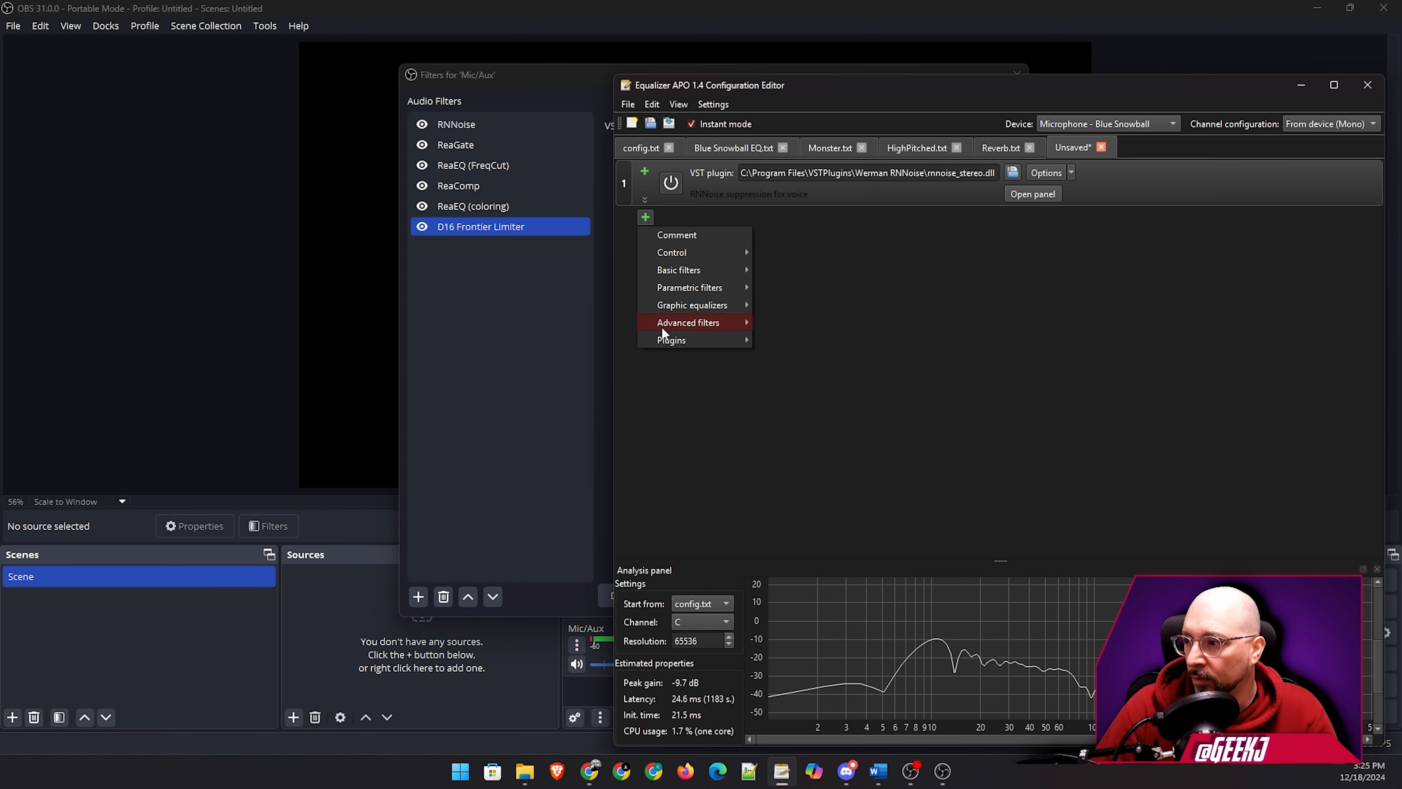
mouse_move(693, 338)
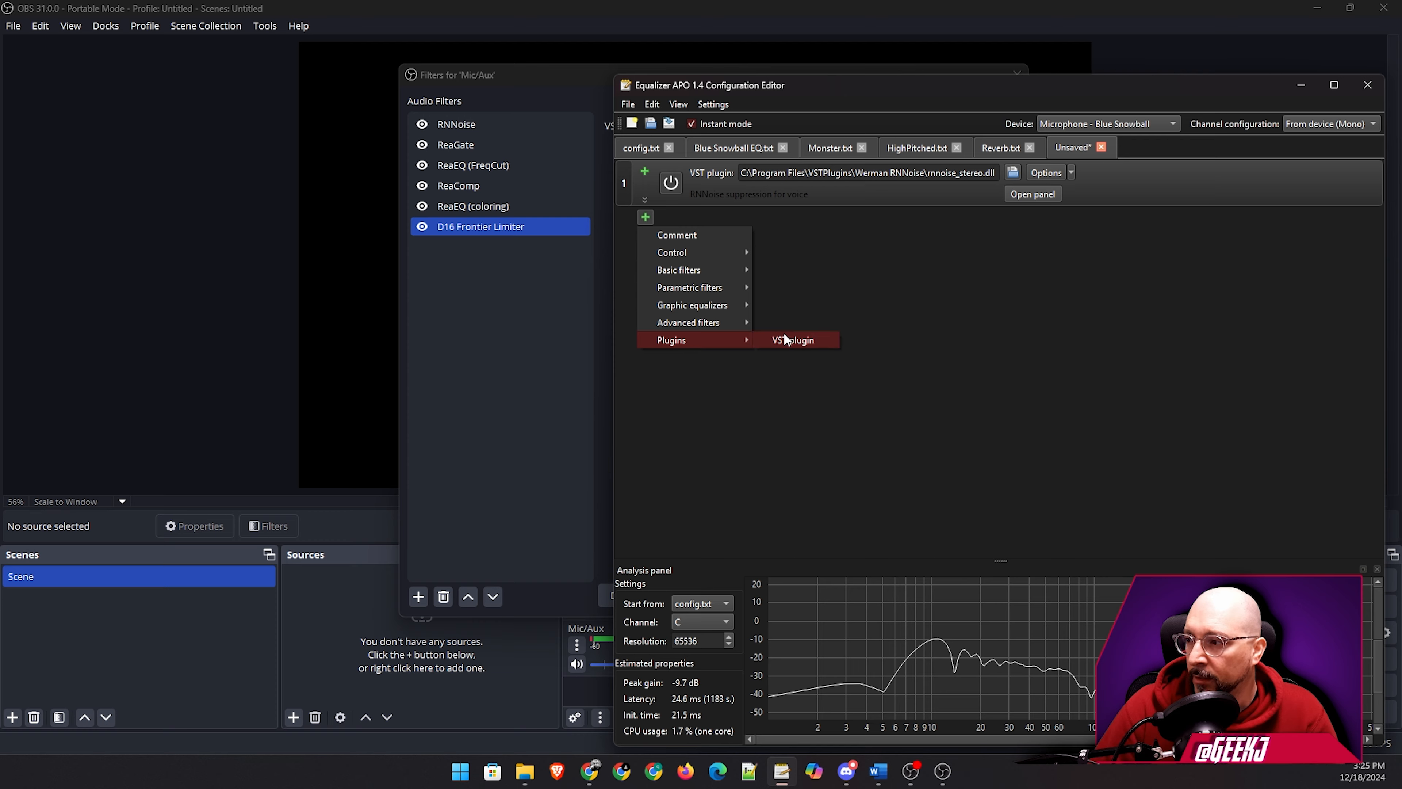
left_click(802, 339)
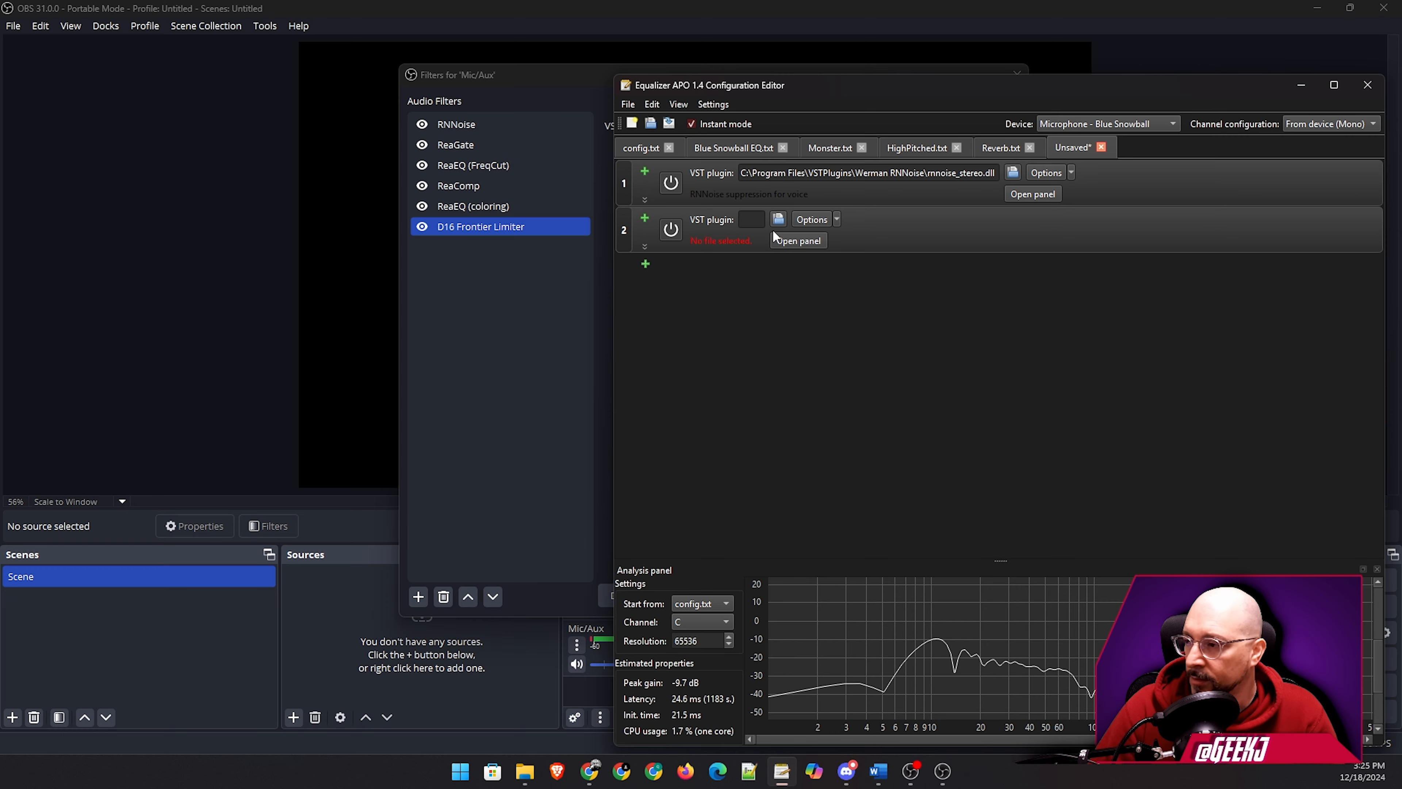
left_click(777, 220)
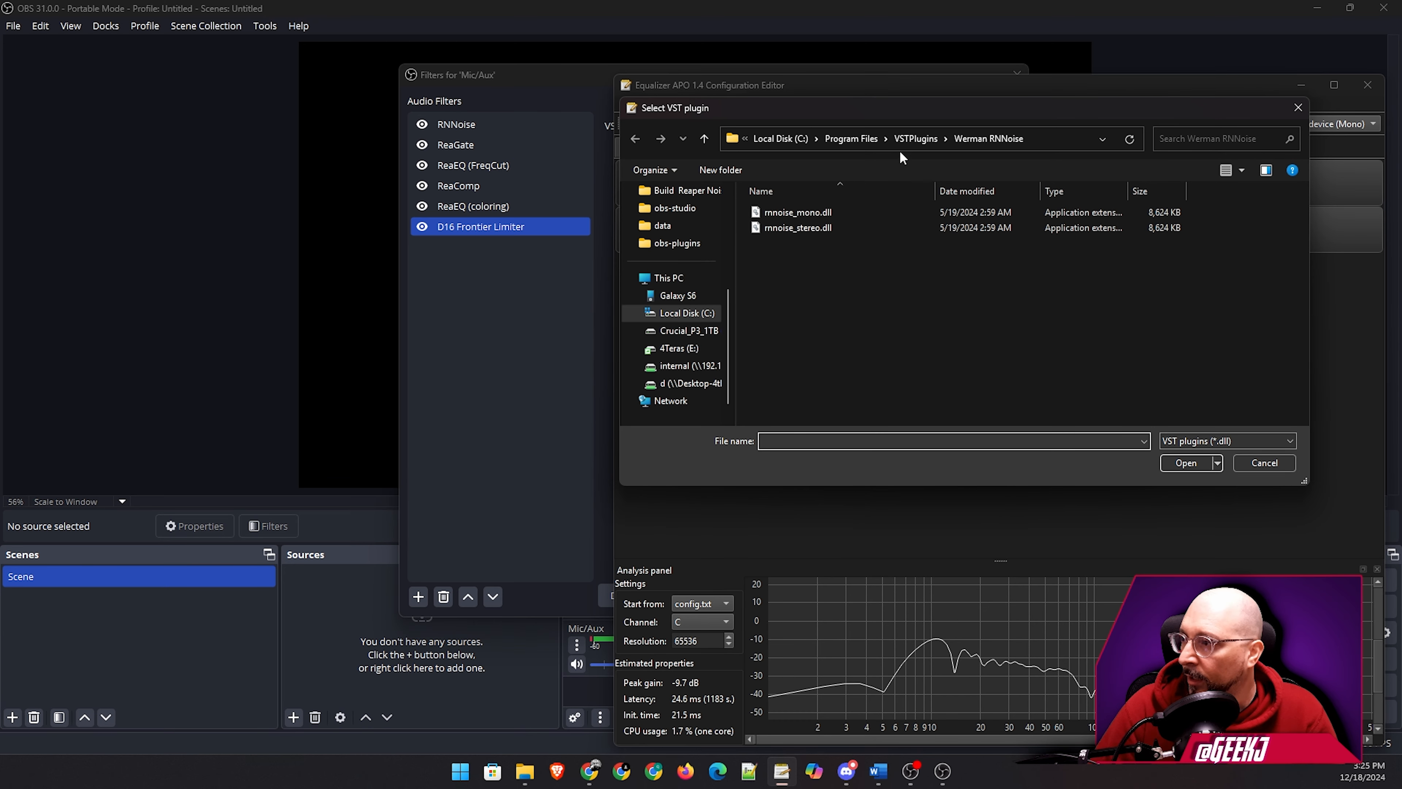
left_click(913, 138)
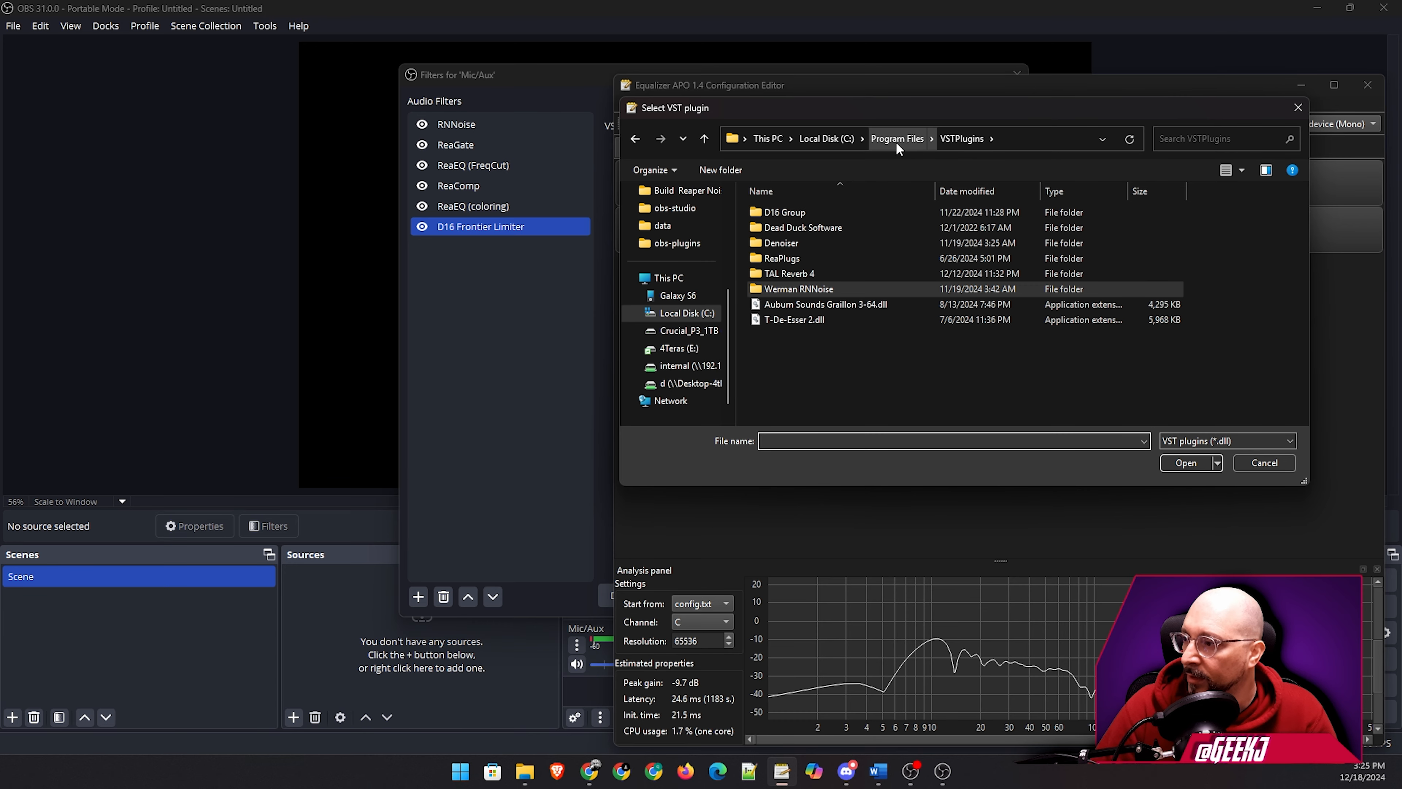
double_click(771, 259)
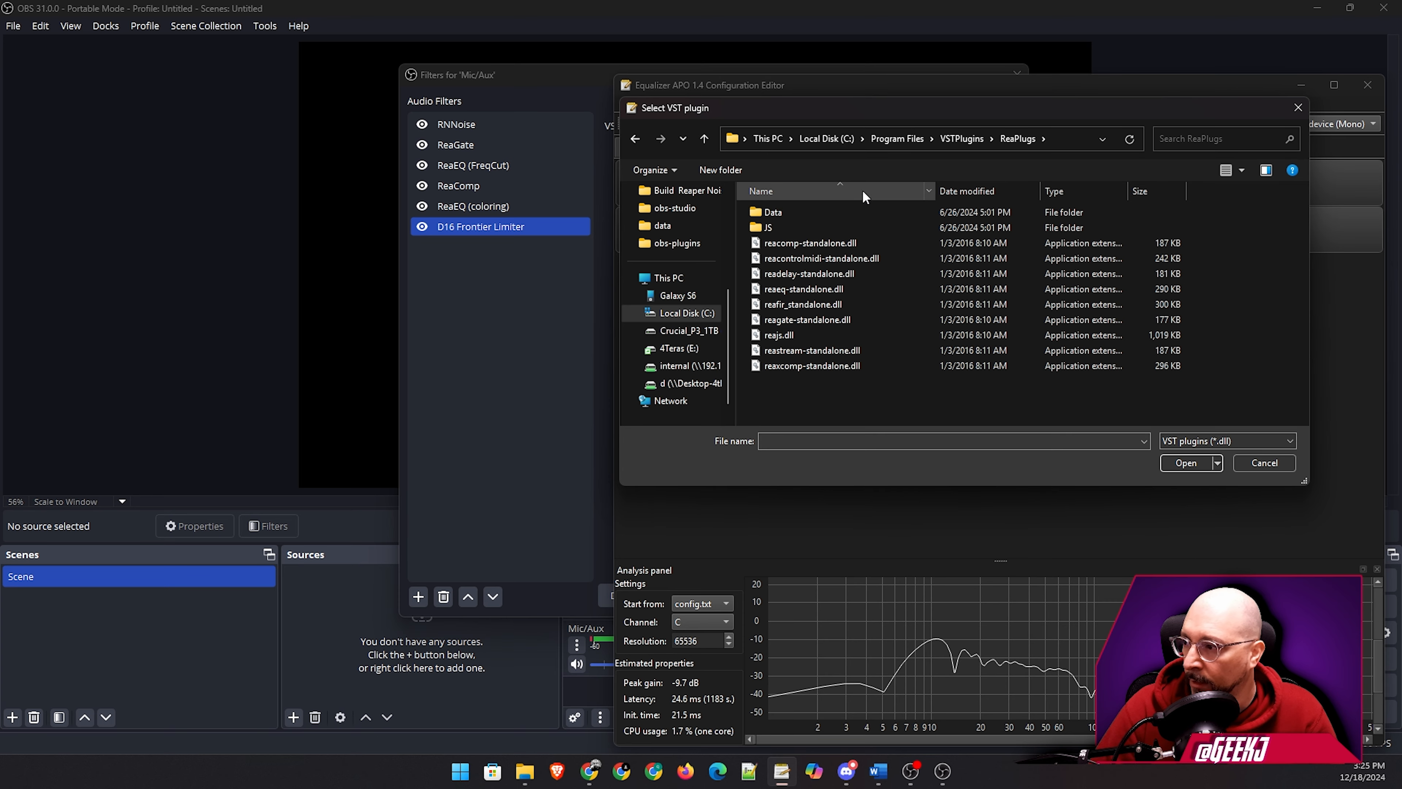
left_click(782, 319)
left_click(1185, 462)
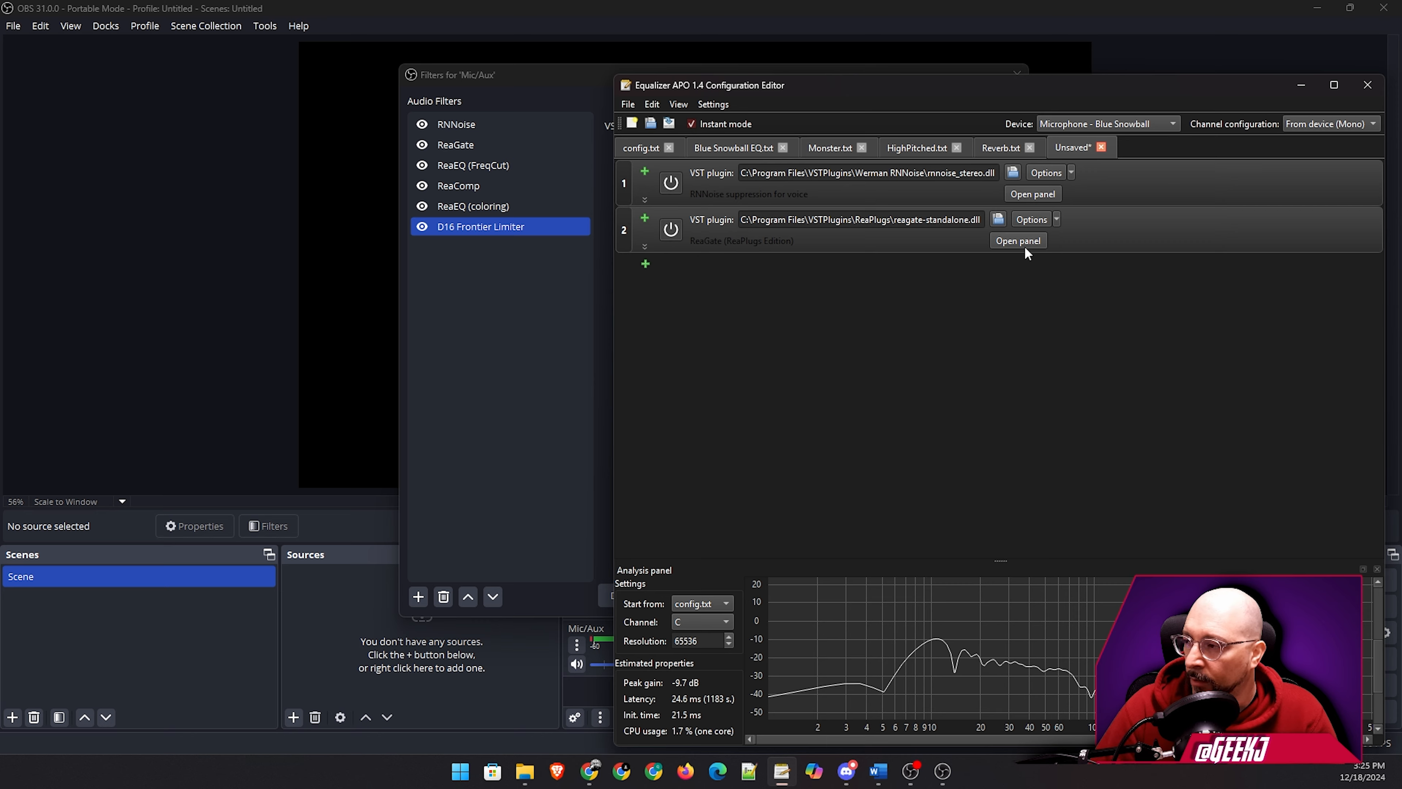
Open the ReaGate panel in Equalizer APO and place the OBS ReaGate filter's interface beside it for comparison.
left_click(1019, 241)
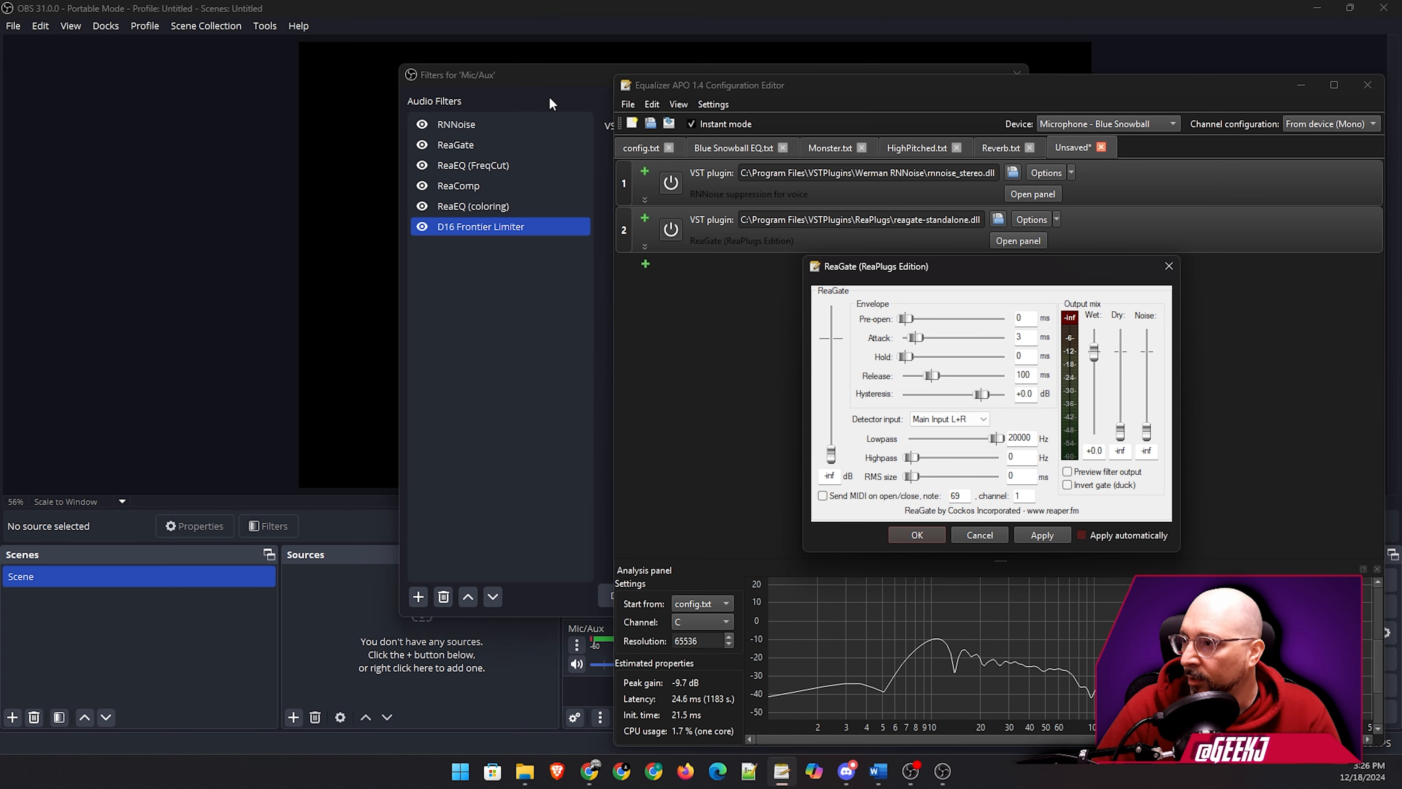
left_click_drag(549, 78, 188, 76)
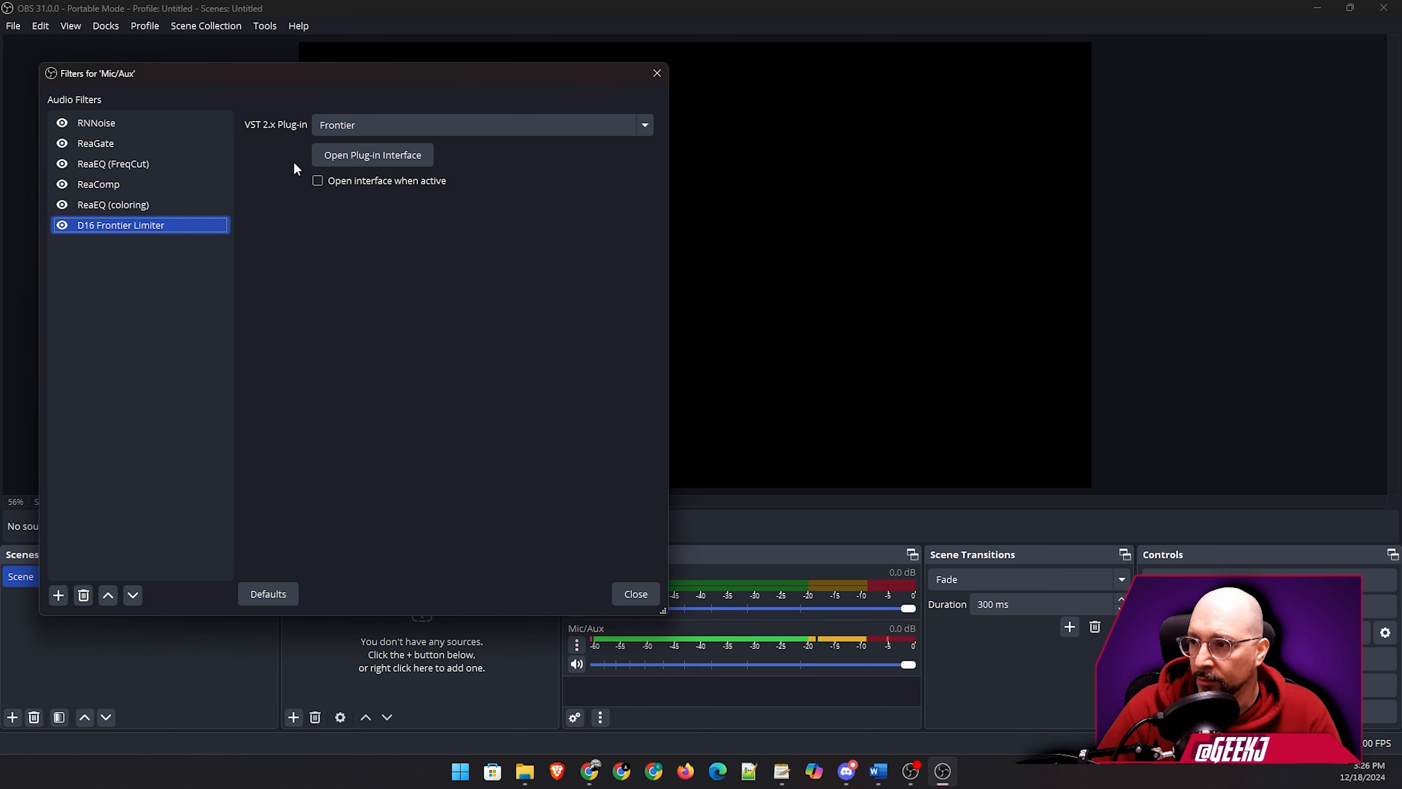
left_click(137, 139)
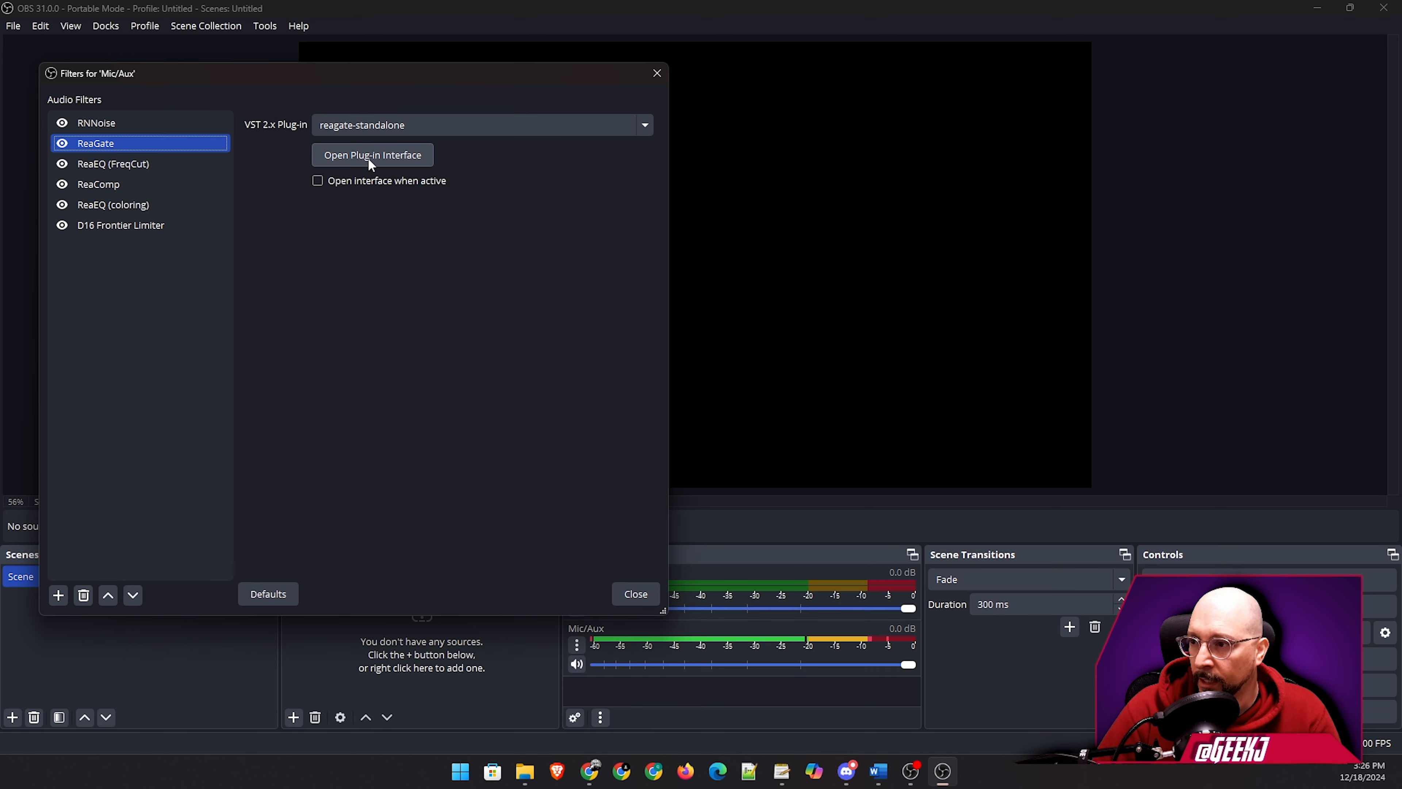
left_click(333, 155)
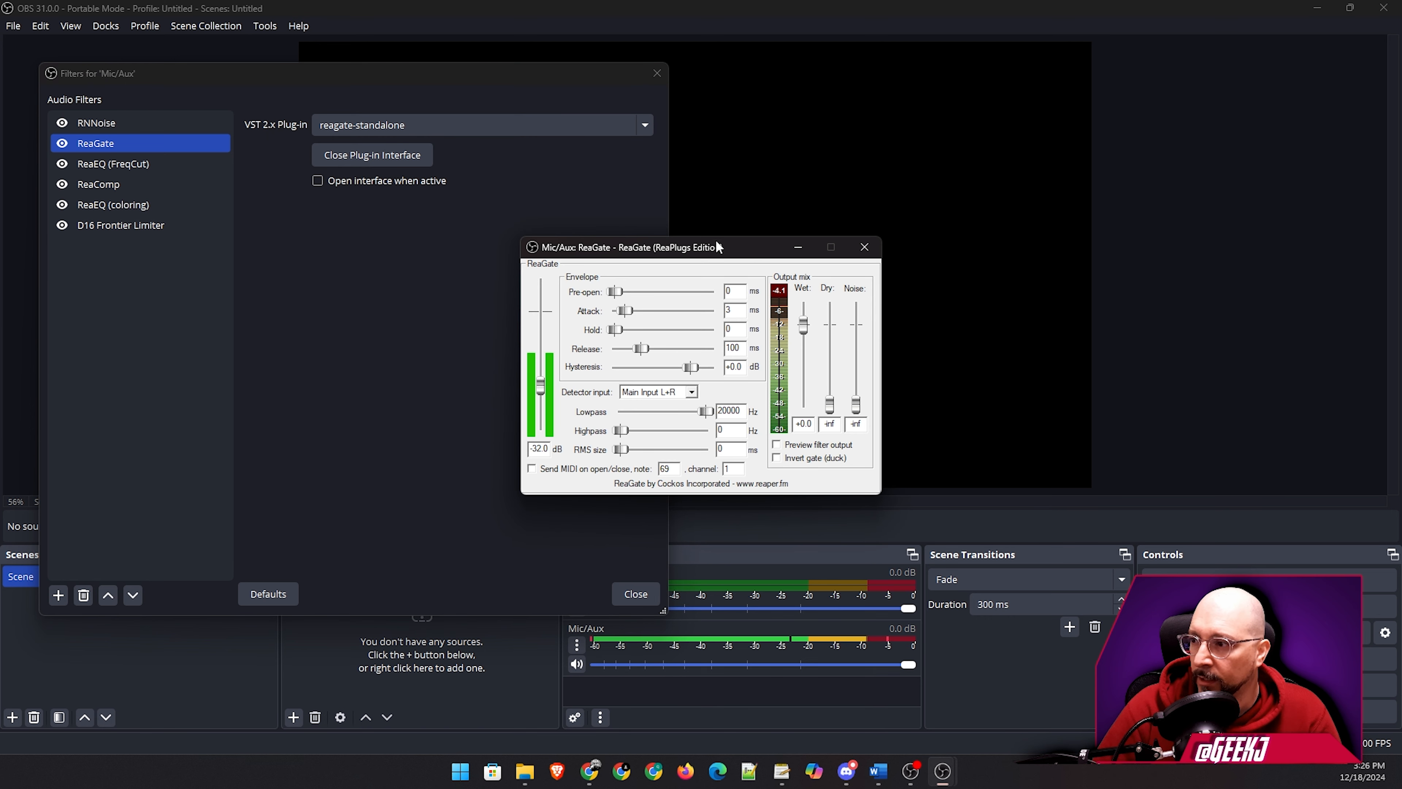
left_click_drag(720, 255, 258, 262)
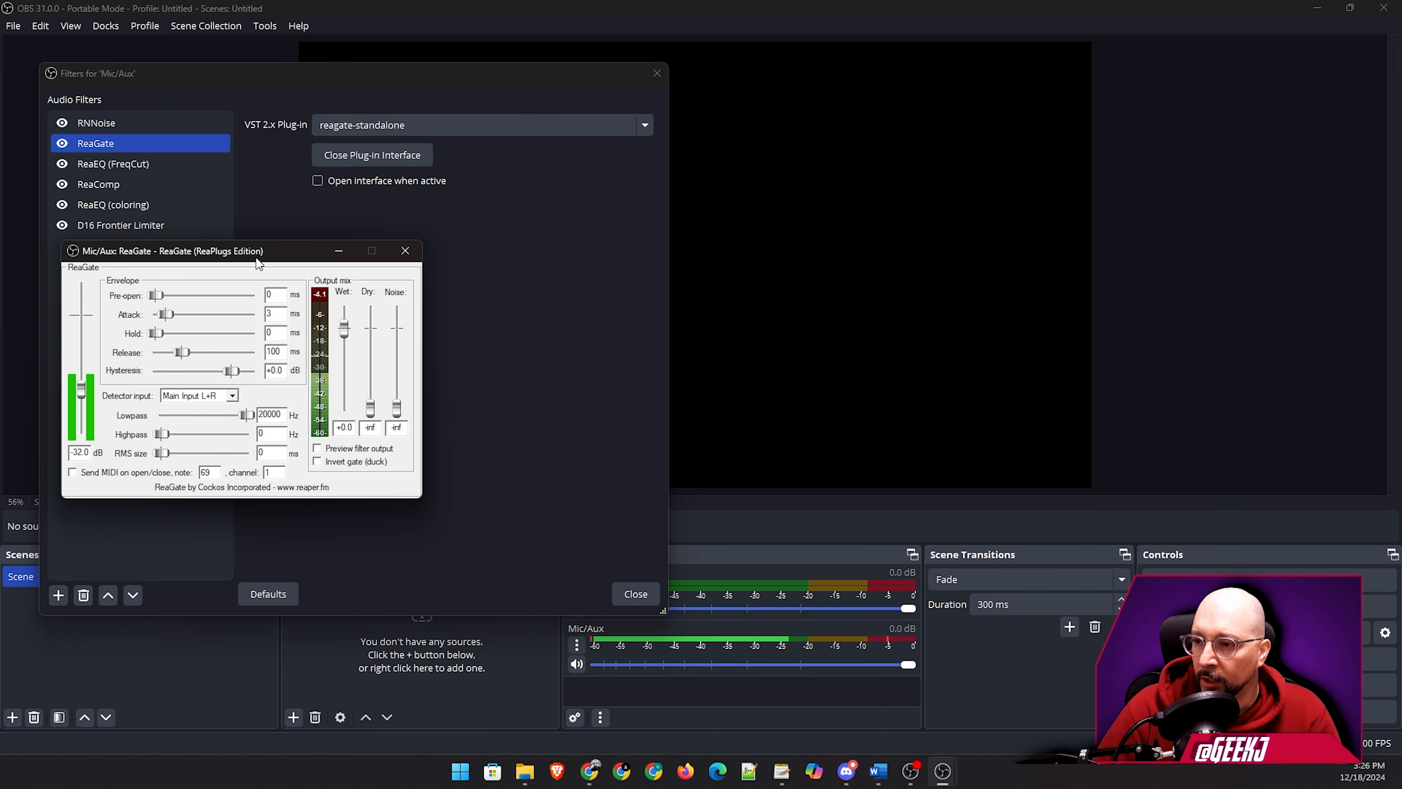
left_click(787, 780)
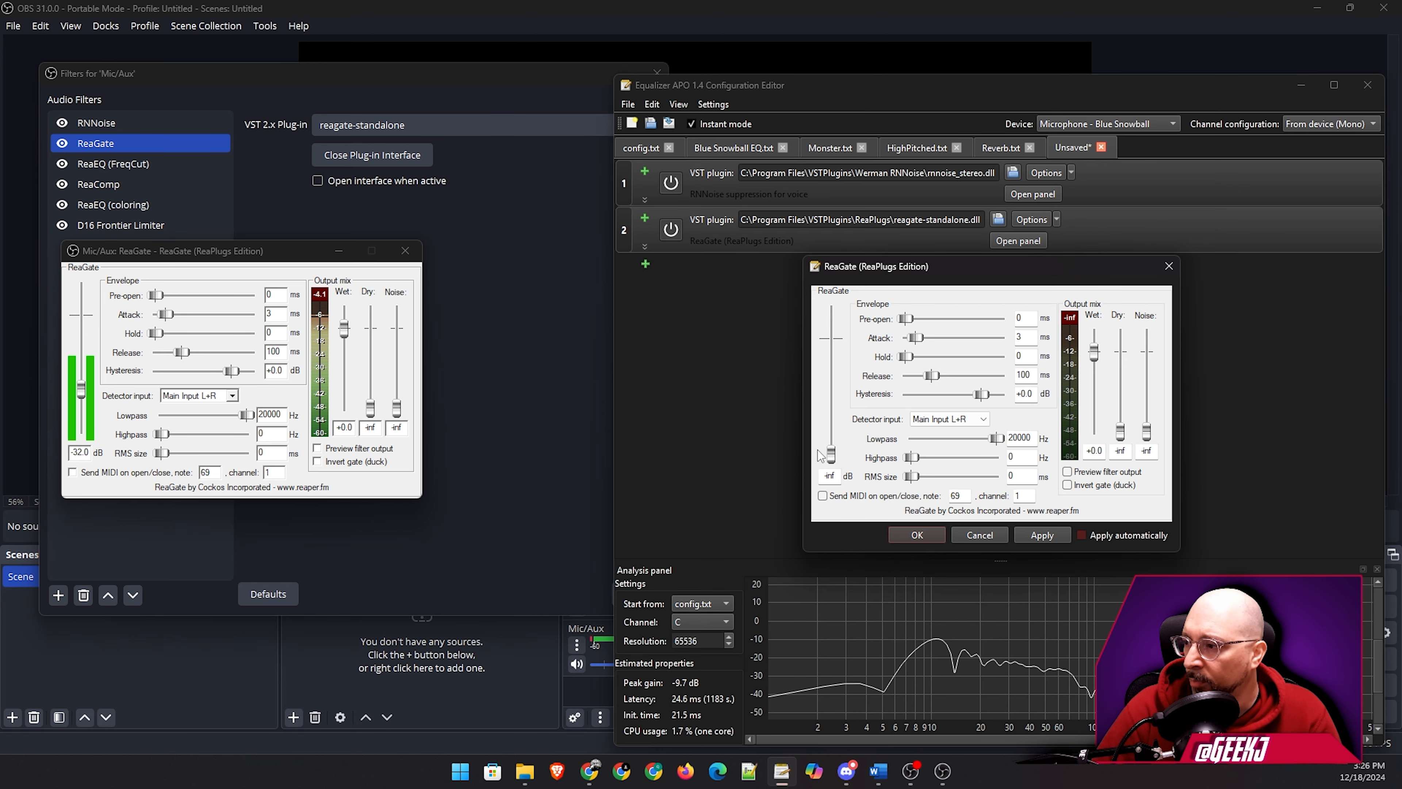
Set the ReaGate threshold in Equalizer APO to -32 dB and confirm the panel.
double_click(833, 476)
type("-32")
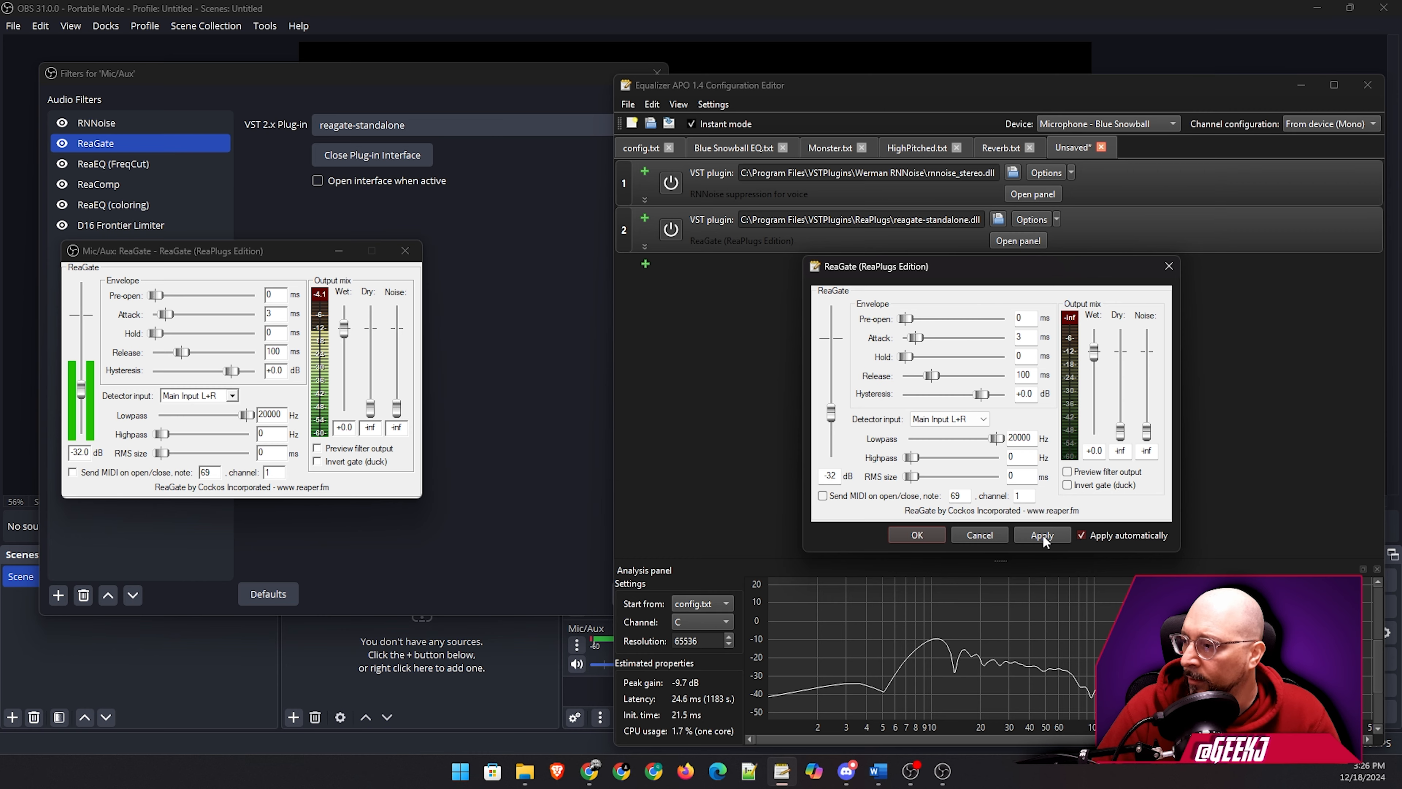
left_click(921, 533)
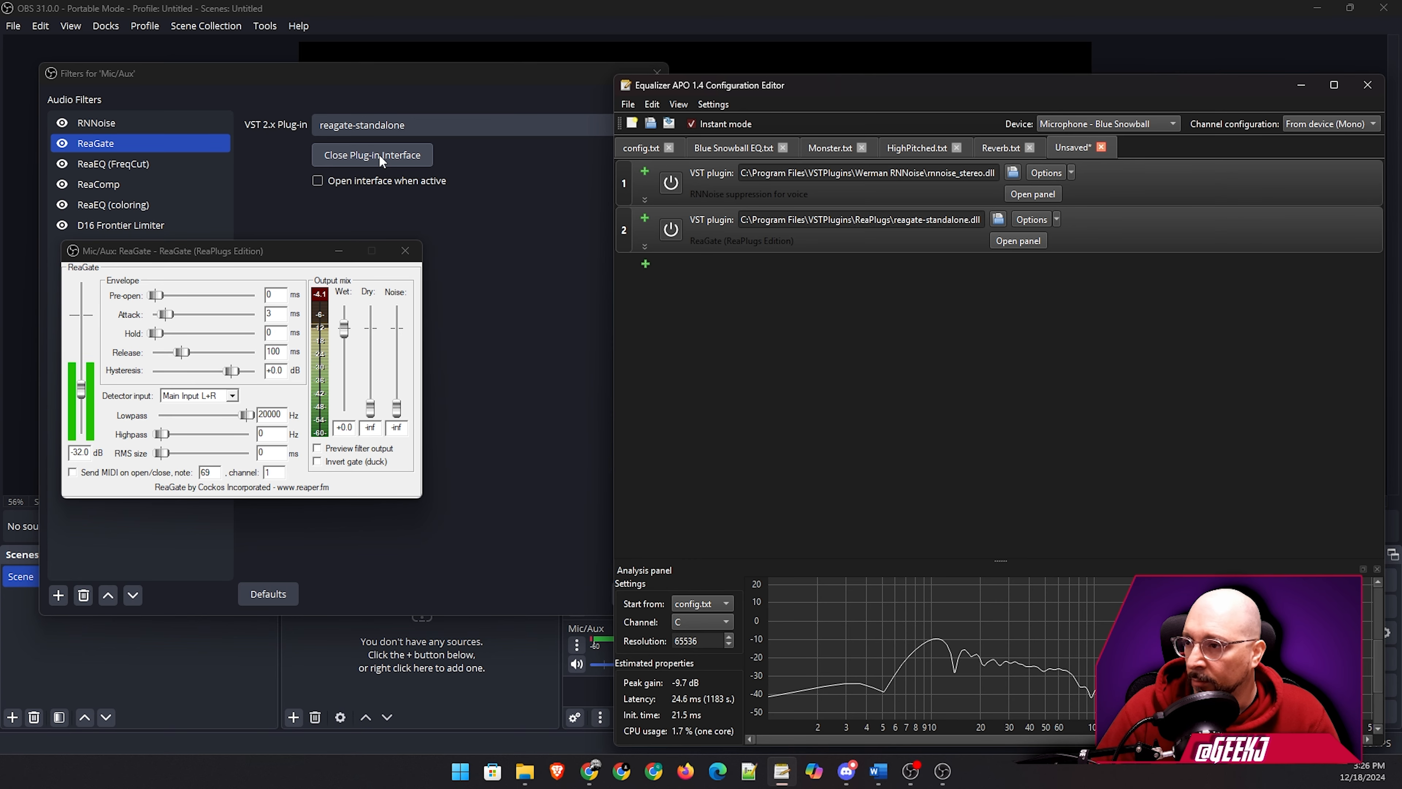
In OBS, replace the open ReaGate interface with the ReaEQ (FreqCut) interface and place it beside the Equalizer APO editor.
left_click(360, 156)
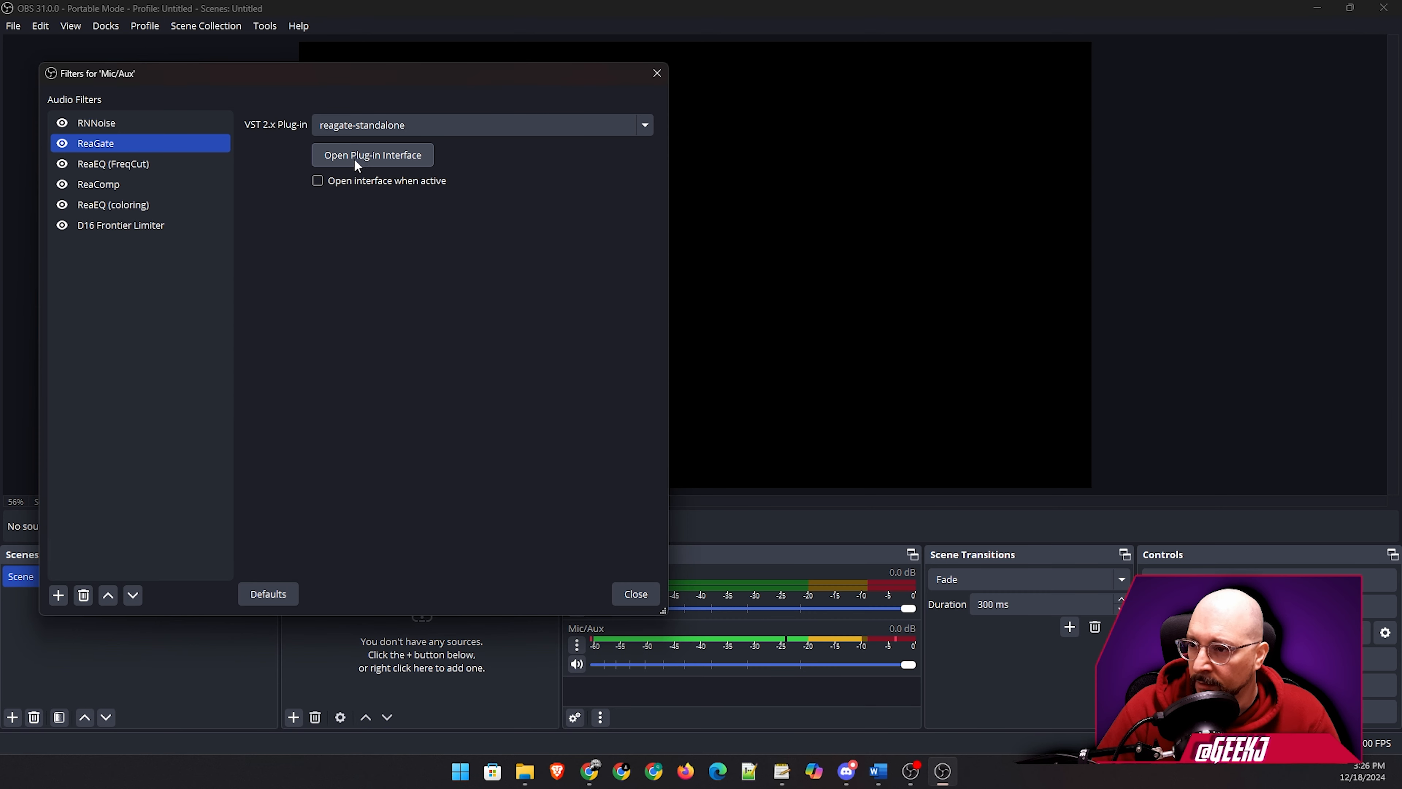
left_click(117, 167)
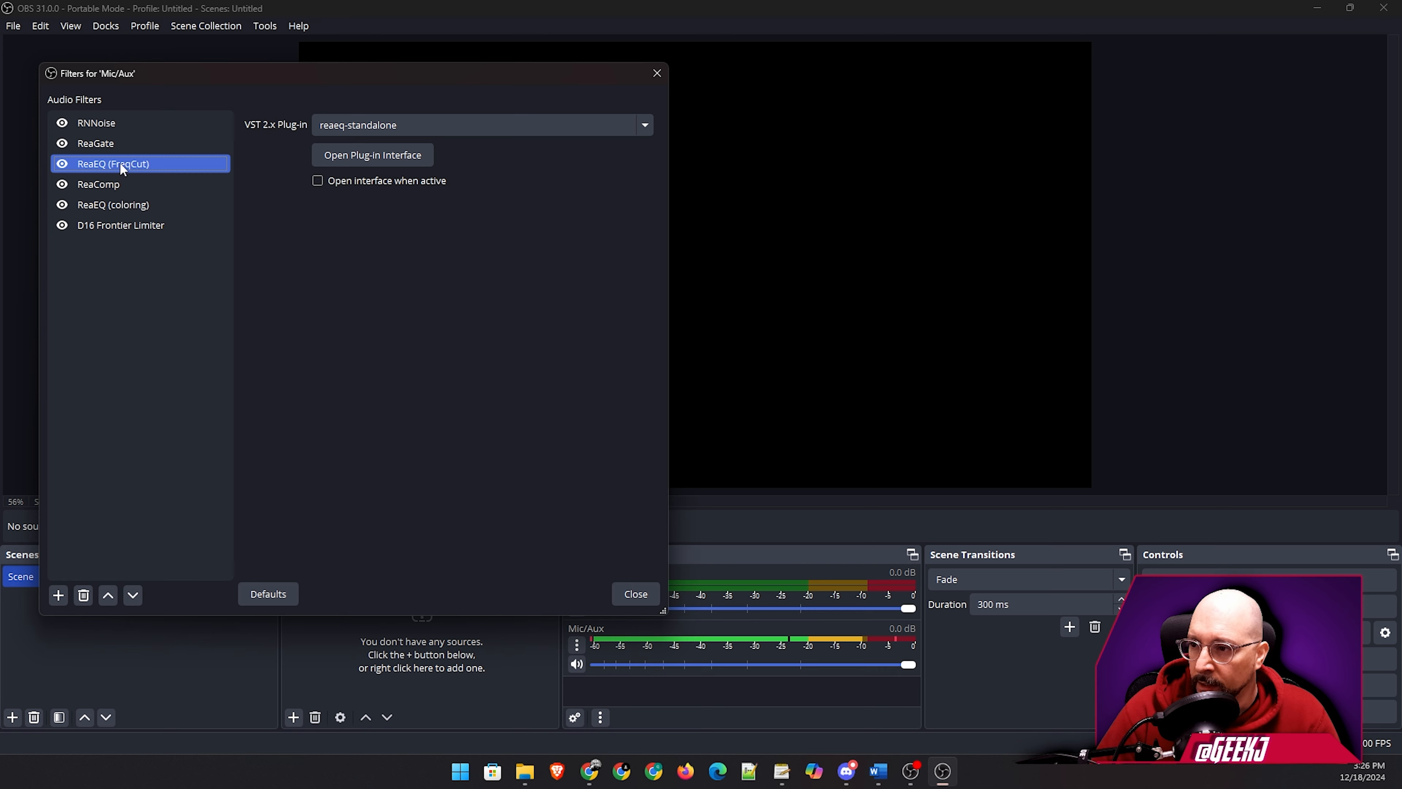
left_click(355, 152)
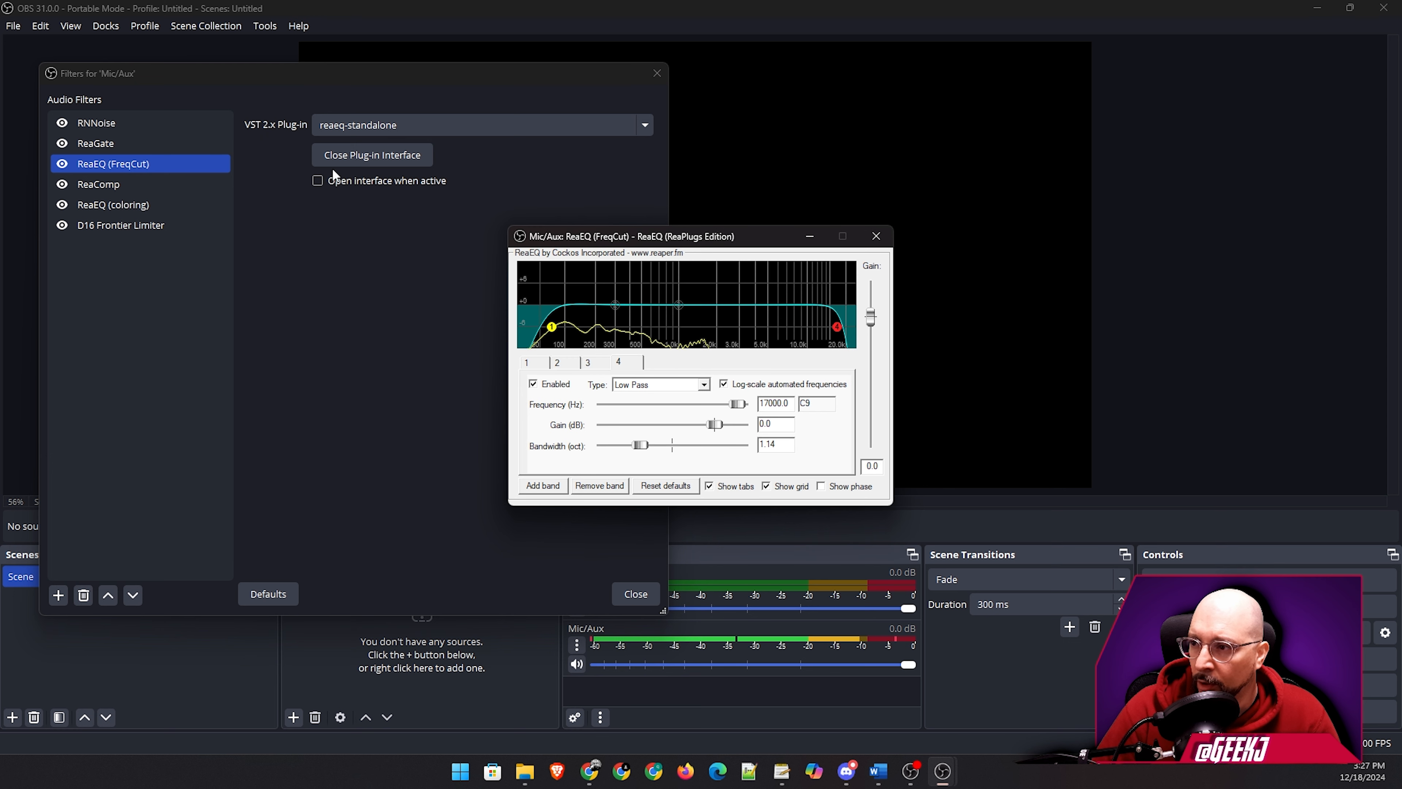
left_click_drag(666, 242, 220, 254)
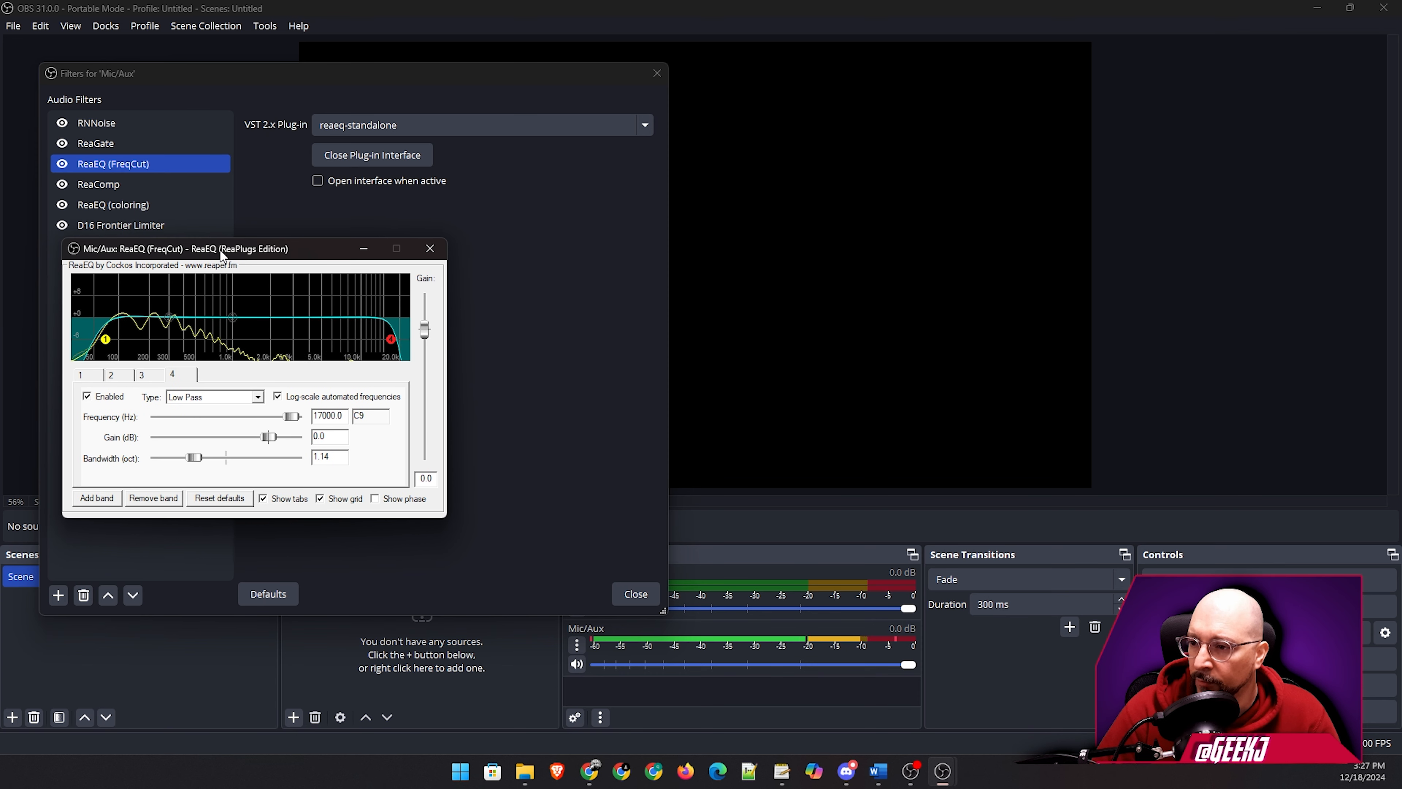
left_click(784, 778)
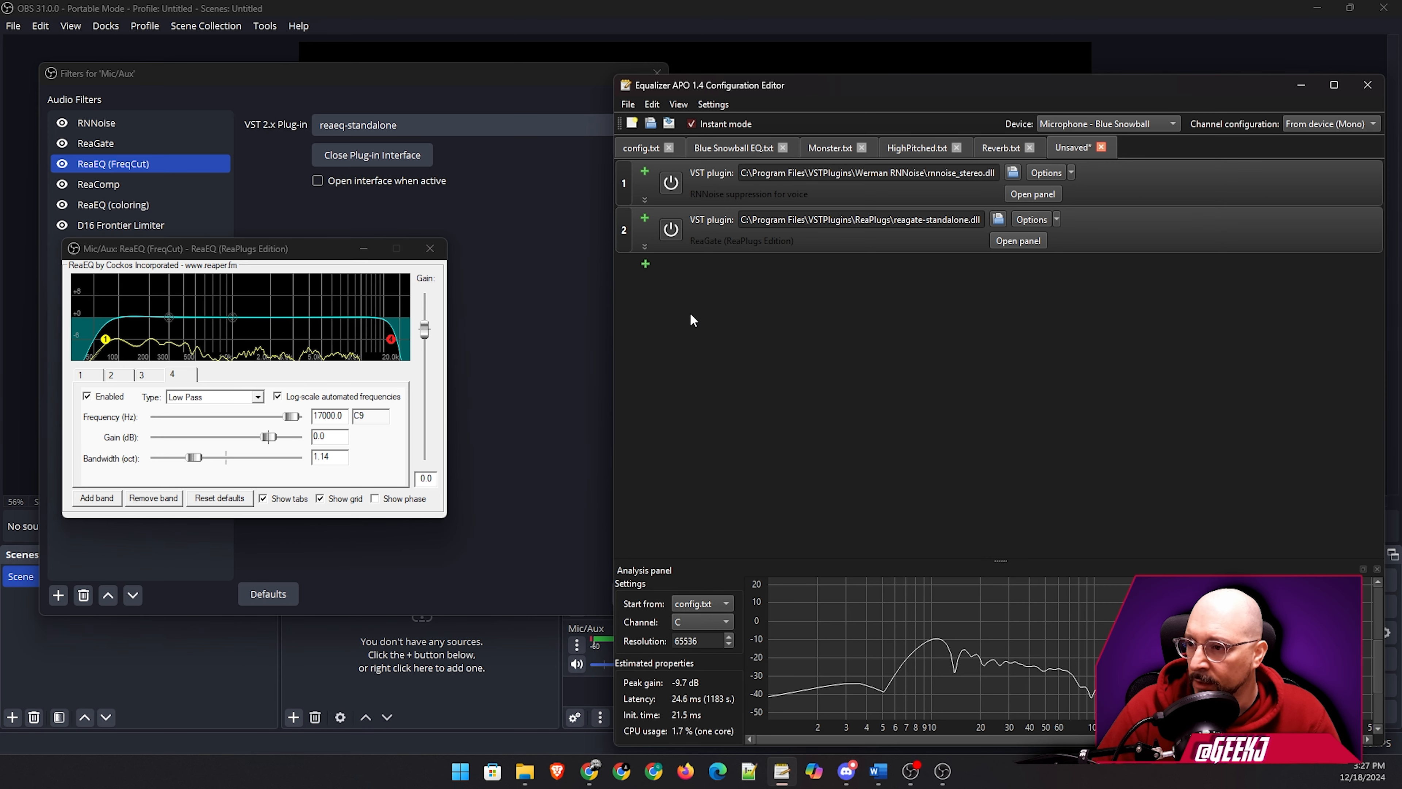
Add a third VST plugin filter, load reaeq-standalone.dll into it and open its panel.
left_click(645, 265)
mouse_move(668, 388)
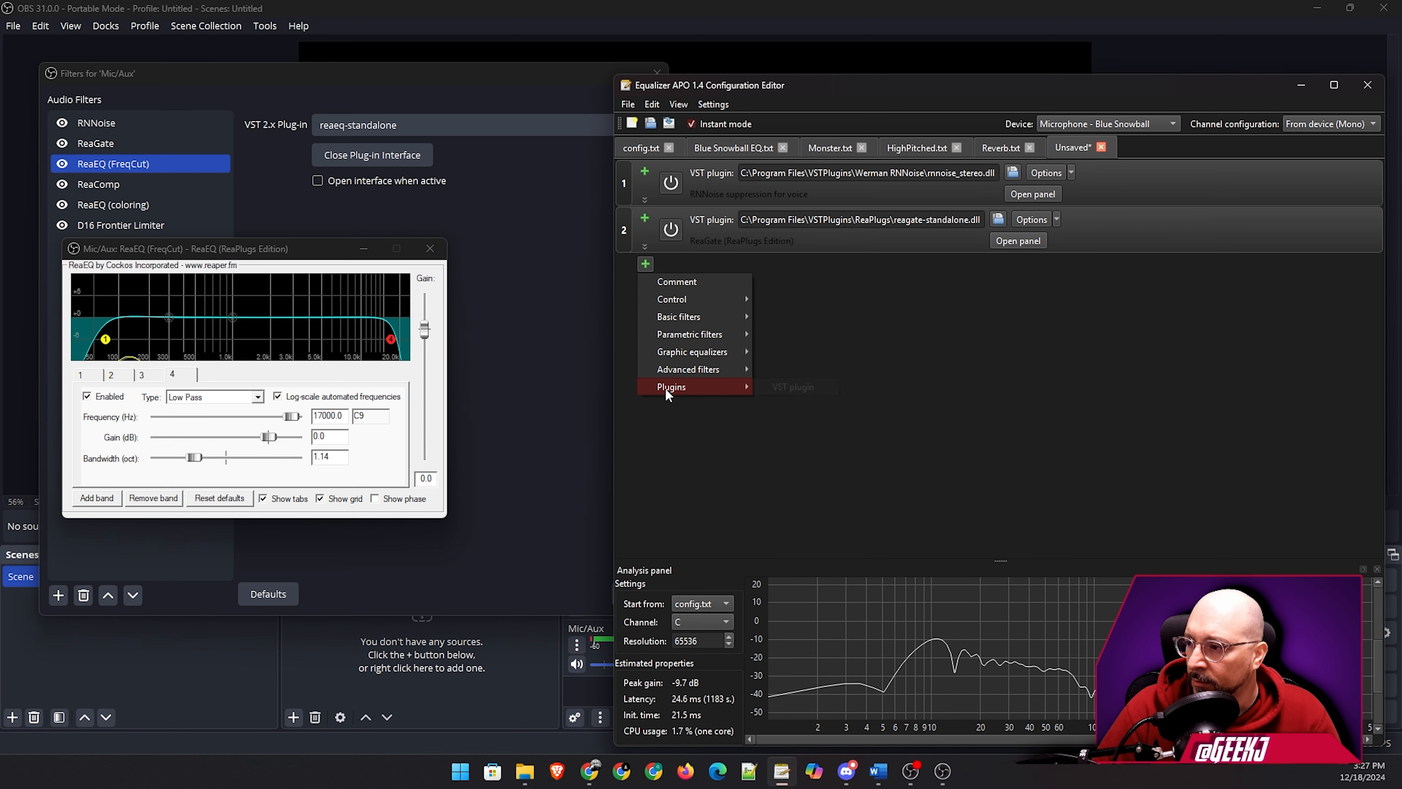
left_click(793, 387)
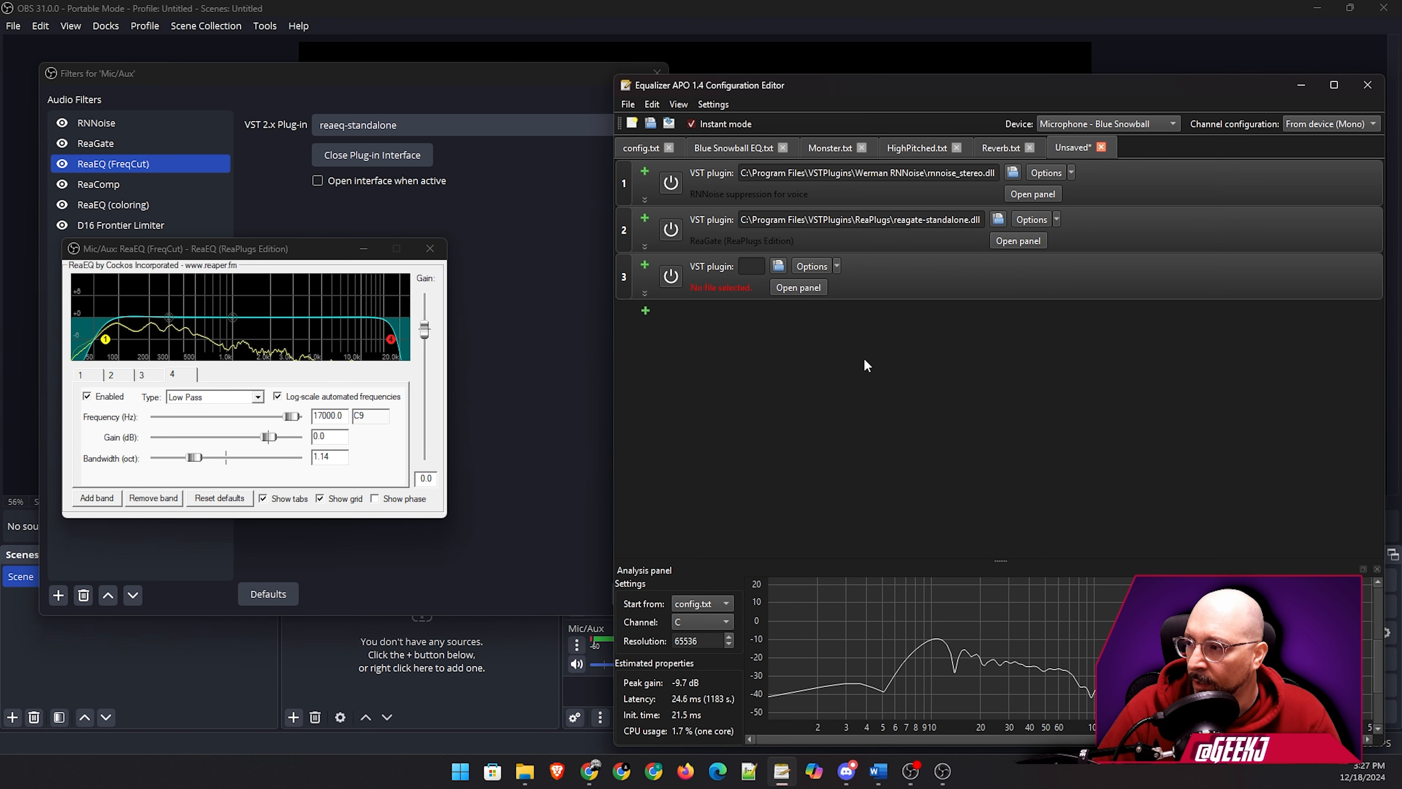
left_click(777, 266)
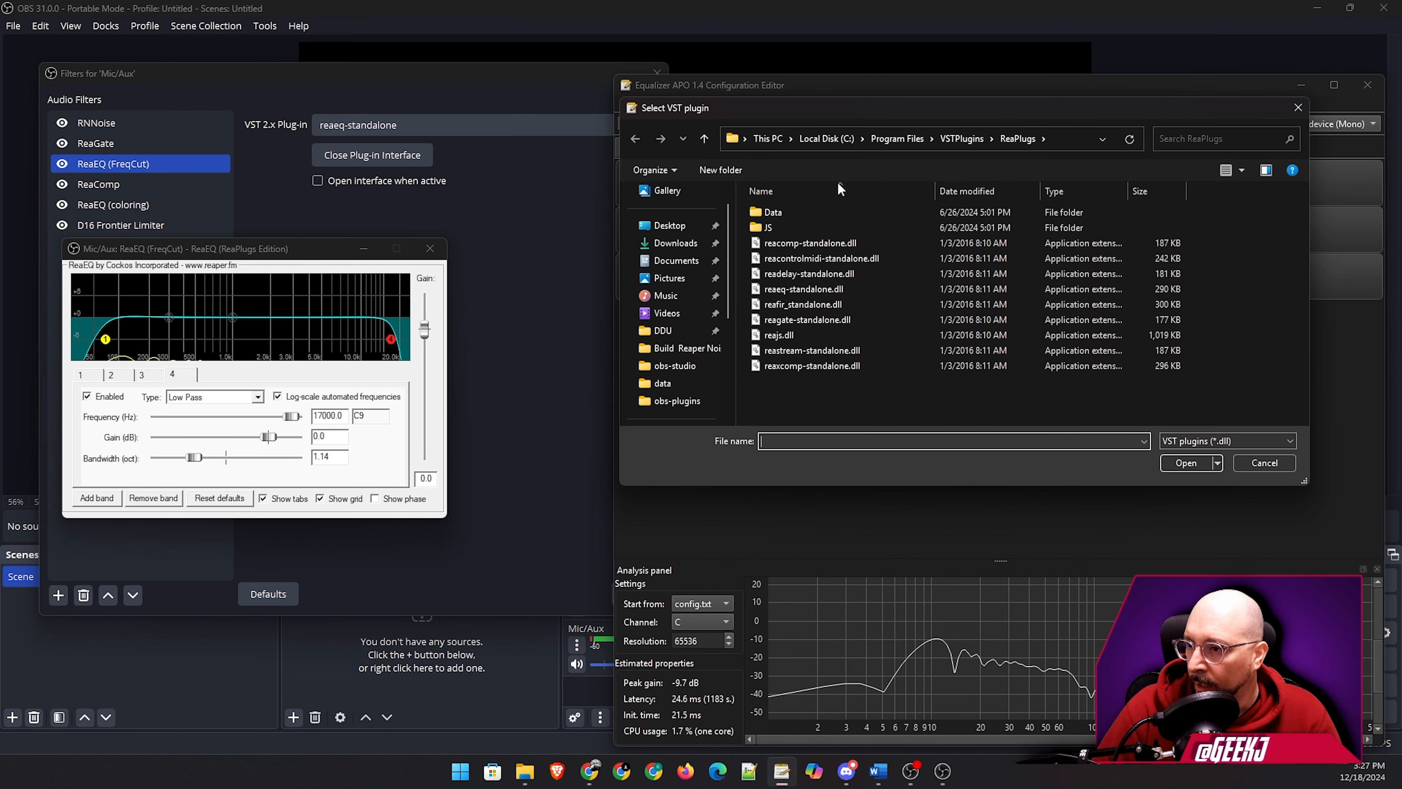
double_click(806, 289)
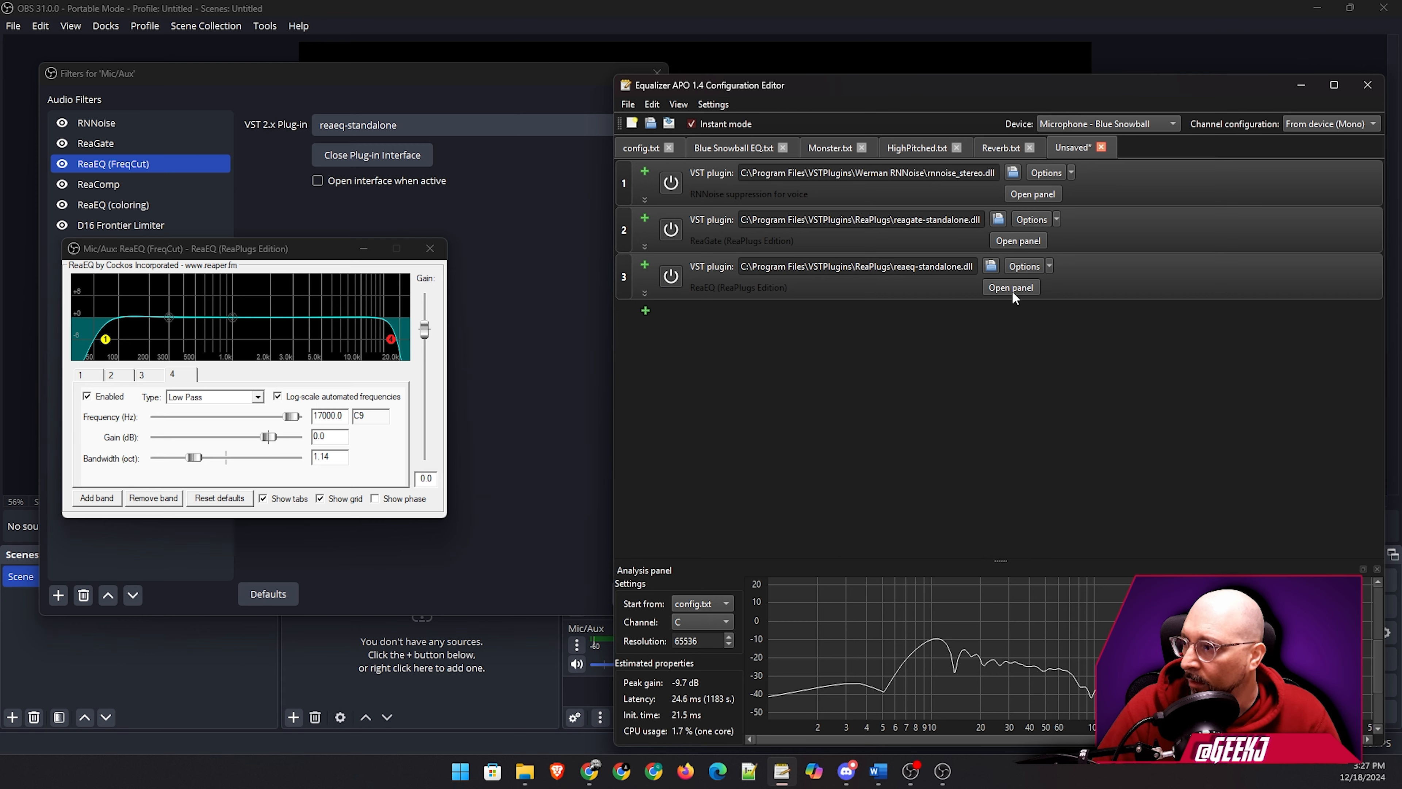
left_click(1012, 287)
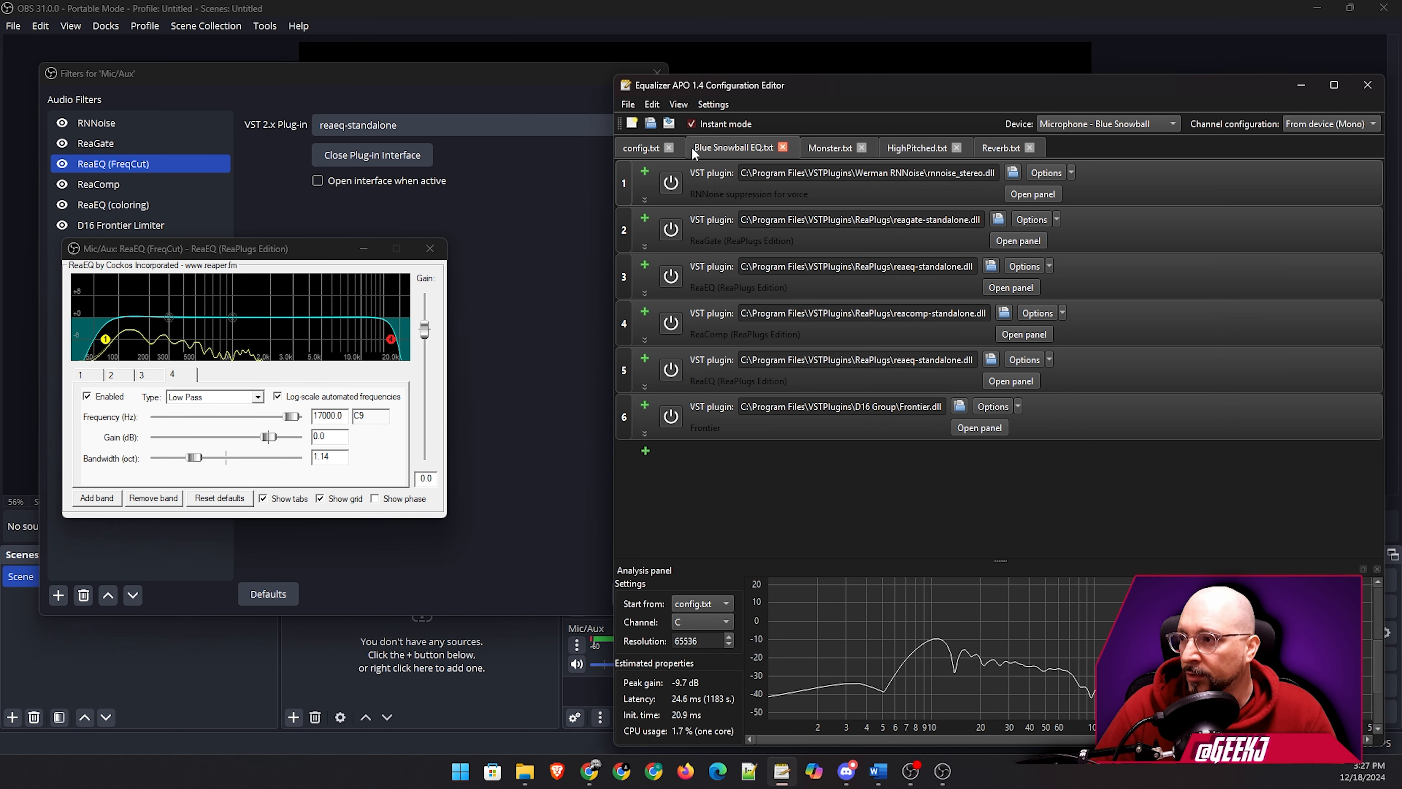
Save the six-plugin filter chain as Blue Snowball EQ.txt in the EqualizerAPO config folder.
left_click(626, 103)
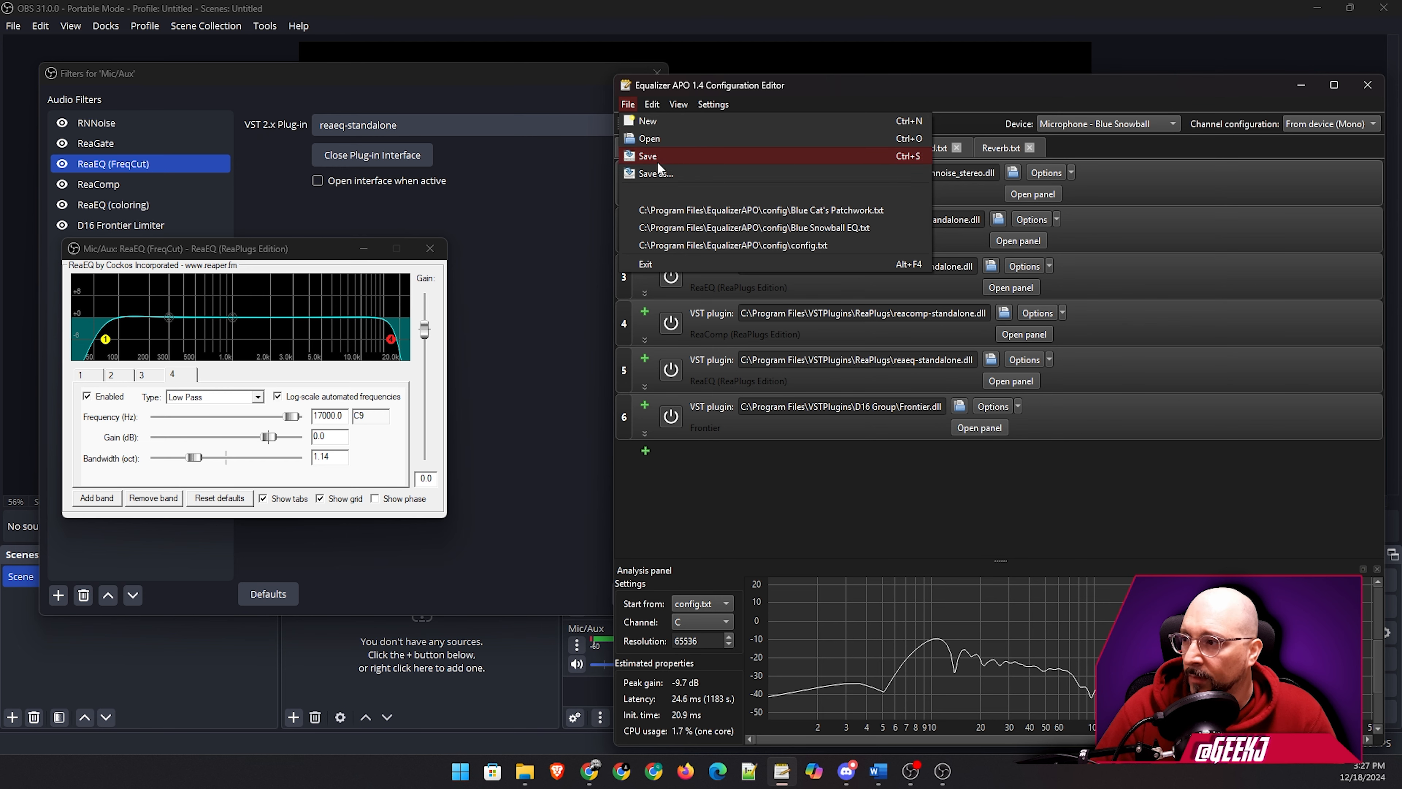
left_click(652, 173)
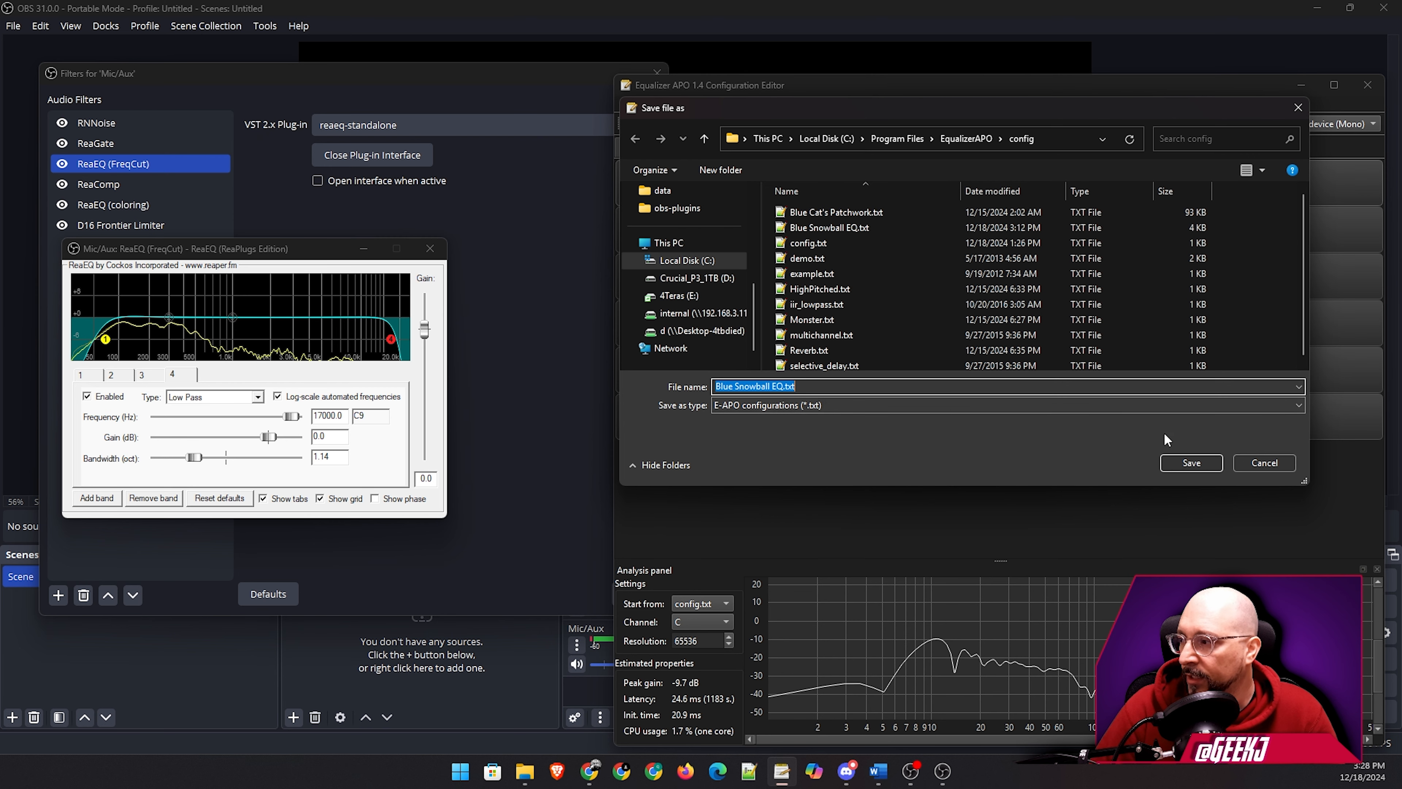
left_click(1190, 463)
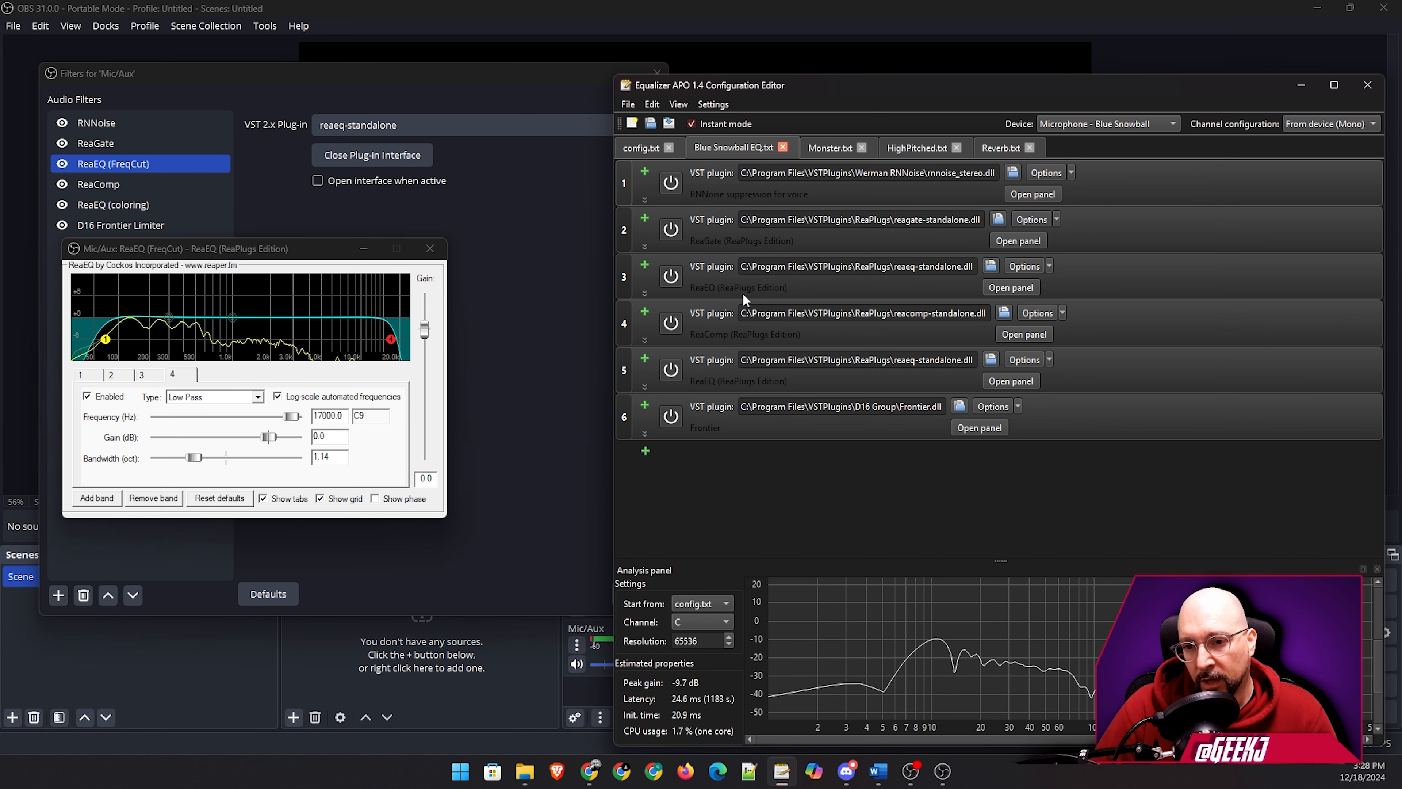
Add an Include entry to config.txt and browse the EqualizerAPO config folder for its file without choosing one.
left_click(636, 147)
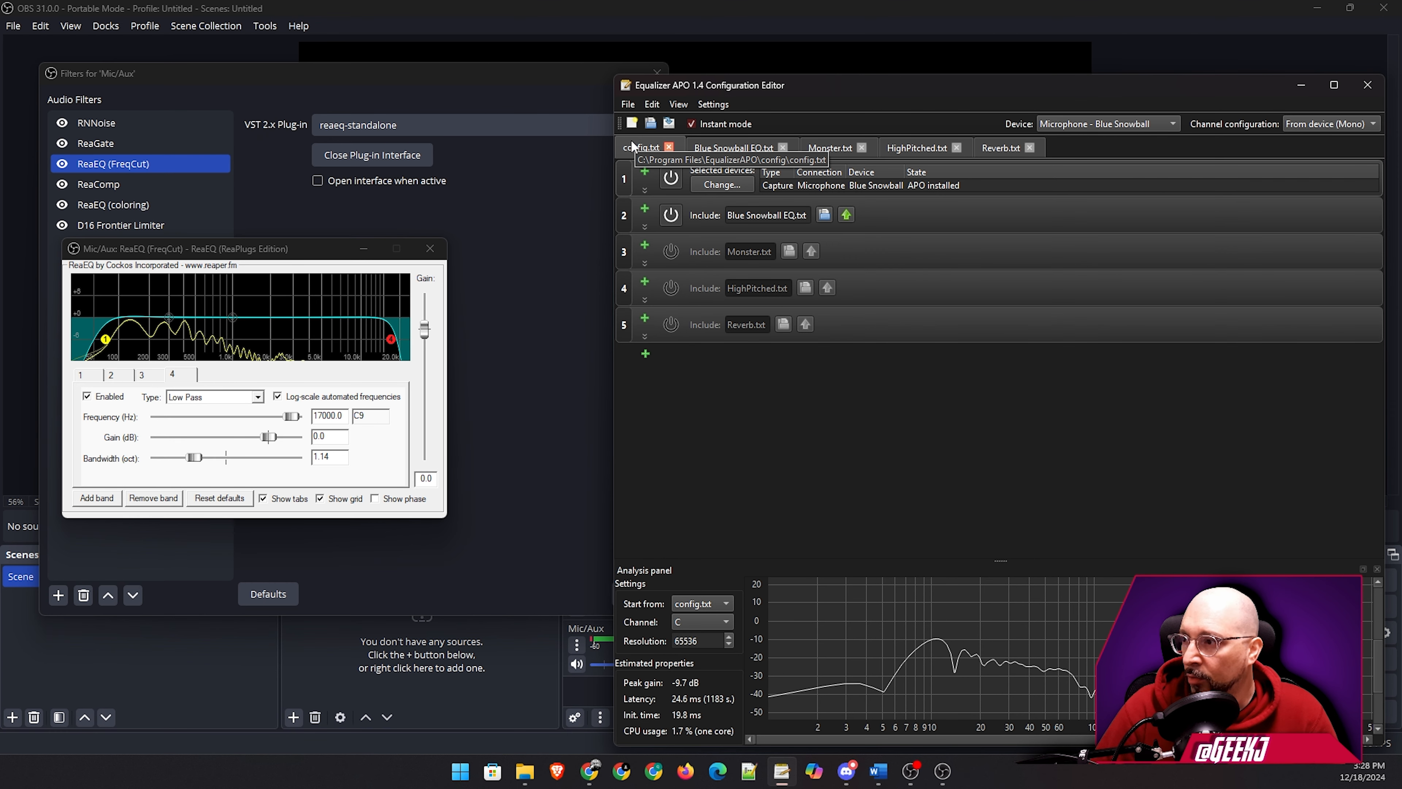
left_click(645, 353)
mouse_move(669, 386)
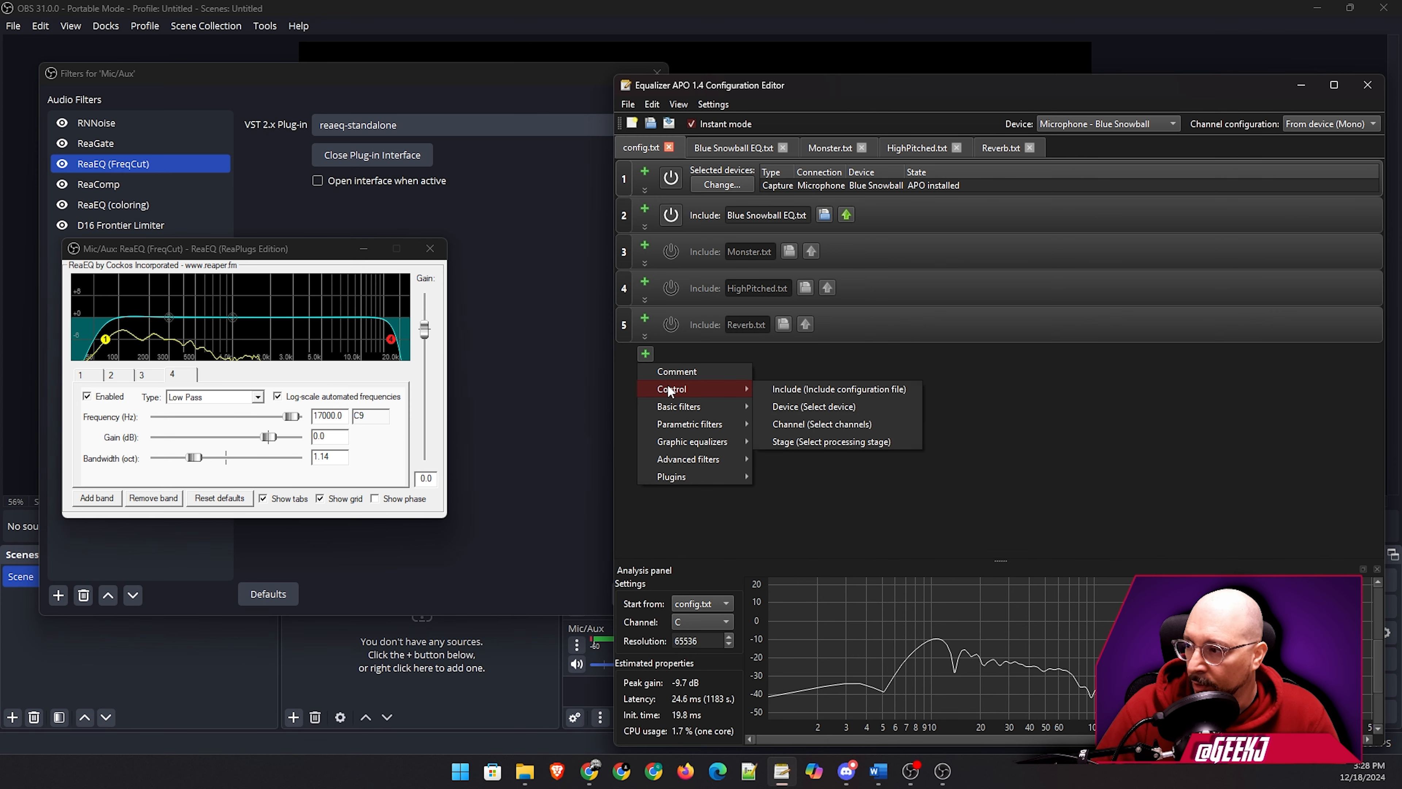
left_click(793, 390)
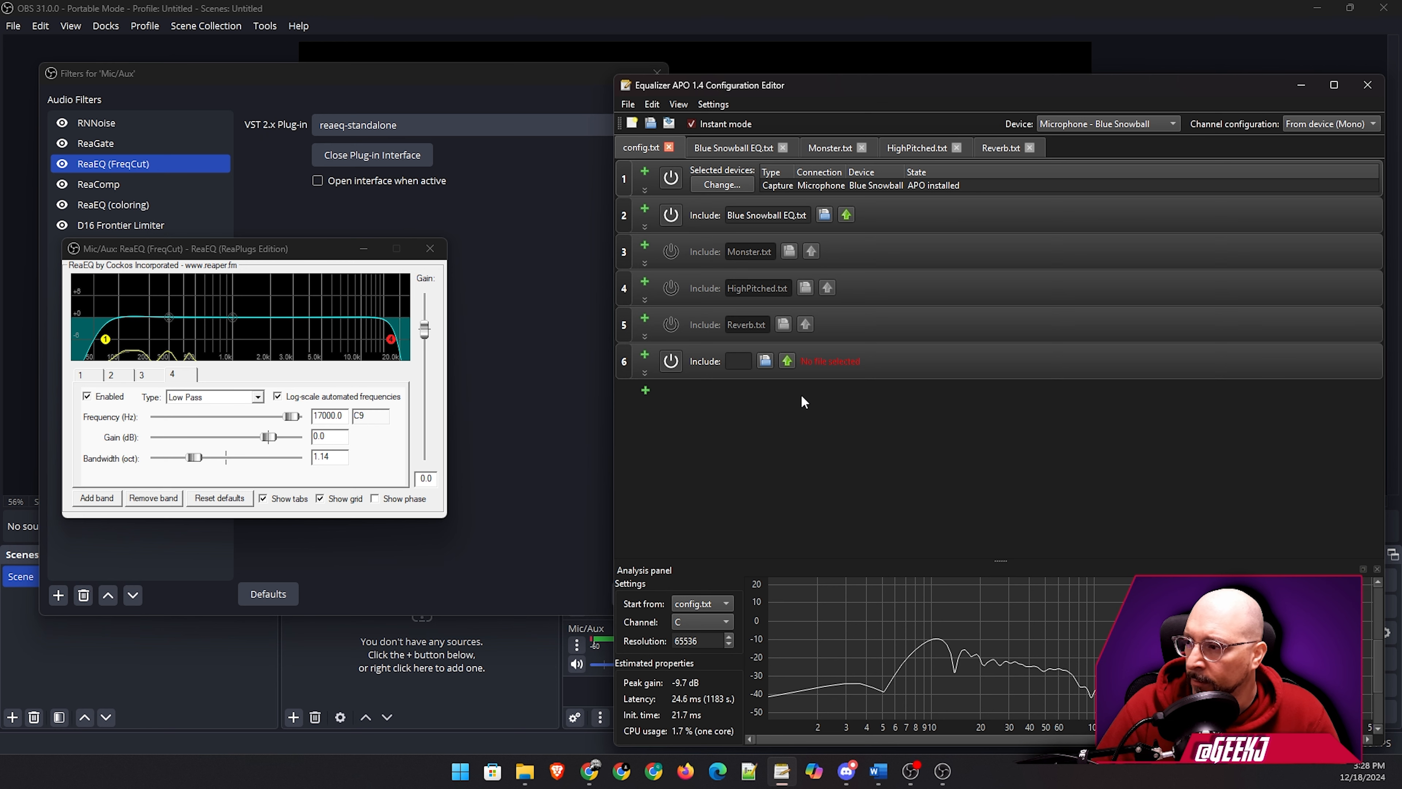
left_click(765, 362)
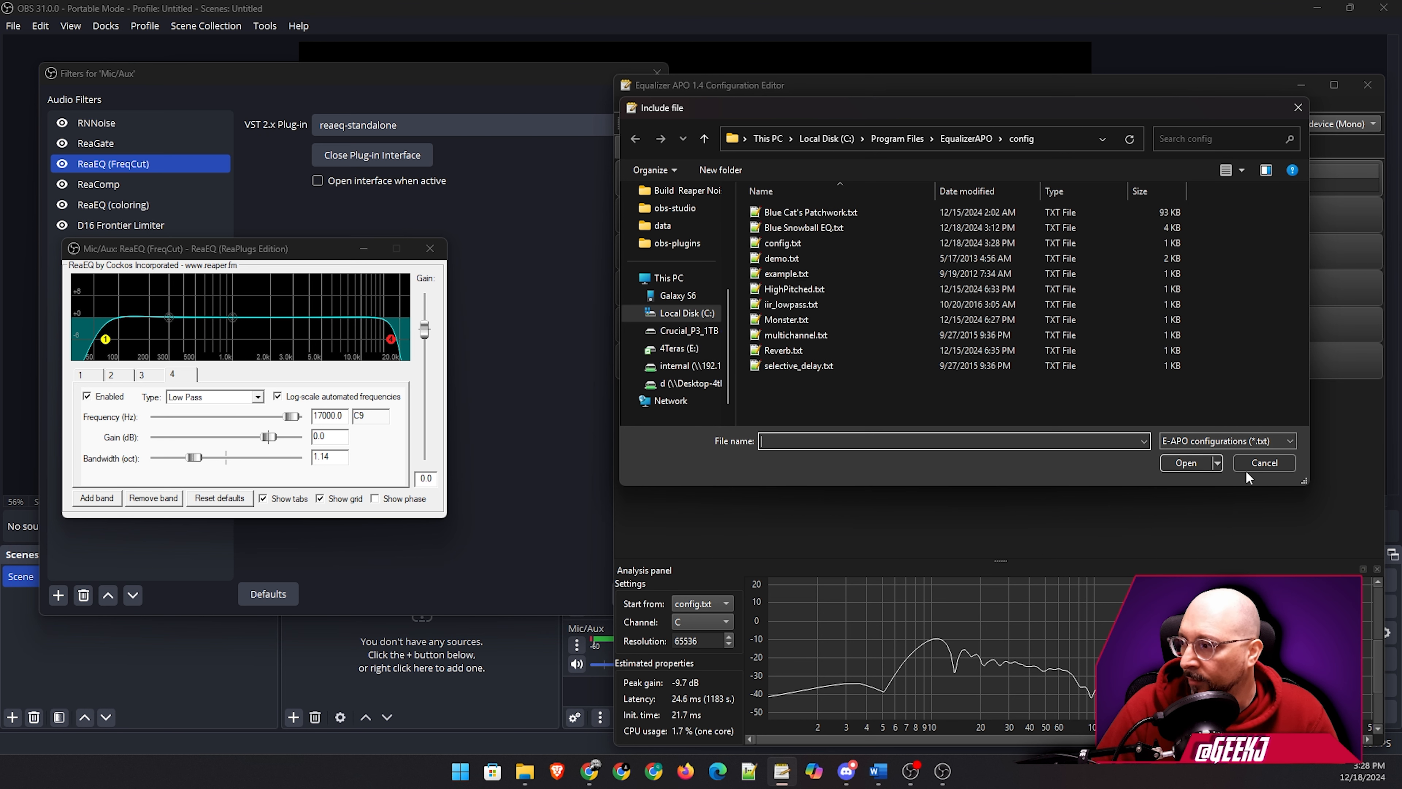
left_click(1262, 463)
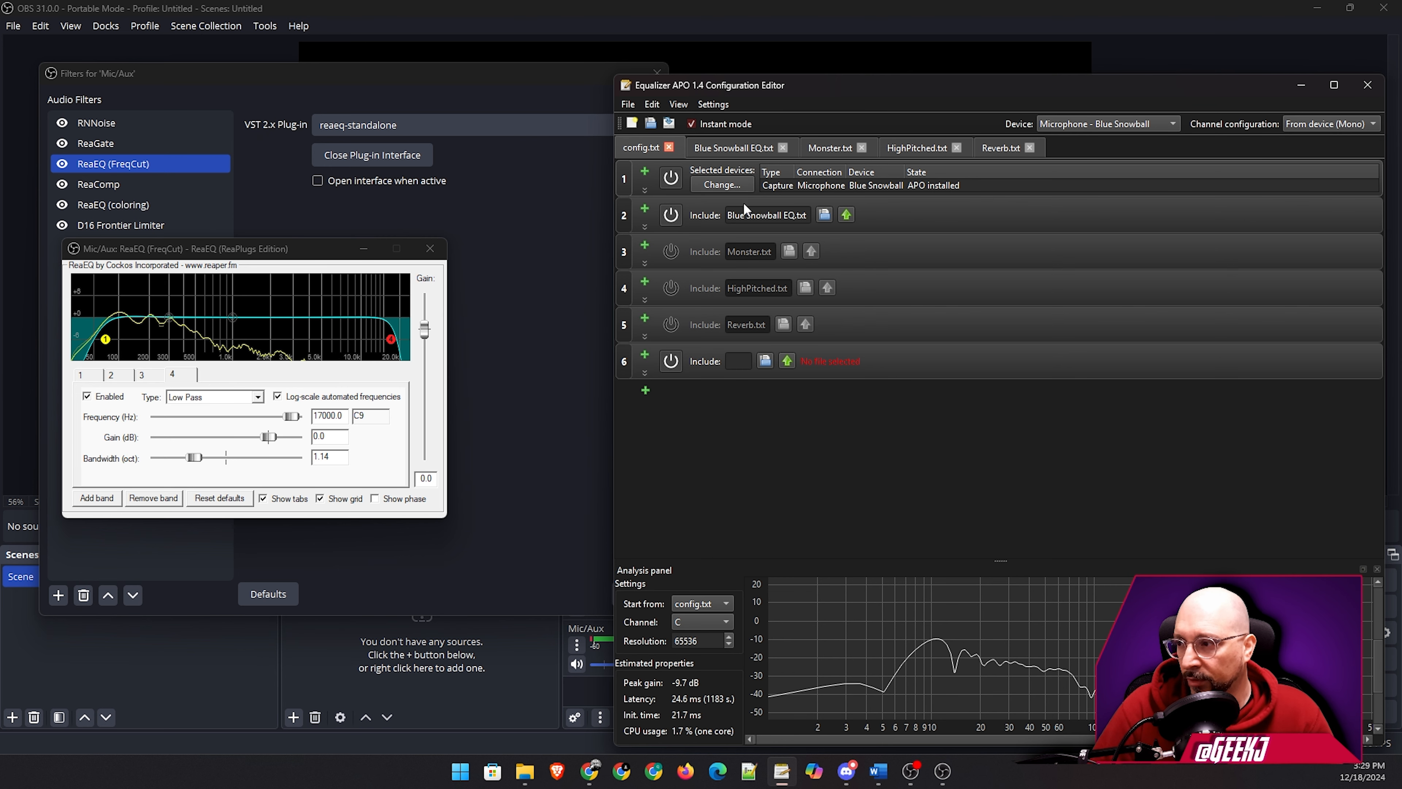
Switch to OBS, close the ReaEQ (FreqCut) plug-in interface and remove the RNNoise filter from Mic/Aux.
left_click(325, 253)
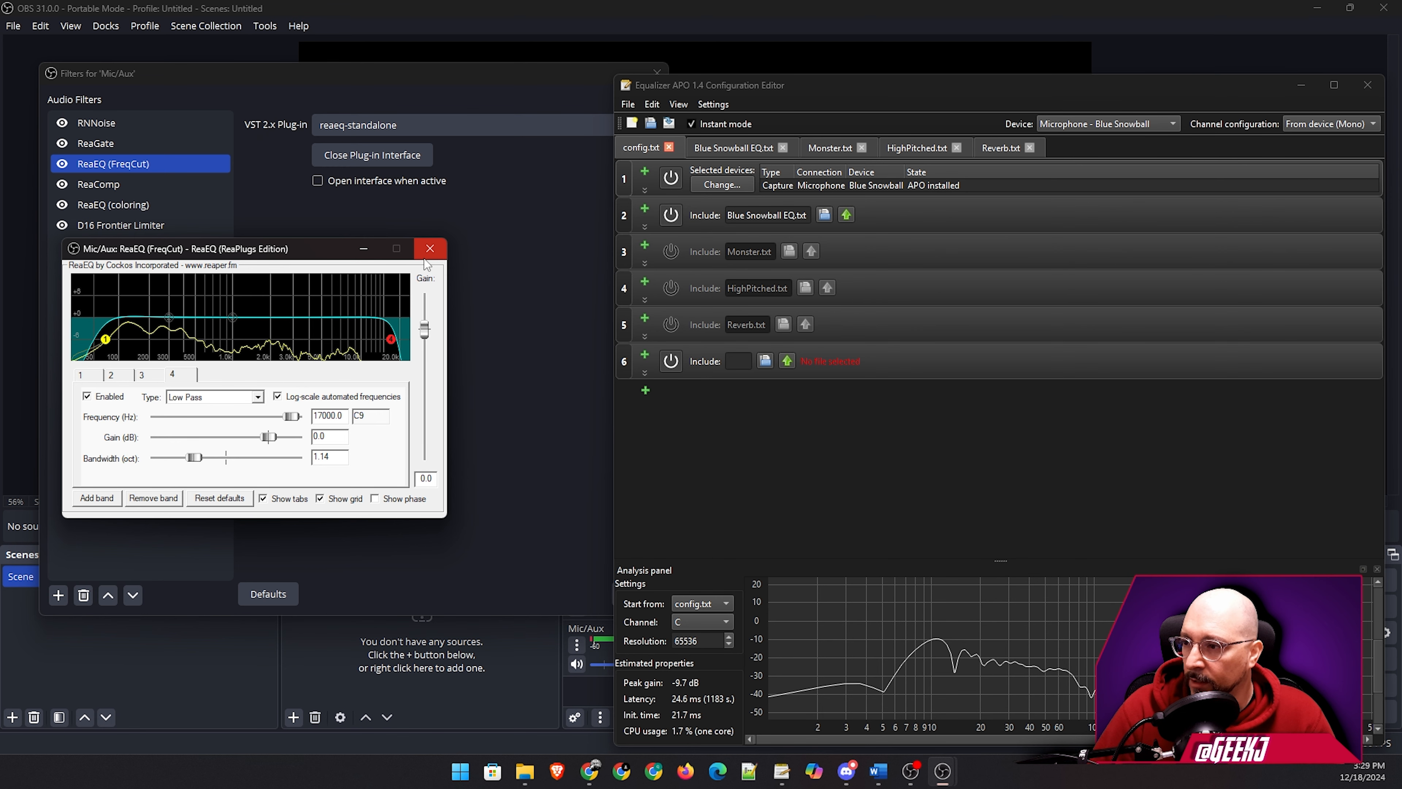
left_click(430, 249)
left_click(244, 357)
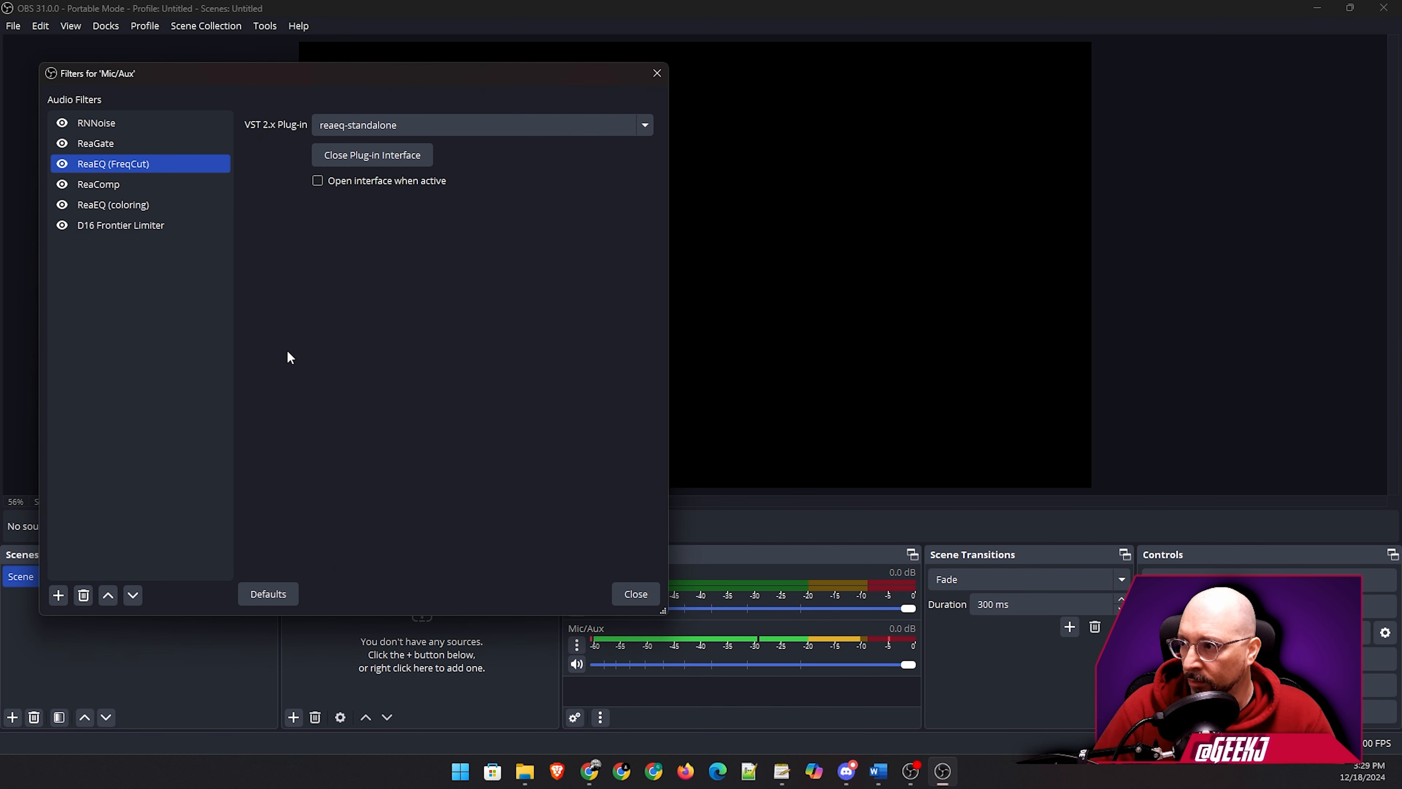
left_click(94, 226)
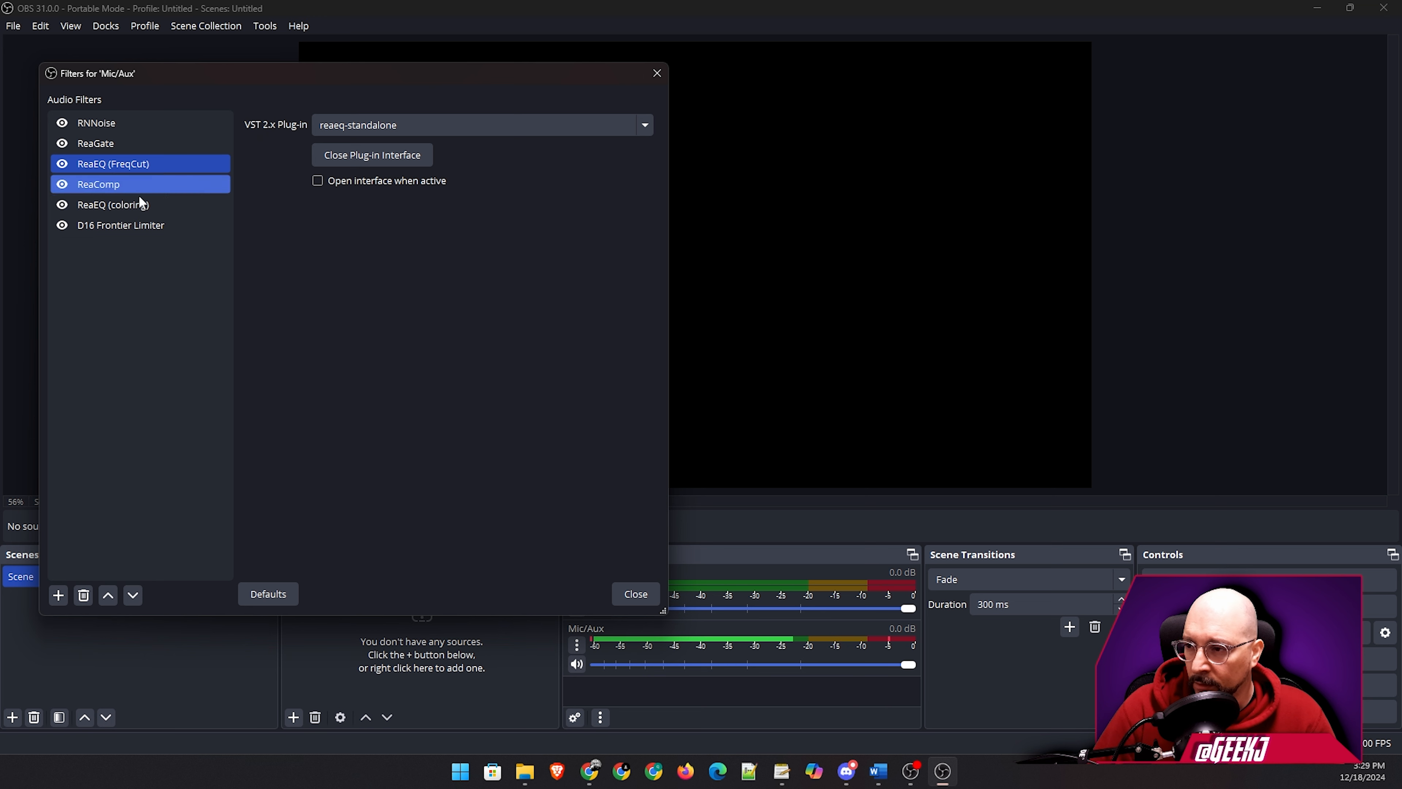
left_click(94, 123)
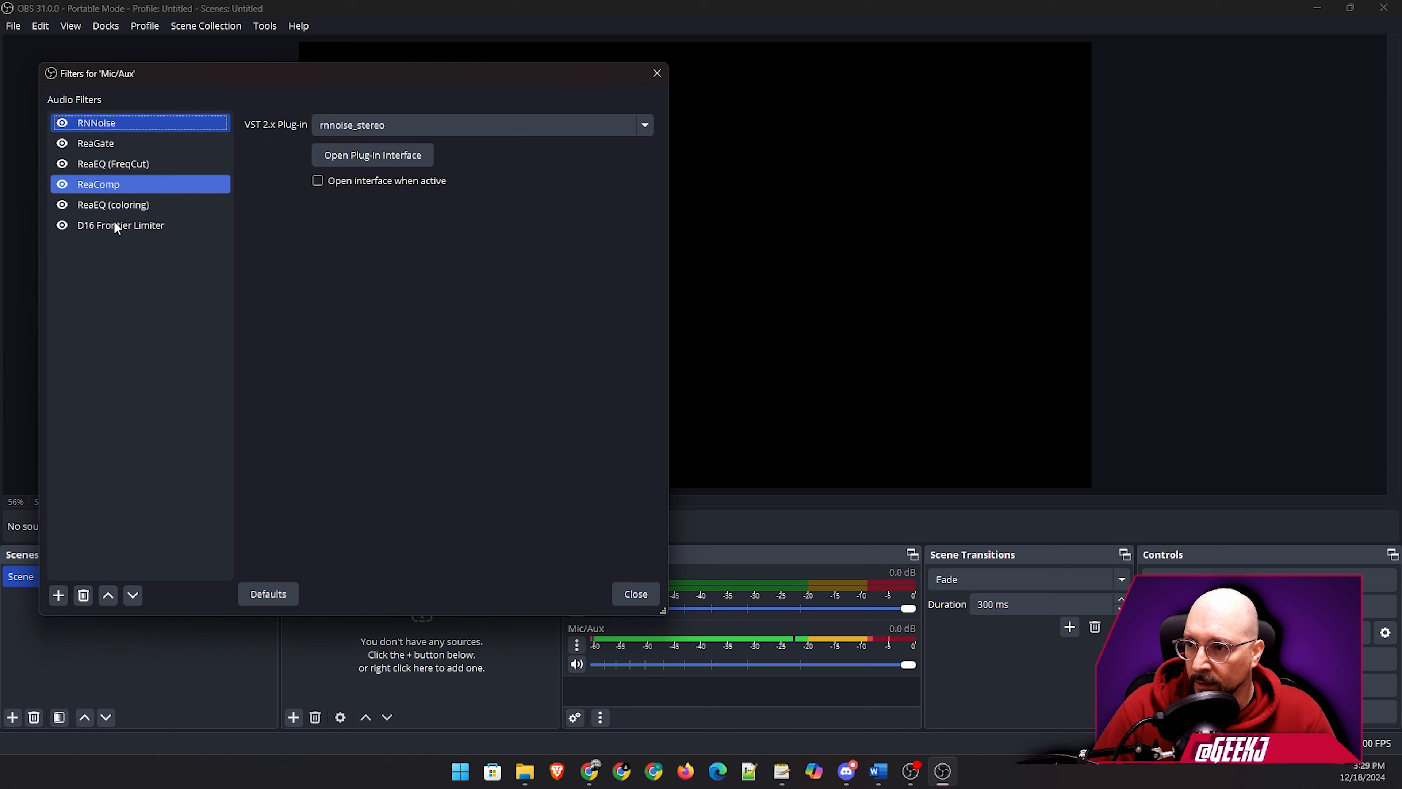
left_click(83, 594)
left_click(398, 361)
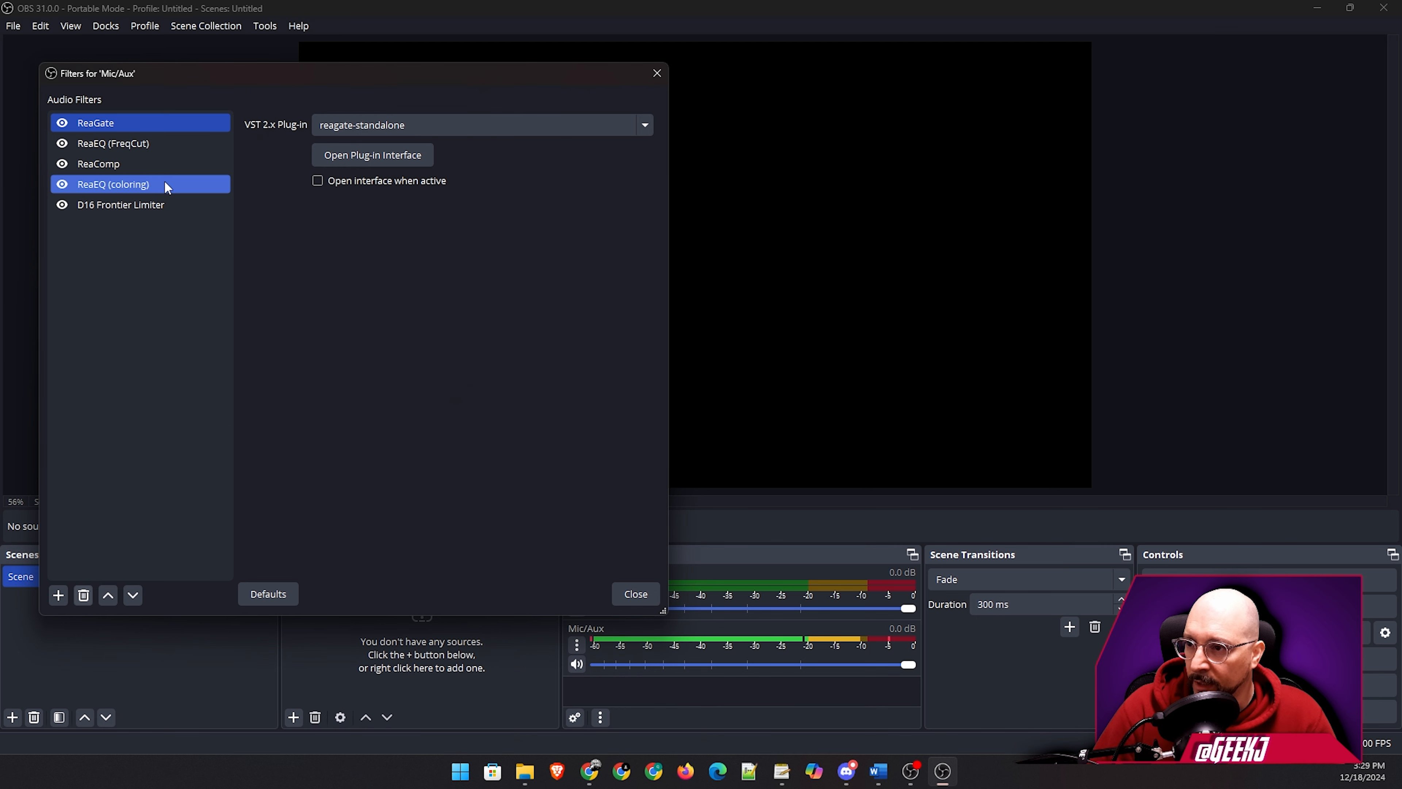
Remove the ReaGate, ReaEQ (FreqCut), ReaComp, ReaEQ (coloring) and D16 Frontier Limiter filters from Mic/Aux and close its filter settings.
left_click(83, 595)
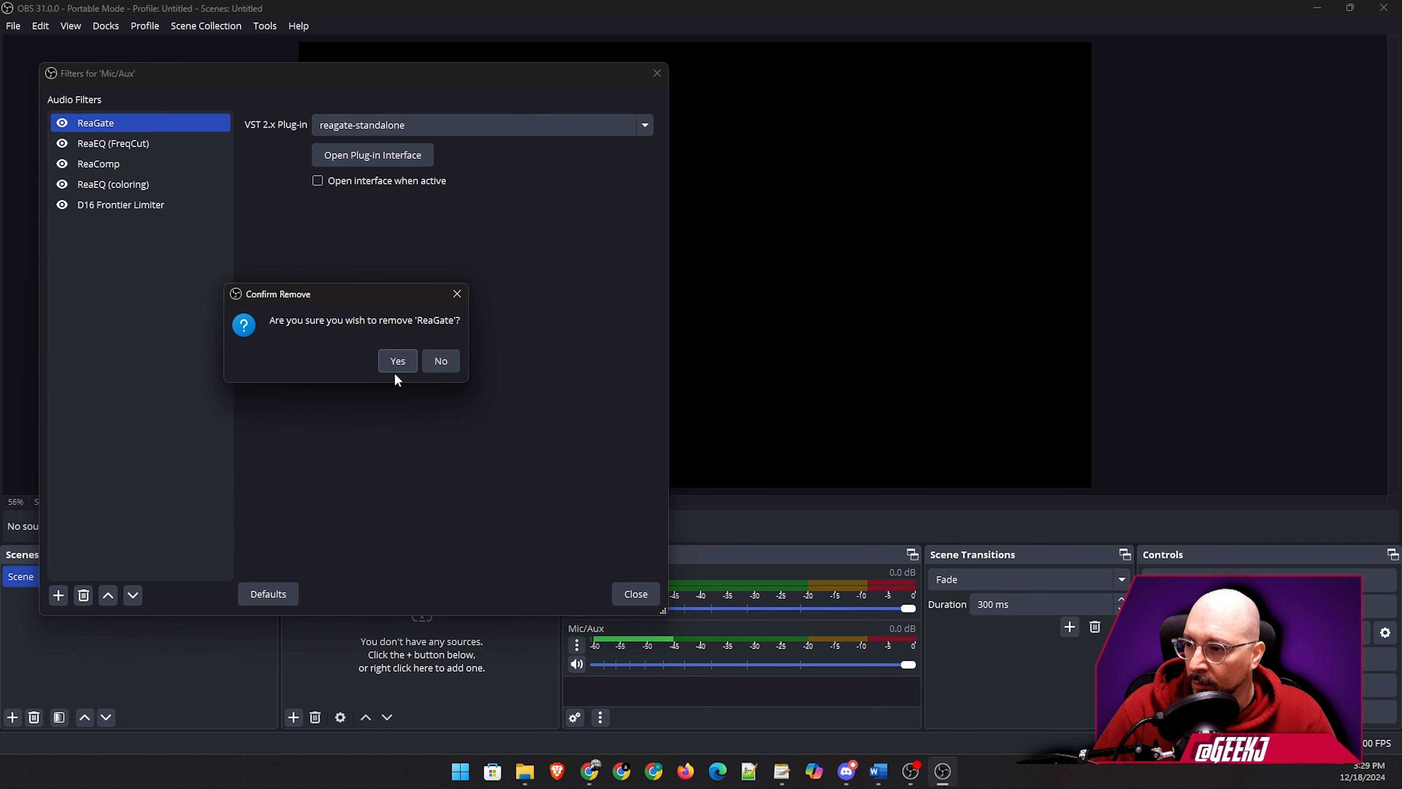
left_click(396, 362)
left_click(83, 595)
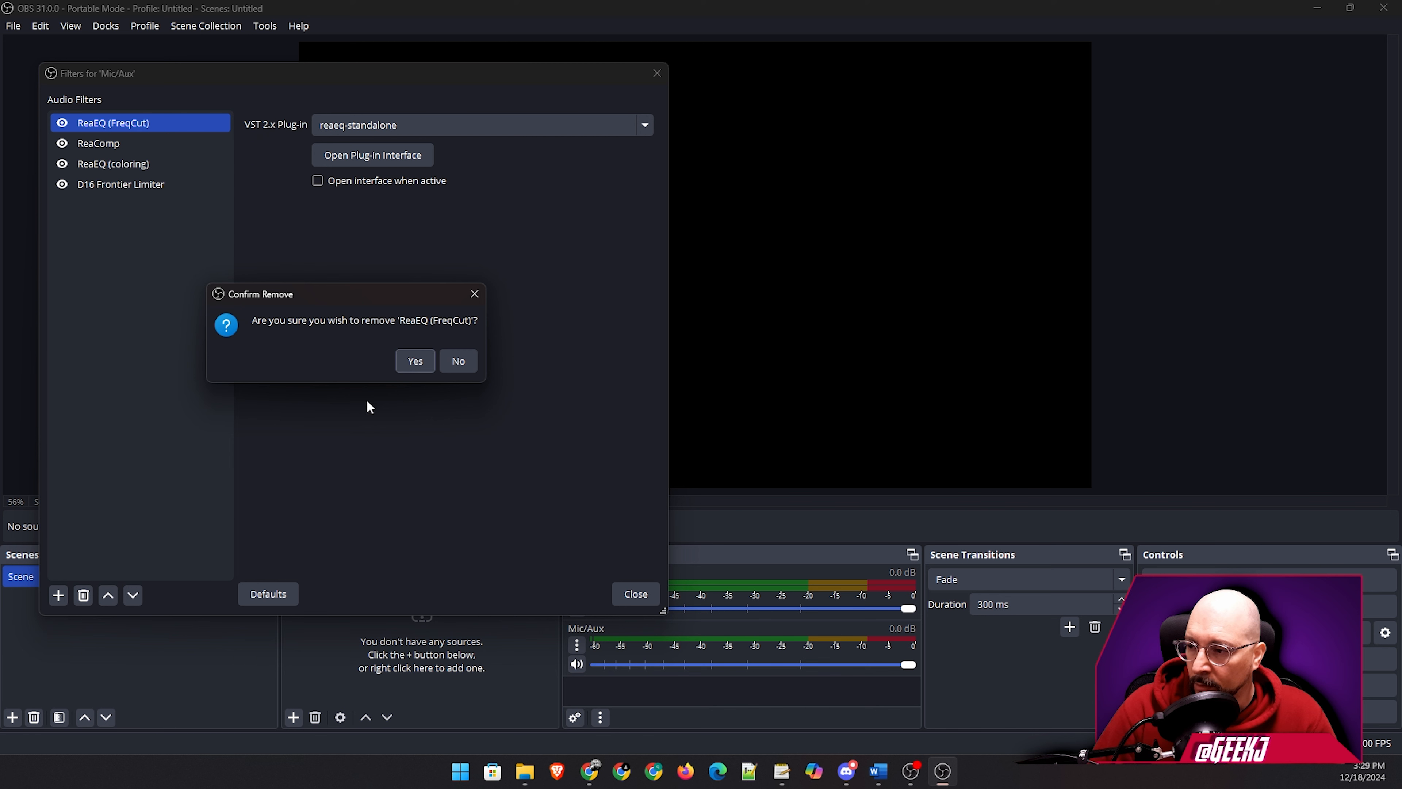
left_click(414, 360)
left_click(83, 595)
left_click(406, 357)
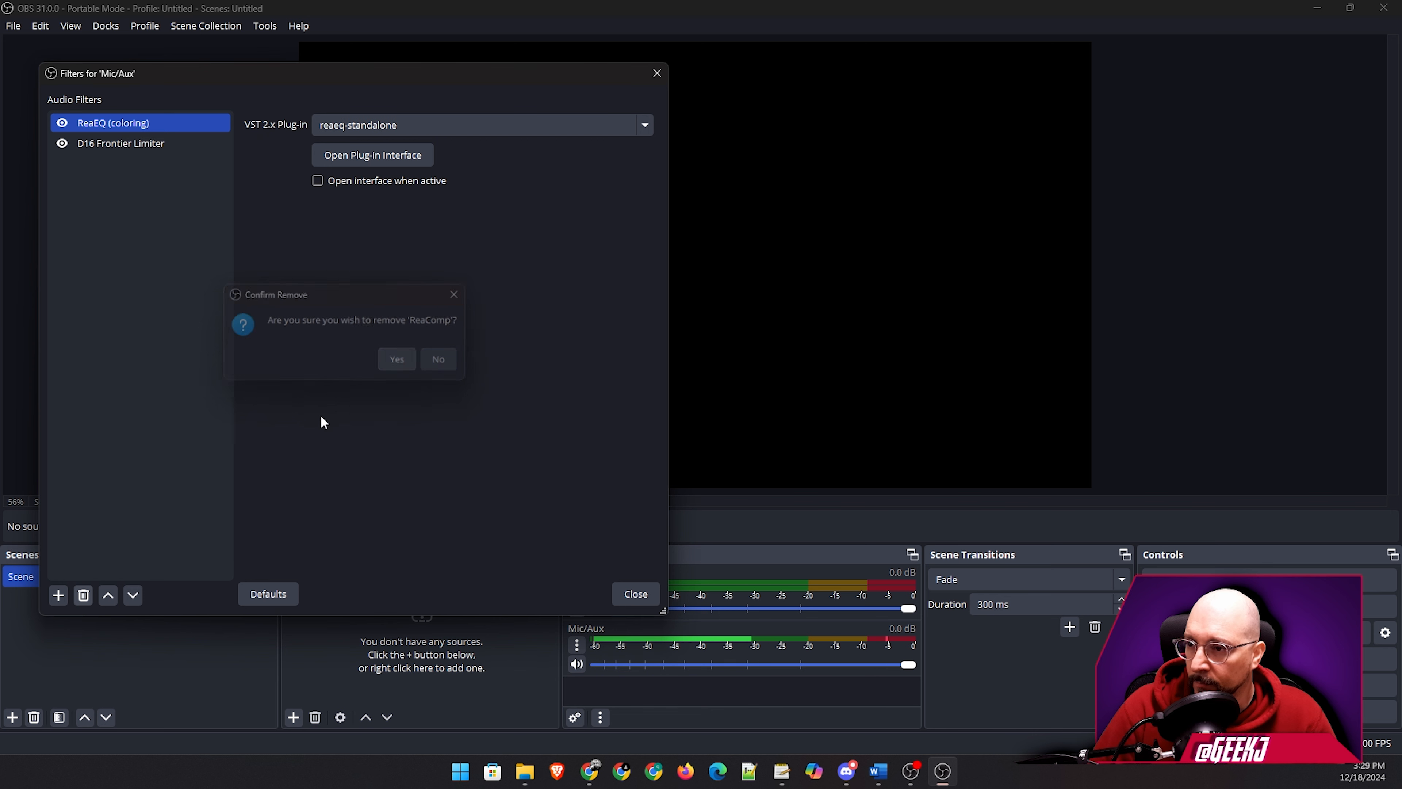
left_click(84, 595)
left_click(405, 358)
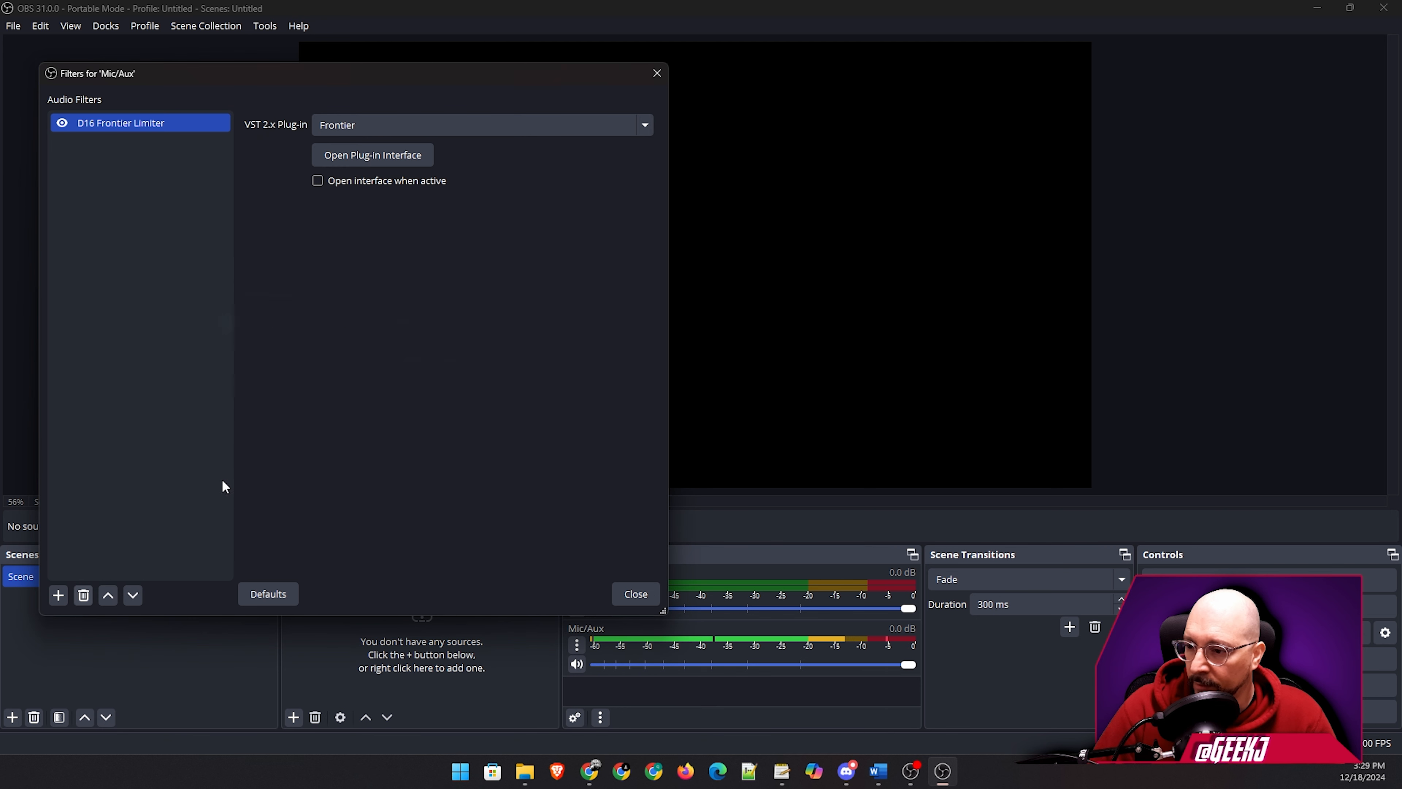
left_click(83, 595)
left_click(424, 359)
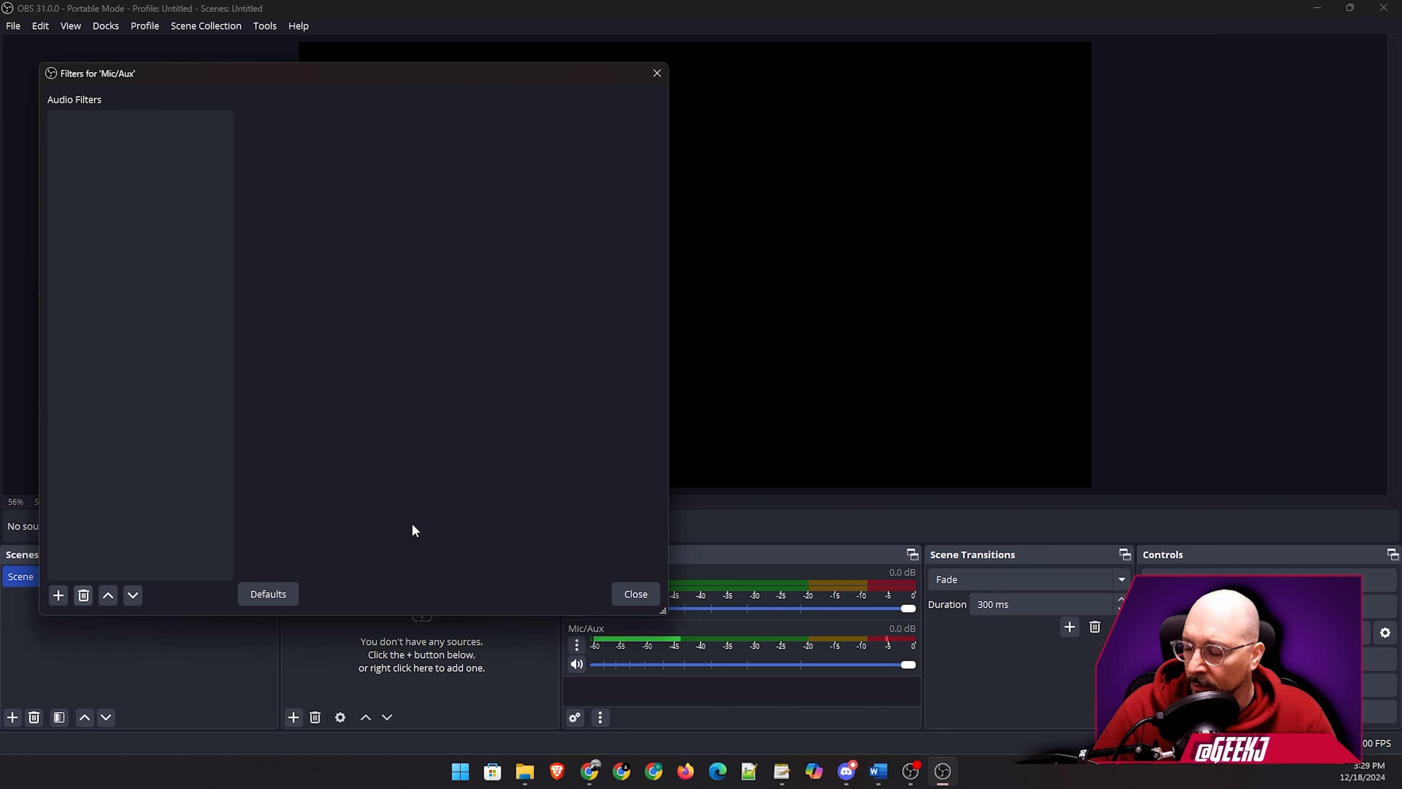
left_click(629, 594)
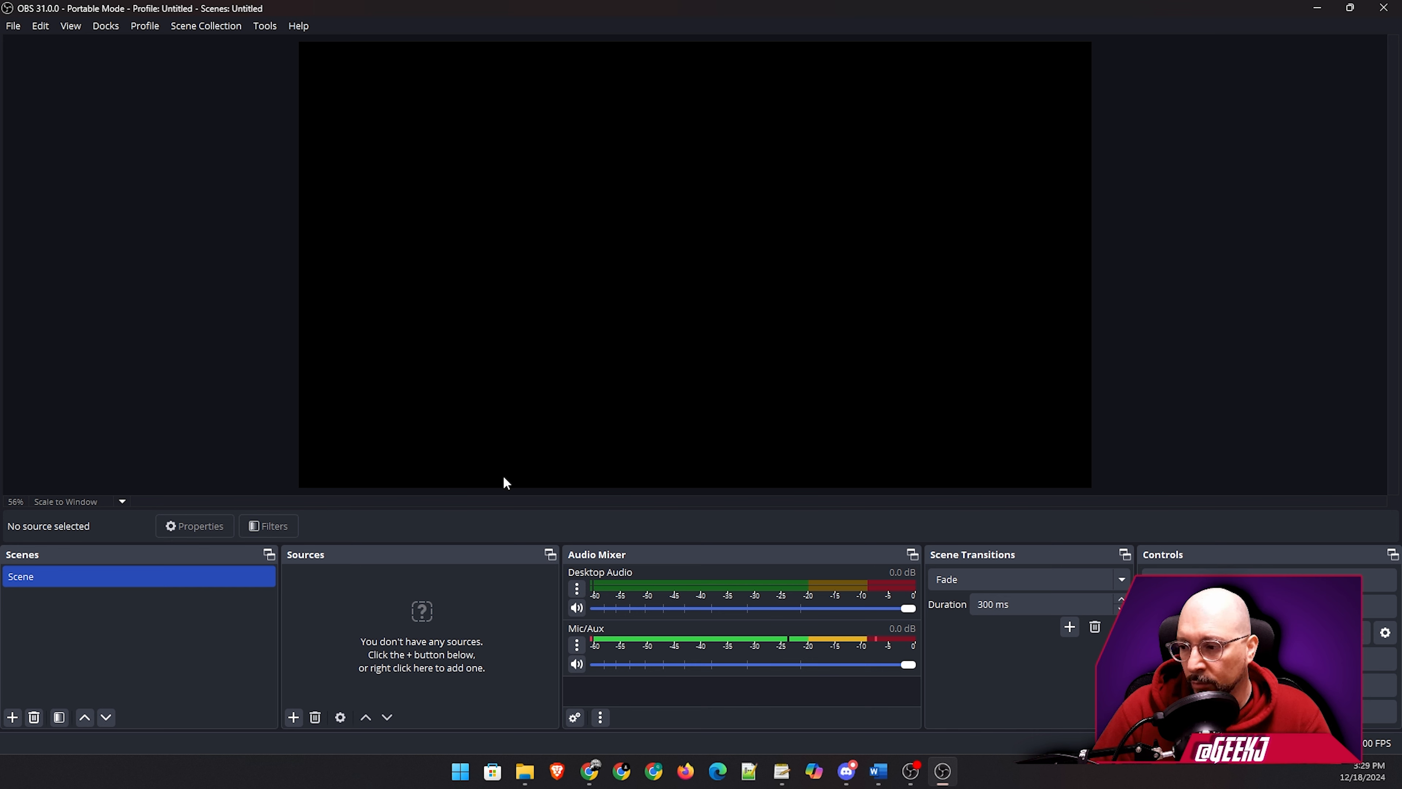
Return to Equalizer APO and enable the Blue Snowball EQ.txt include in config.txt.
left_click(788, 772)
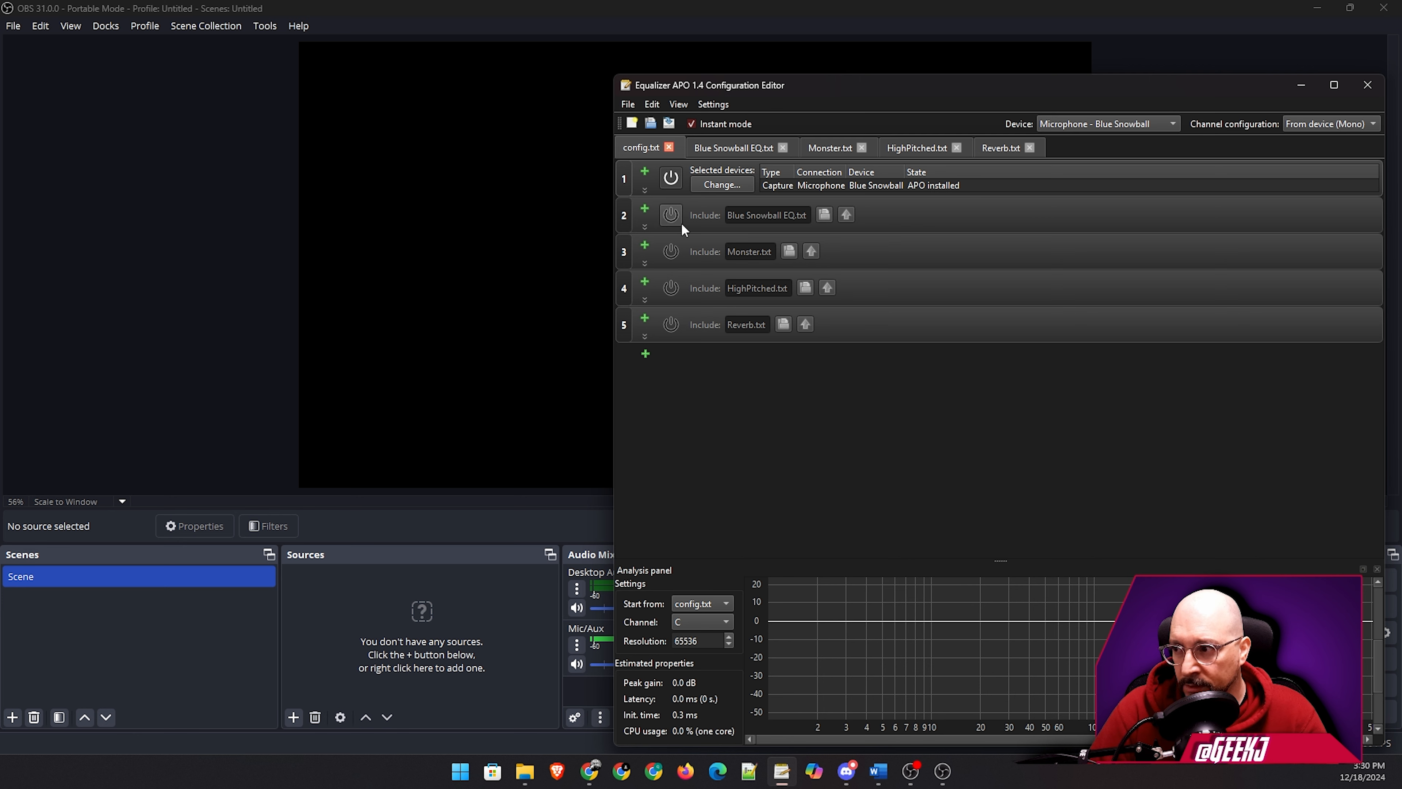
left_click(671, 215)
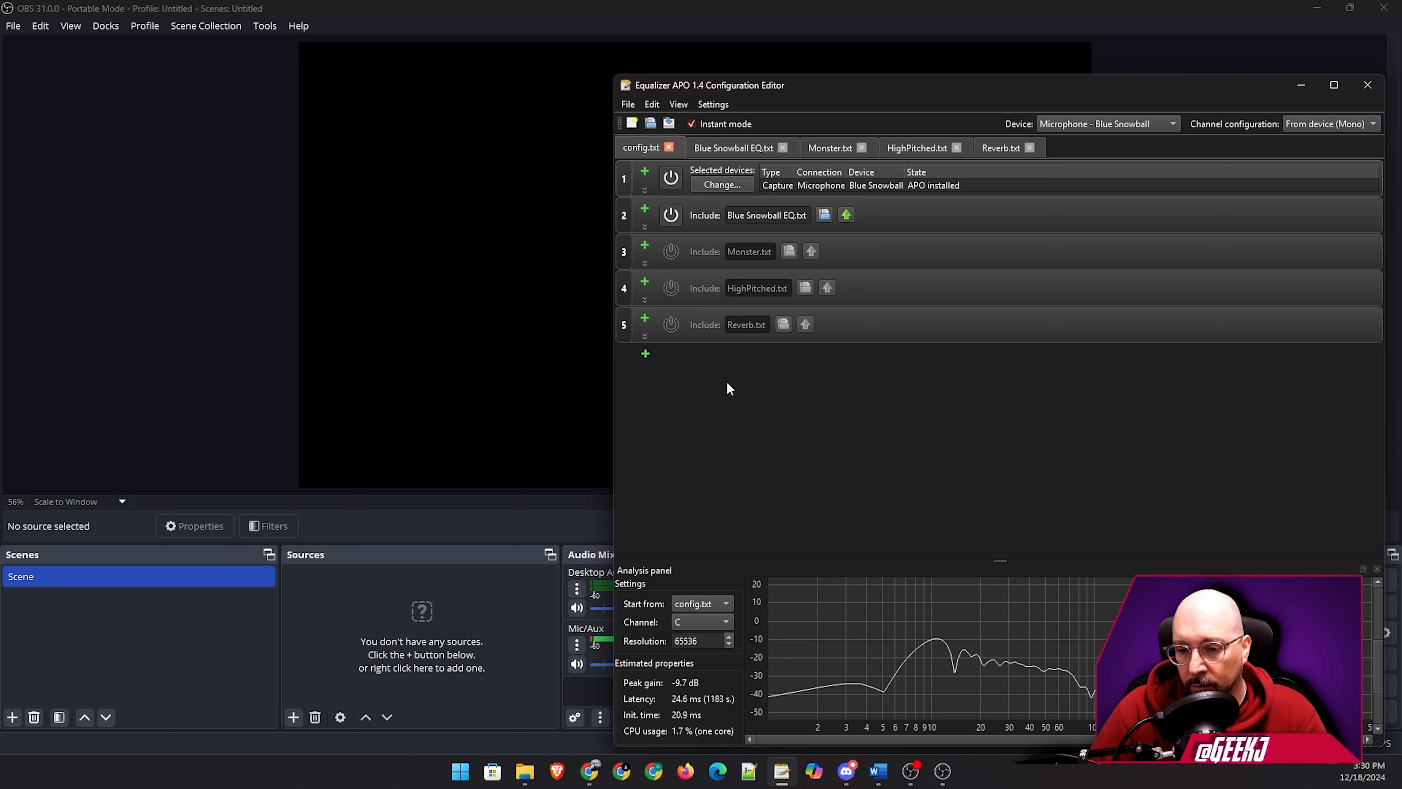